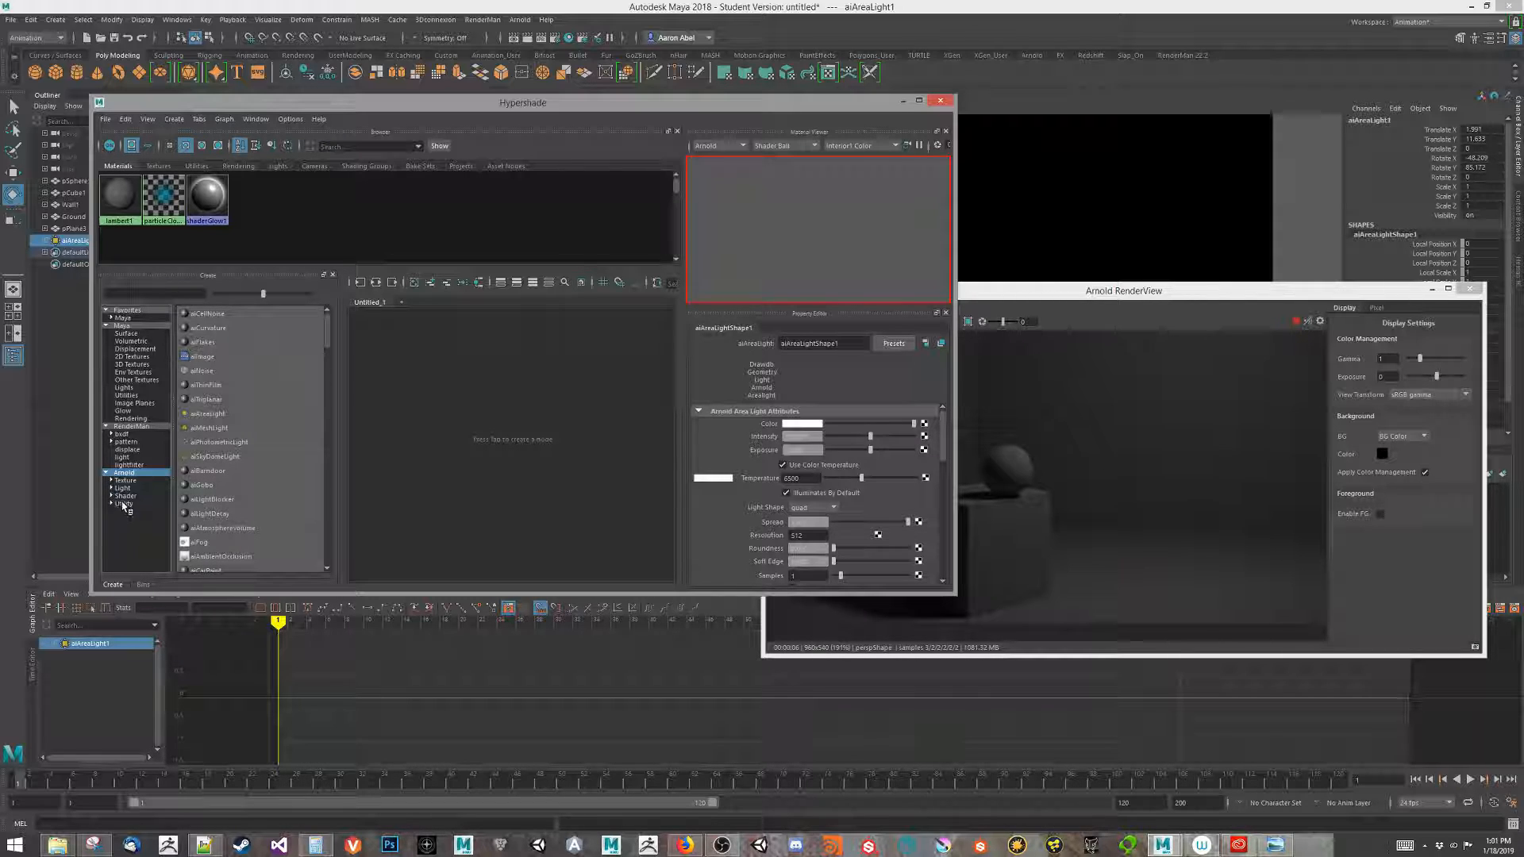
- Create four aiStandardSurface materials from the Arnold shader category
left_click(125, 496)
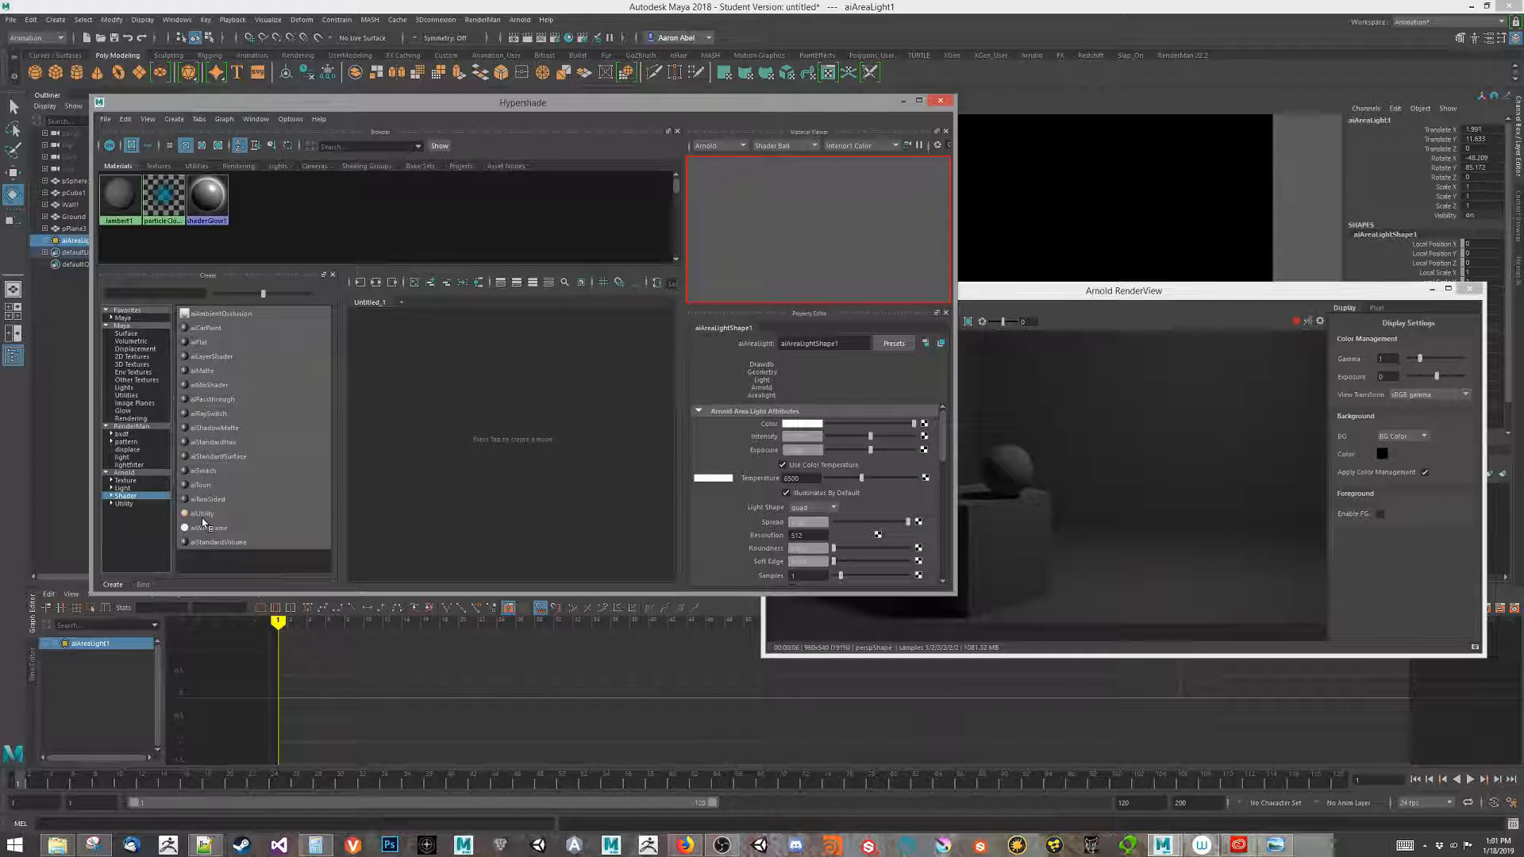
left_click(236, 458)
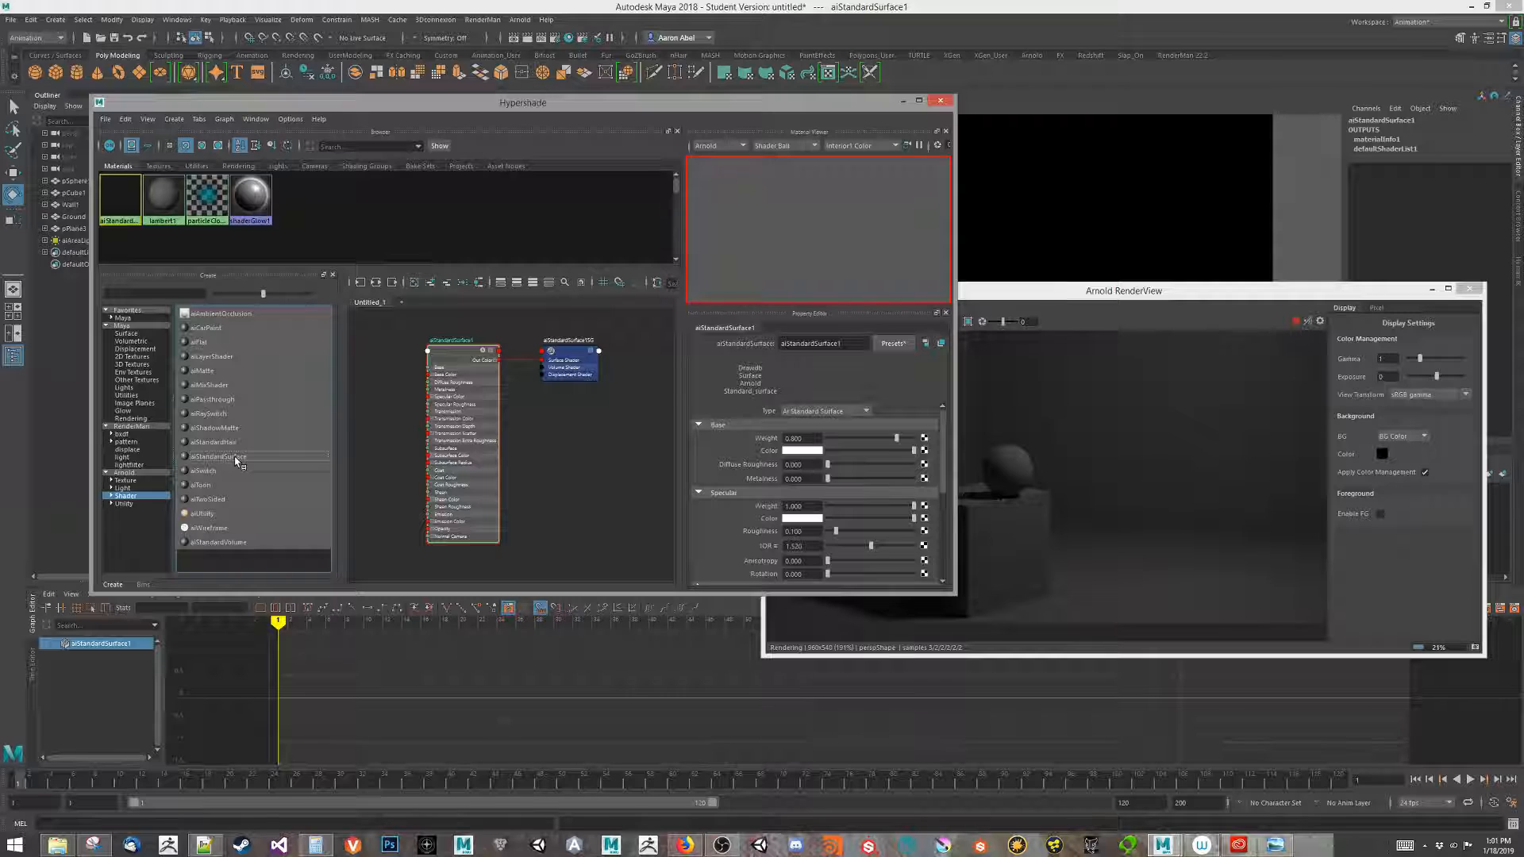
left_click(235, 458)
left_click(236, 458)
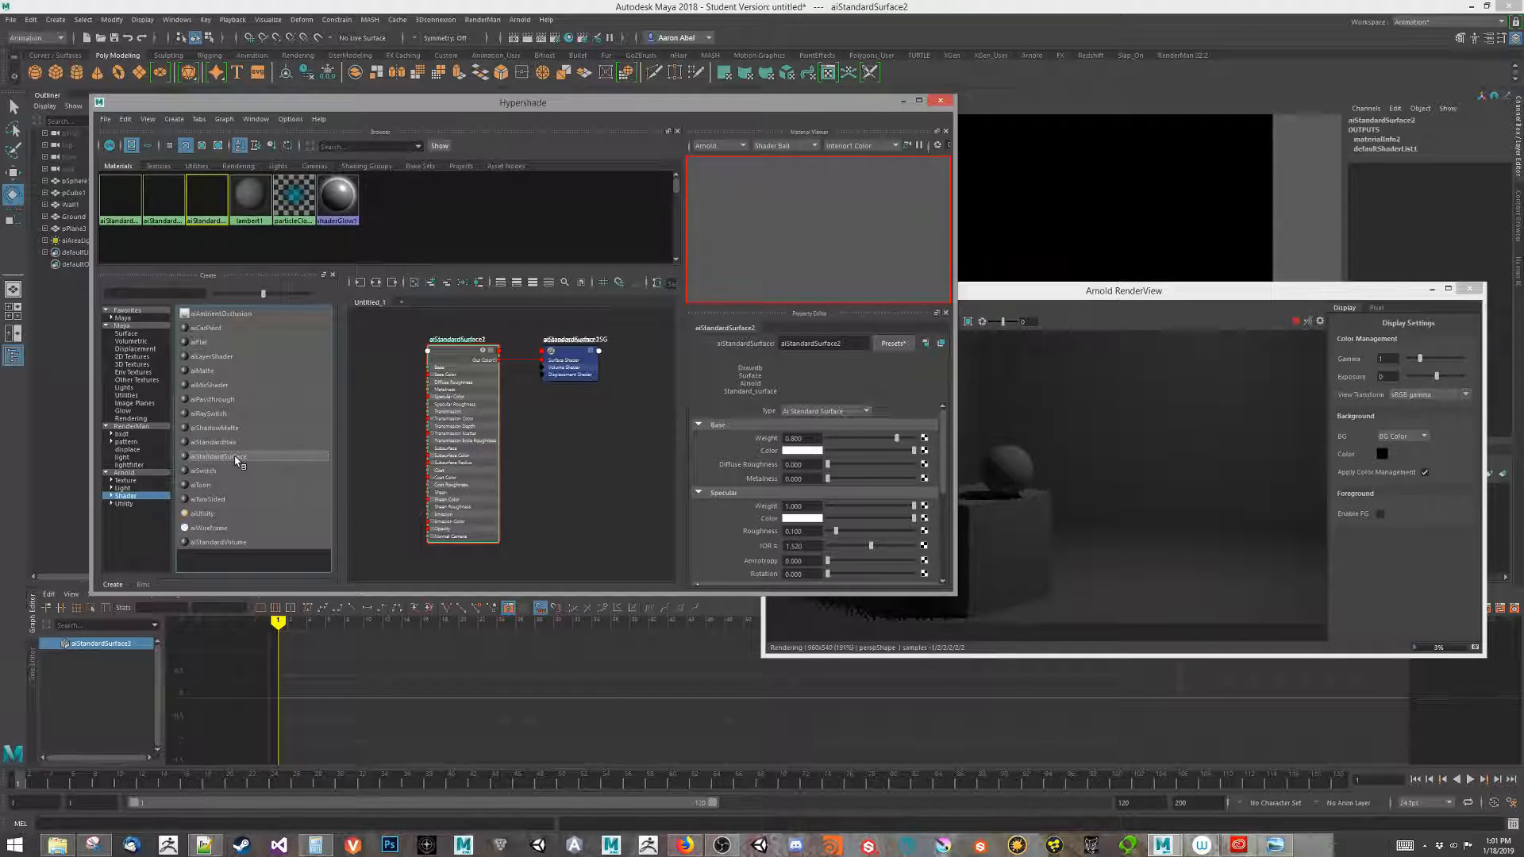
left_click(236, 458)
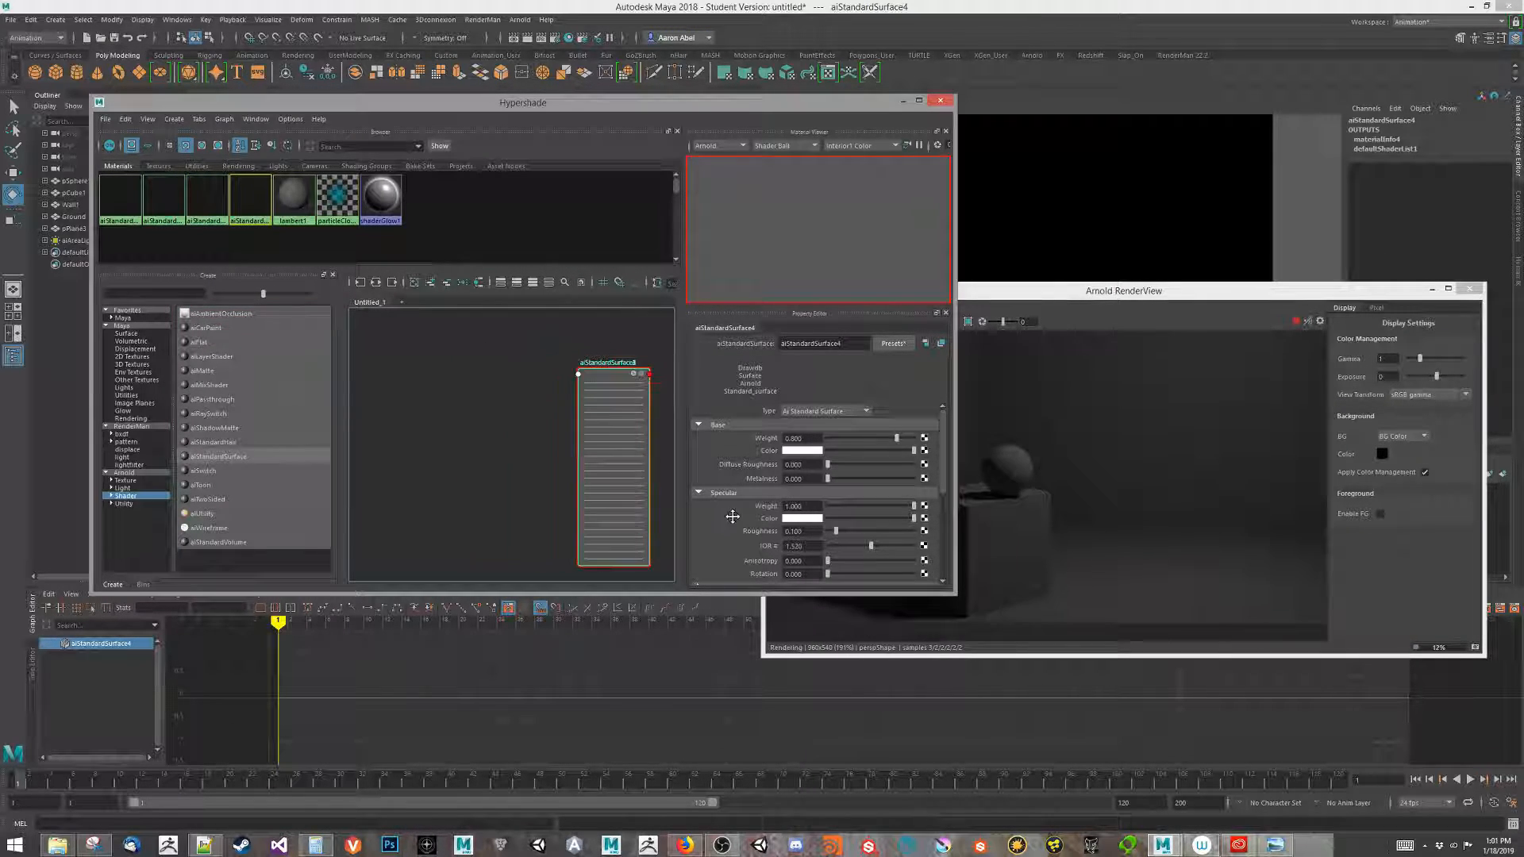
- Graph the first aiStandardSurface material's connections in the work area and rename the material aiBall
left_click(129, 202)
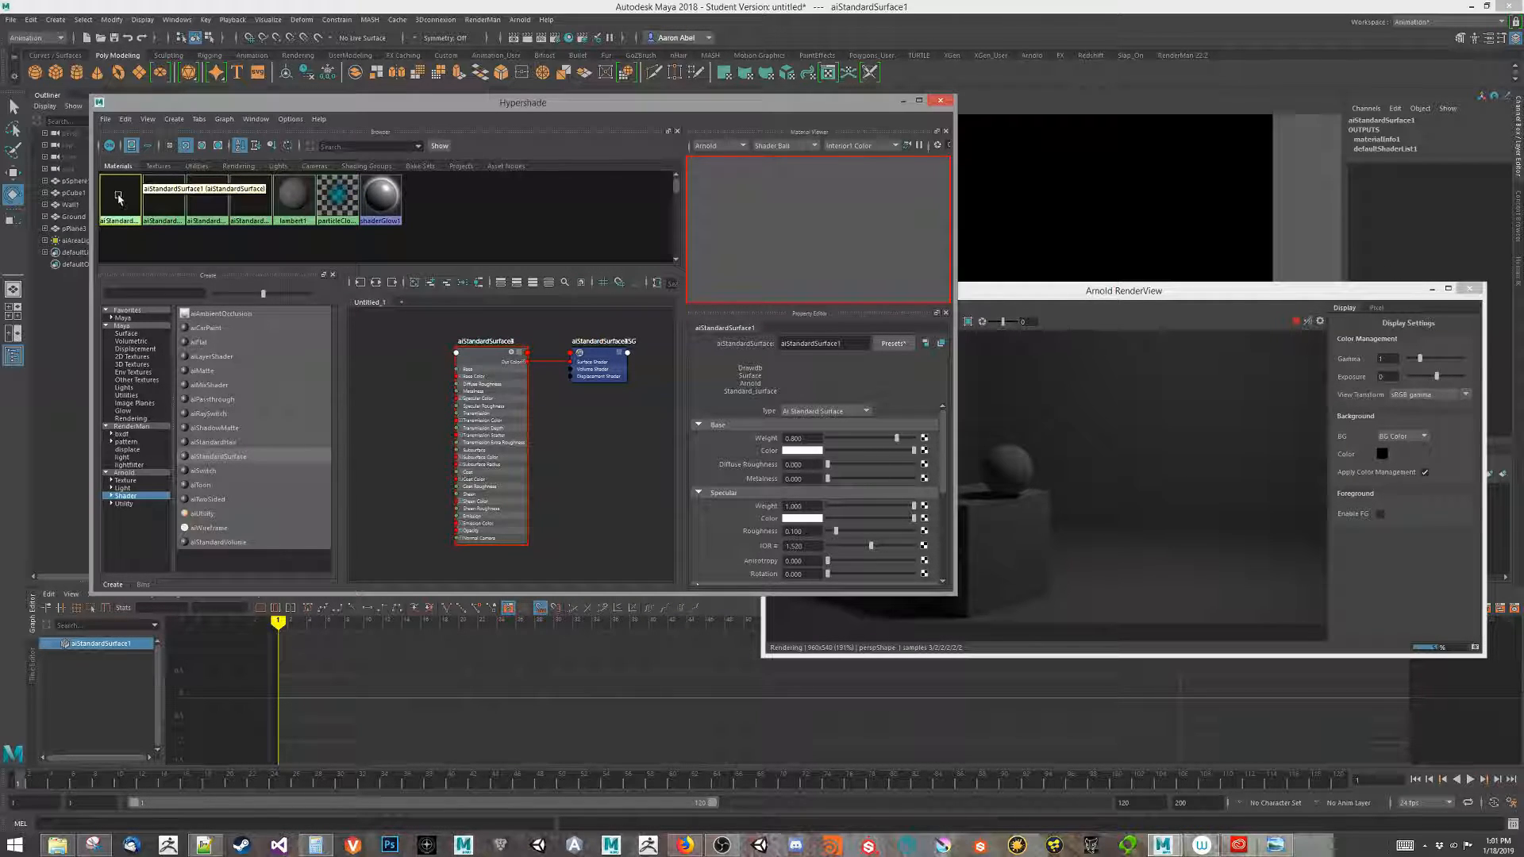
left_click(377, 283)
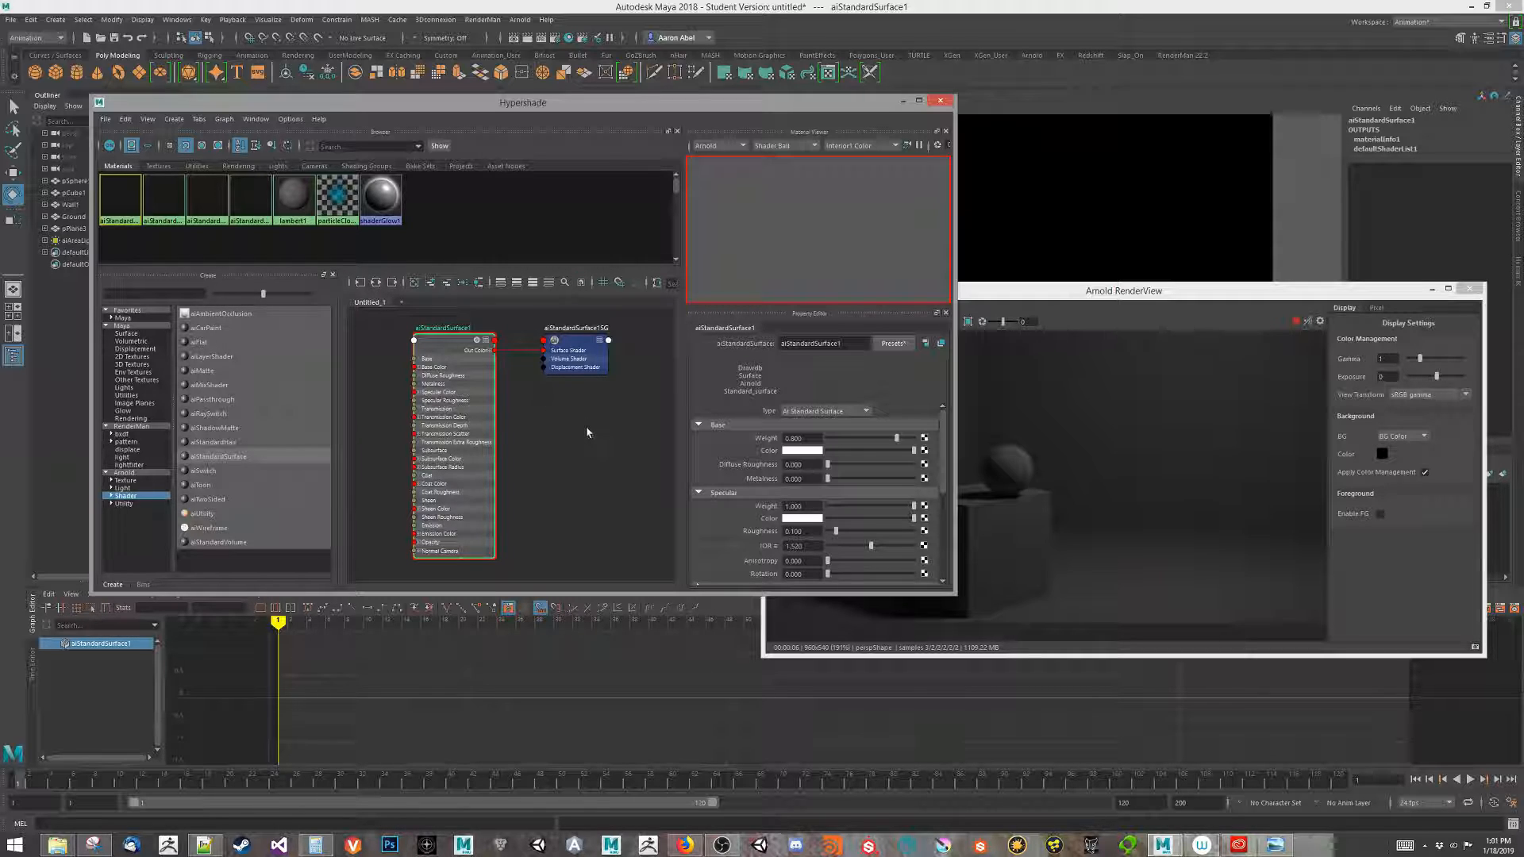
middle_click_drag(500, 416, 549, 424)
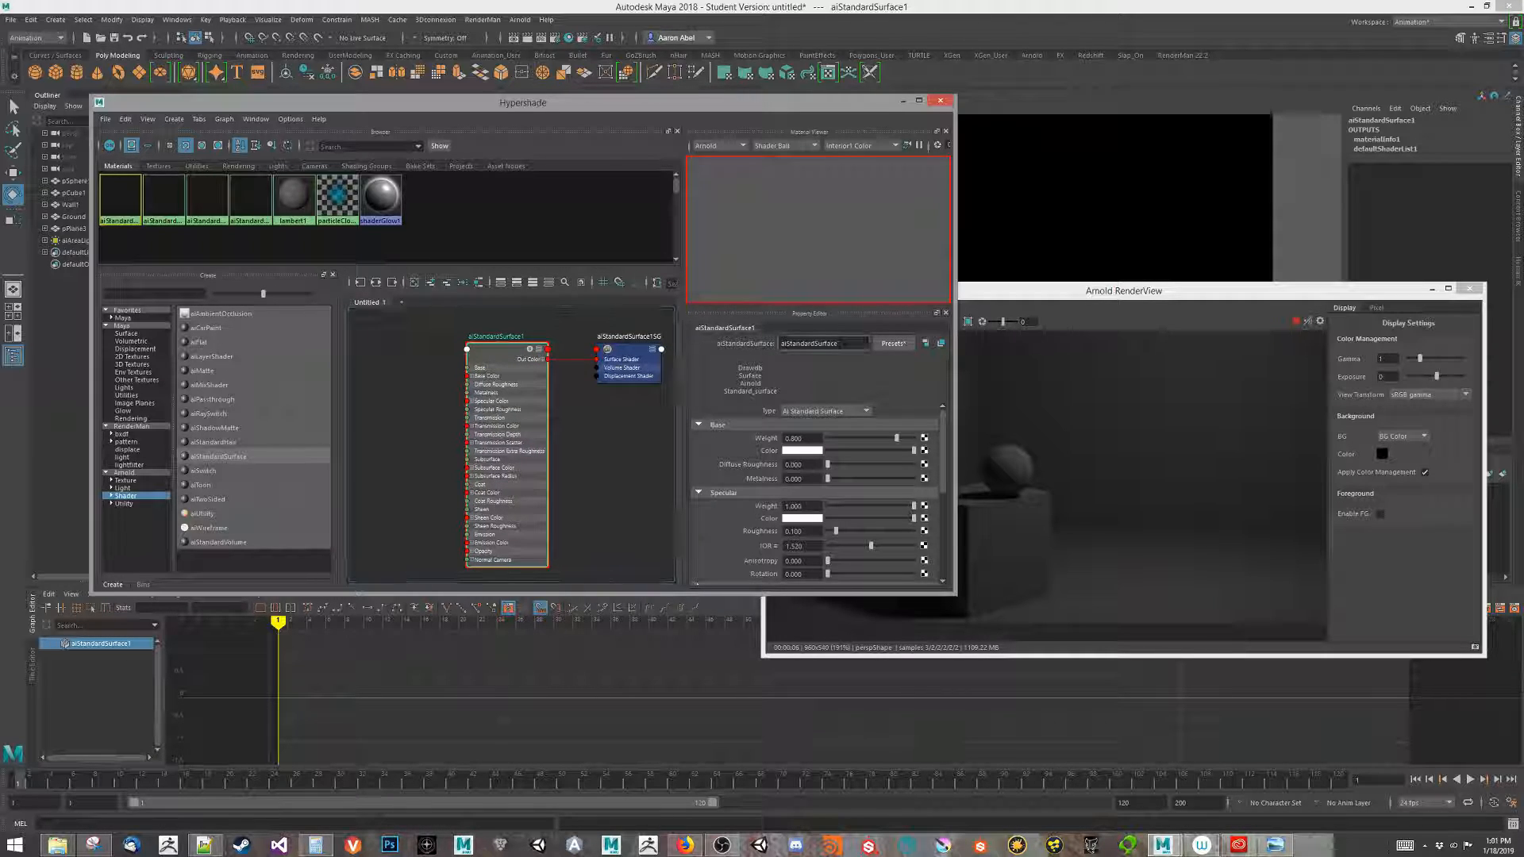
double_click(789, 346)
left_click(857, 349)
left_click_drag(841, 346, 788, 362)
type("Ball")
key("Return")
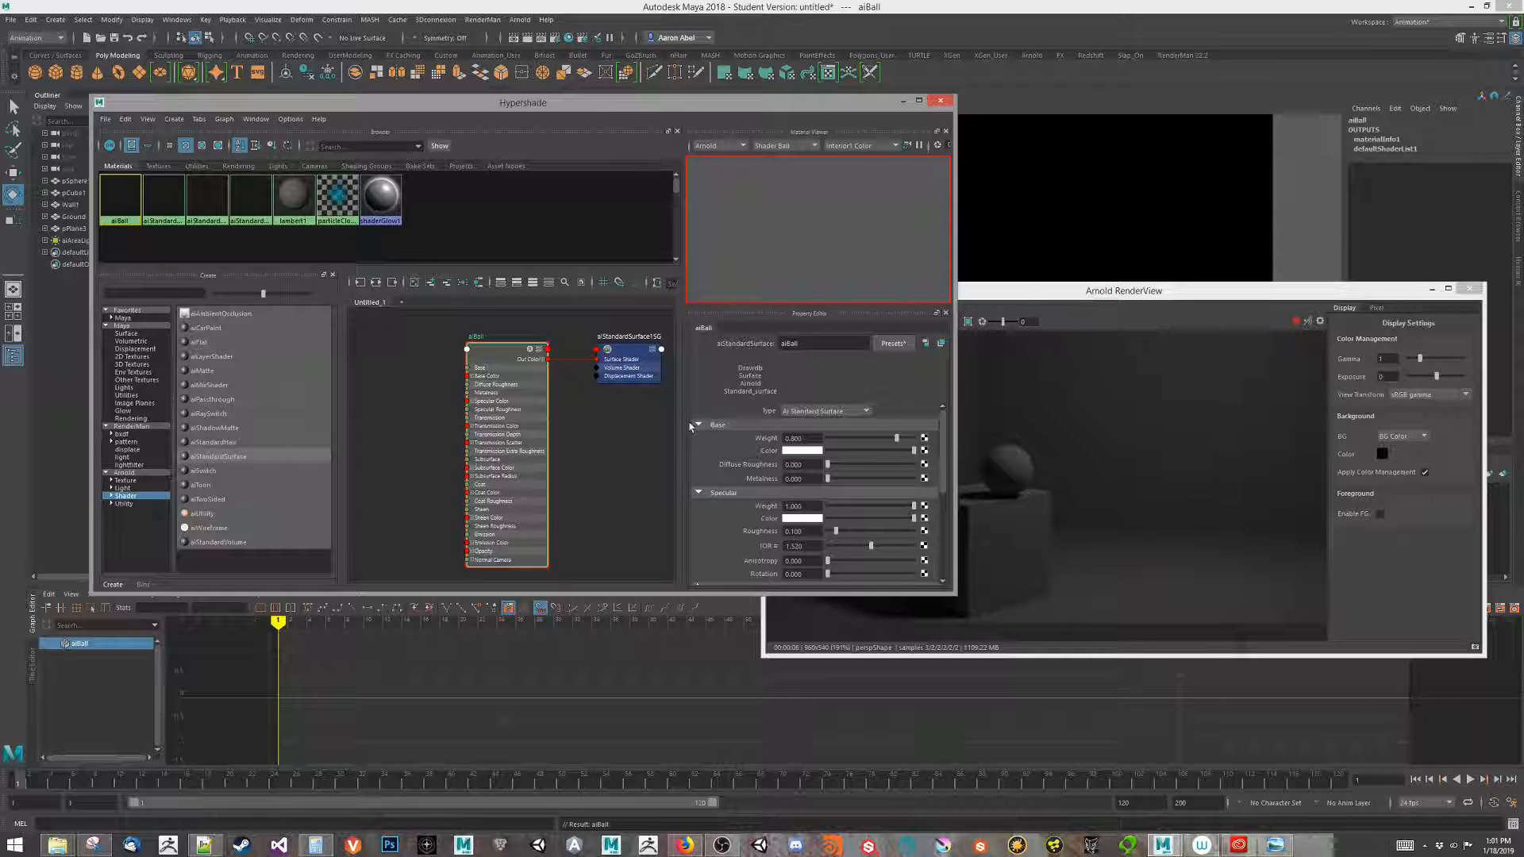
- Set the base color of the aiBall material to dark blue
mouse_move(592, 458)
middle_mouse_down("alt")
mouse_move(630, 404)
mouse_move(619, 454)
middle_mouse_up("alt")
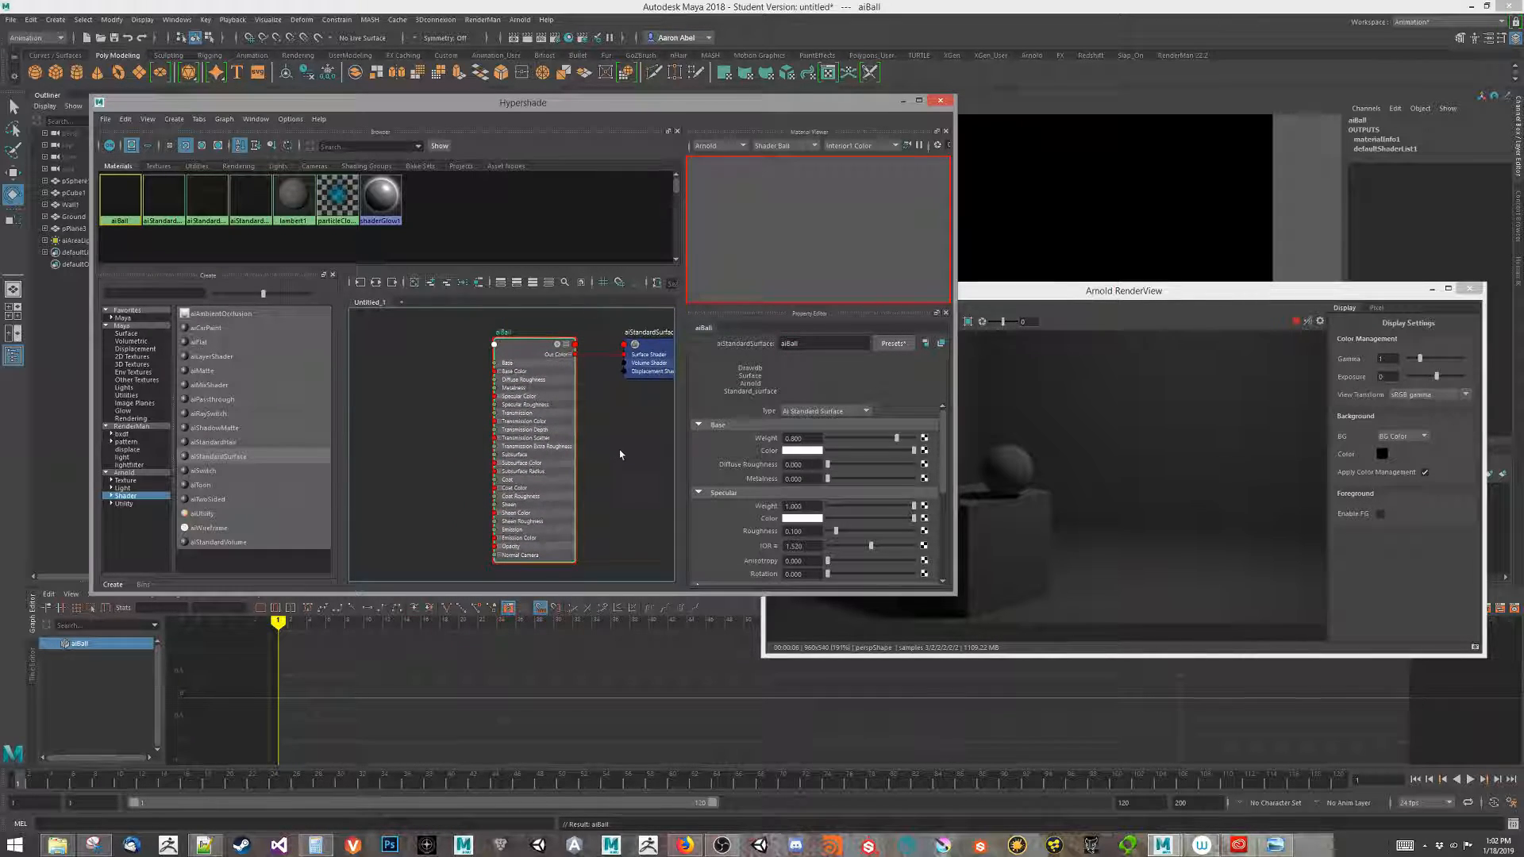
left_click(797, 450)
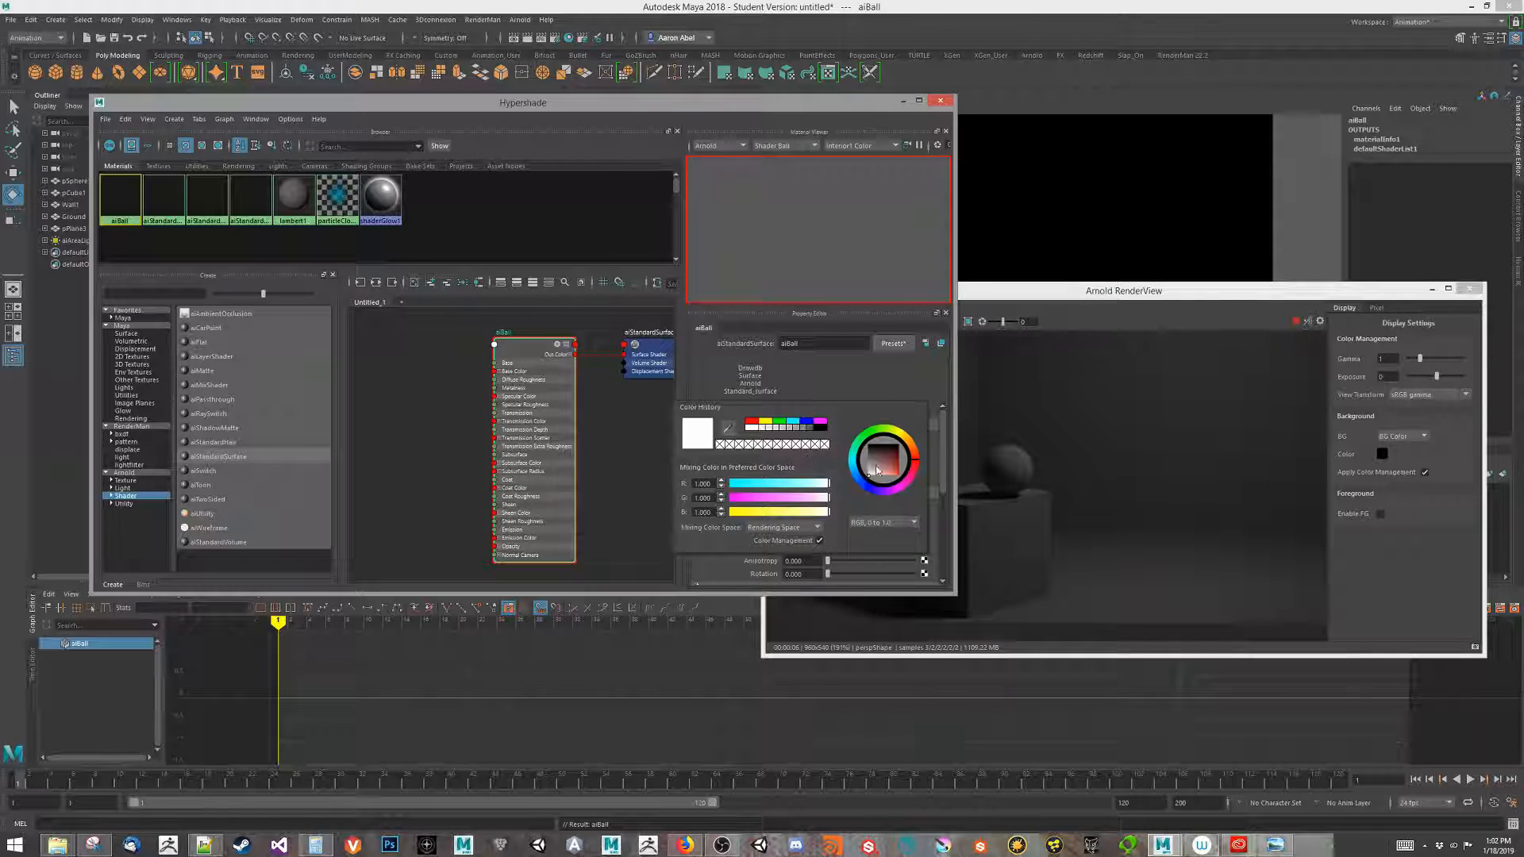
left_click(867, 484)
left_click_drag(891, 461, 891, 454)
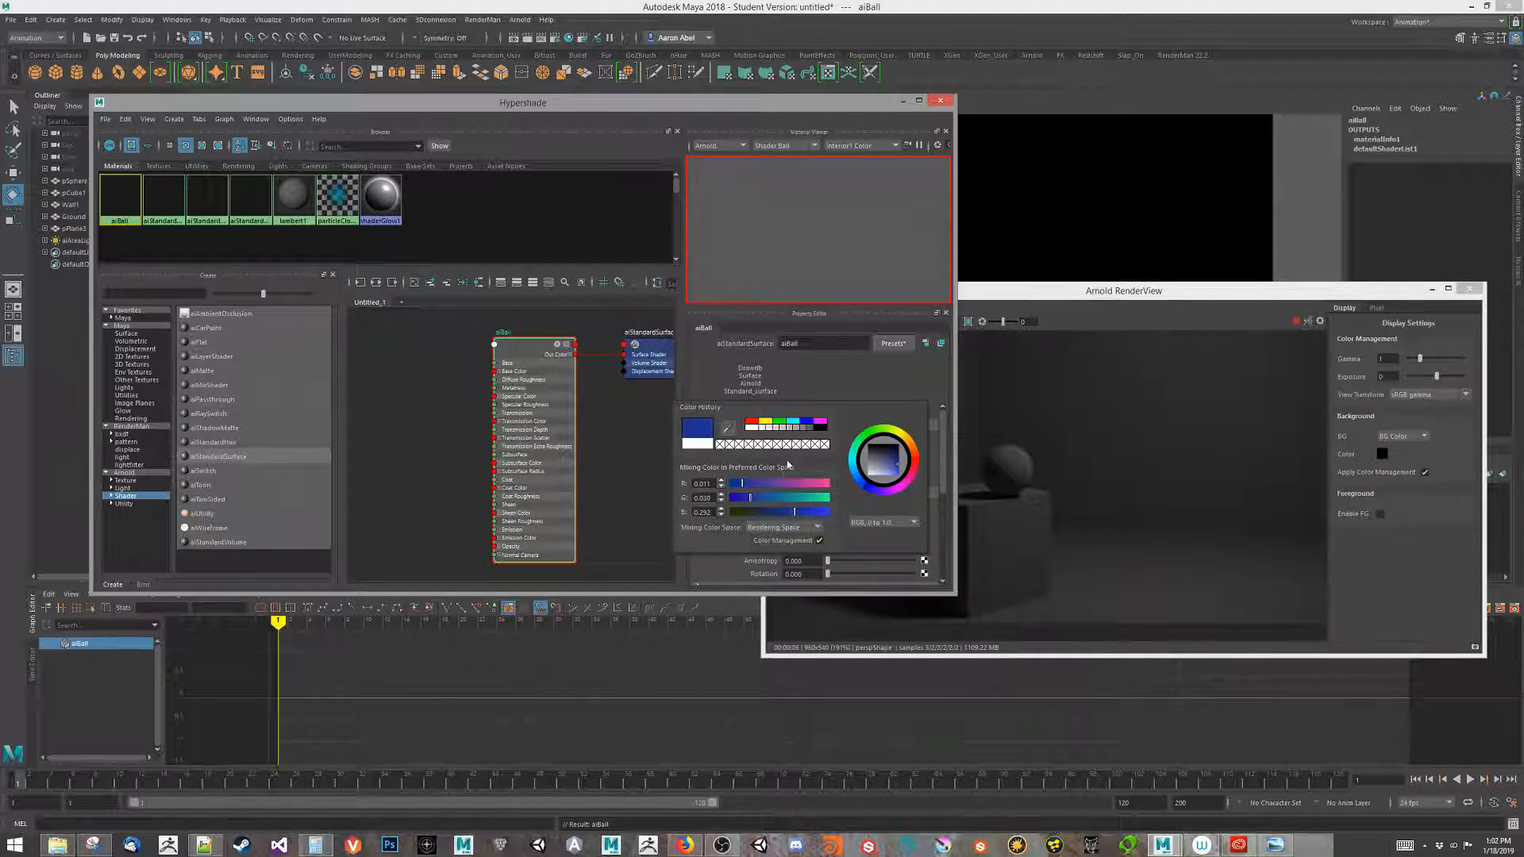
left_click(611, 454)
- Select the sphere pSphere1 and assign the aiBall material to it
left_click_drag(460, 102, 525, 131)
left_click(522, 516)
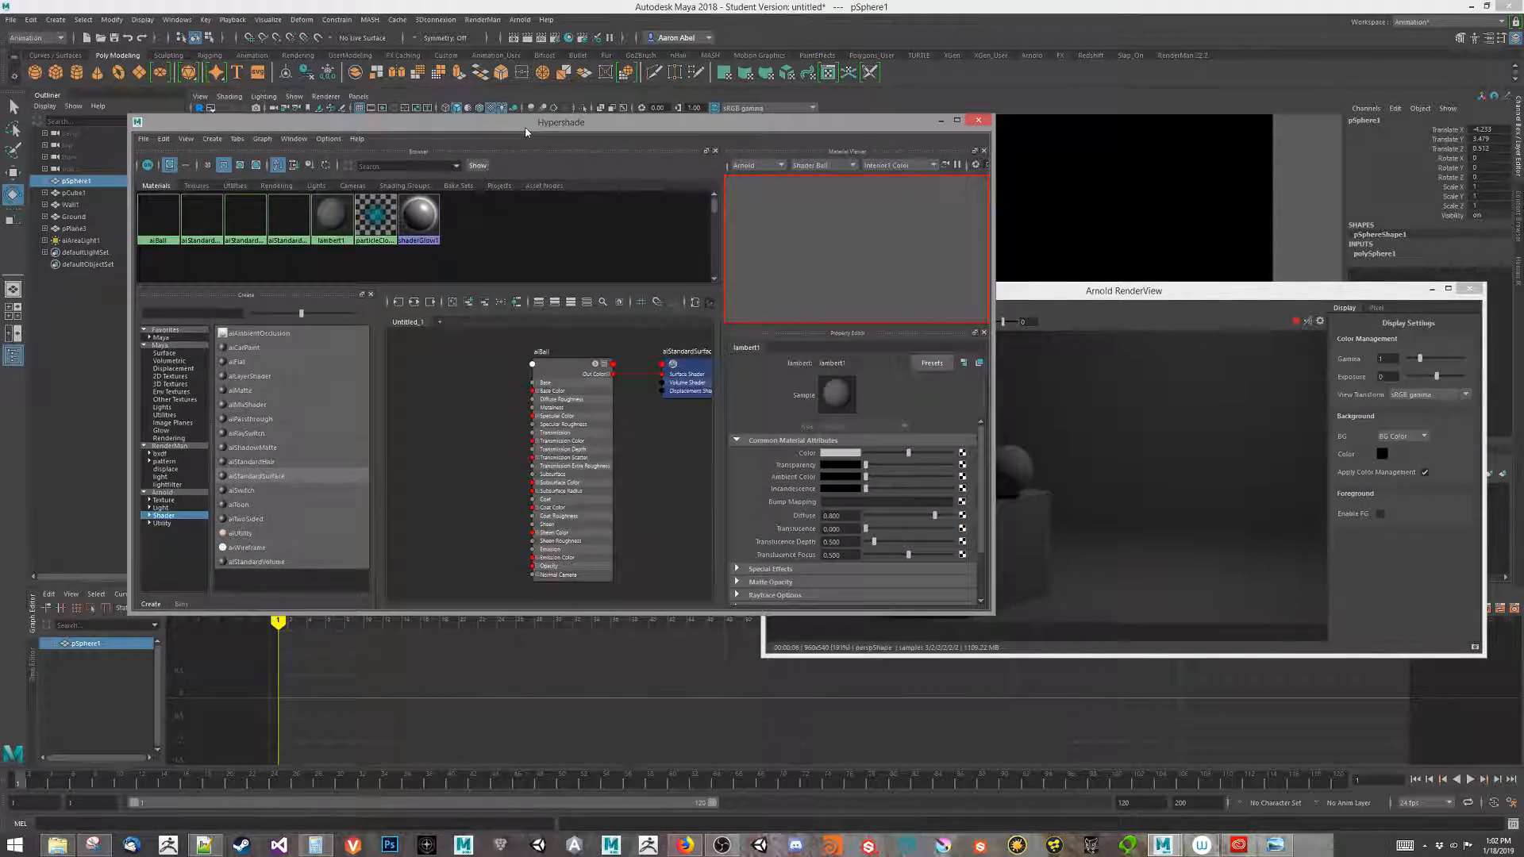
right_click(568, 377)
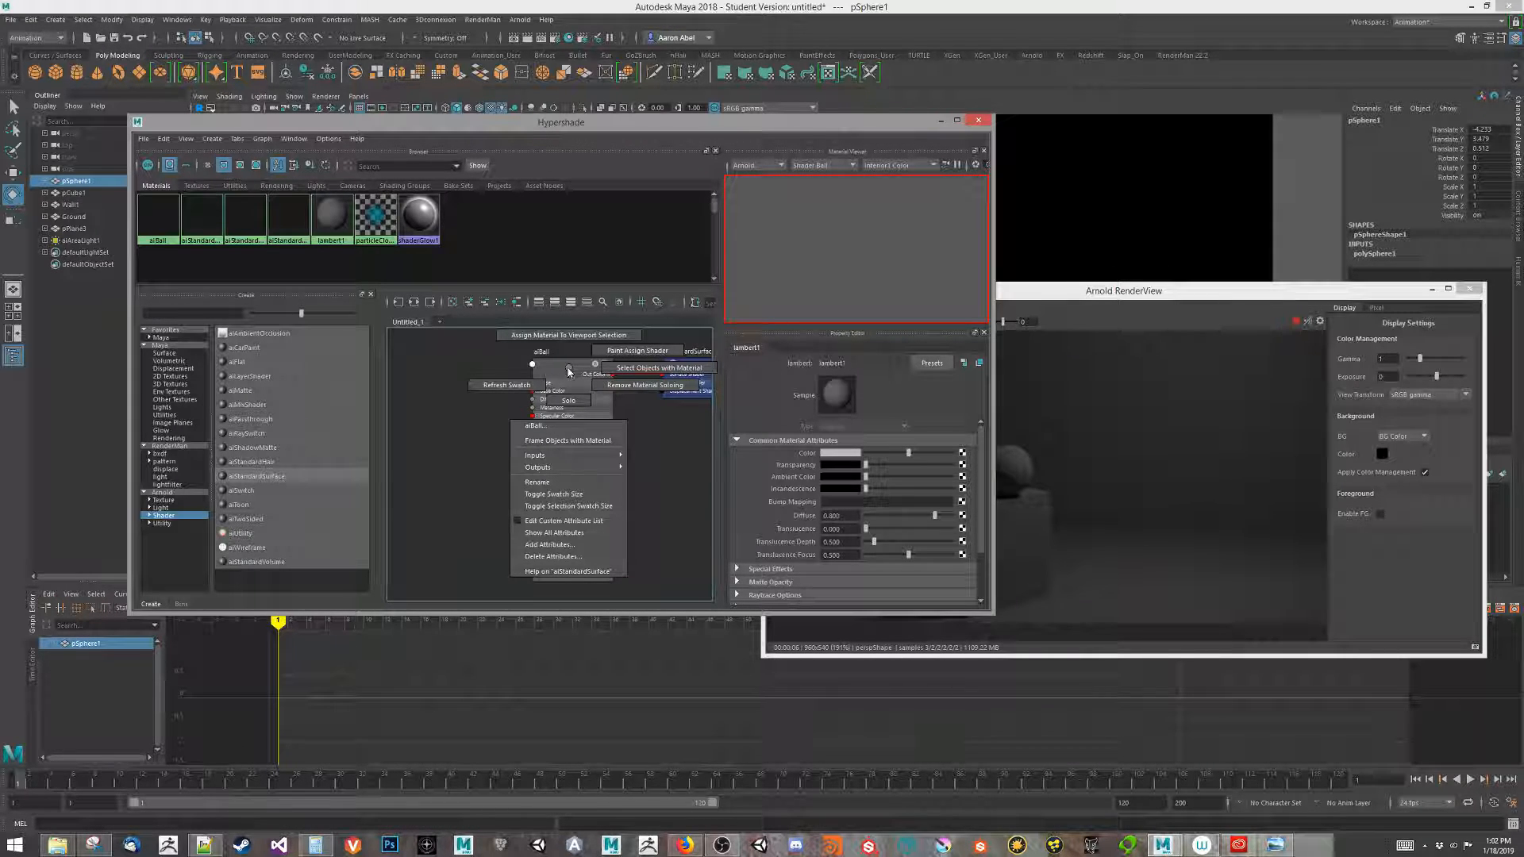
left_click(568, 335)
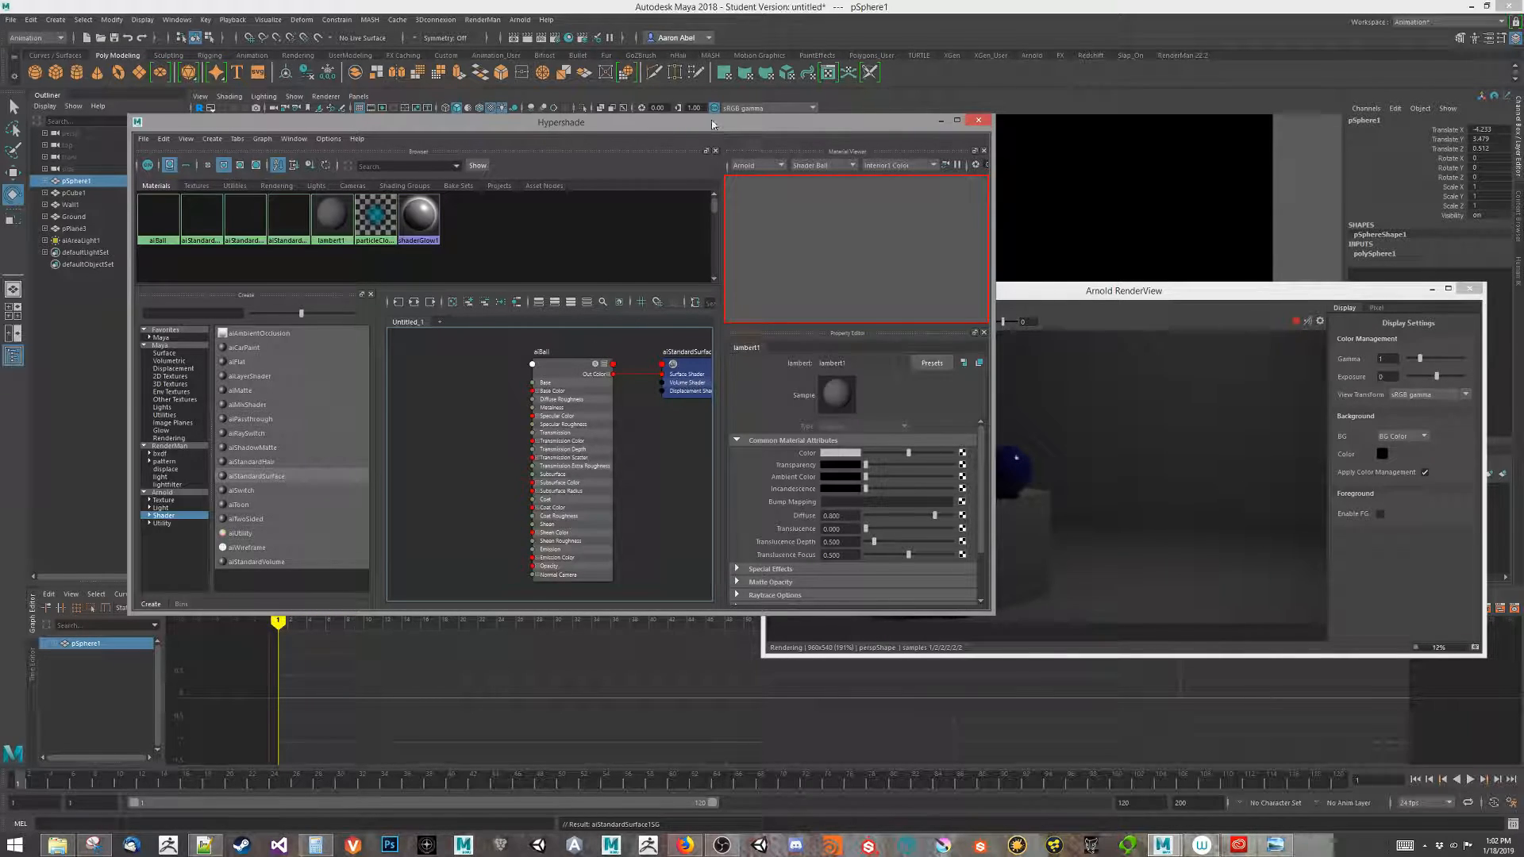
- Arrange the Hypershade and Arnold RenderView windows side by side and enlarge the ball in the render
left_click_drag(714, 122, 511, 191)
left_click(1014, 292)
left_click_drag(1014, 293, 1136, 140)
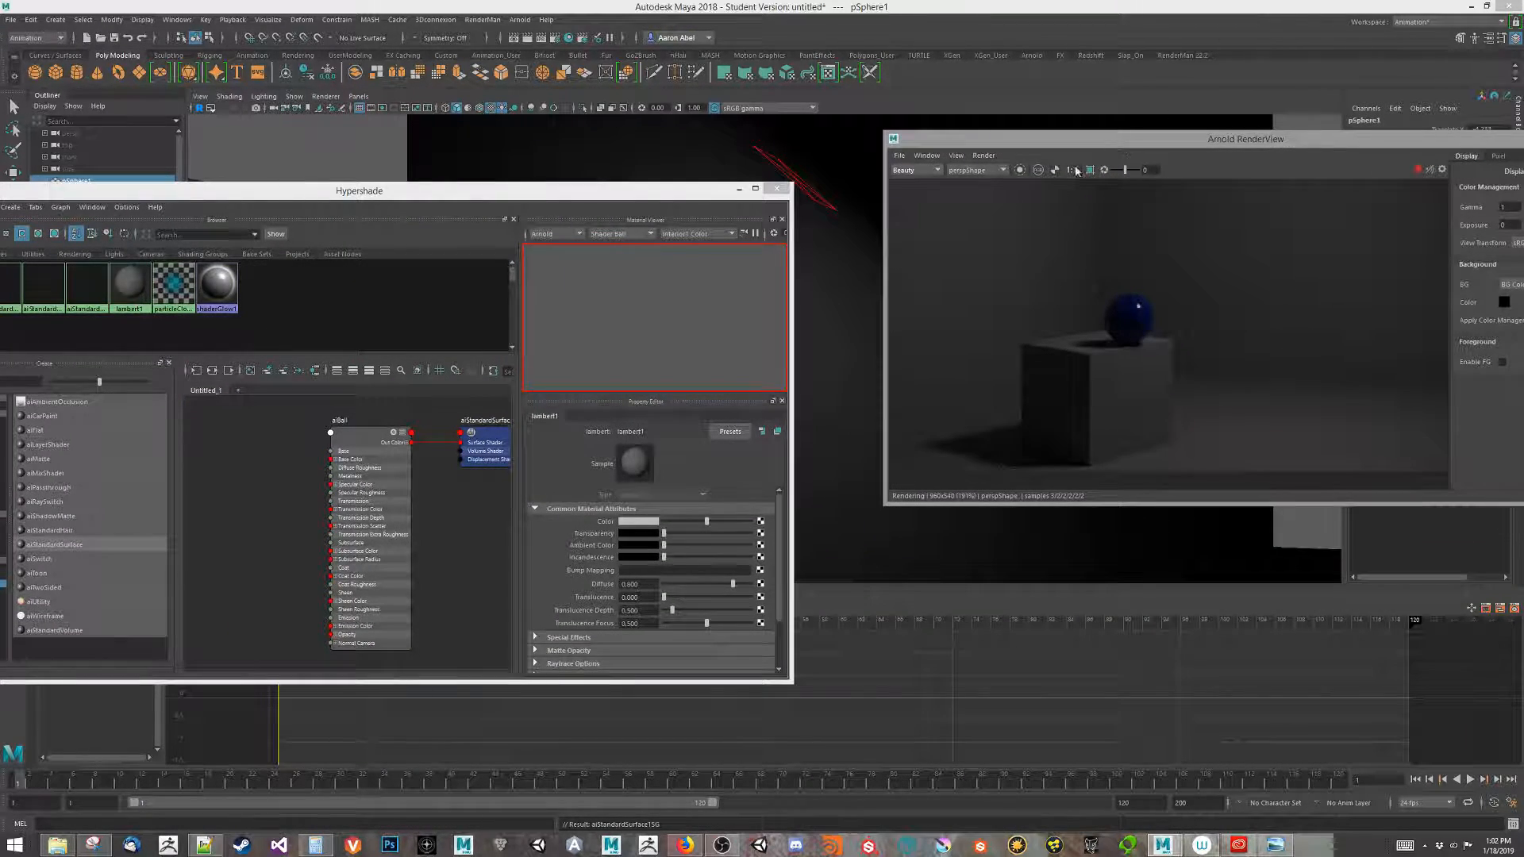
left_click_drag(490, 193, 598, 128)
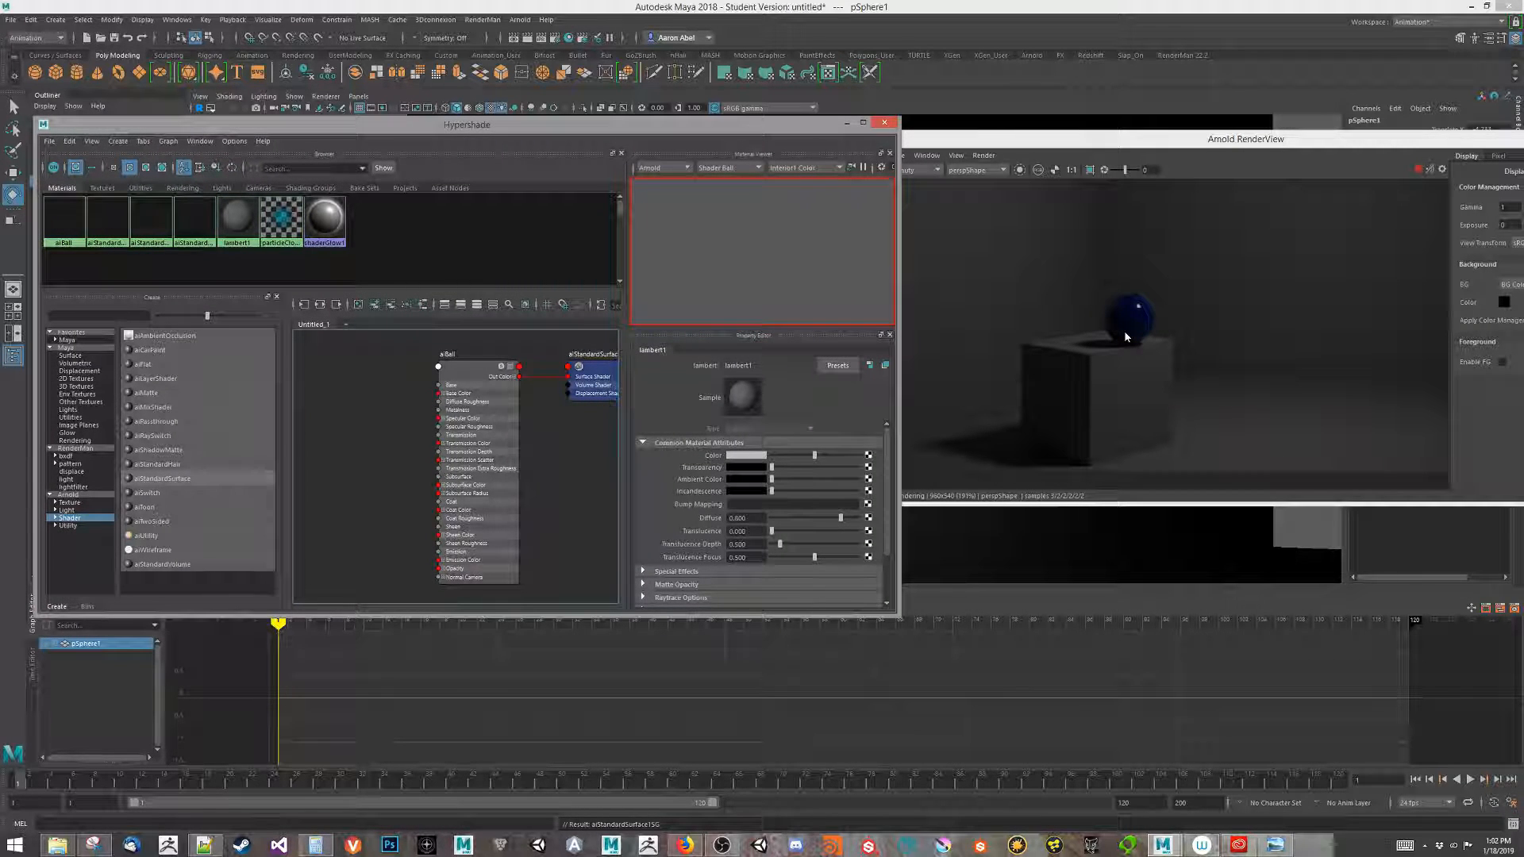
scroll(1125, 336, "up", 6)
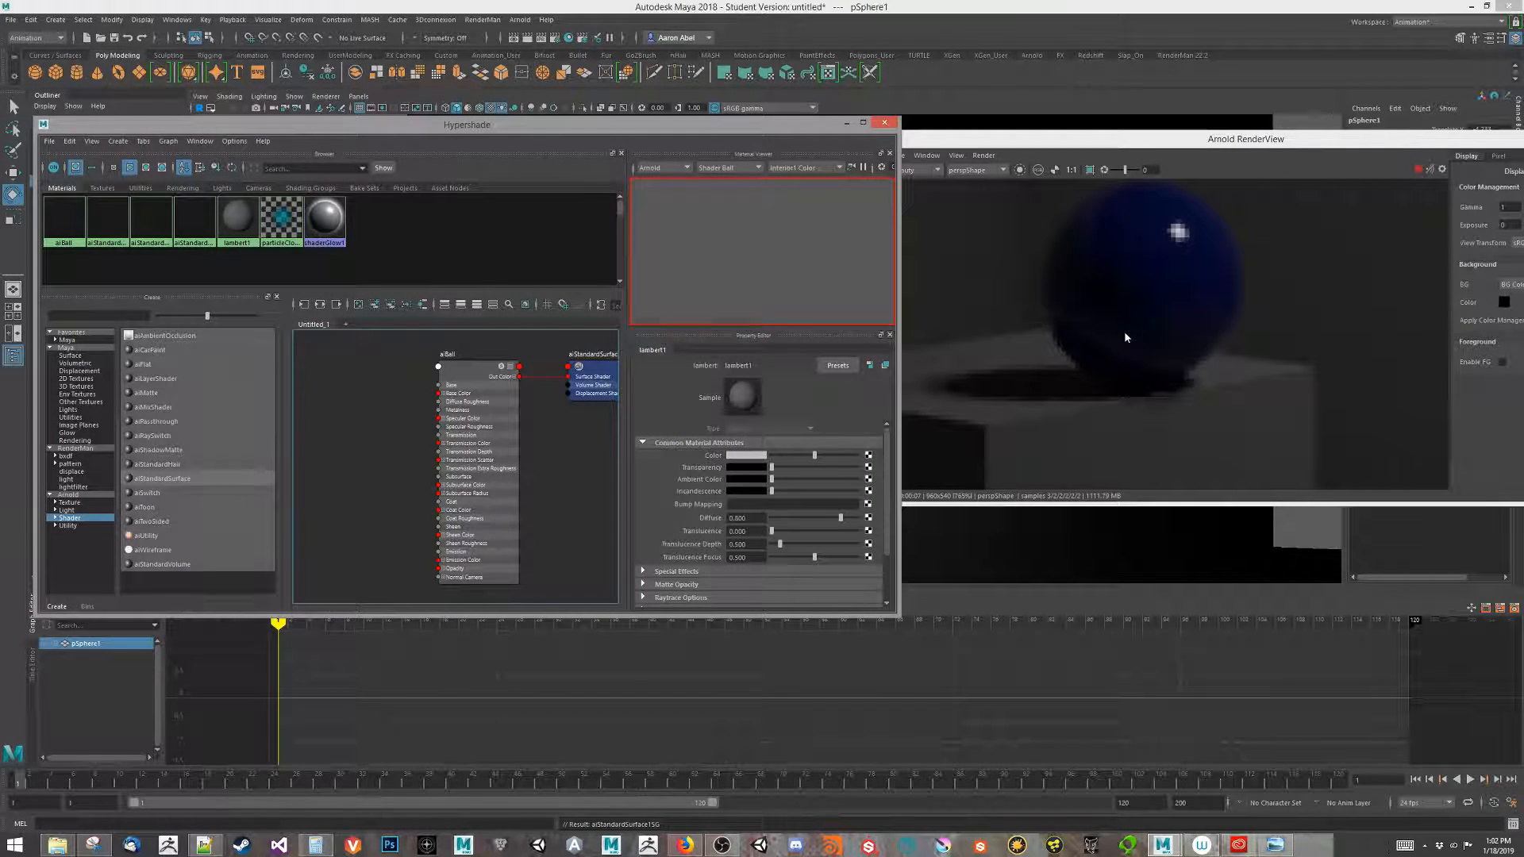
scroll(1124, 330, "down", 1)
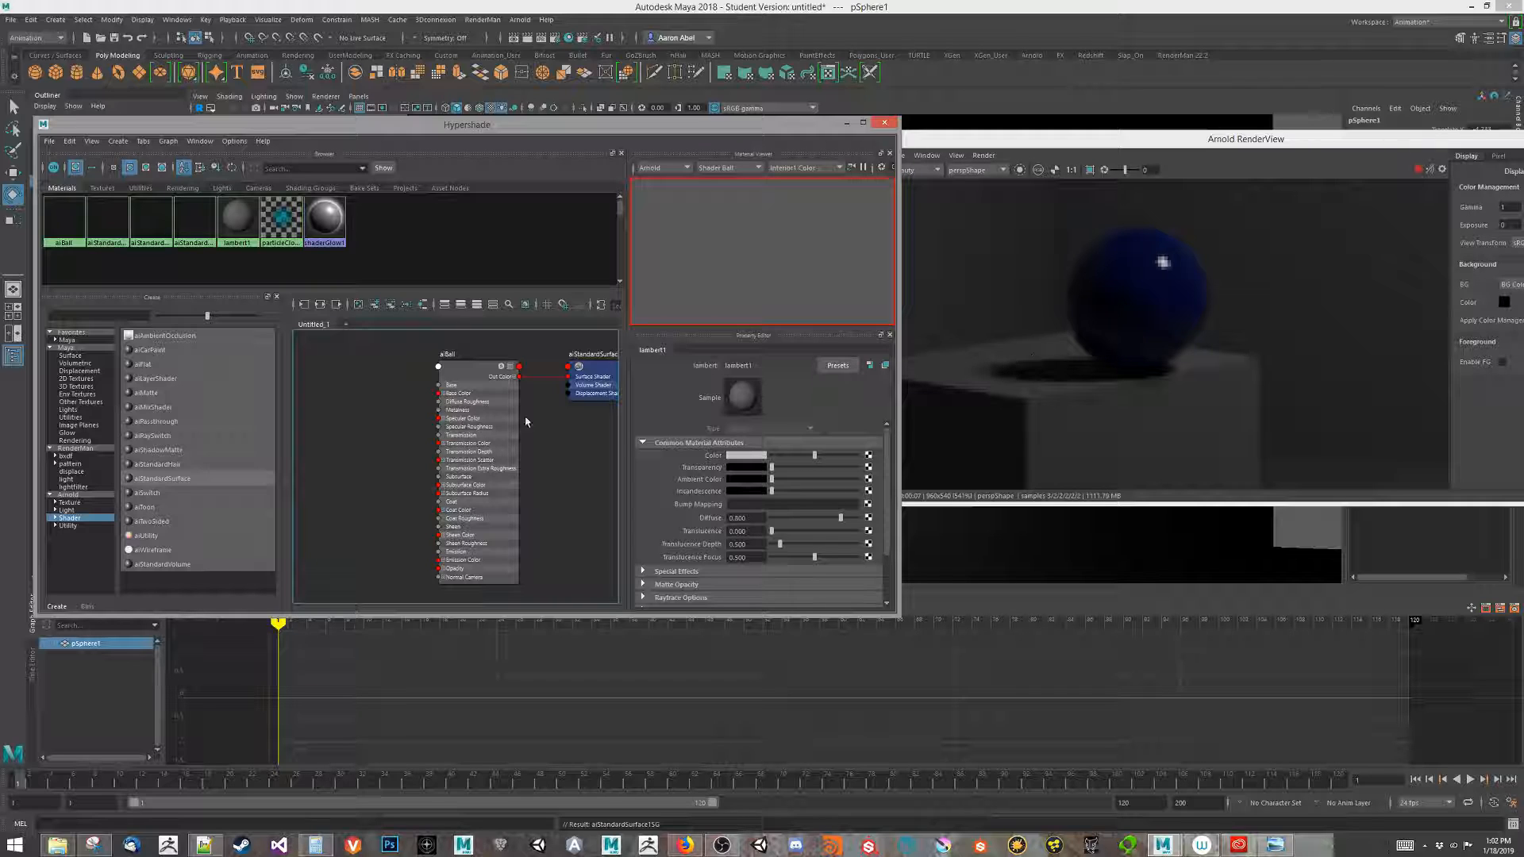
- Connect a Ramp texture to aiBall's base color and spread the placement and ramp nodes away from the material node
middle_click_drag(358, 389, 418, 402, "alt")
left_click(538, 391)
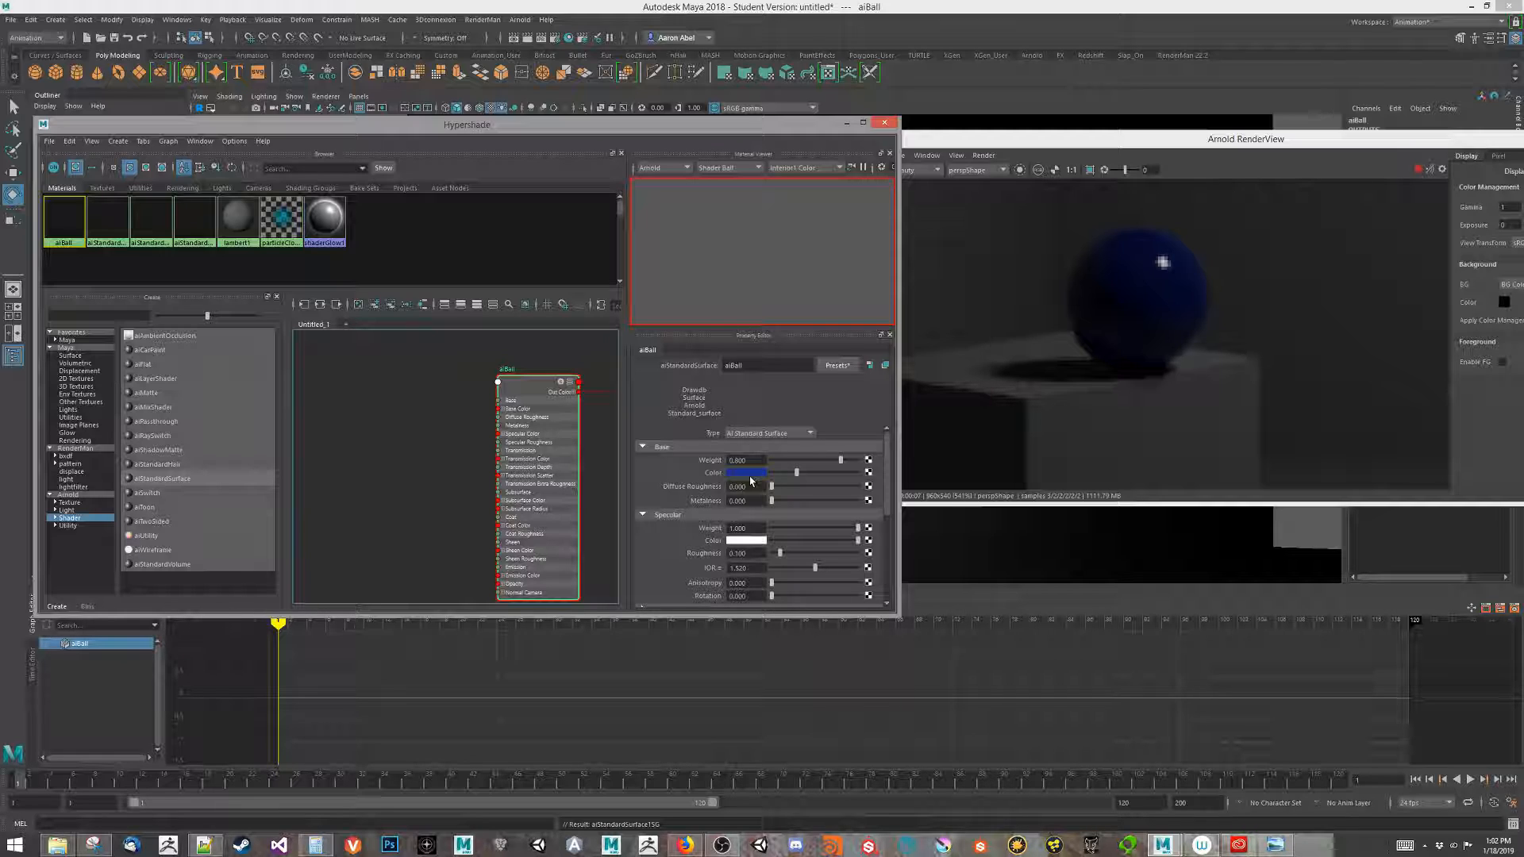
left_click_drag(536, 384, 535, 383)
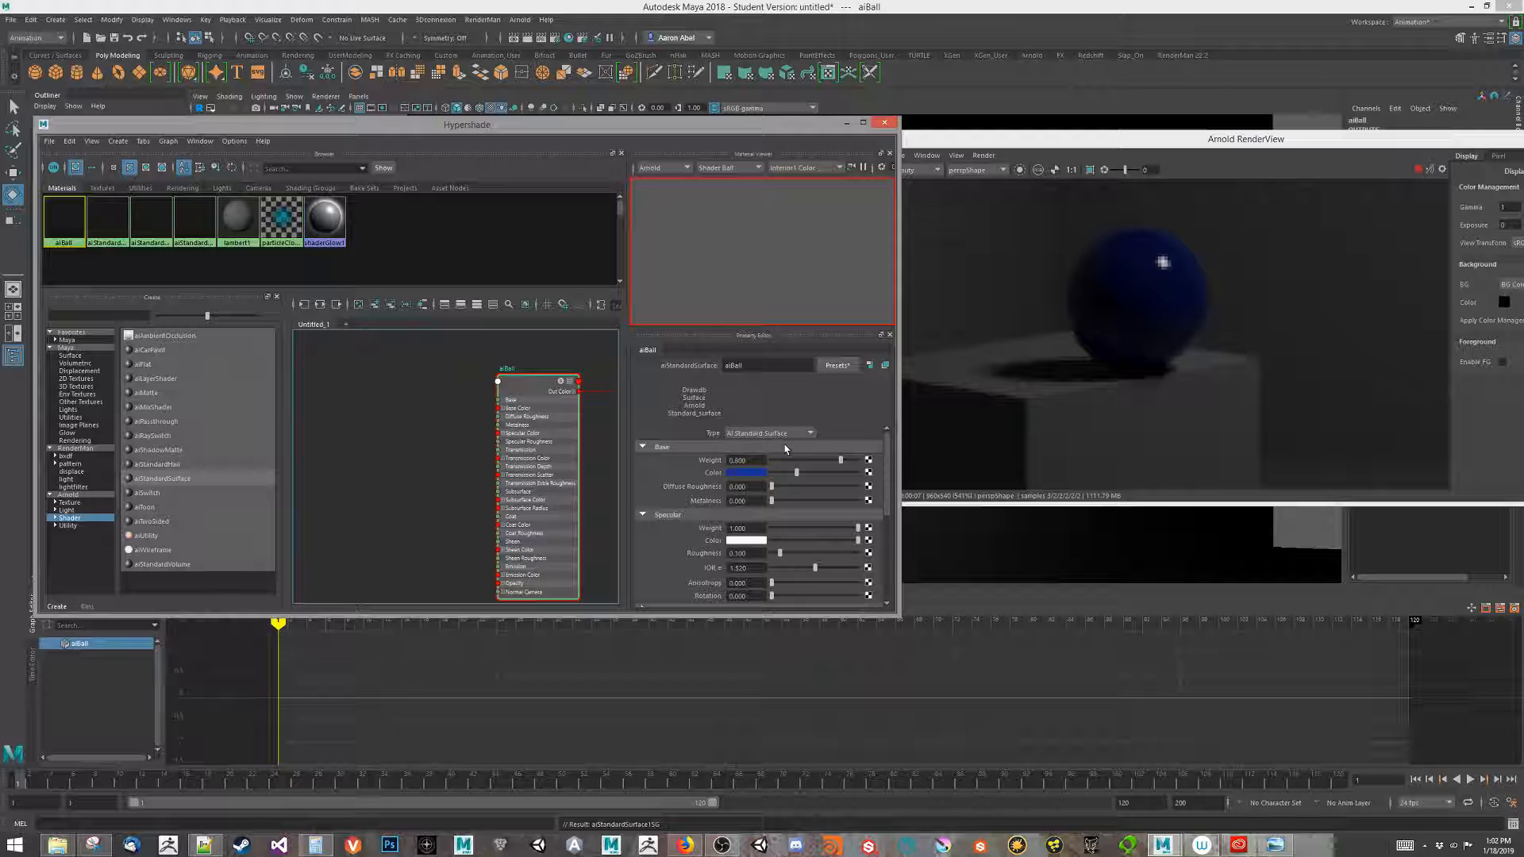
left_click(869, 476)
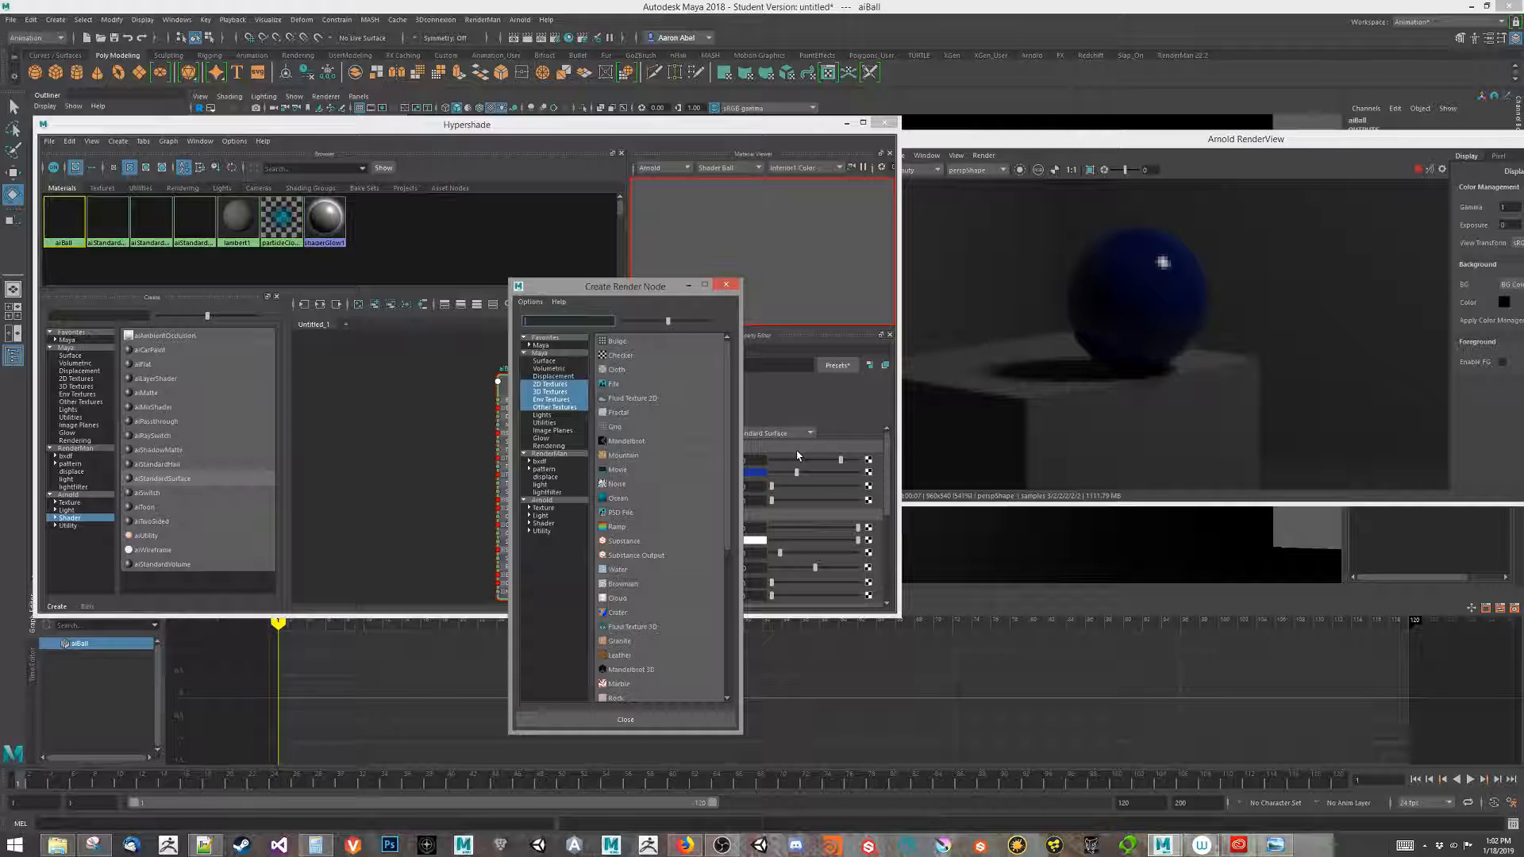
left_click(631, 527)
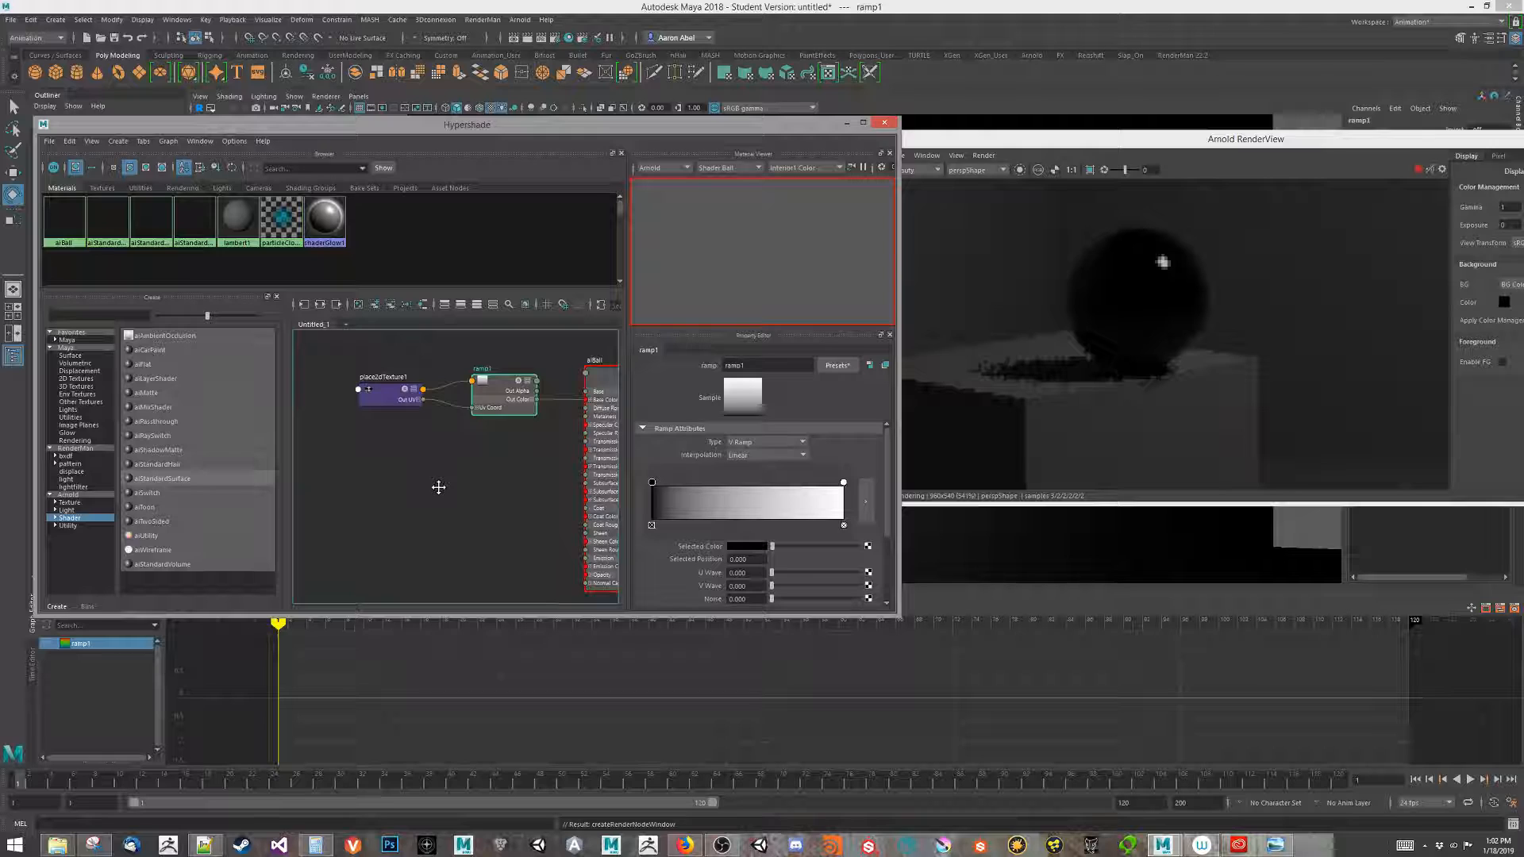
left_click_drag(373, 403, 324, 401)
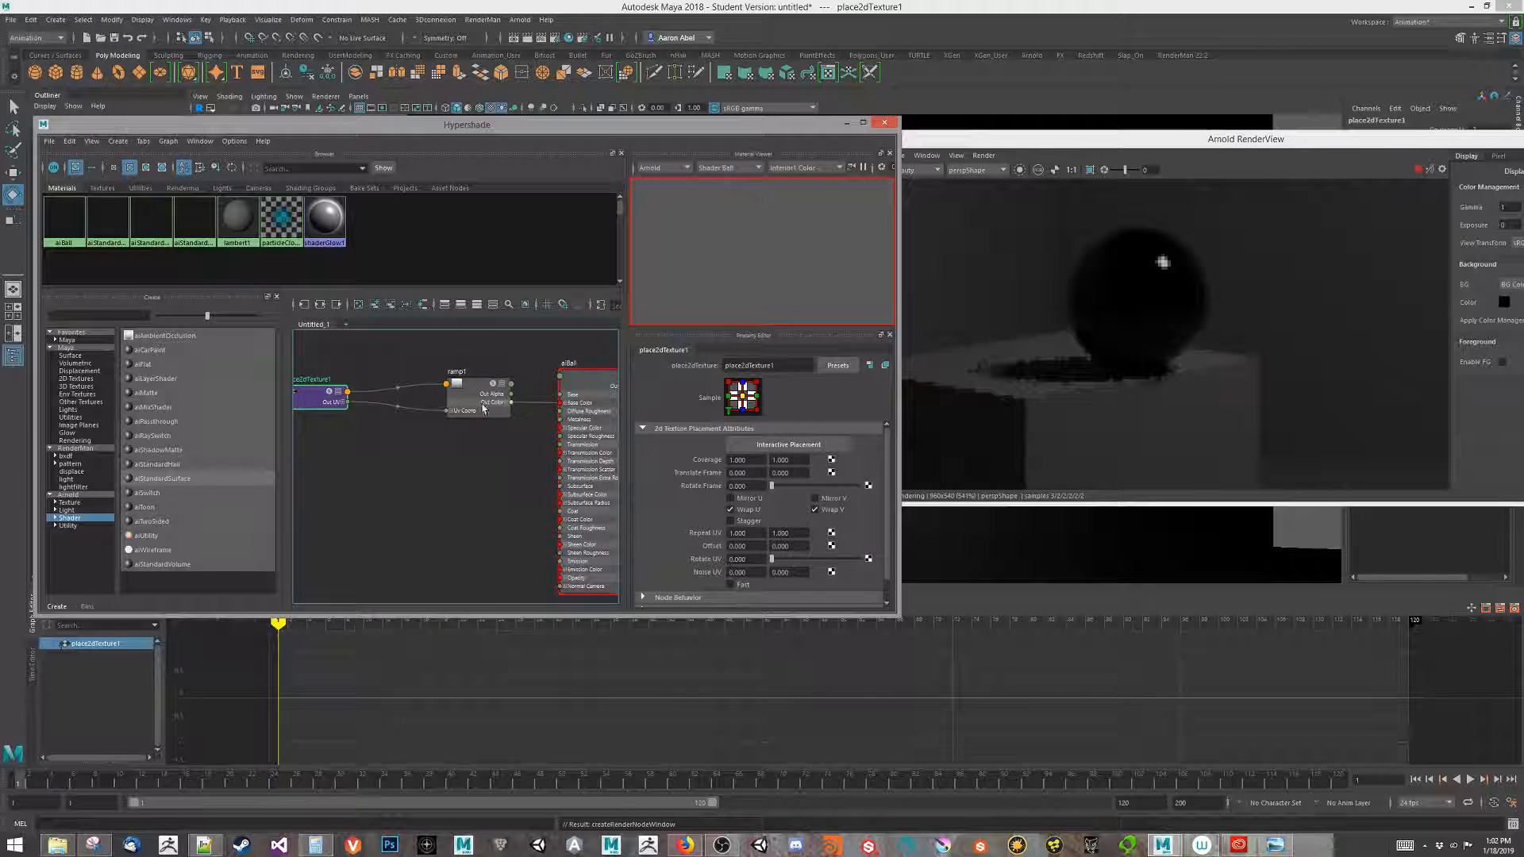
left_click_drag(476, 399, 426, 399)
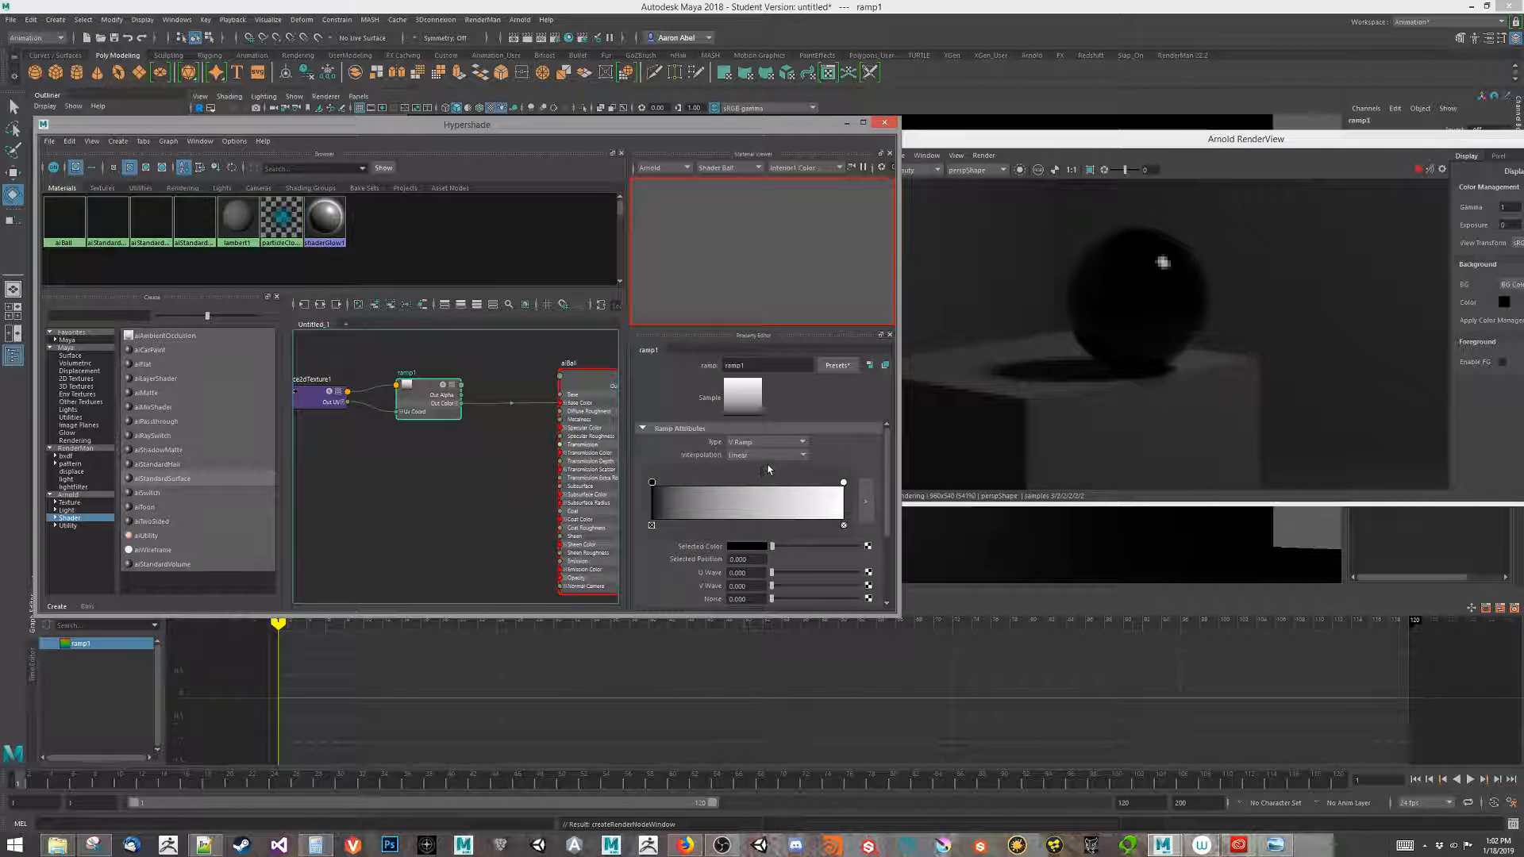
- Set the ramp's interpolation to None, move the white stop to about 0.585, and change the type to U Ramp
left_click(778, 456)
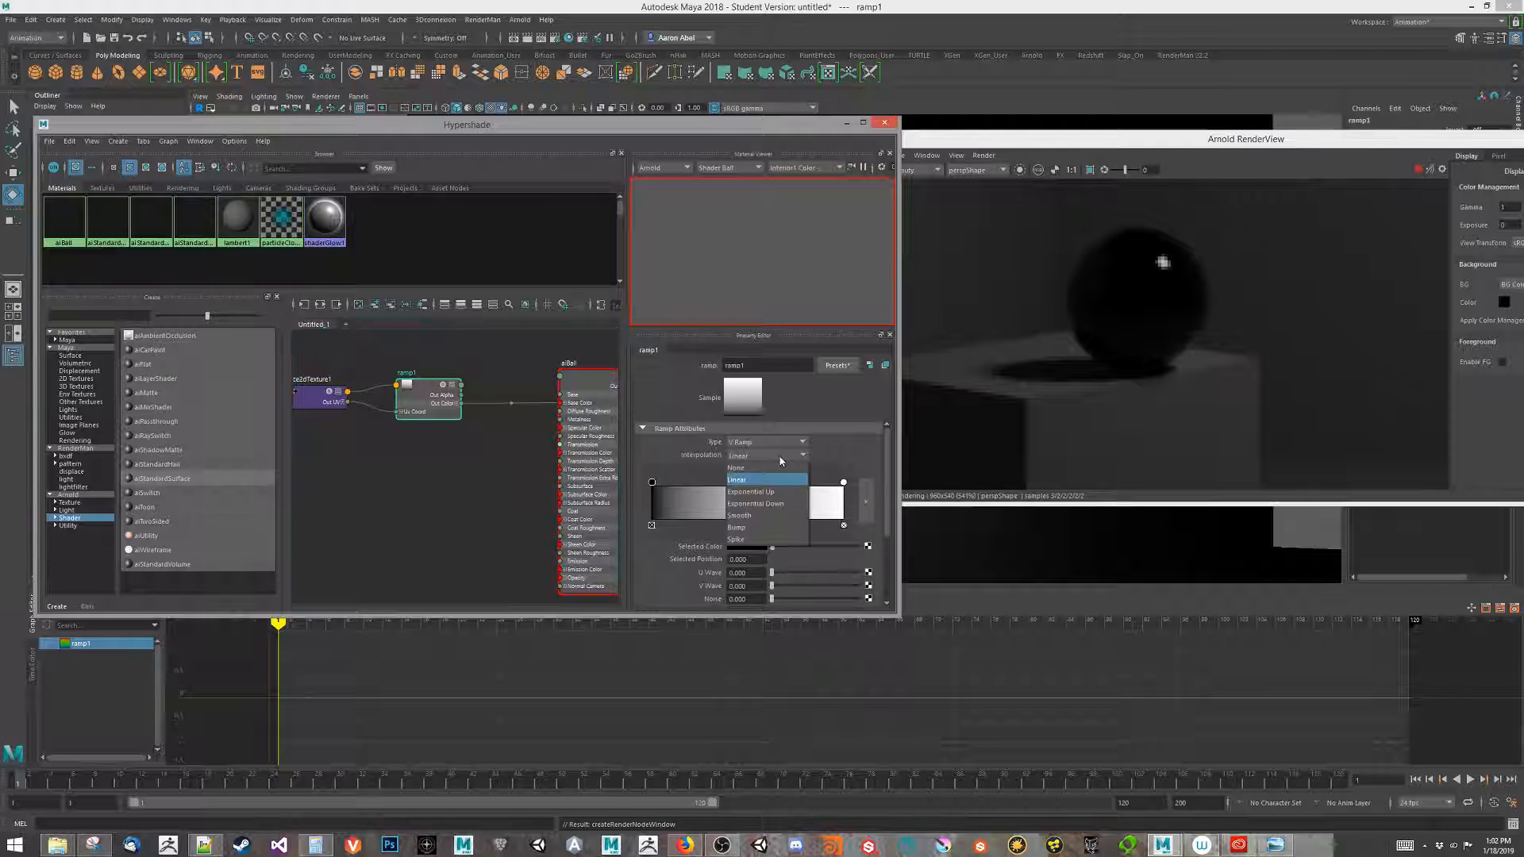
left_click(773, 464)
left_click_drag(843, 482, 765, 495)
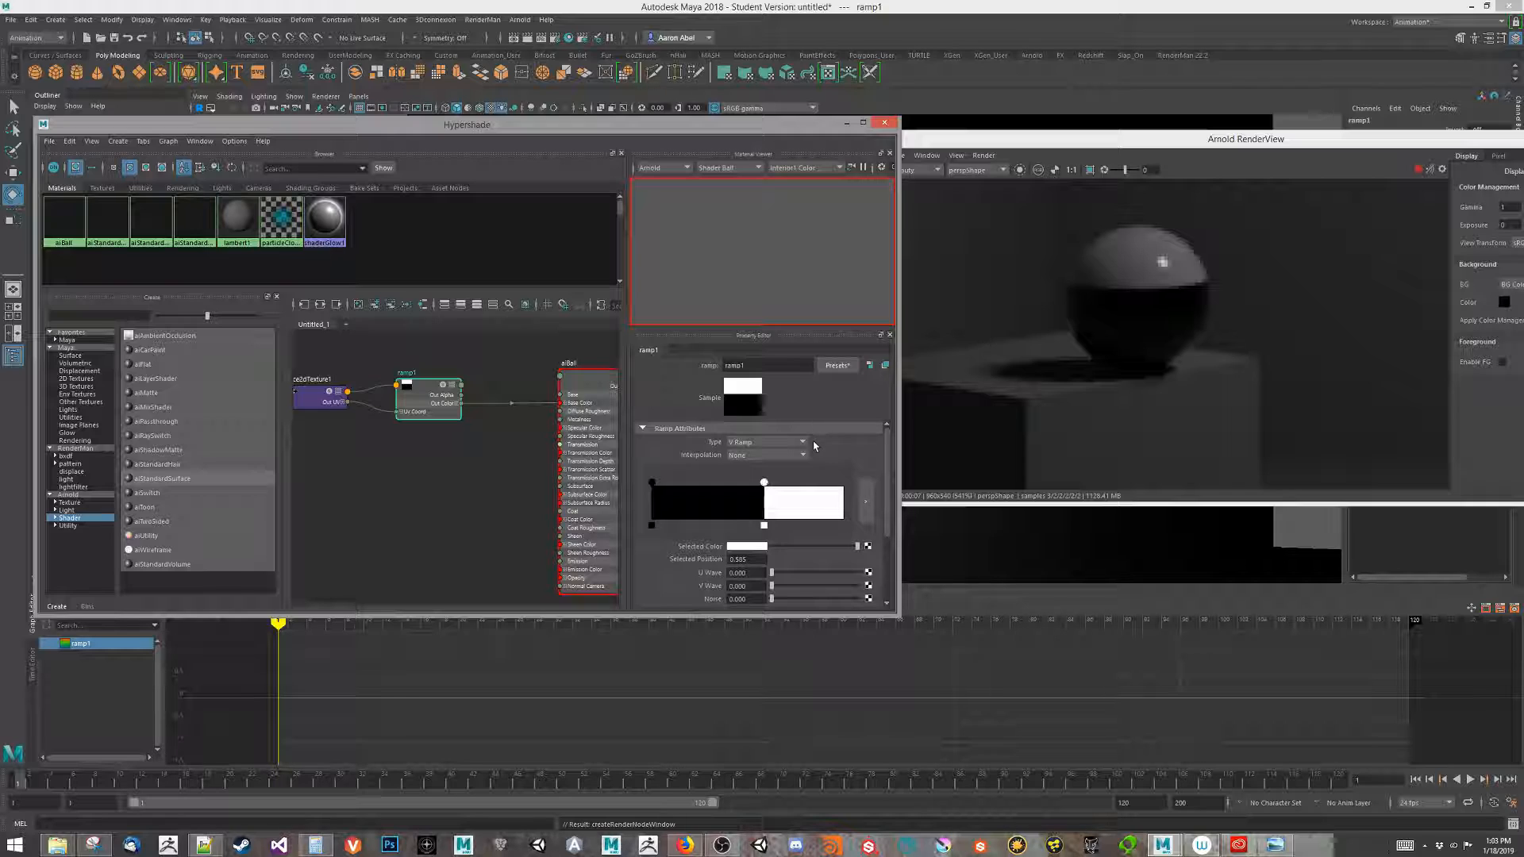
left_click(754, 442)
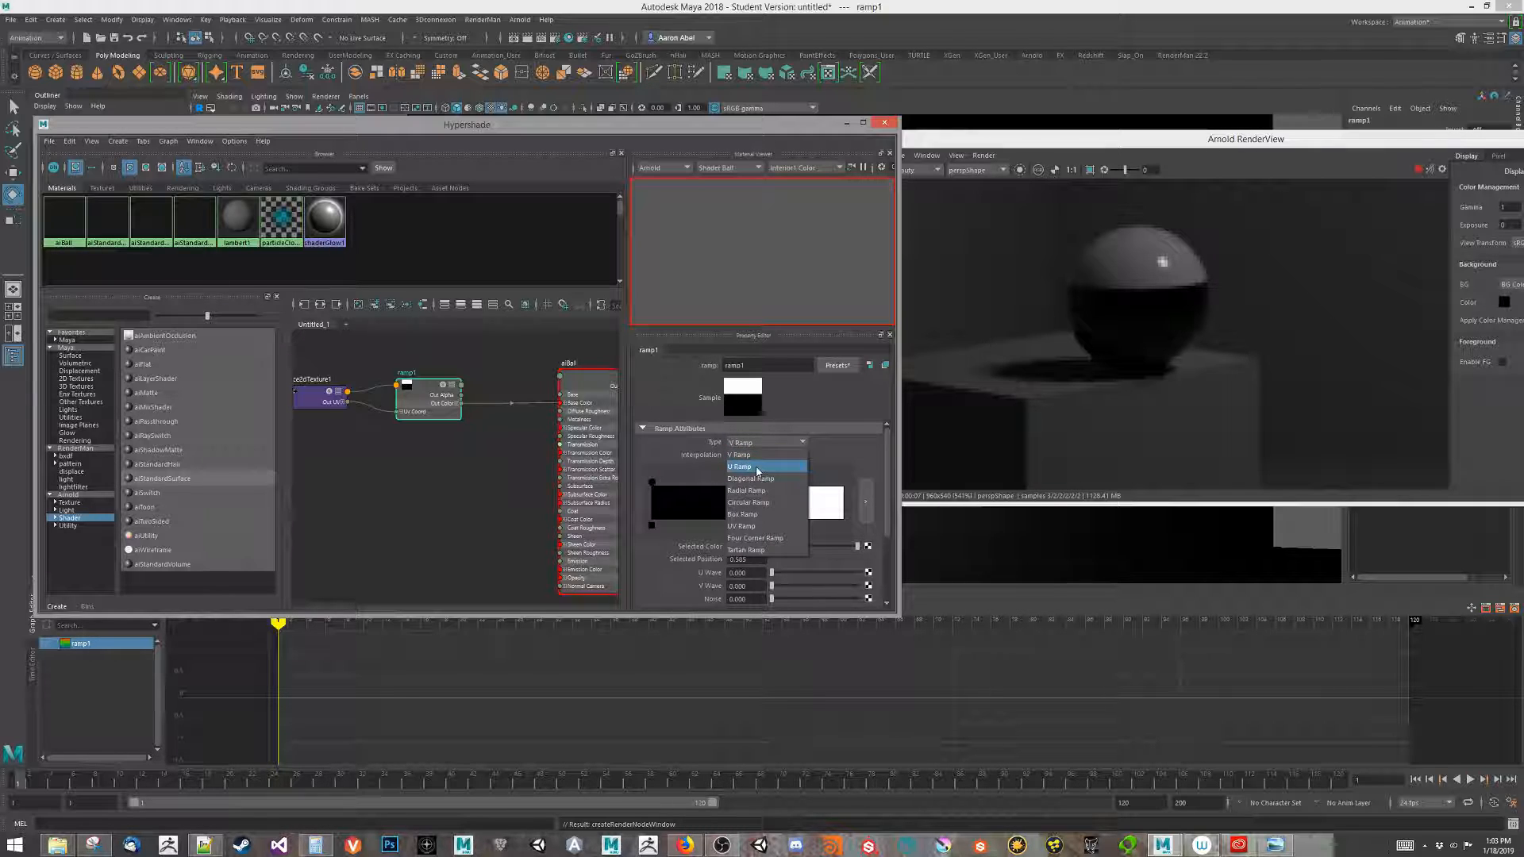
left_click(755, 466)
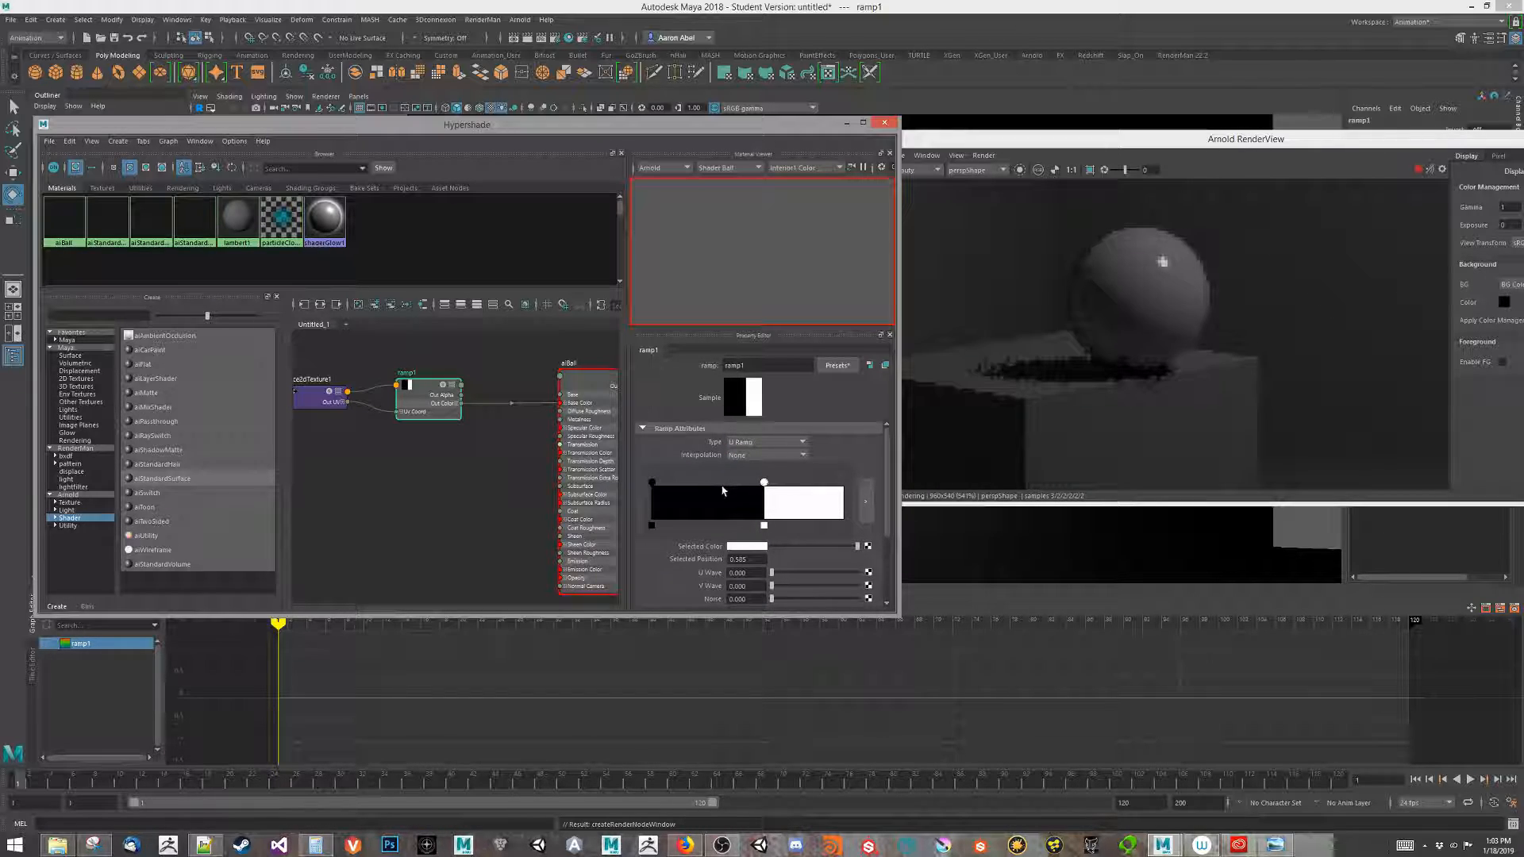
- Arrange the ramp's stops with white at about 0.4, black at about 0.57 and white at about 0.73
left_click_drag(763, 481, 660, 482)
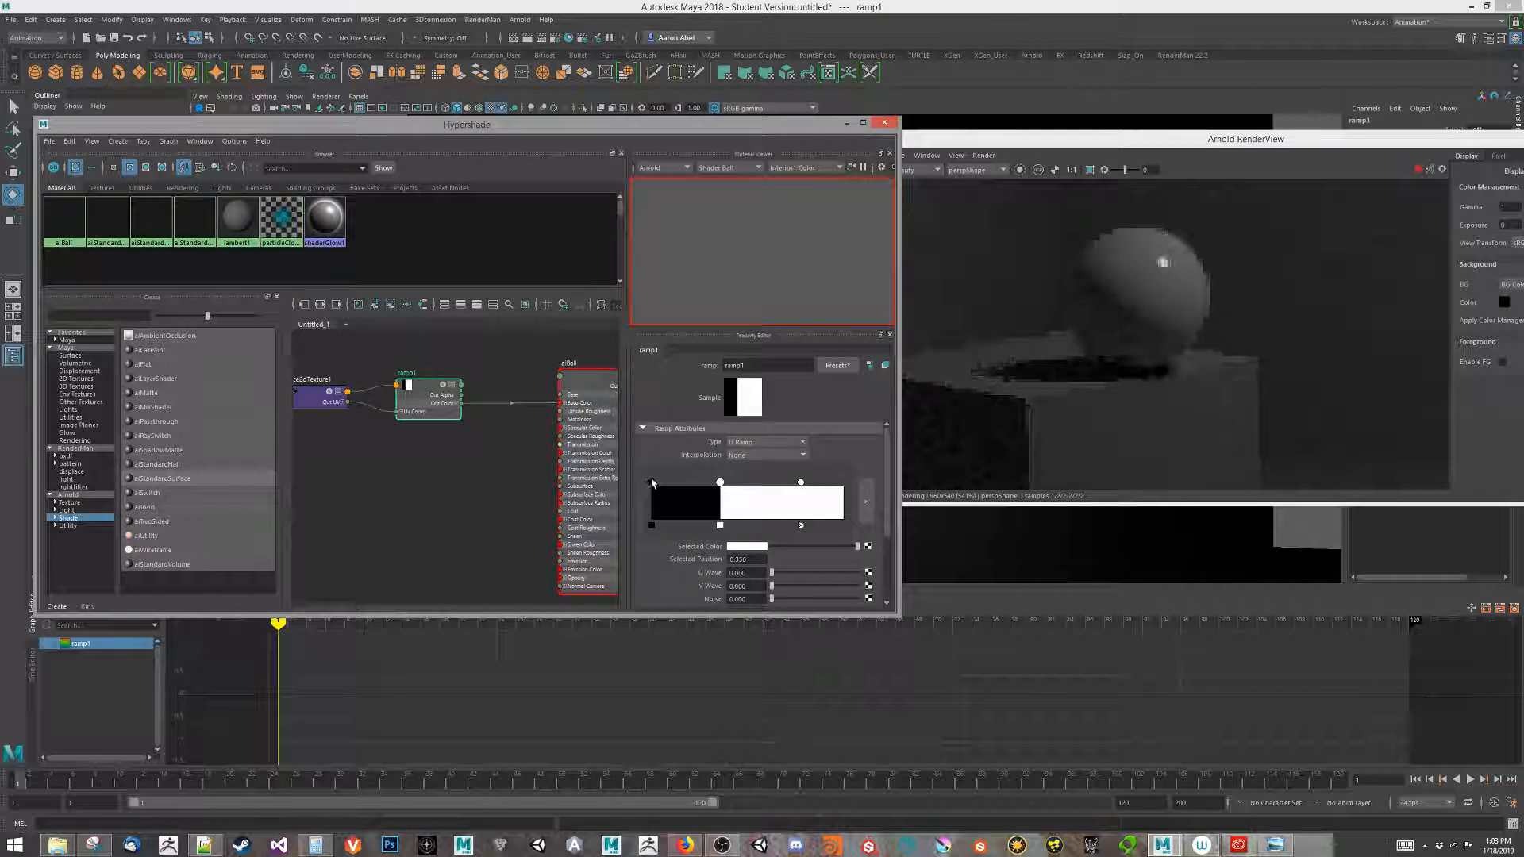
left_click_drag(770, 493, 729, 482)
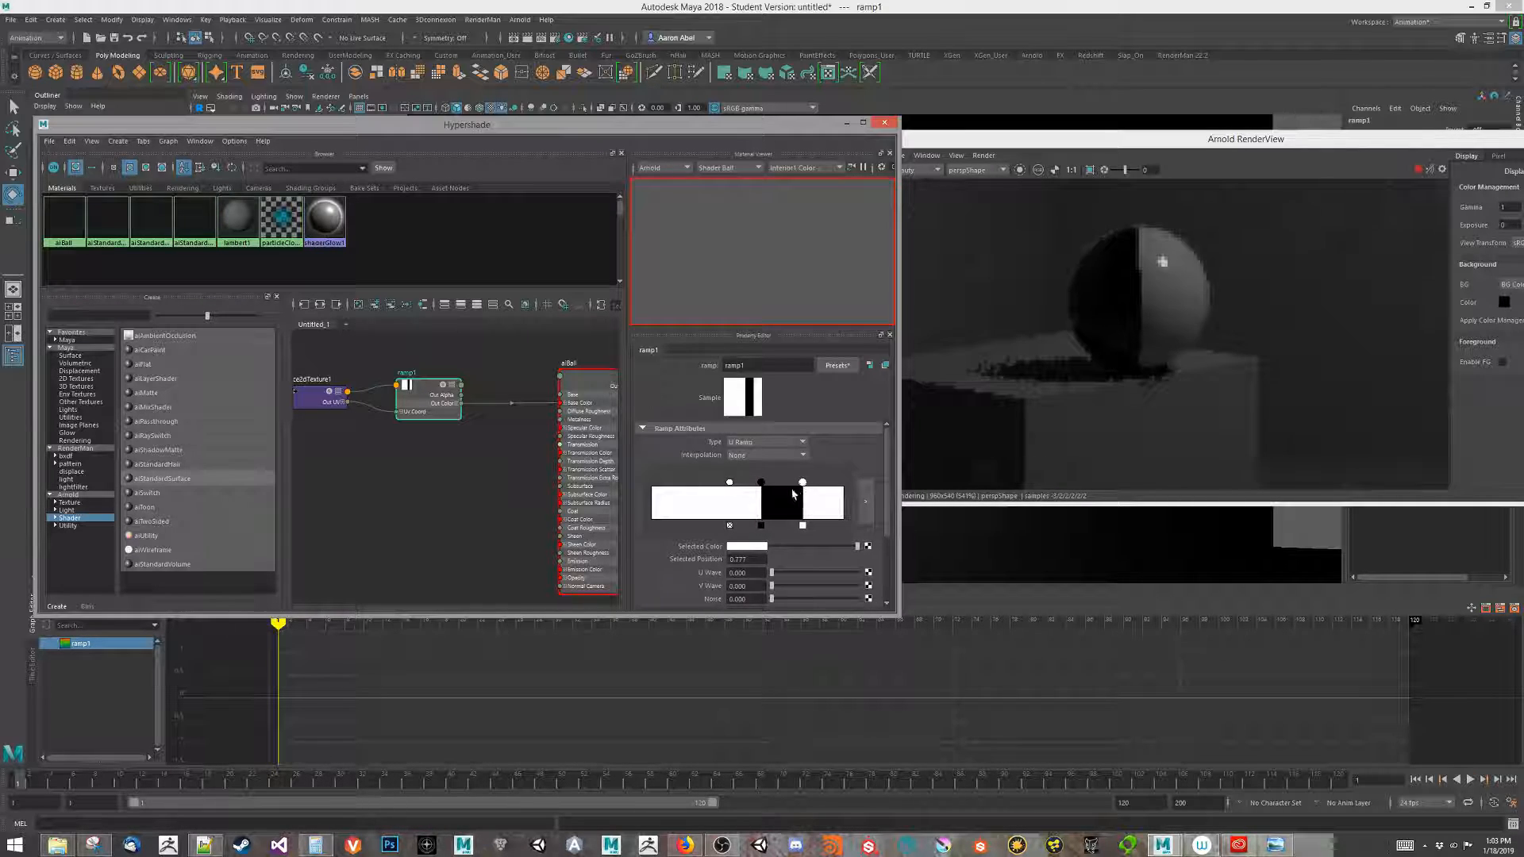
left_click_drag(801, 481, 791, 481)
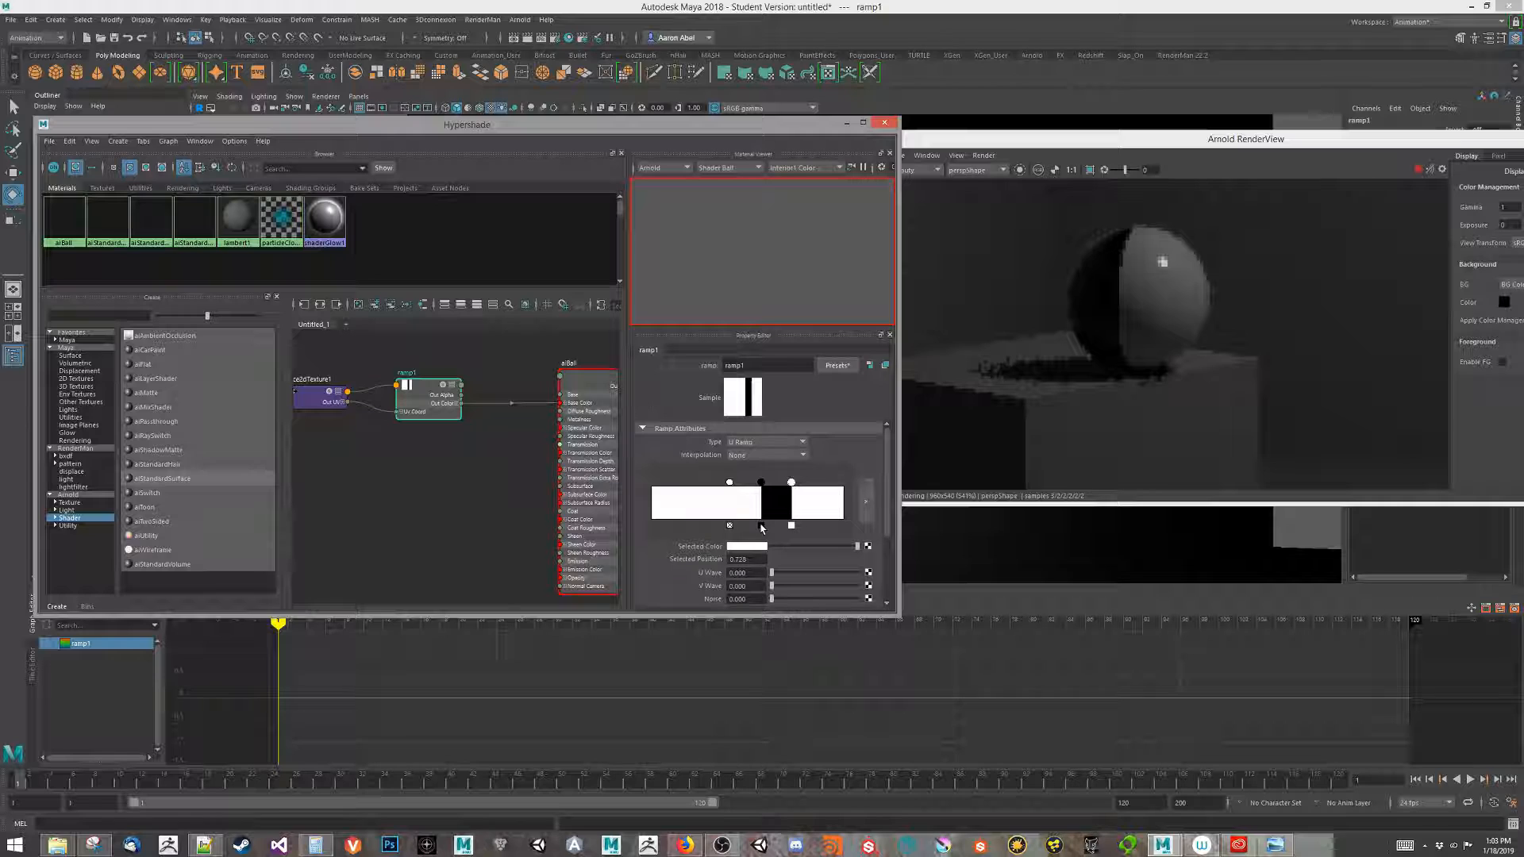
- Change the ramp's black stop to pure blue by setting its blue value to 1
left_click(761, 482)
left_click(746, 546)
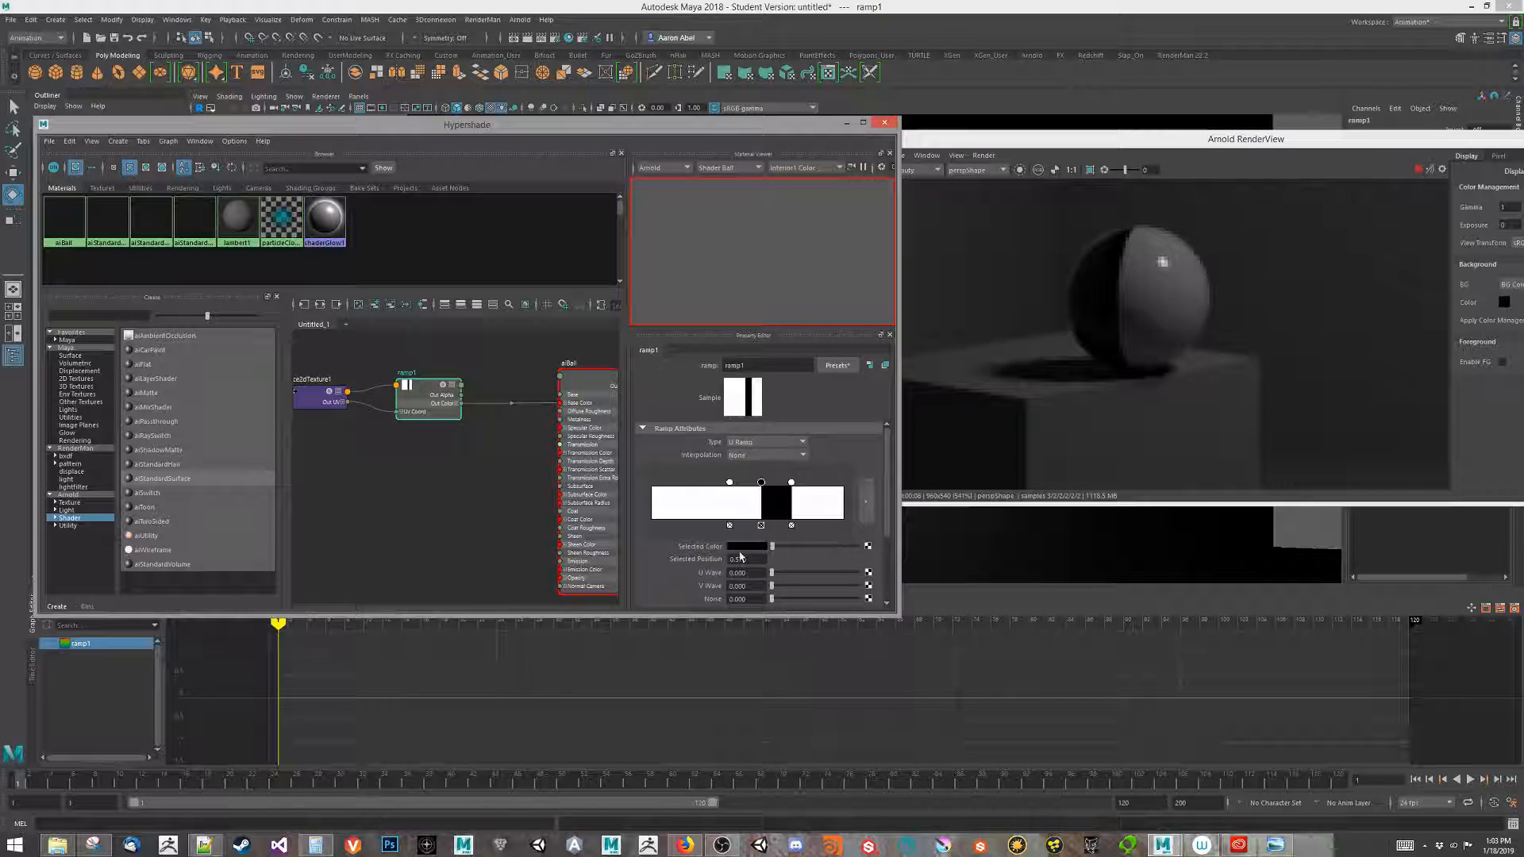
left_click(744, 547)
double_click(648, 605)
type("1")
key("Return")
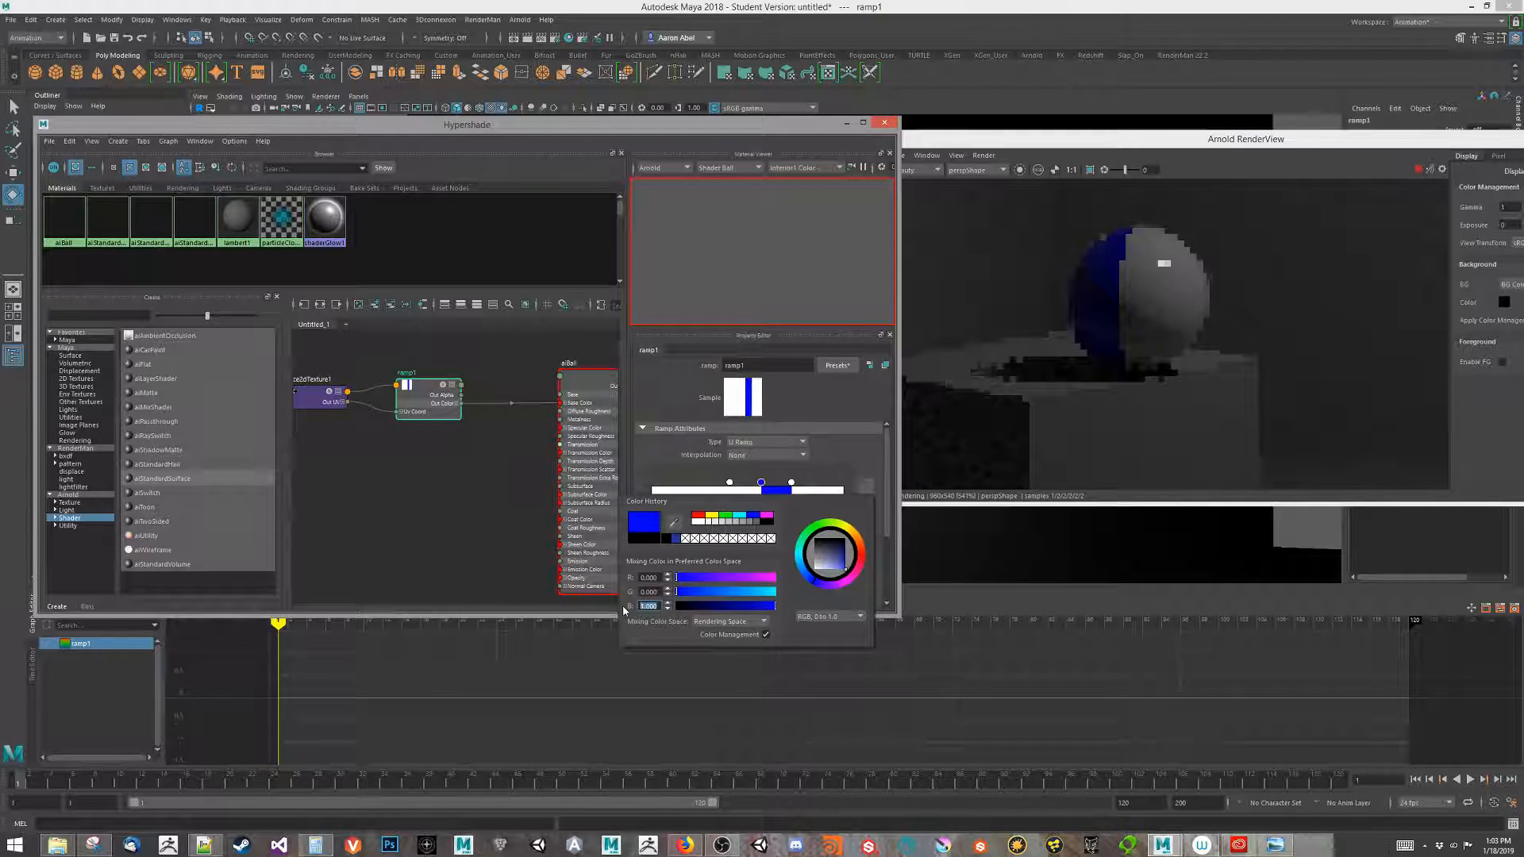
- Add a ramp stop at about 0.22, before the first white stop, and color it red
left_click(696, 508)
left_click(744, 547)
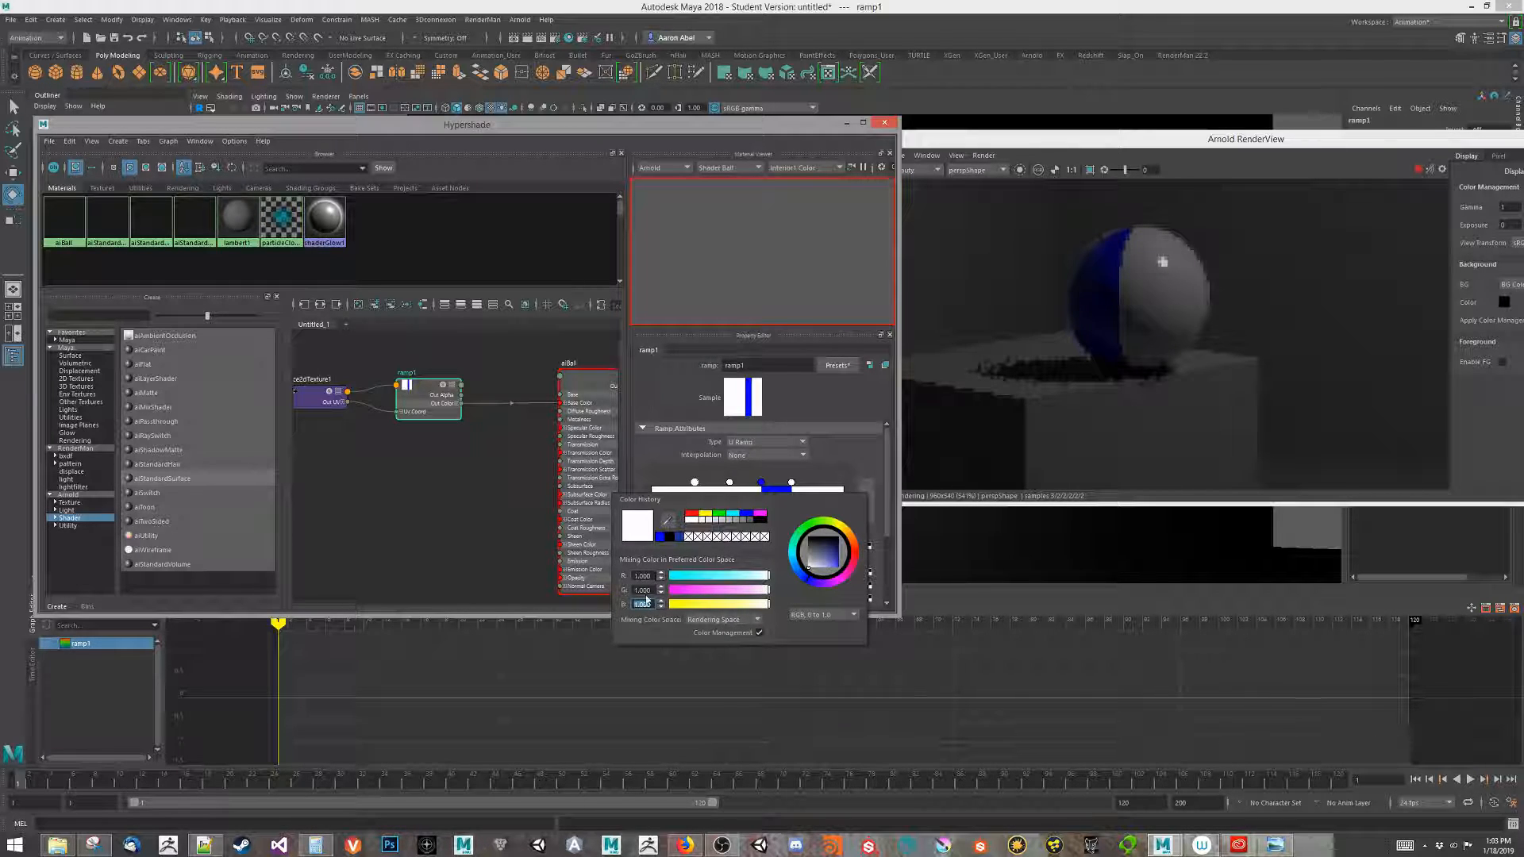
left_click_drag(652, 589, 606, 582)
type("5")
key("Tab")
type("0")
key("Return")
left_click(534, 566)
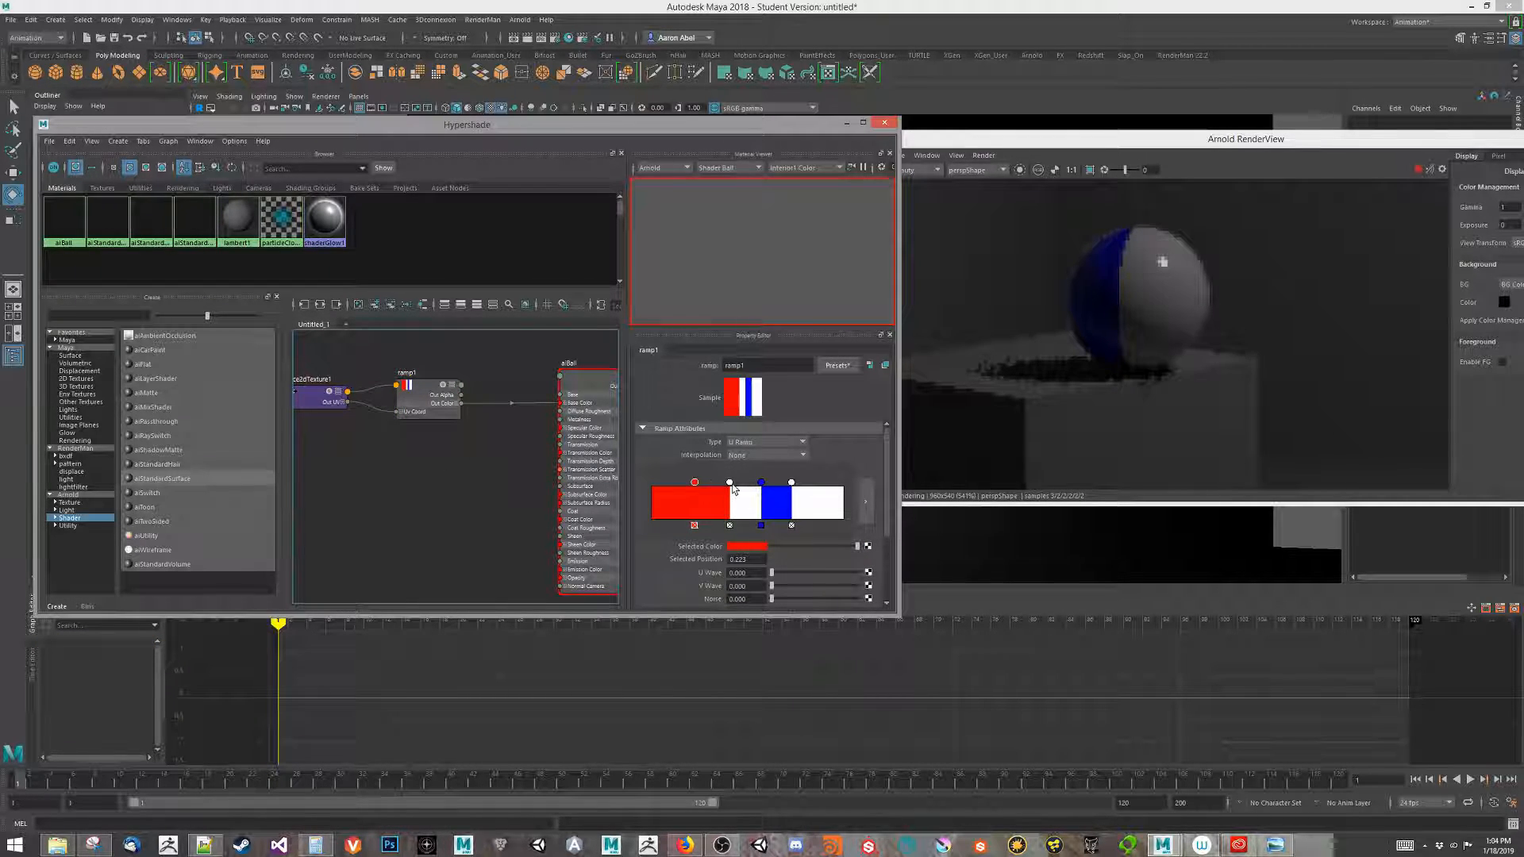
- Color the ramp's white stop at about 0.4 pure green by setting its red and blue values to 0
left_click(730, 481)
left_click(755, 547)
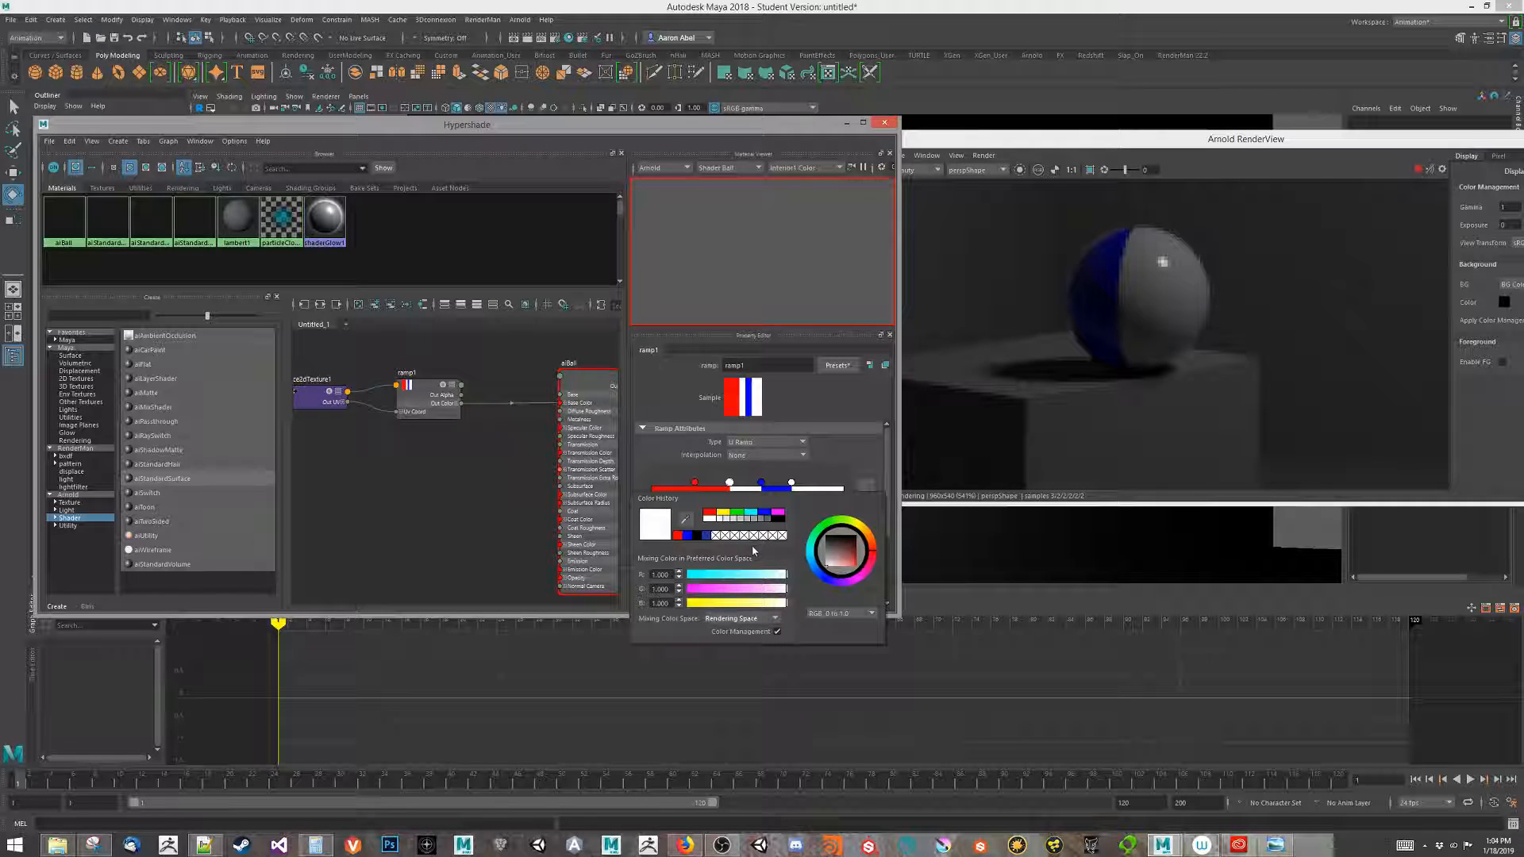
double_click(659, 574)
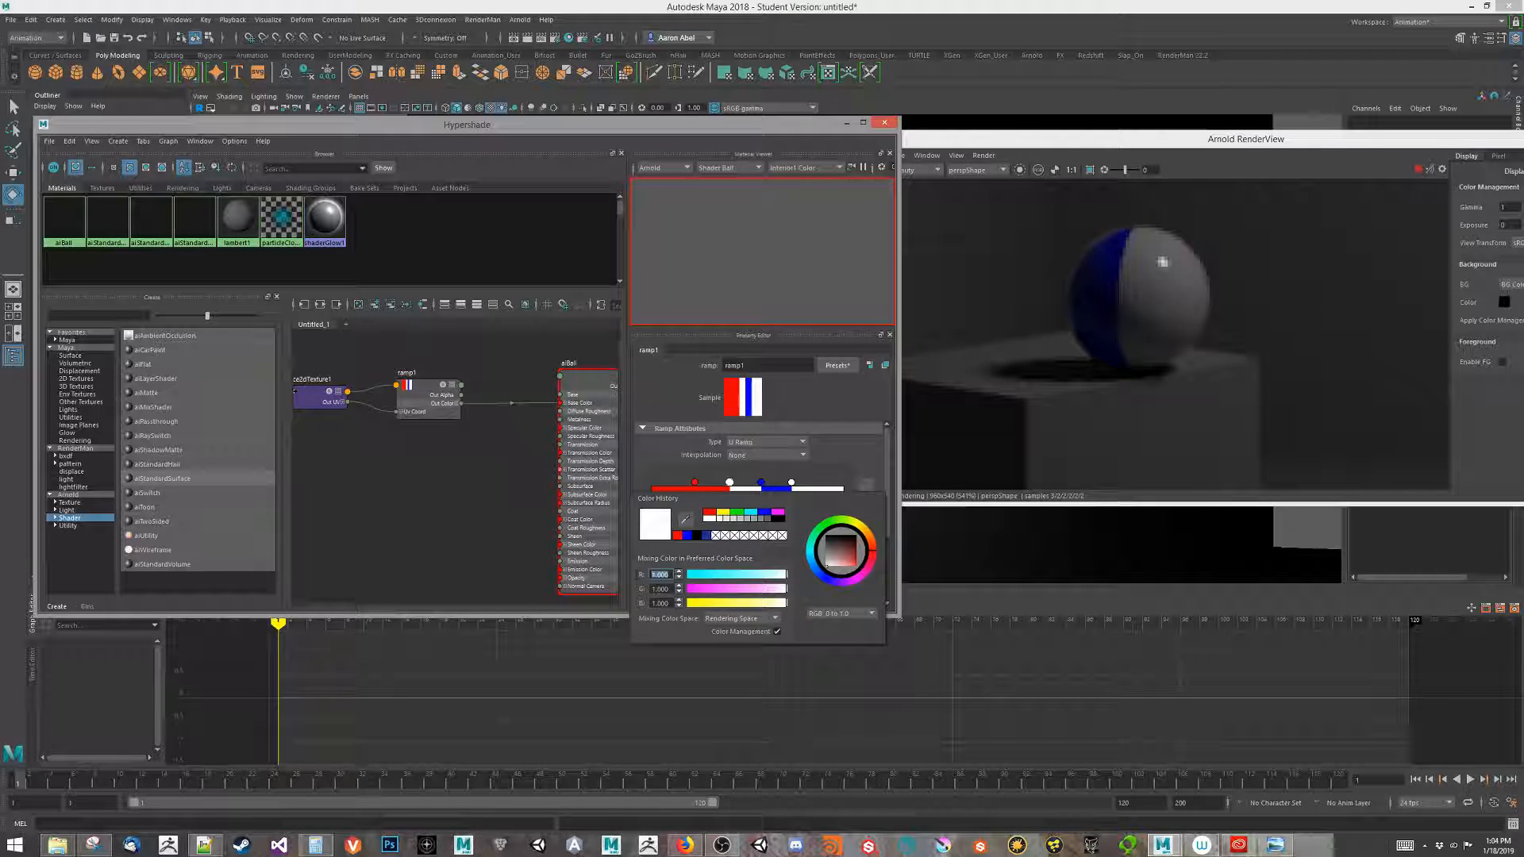
type("0")
key("Tab")
key("Tab")
type("0")
key("Tab")
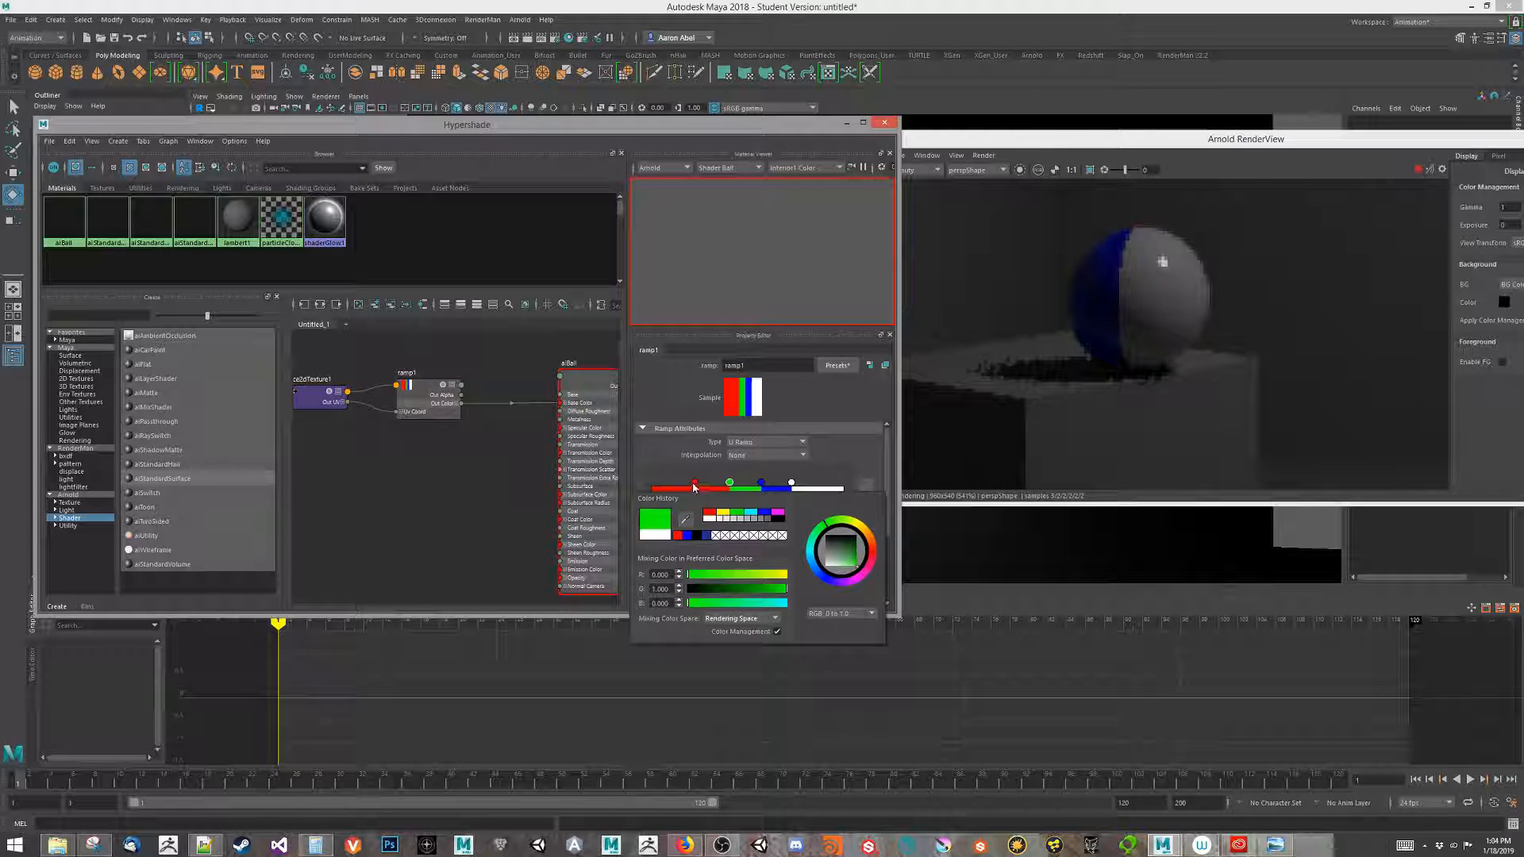
- Add a ramp stop at about 0.065, before the red stop, and color it yellow
left_click(695, 484)
left_click_drag(695, 483, 692, 484)
left_click(664, 499)
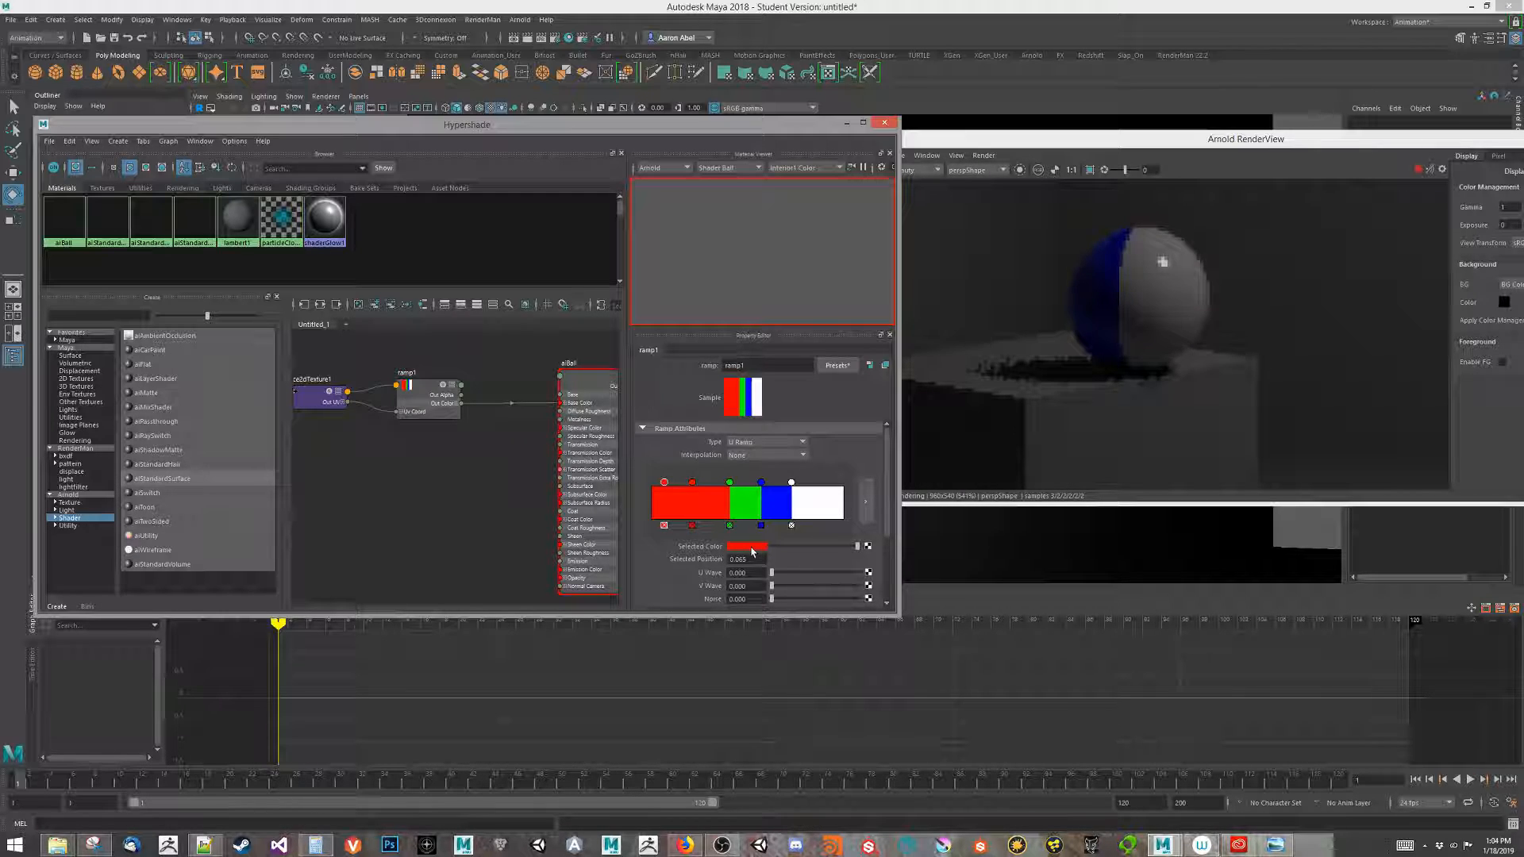
left_click(750, 547)
left_click(854, 534)
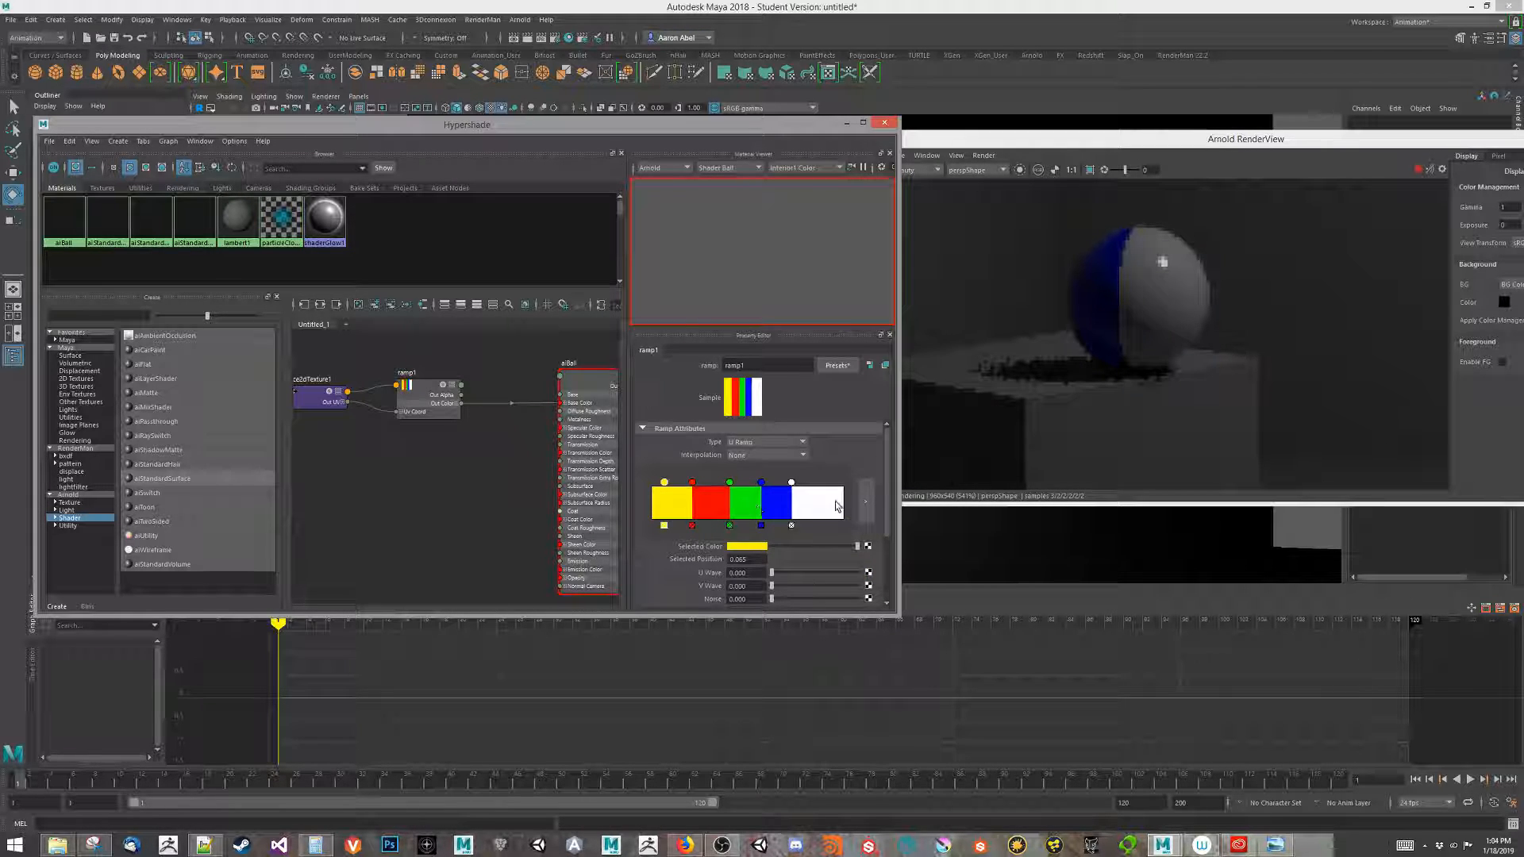
- Delete the last white ramp stop and space the yellow, red, green and blue stops evenly, with blue at about 0.75
left_click(791, 524)
left_click_drag(760, 482, 810, 483)
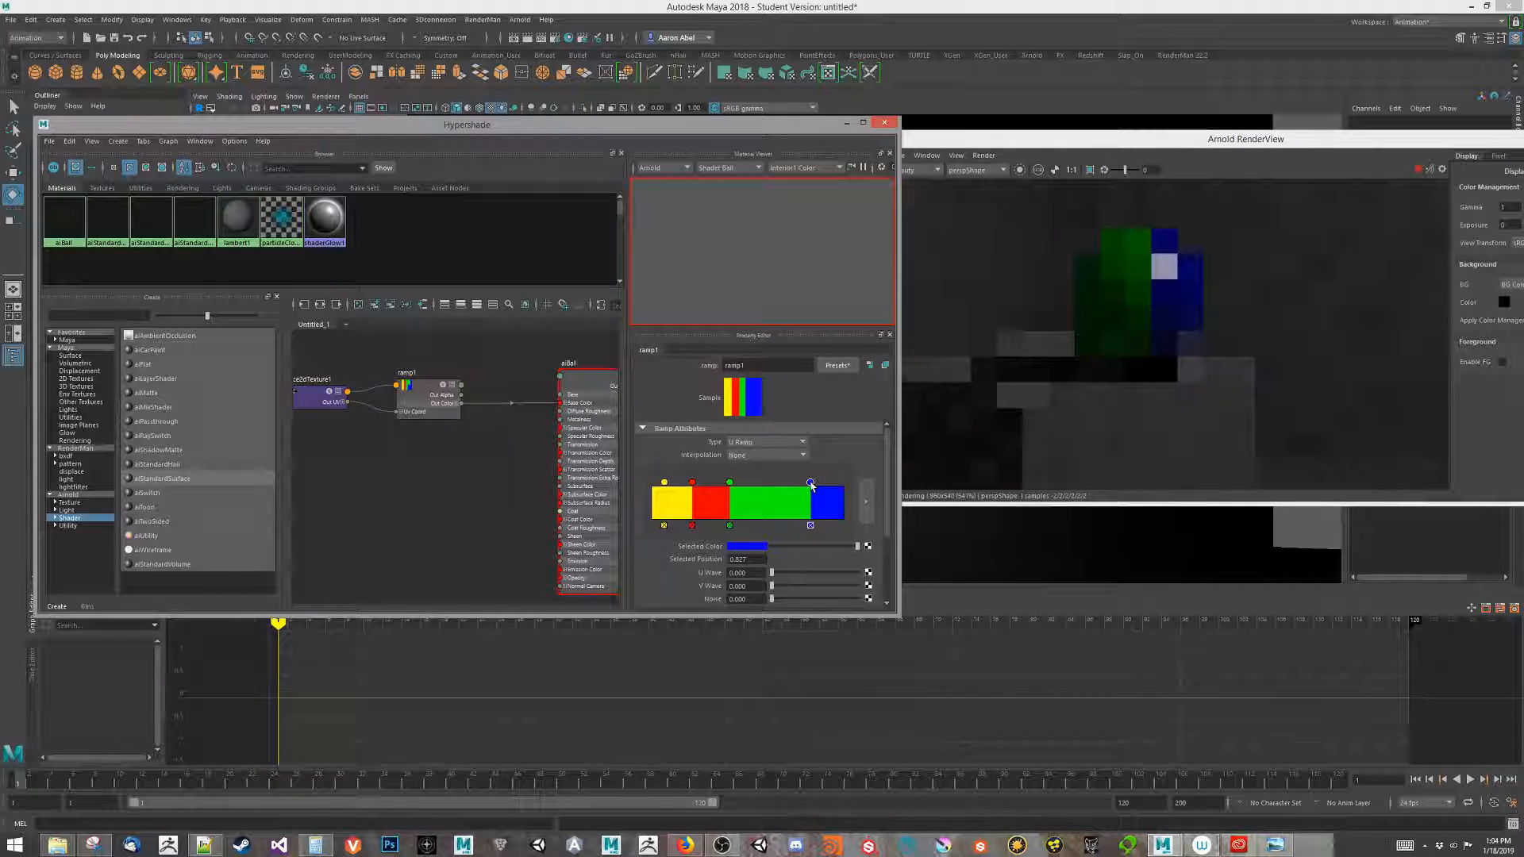
left_click_drag(758, 487, 795, 483)
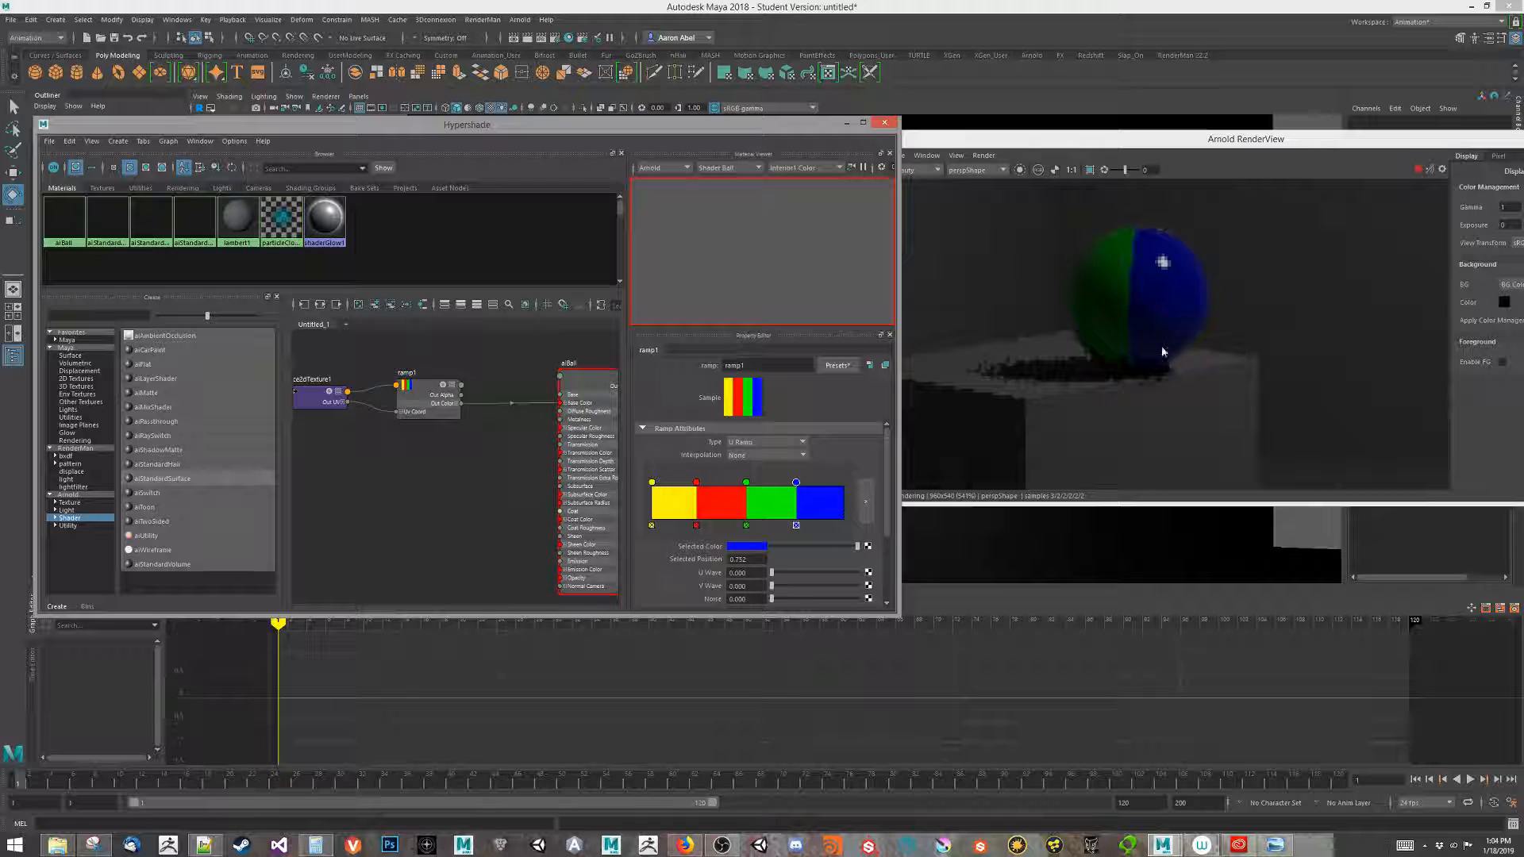
- Rearrange the Arnold RenderView and Hypershade windows and examine the ball's colored stripes from above in the viewport
double_click(1043, 141)
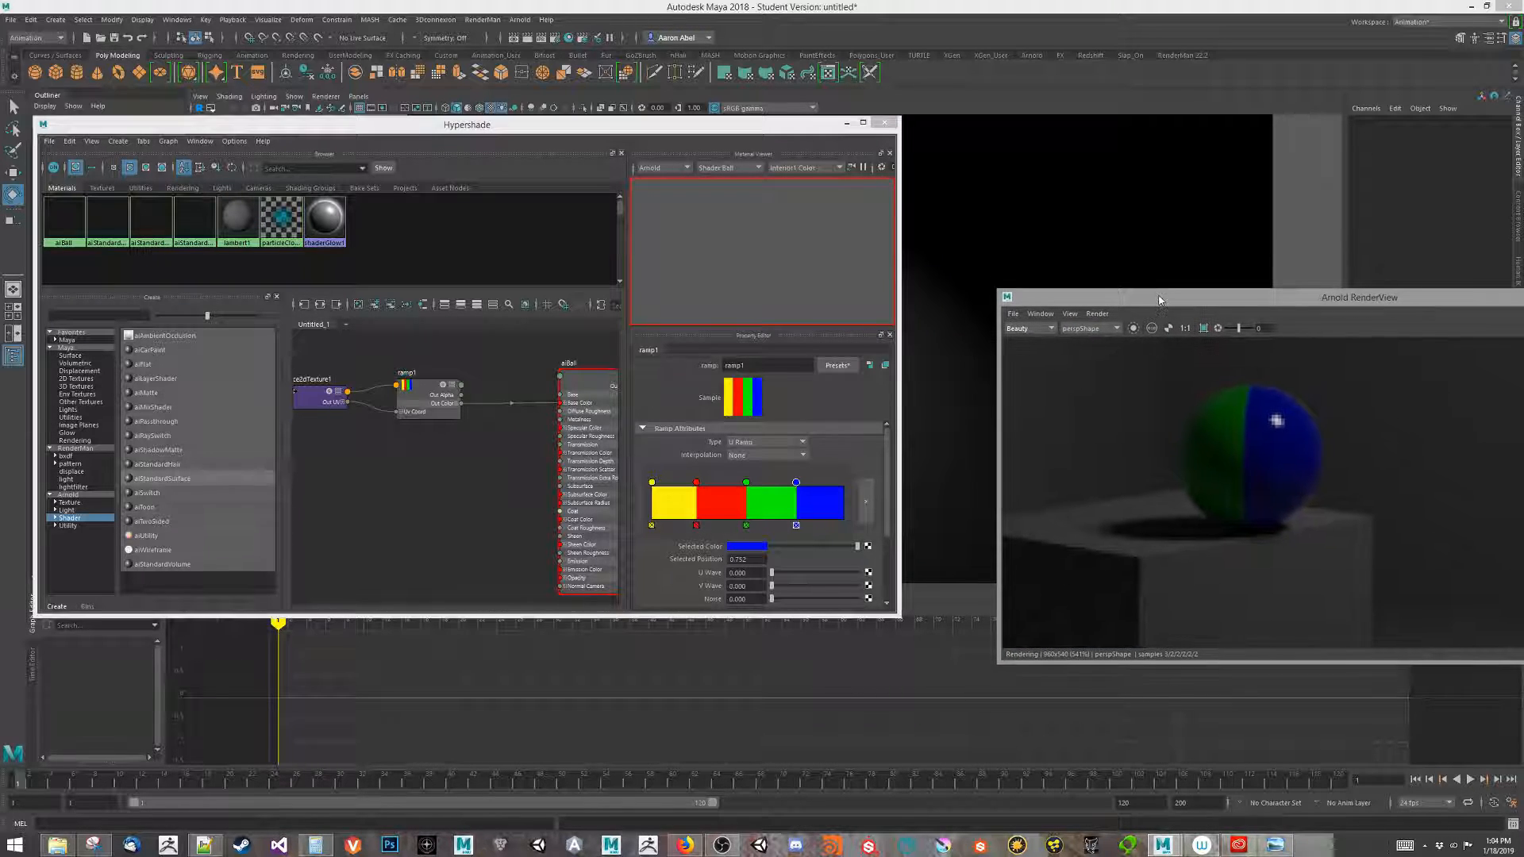
left_click_drag(809, 125, 479, 200)
left_click_drag(738, 394, 825, 389, "alt")
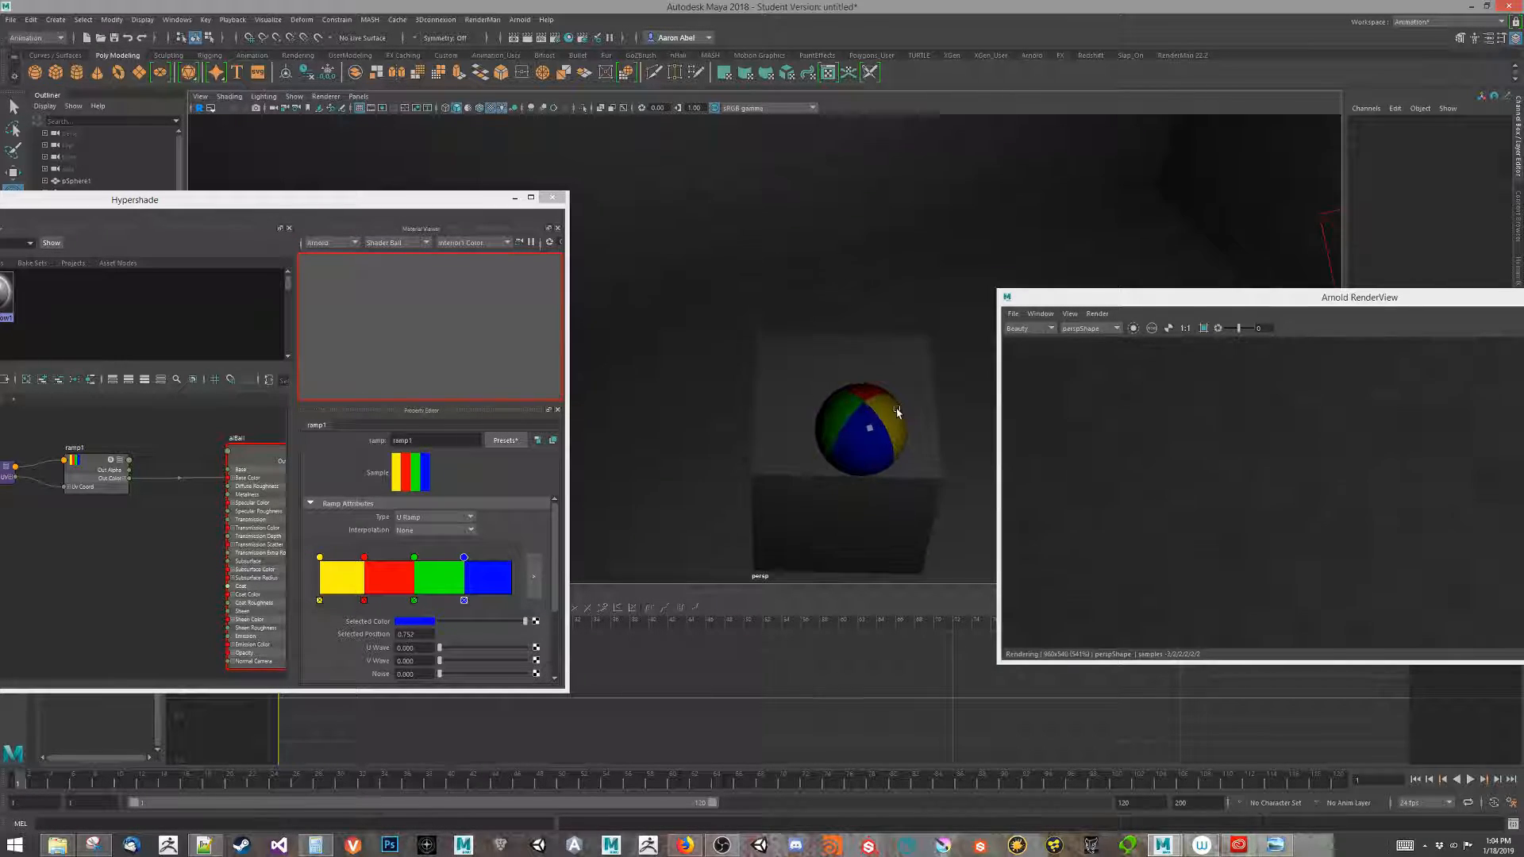
left_click_drag(283, 203, 540, 150)
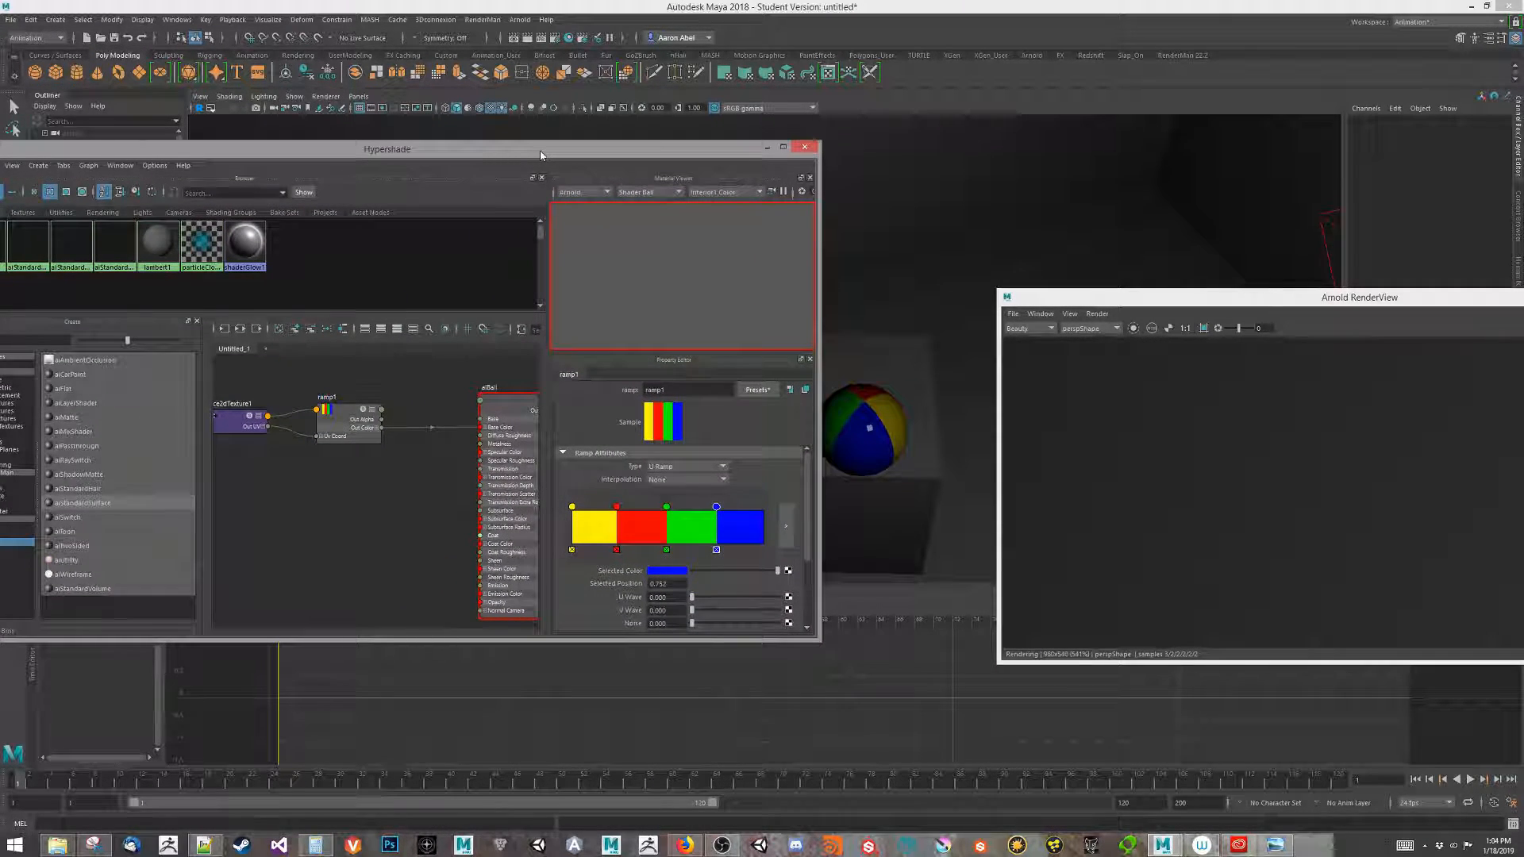
- Set the Repeat UV of the ramp's place2dTexture1 node to 3 by 3 and check the stripes on the ball
left_click(241, 419)
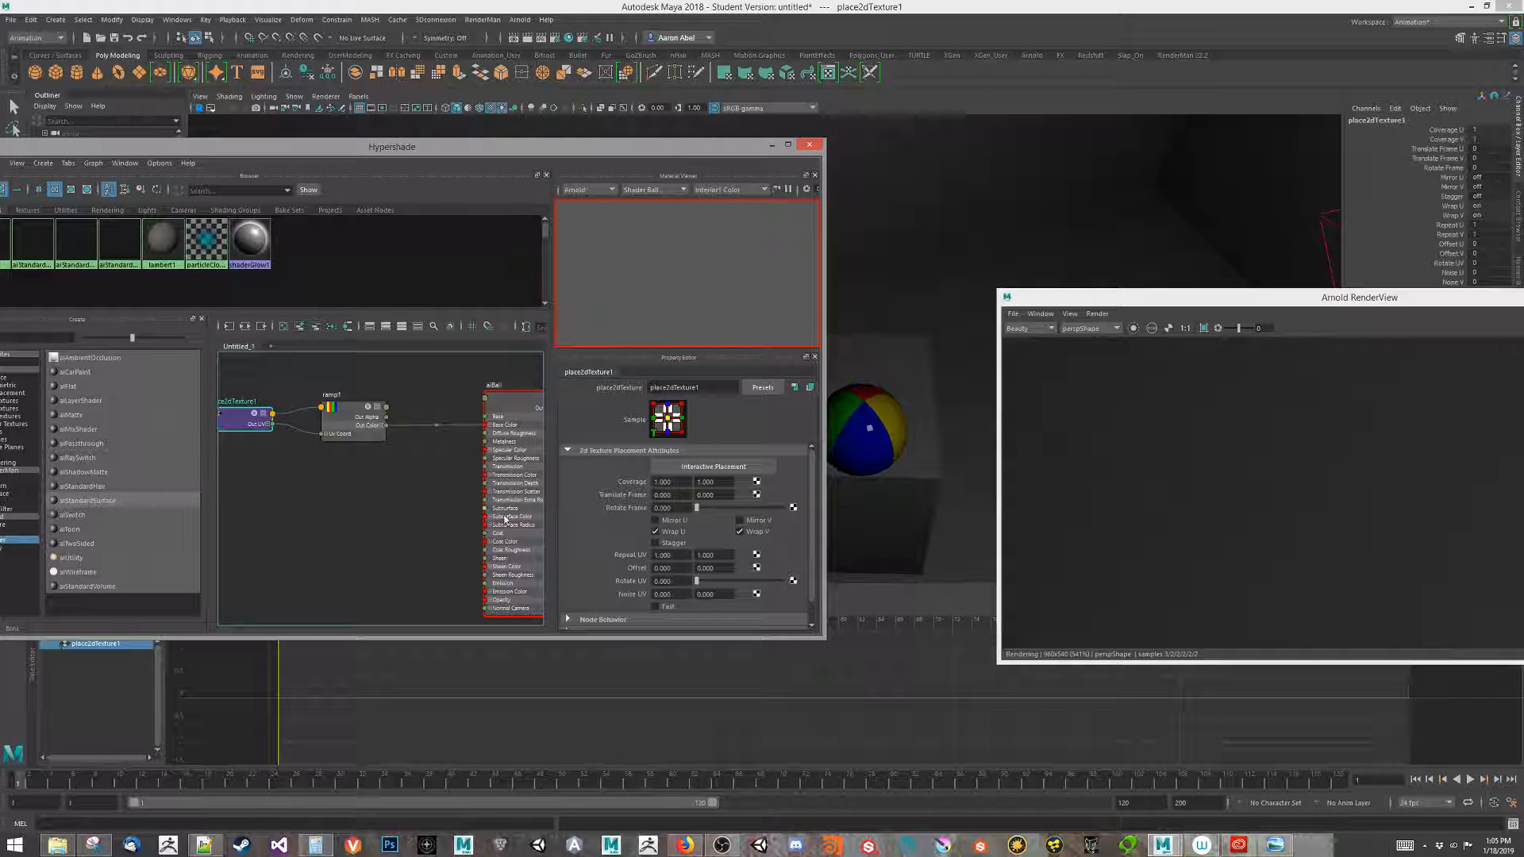
left_click_drag(901, 464, 959, 426, "alt")
middle_click_drag(959, 425, 971, 282, "alt")
left_click(1207, 463)
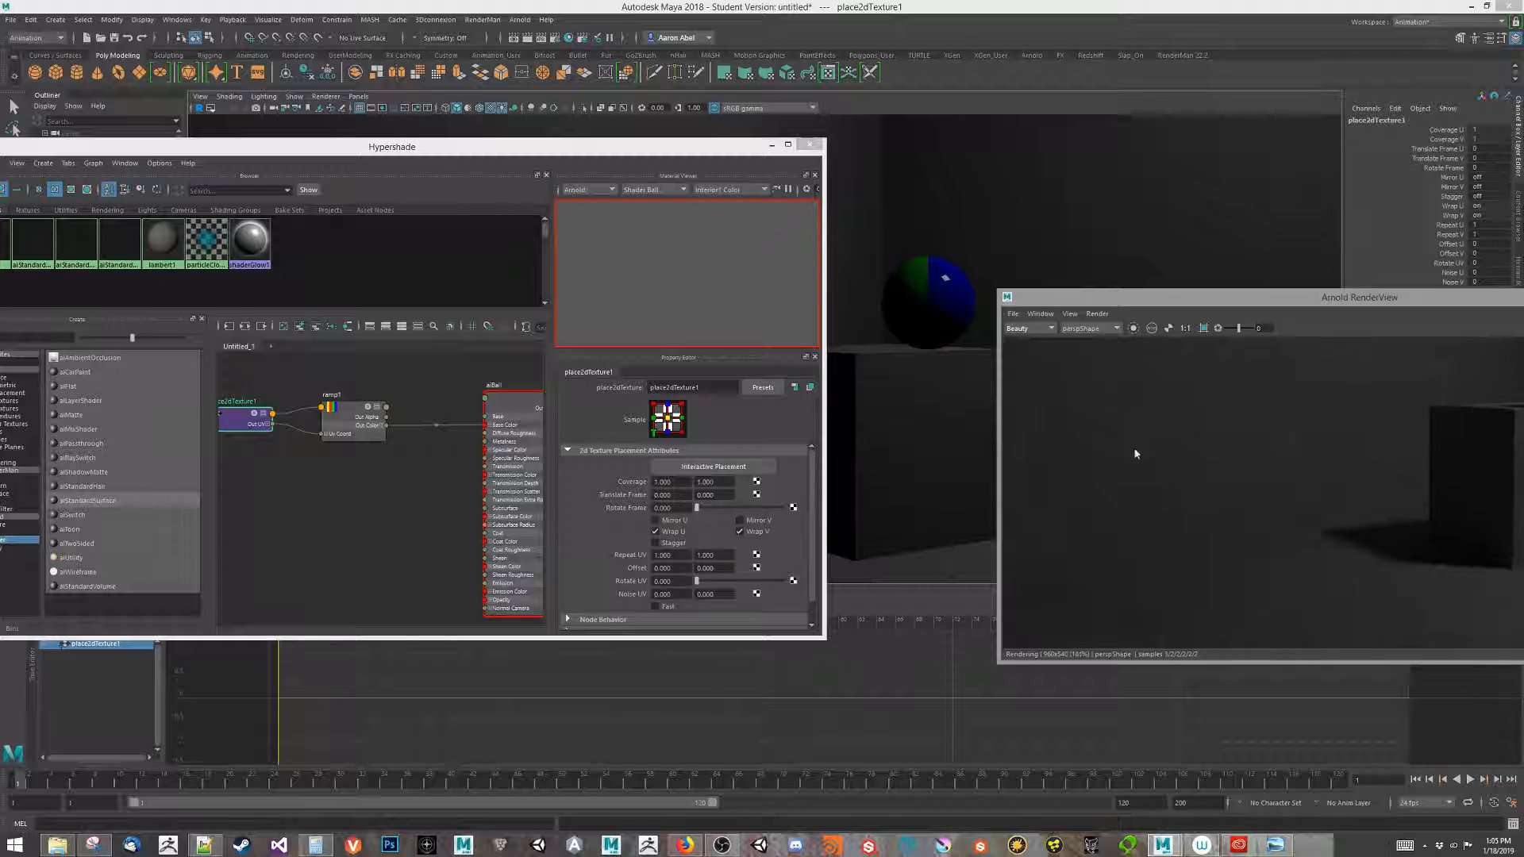
middle_click_drag(1196, 559, 1205, 515)
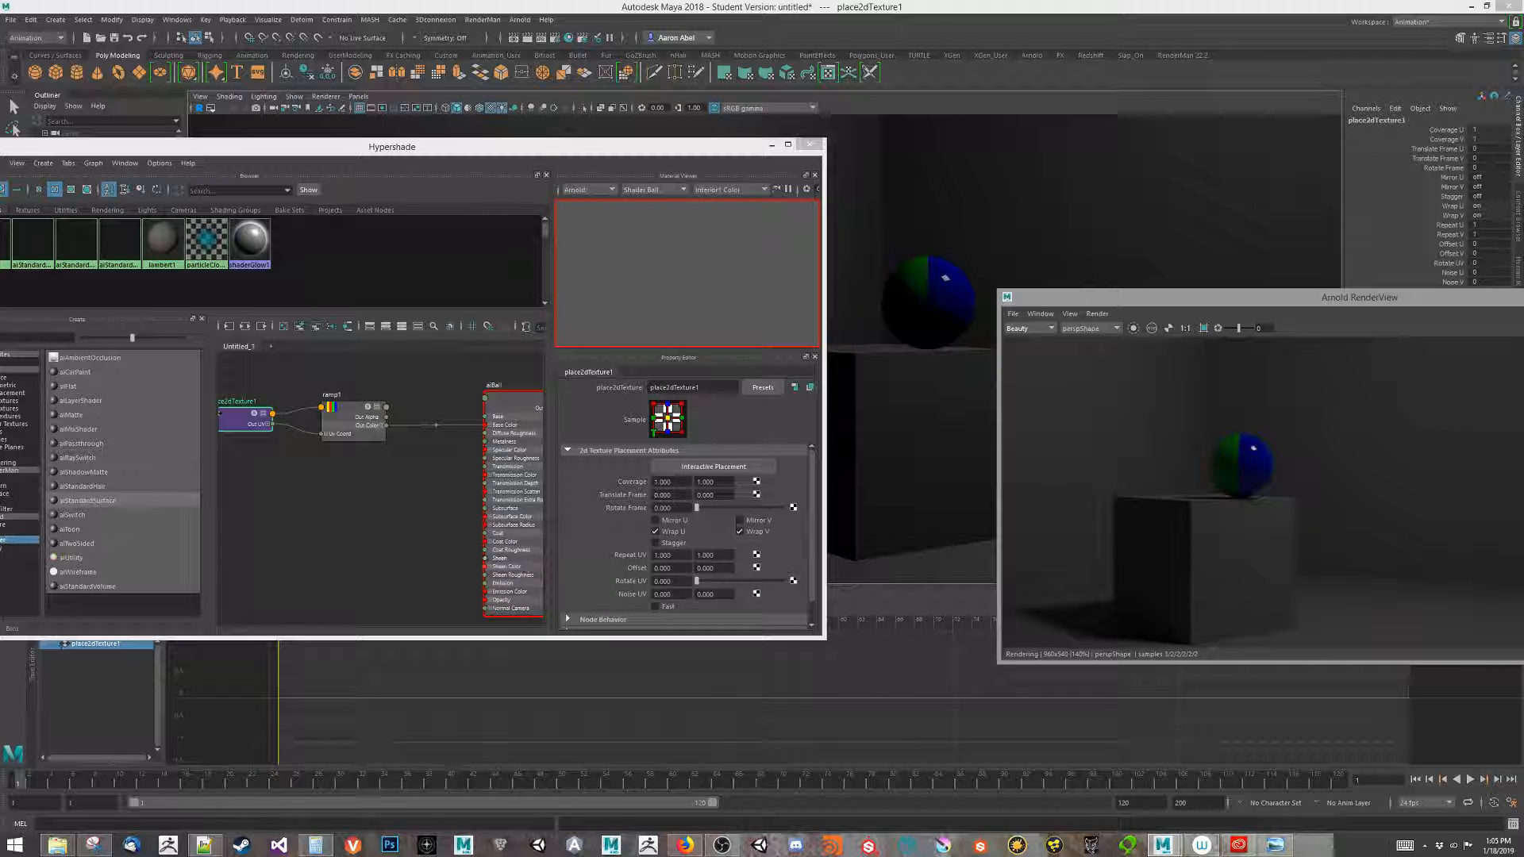
left_click_drag(680, 555, 582, 559)
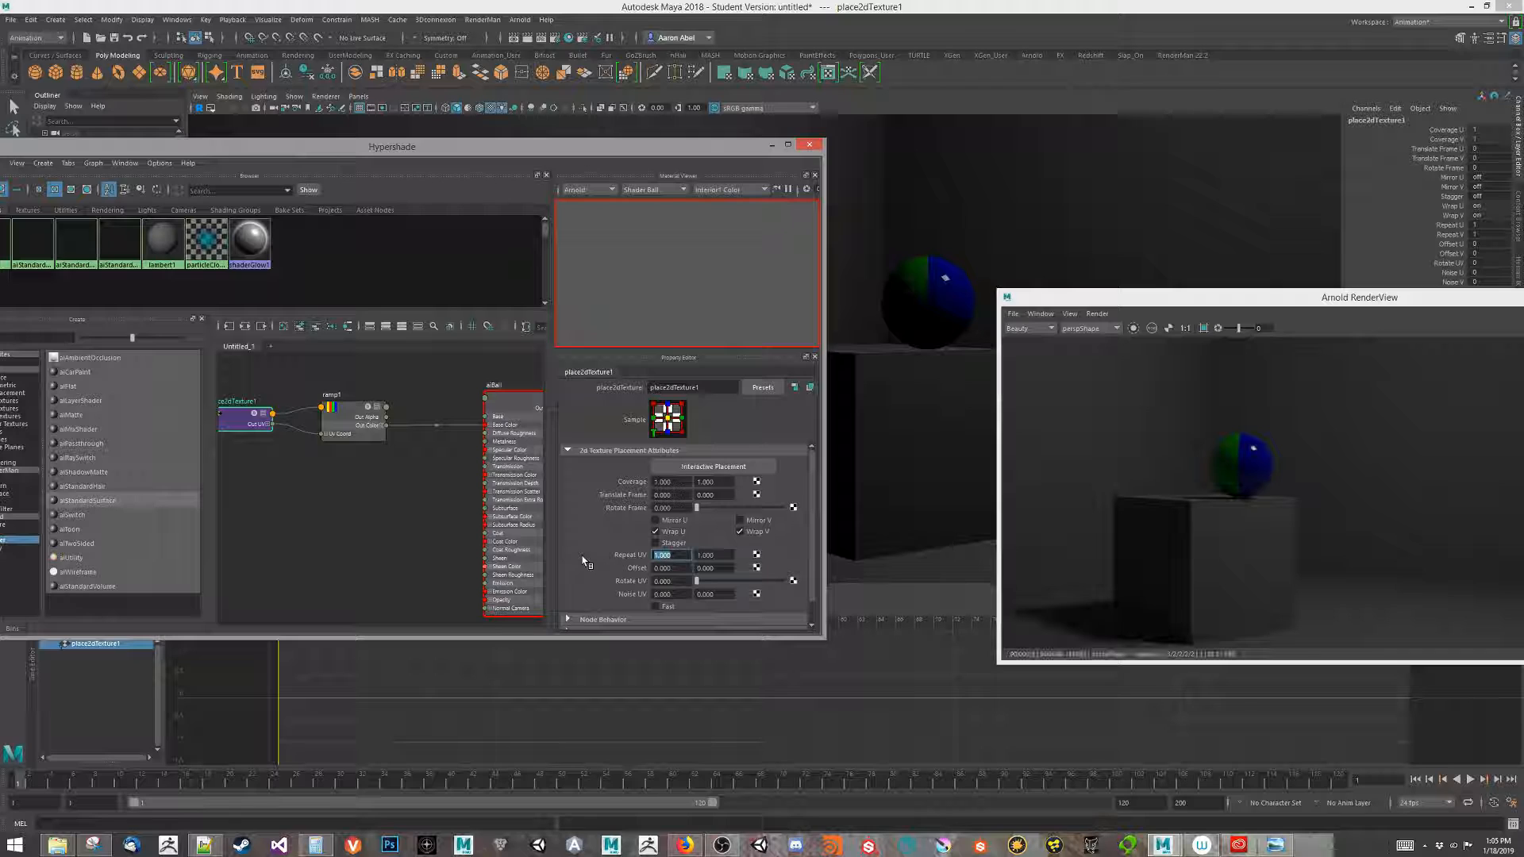
type("3")
key("Tab")
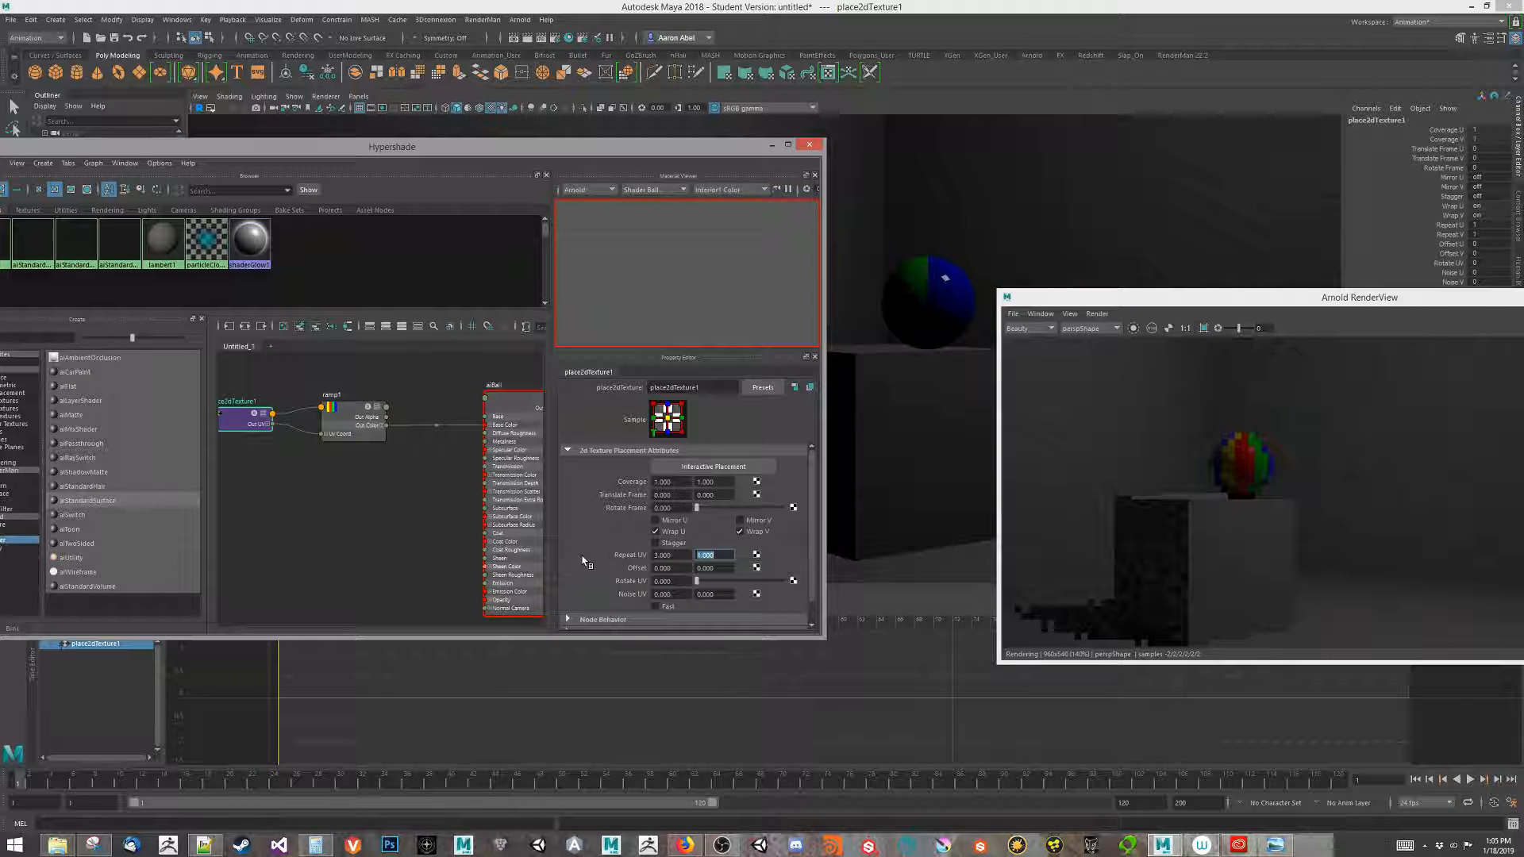
type("3")
key("Tab")
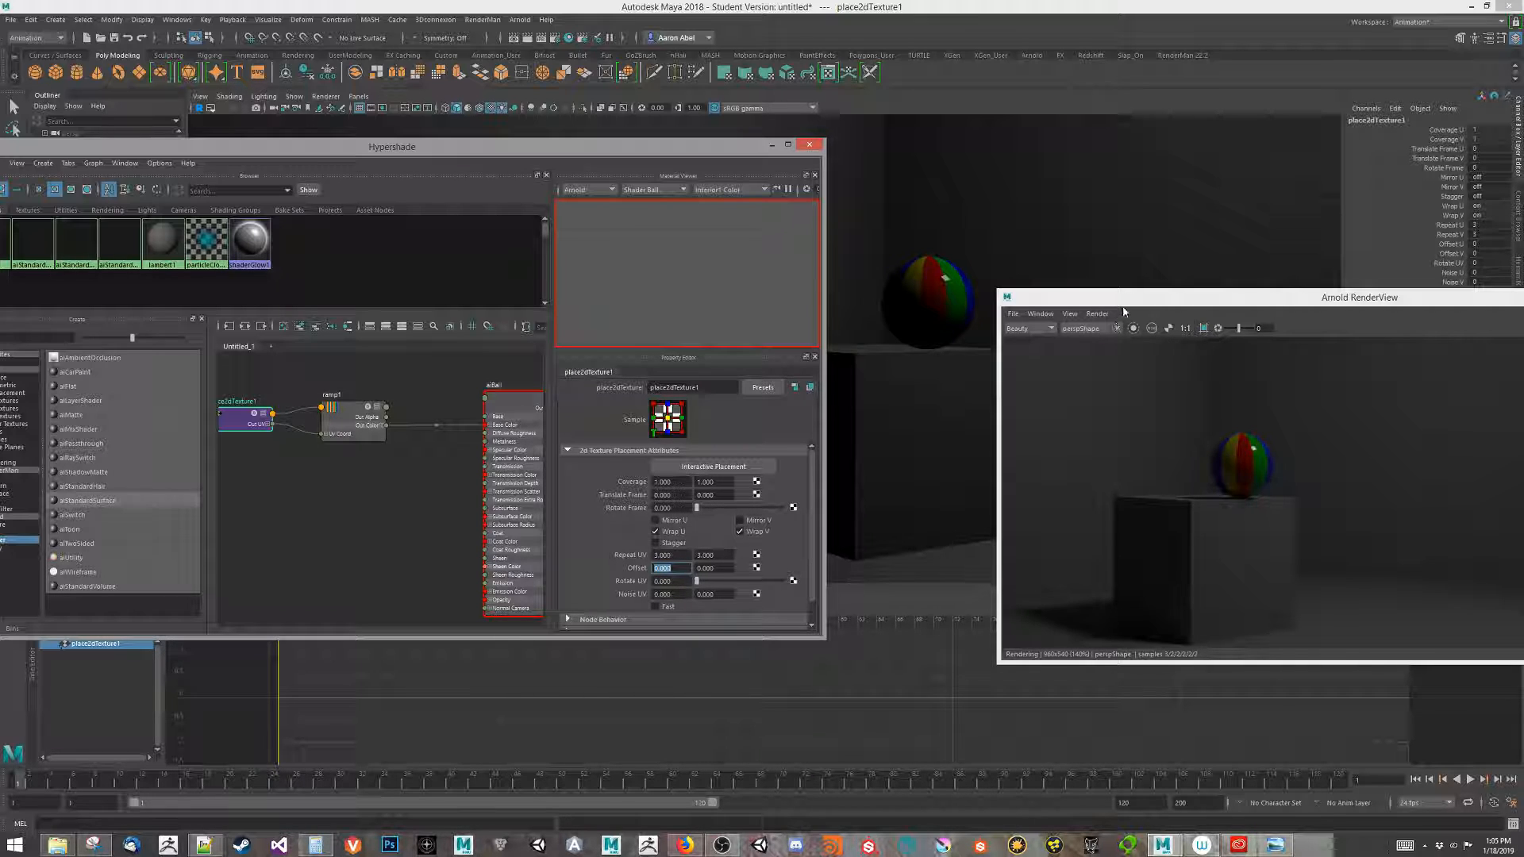
left_click_drag(945, 323, 937, 377, "alt")
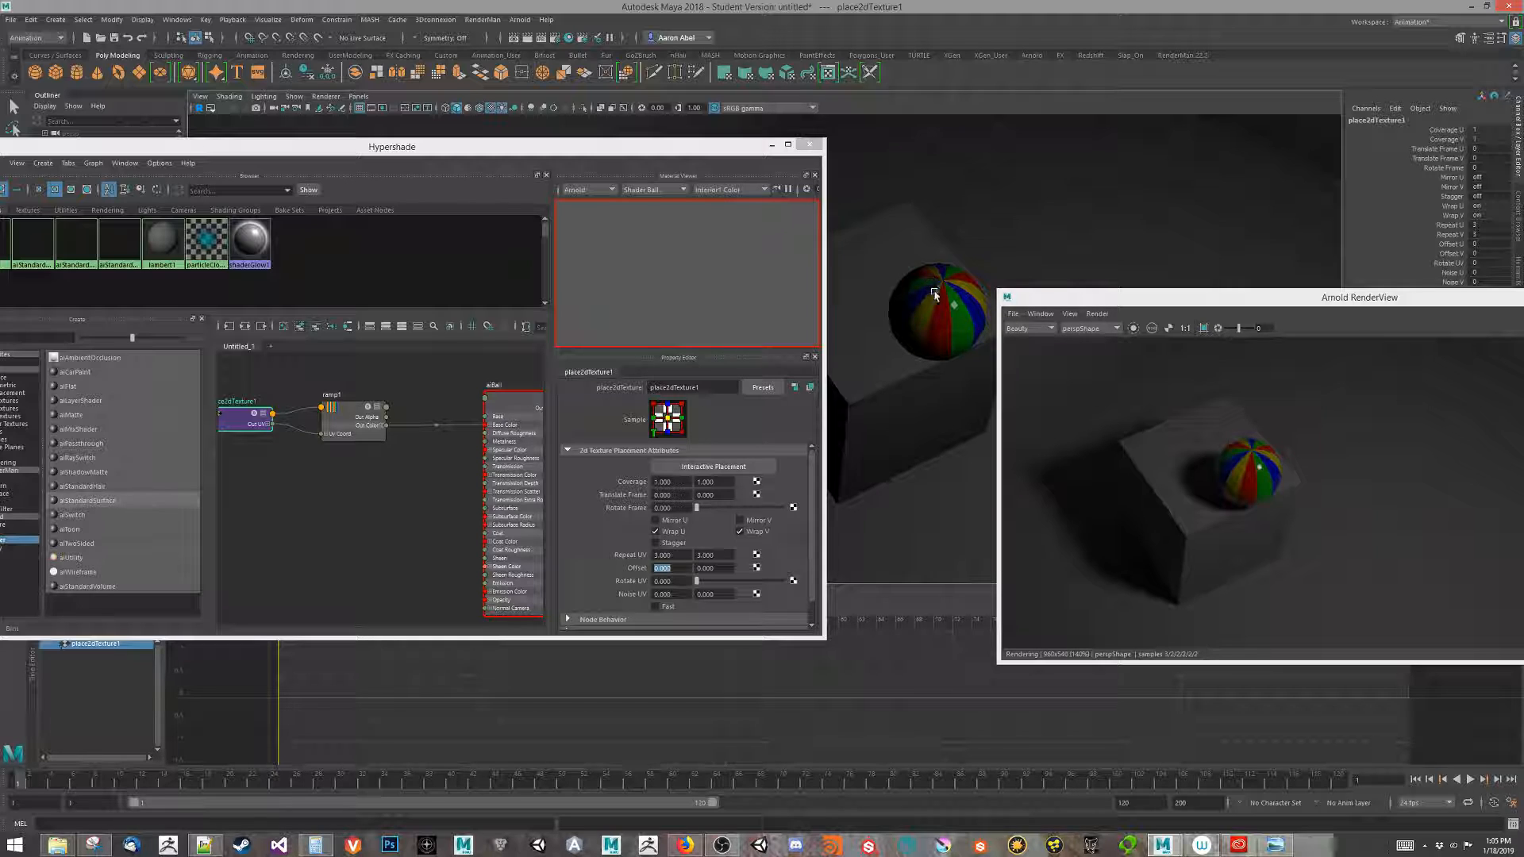
- Reposition the texture node network and the Hypershade window, and look at the graph's quick node-creation field
middle_click_drag(344, 531, 403, 530, "alt")
left_click_drag(242, 378, 364, 394)
left_click(350, 504)
middle_click_drag(350, 505, 403, 490, "alt")
key("Tab")
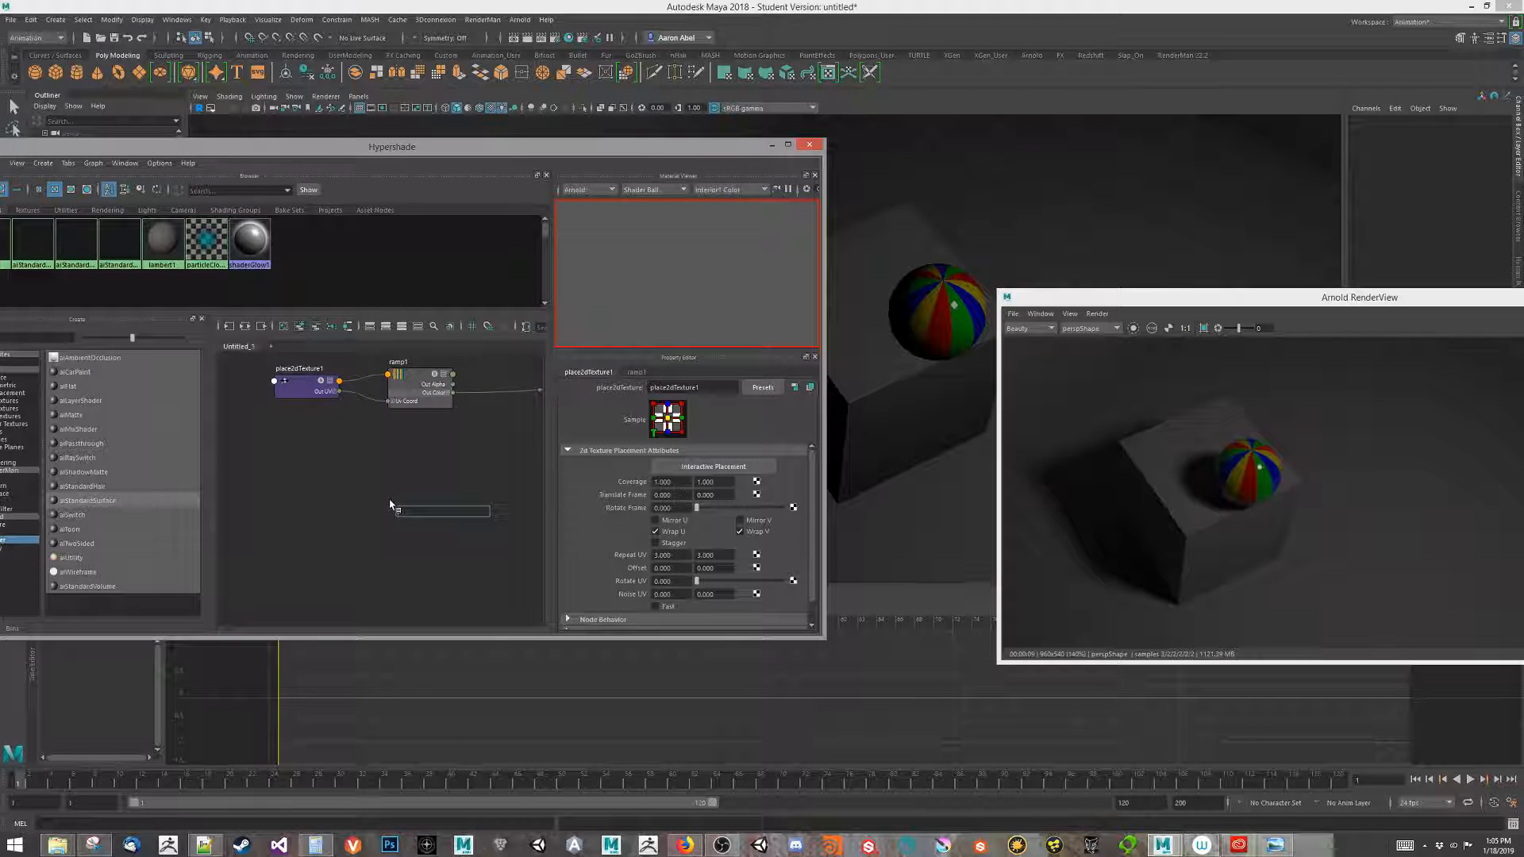
left_click(359, 458)
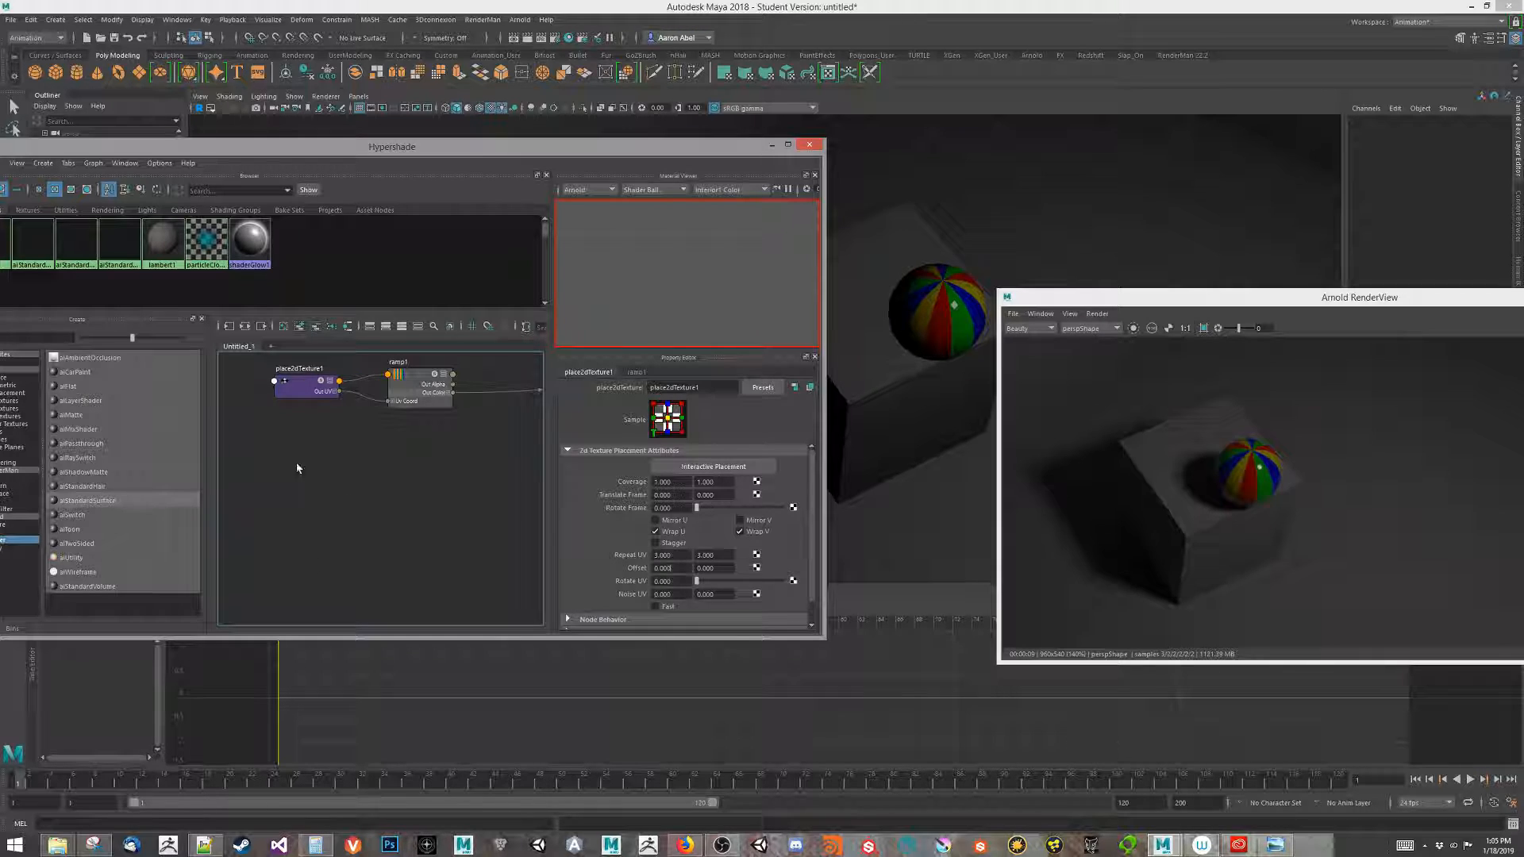
key("Tab")
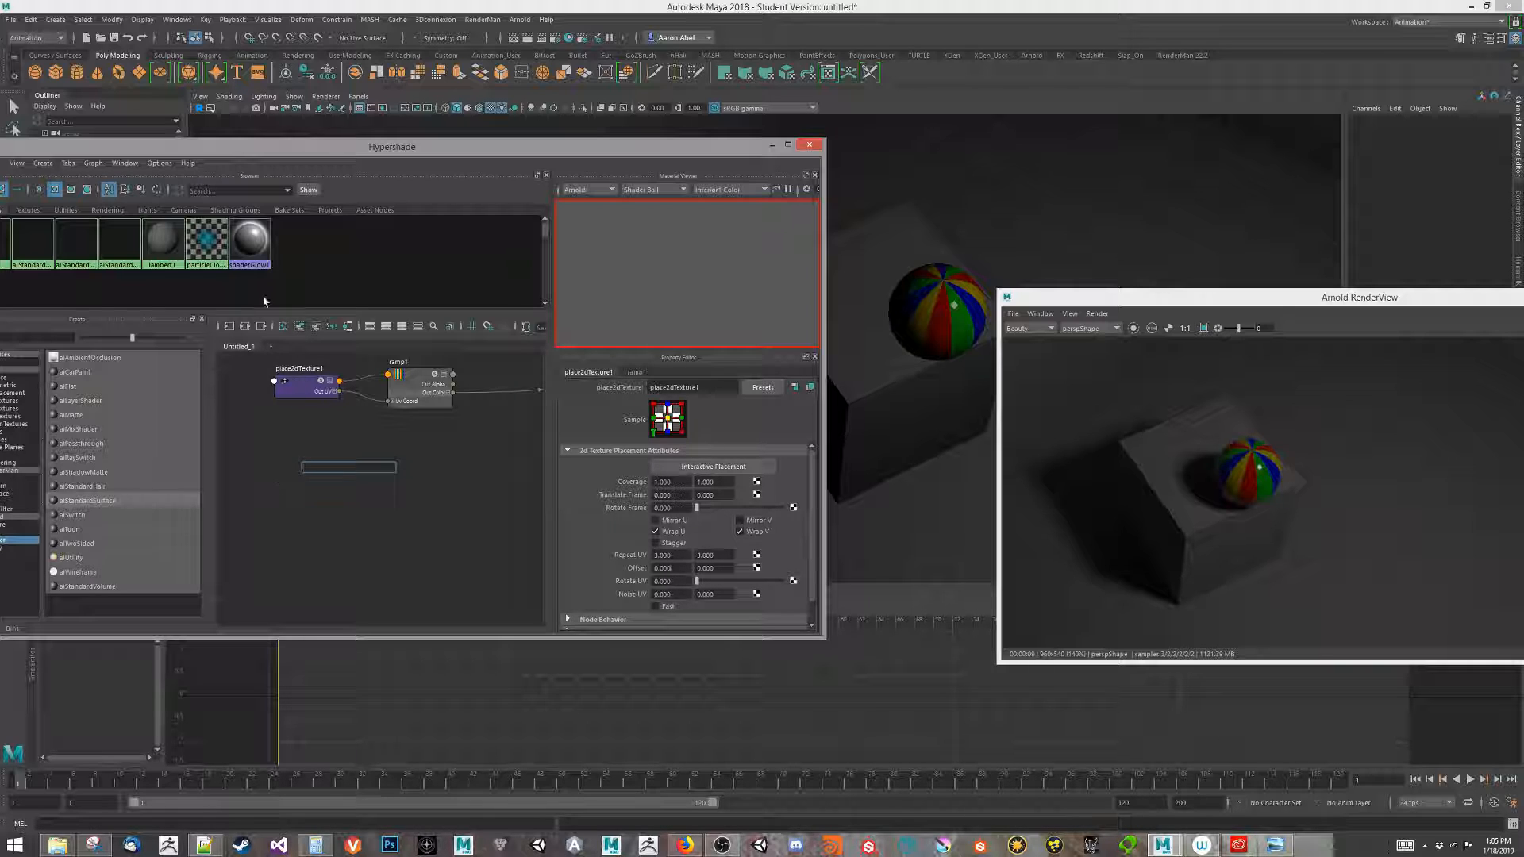
left_click_drag(167, 146, 318, 131)
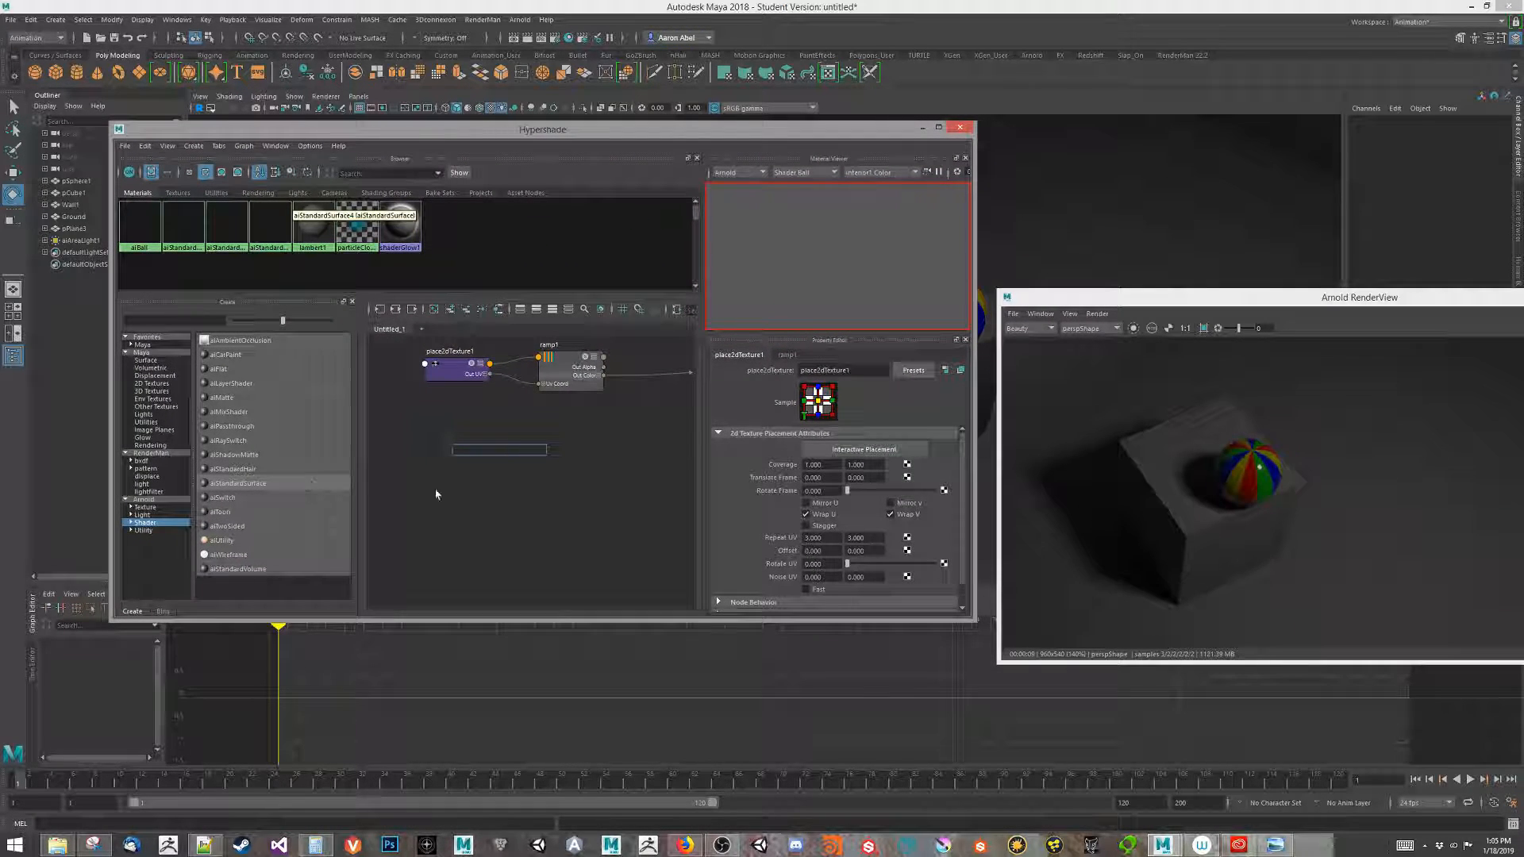
left_click(491, 538)
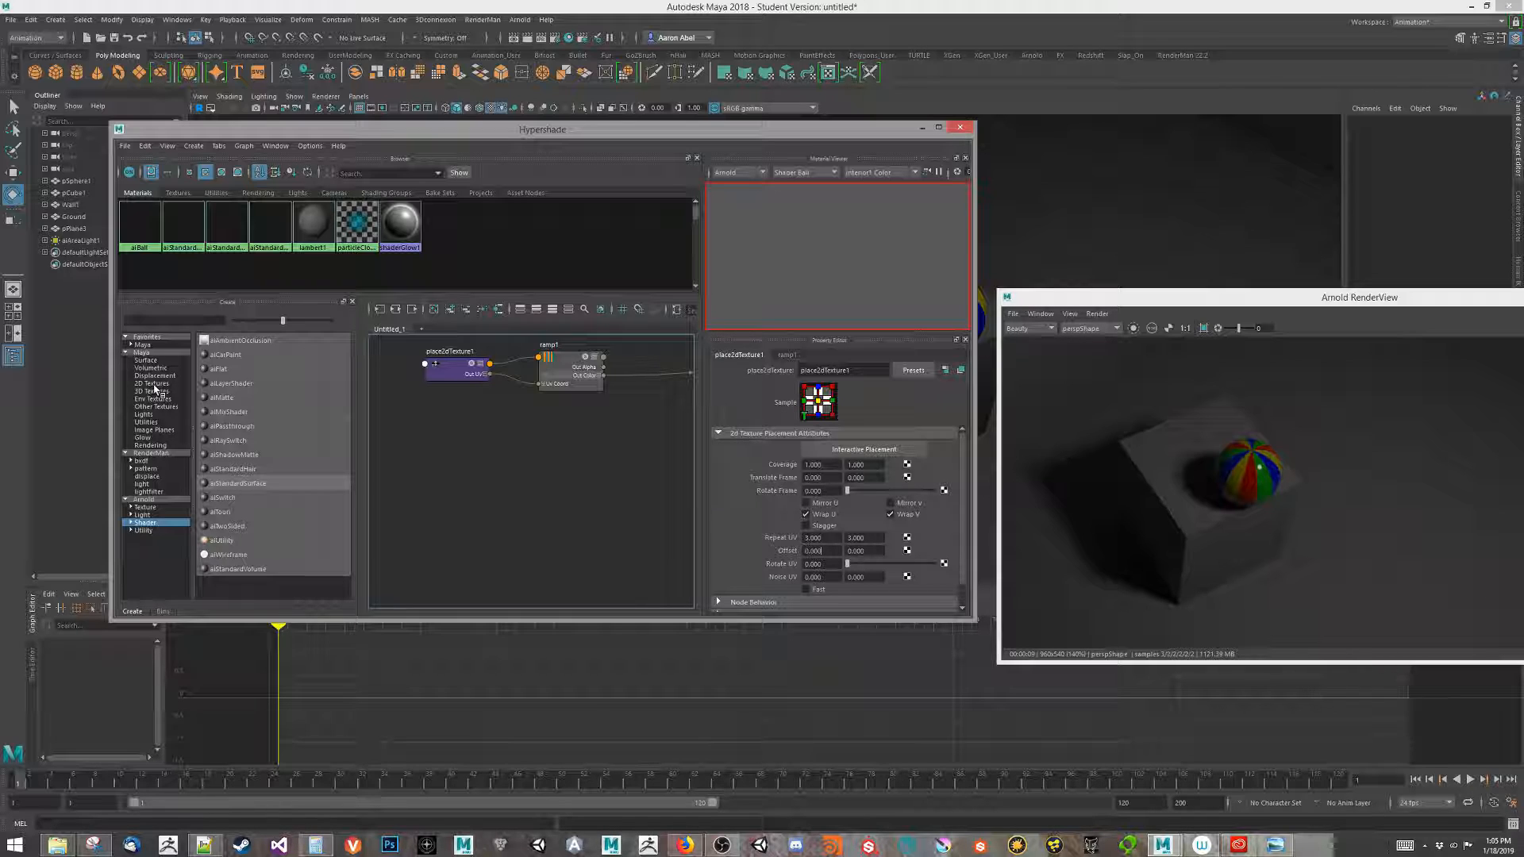
- Browse the 2D texture nodes and filter them by "ramp", clearing the filter again
left_click(153, 384)
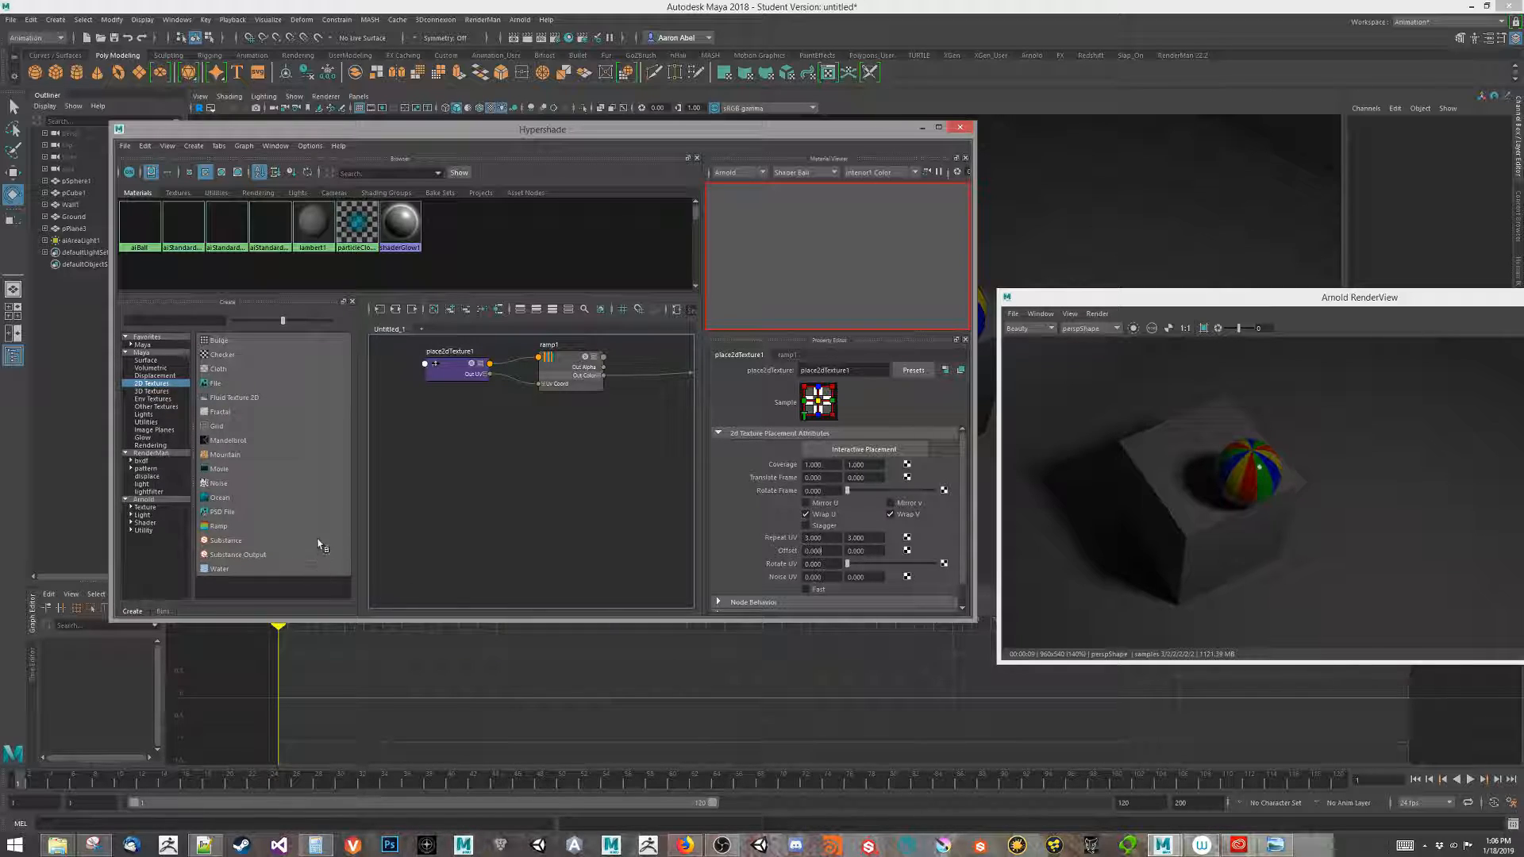
left_click(154, 320)
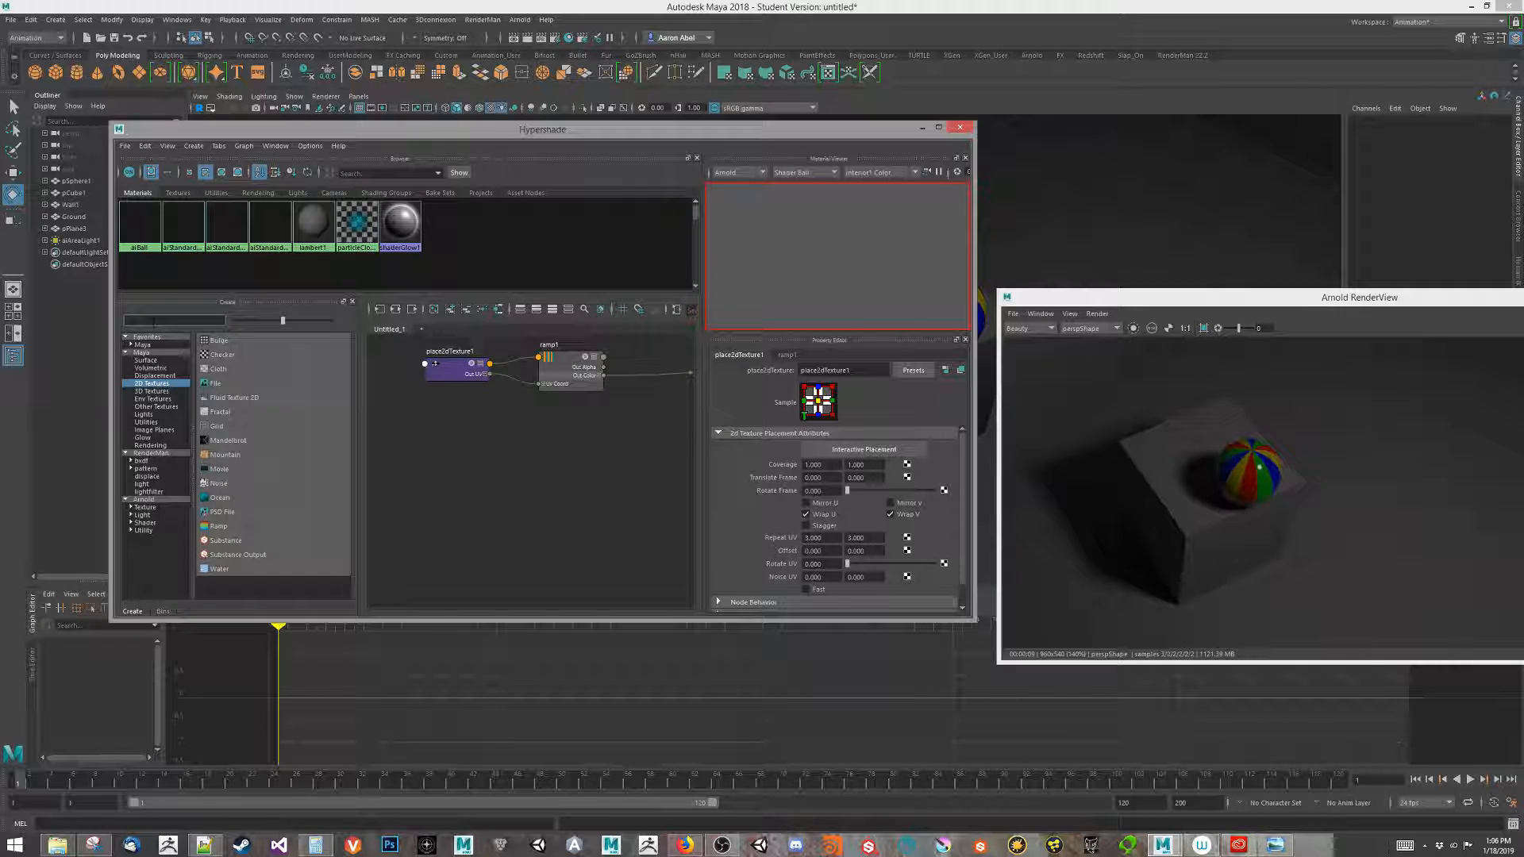
type("ramp")
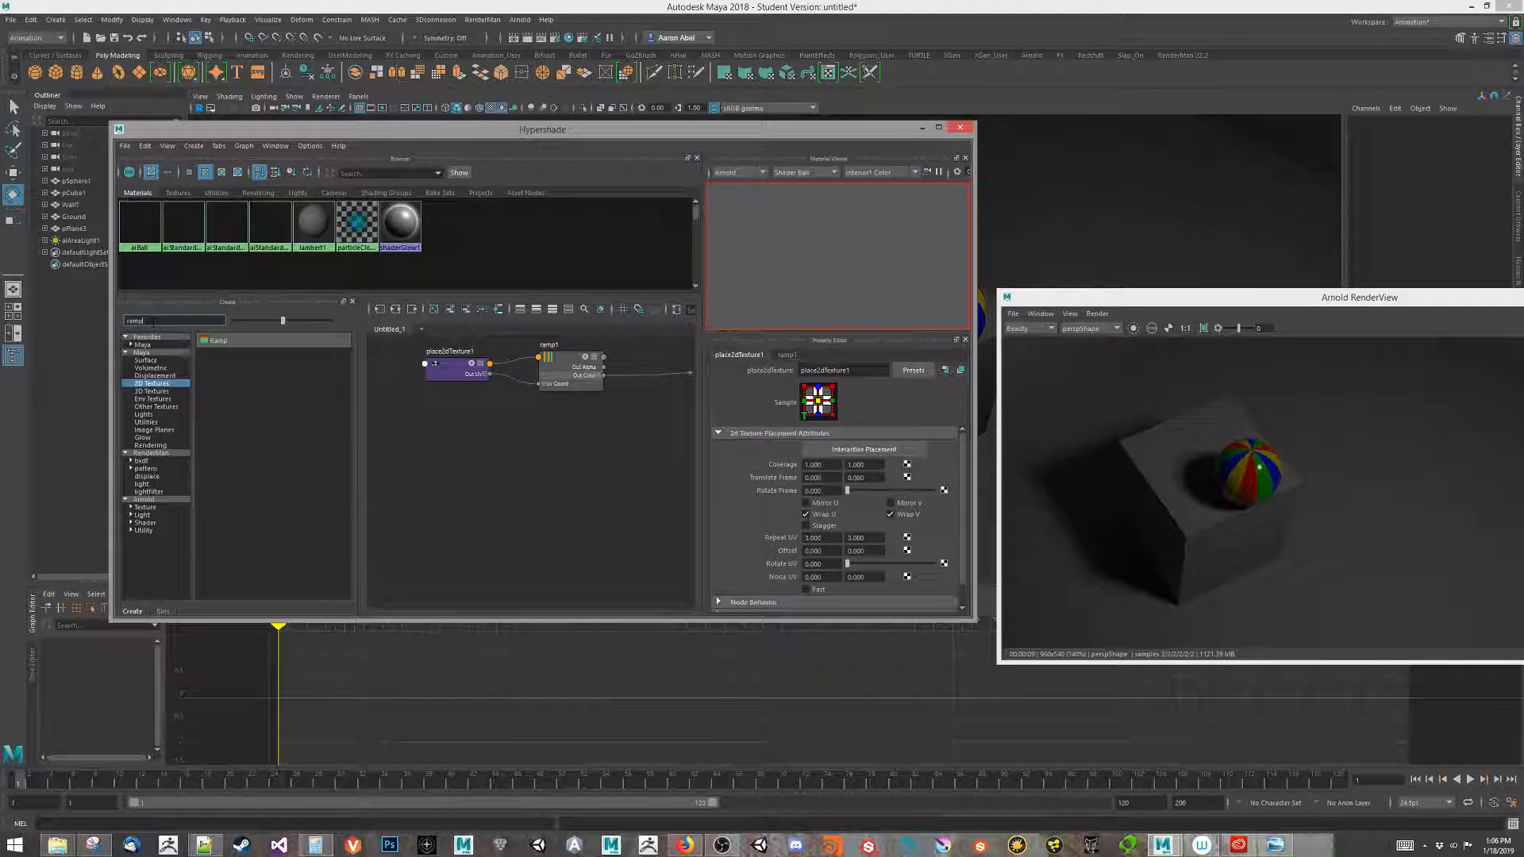
key("BackSpace")
key("BackSpace")
key("BackSpace")
key("BackSpace")
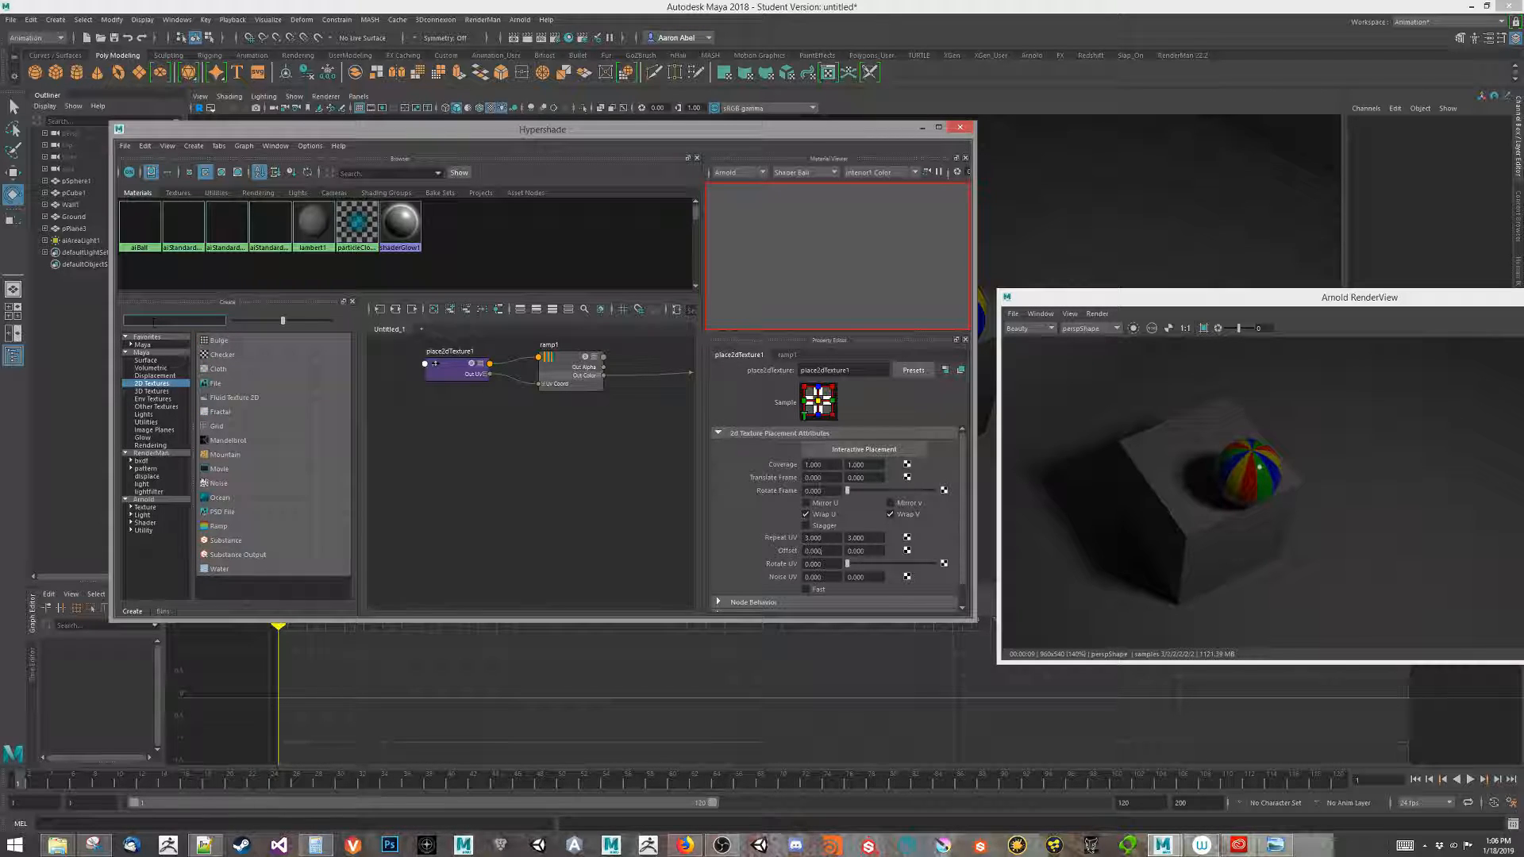
- Try filtering the 2D texture nodes by "sur" and clear the filter
type("sa")
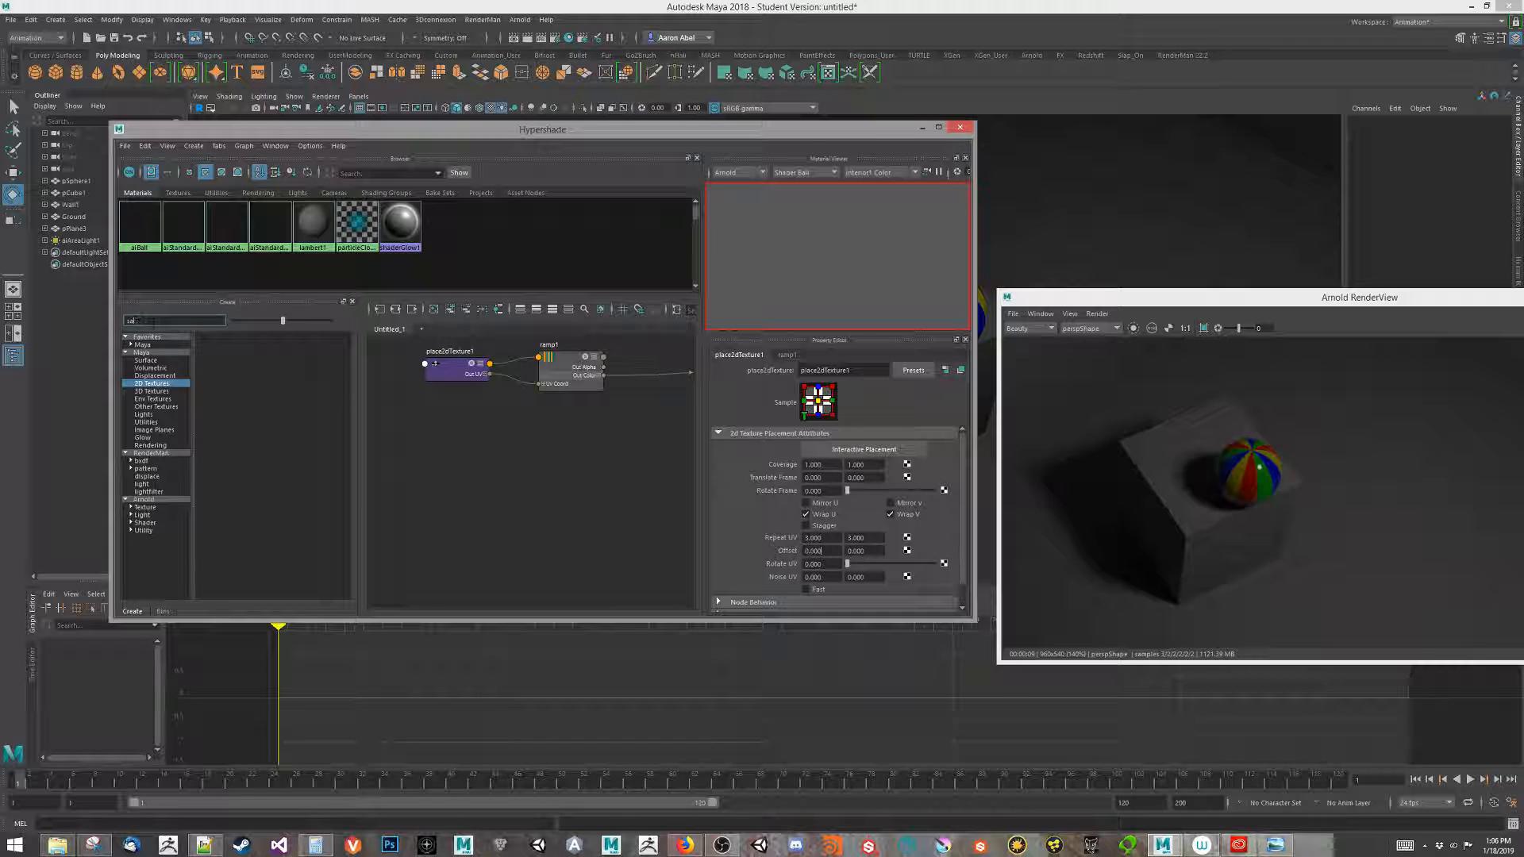
type("l")
key("BackSpace")
key("BackSpace")
type("ur")
key("BackSpace")
key("BackSpace")
key("BackSpace")
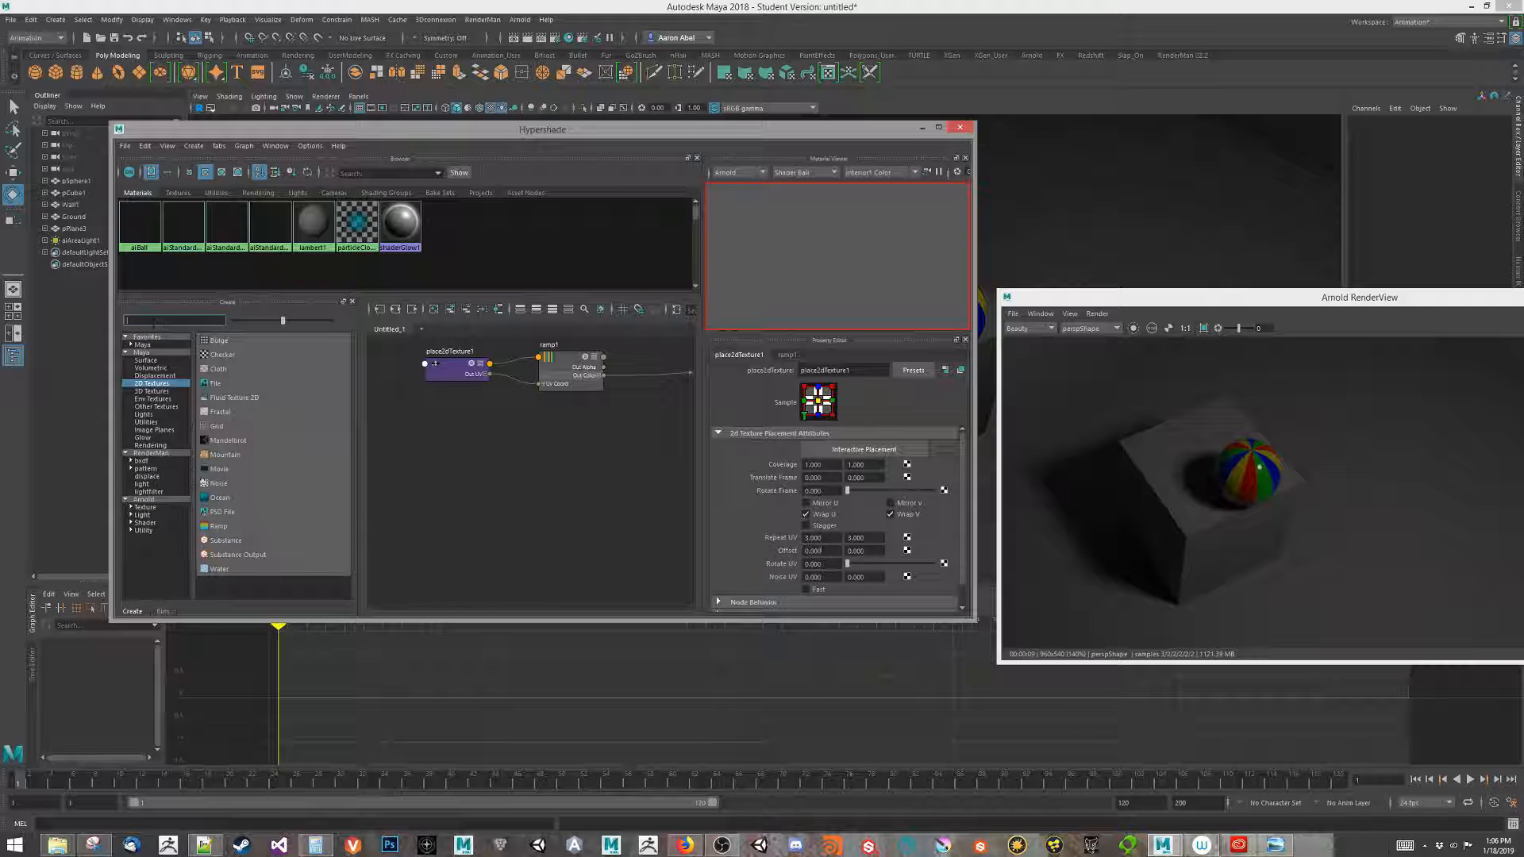
- Filter the node list by "ai", check the categories from Surface to Utilities for matches, and clear the filter
type("ai")
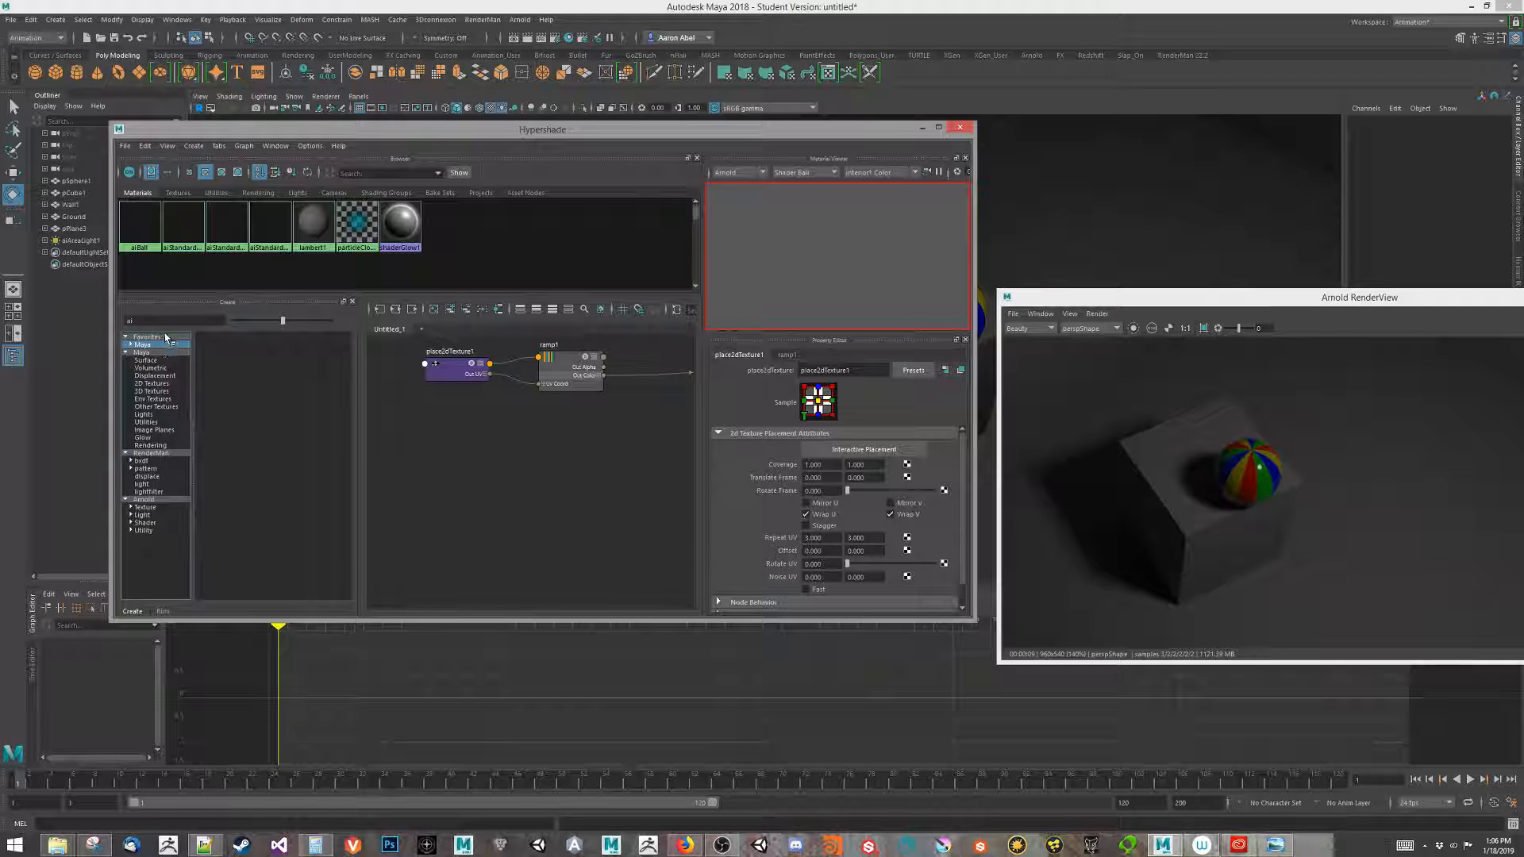
left_click(147, 352)
left_click(156, 376)
left_click(146, 360)
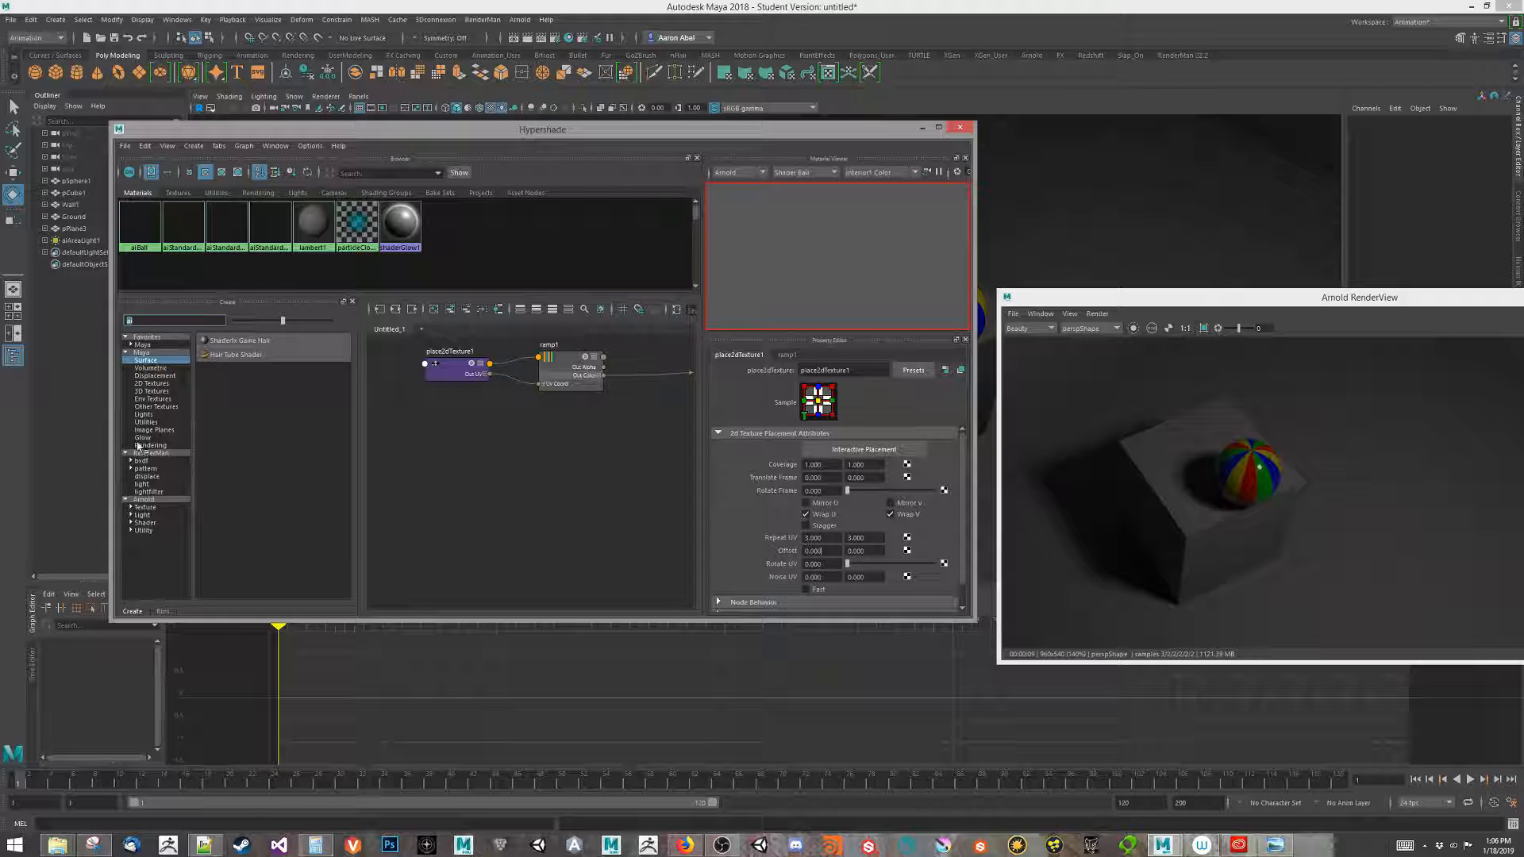
left_click(153, 406)
left_click(151, 438)
left_click(150, 491)
left_click(157, 430)
left_click(154, 414)
left_click(159, 422)
left_click_drag(148, 321, 80, 323)
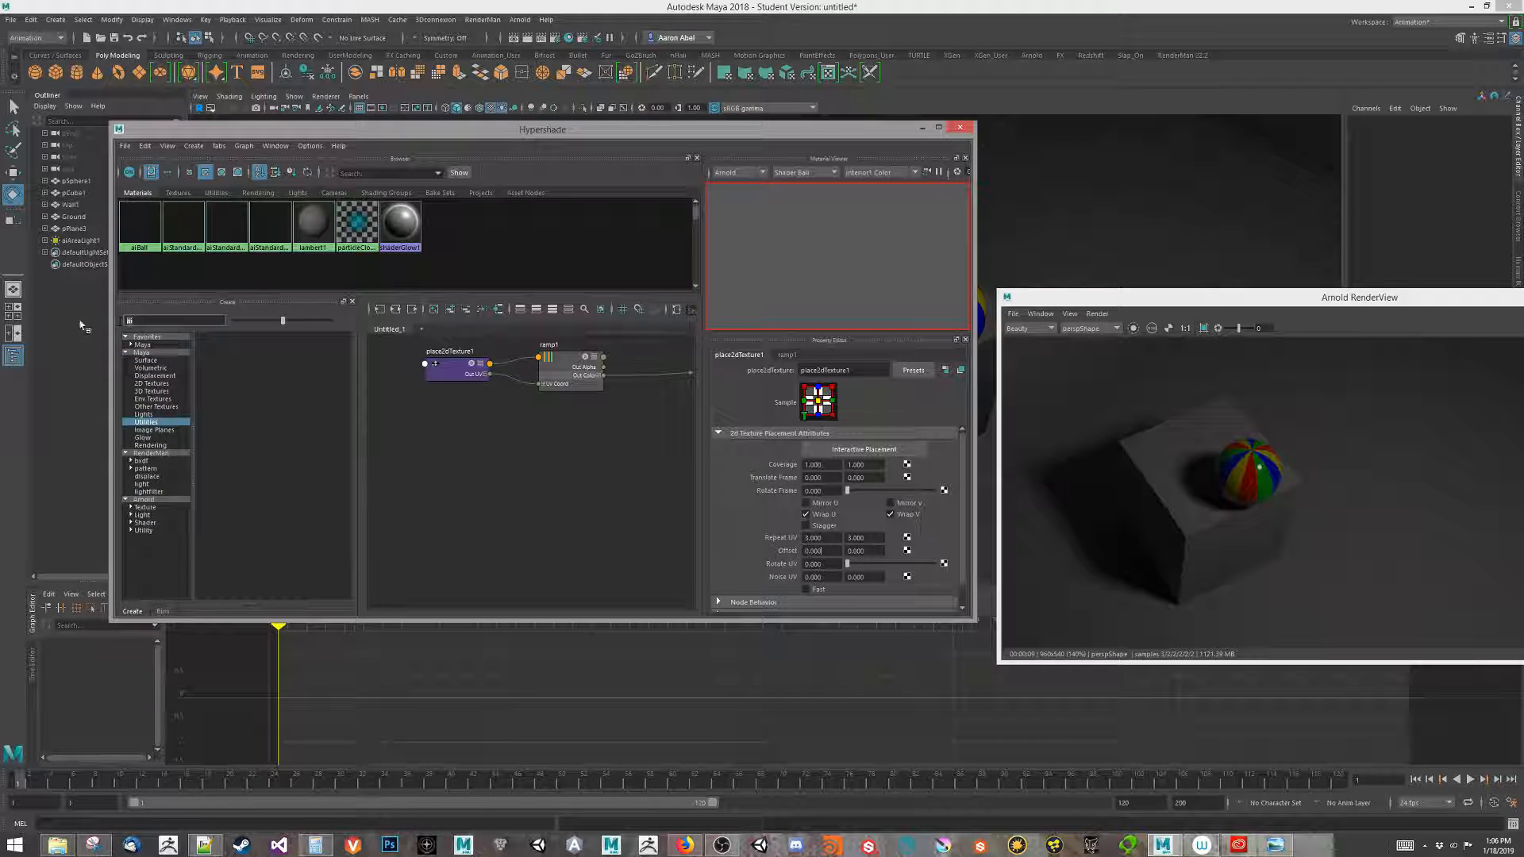
key("BackSpace")
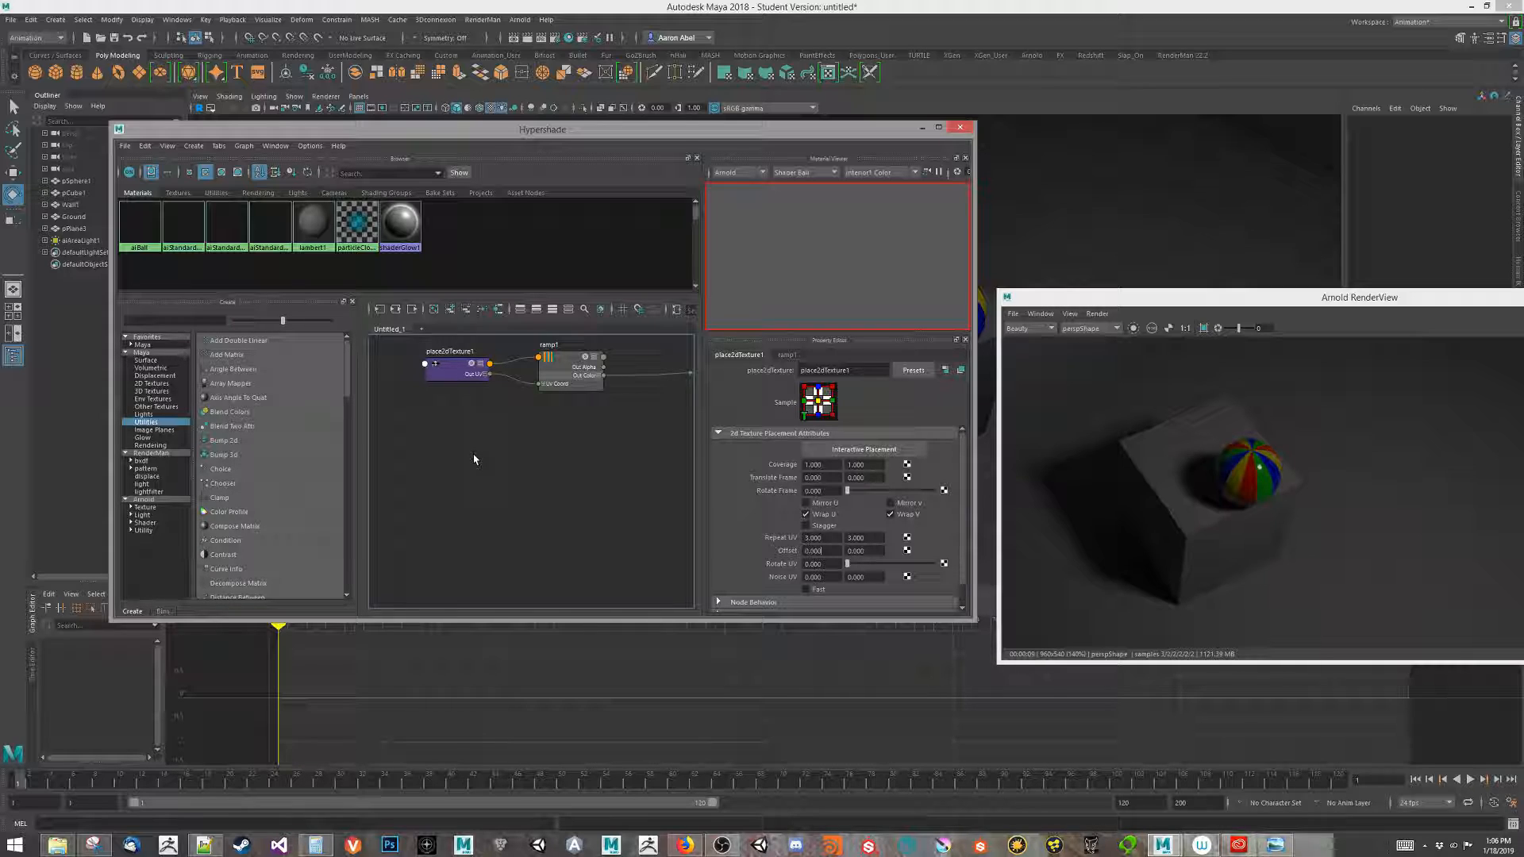
- Search the graph's quick node-creation field for "surfa" and clear the search text
key("Tab")
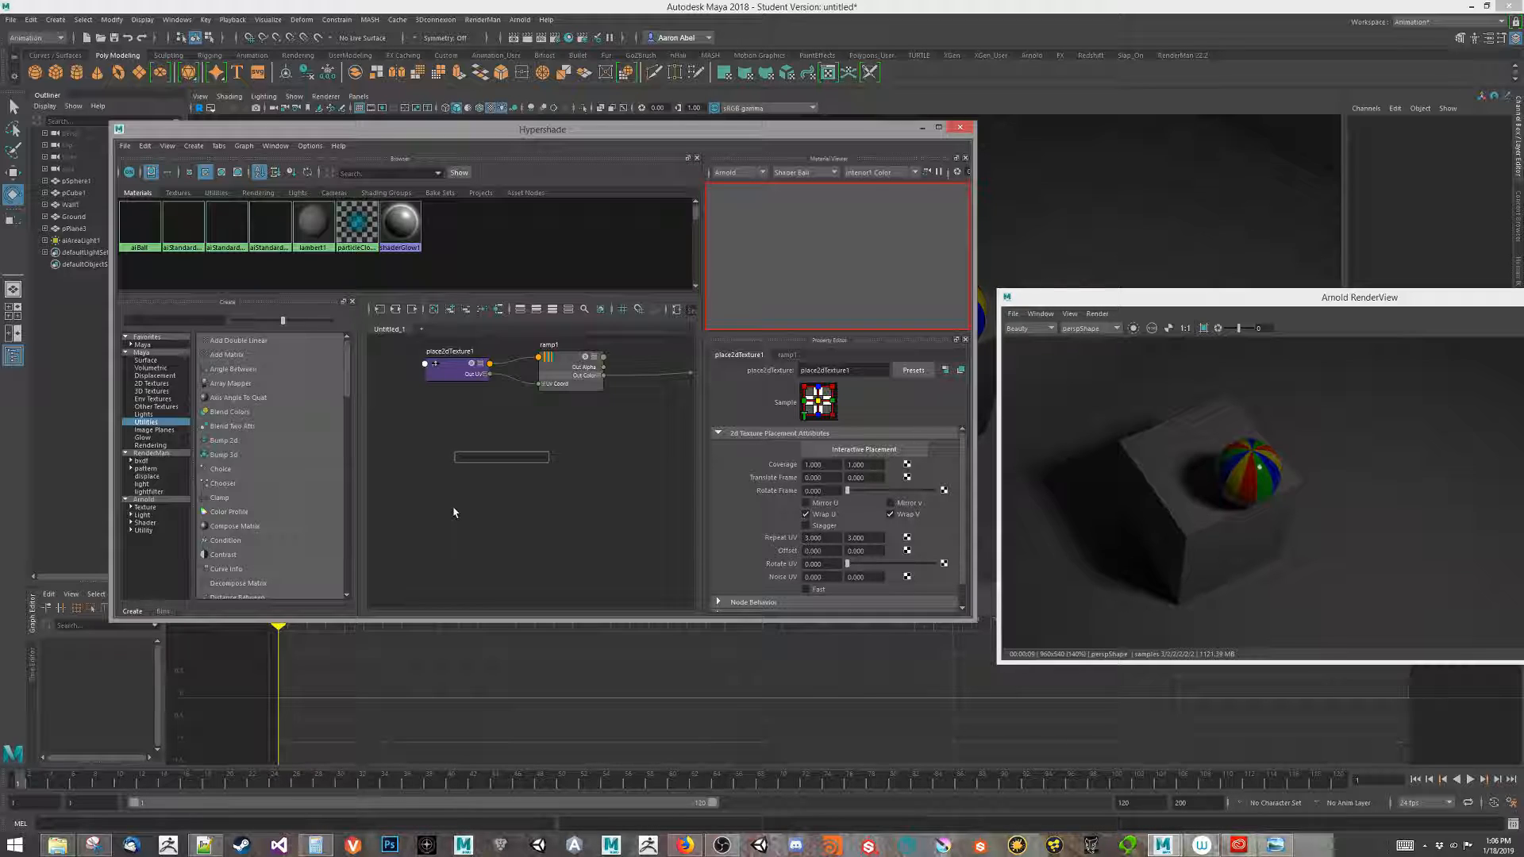
type("surfa")
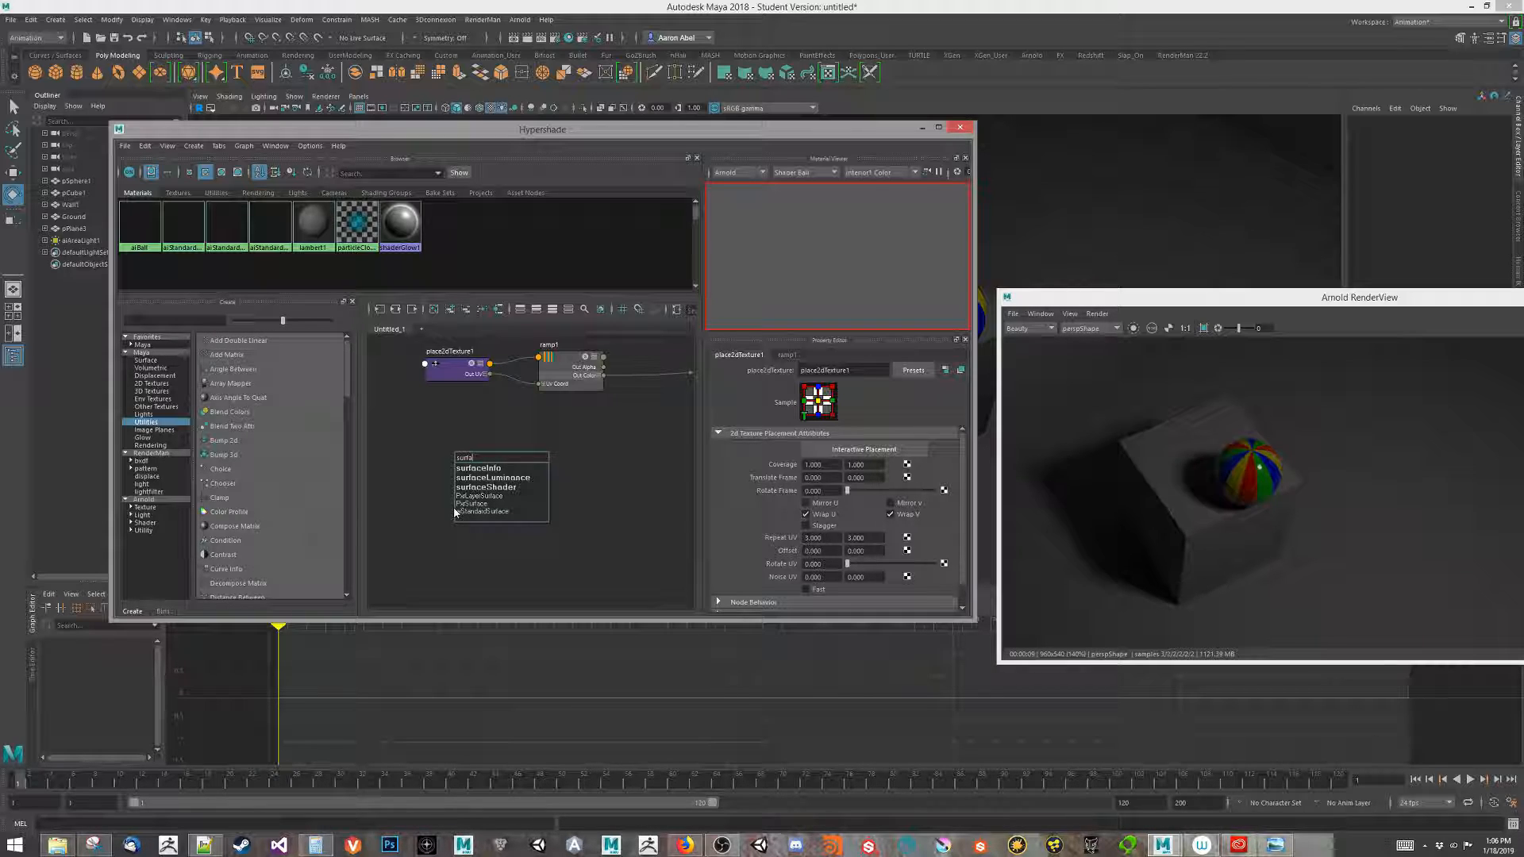
key("BackSpace")
key("BackSpace")
key("BackSpace")
key("BackSpace")
key("BackSpace")
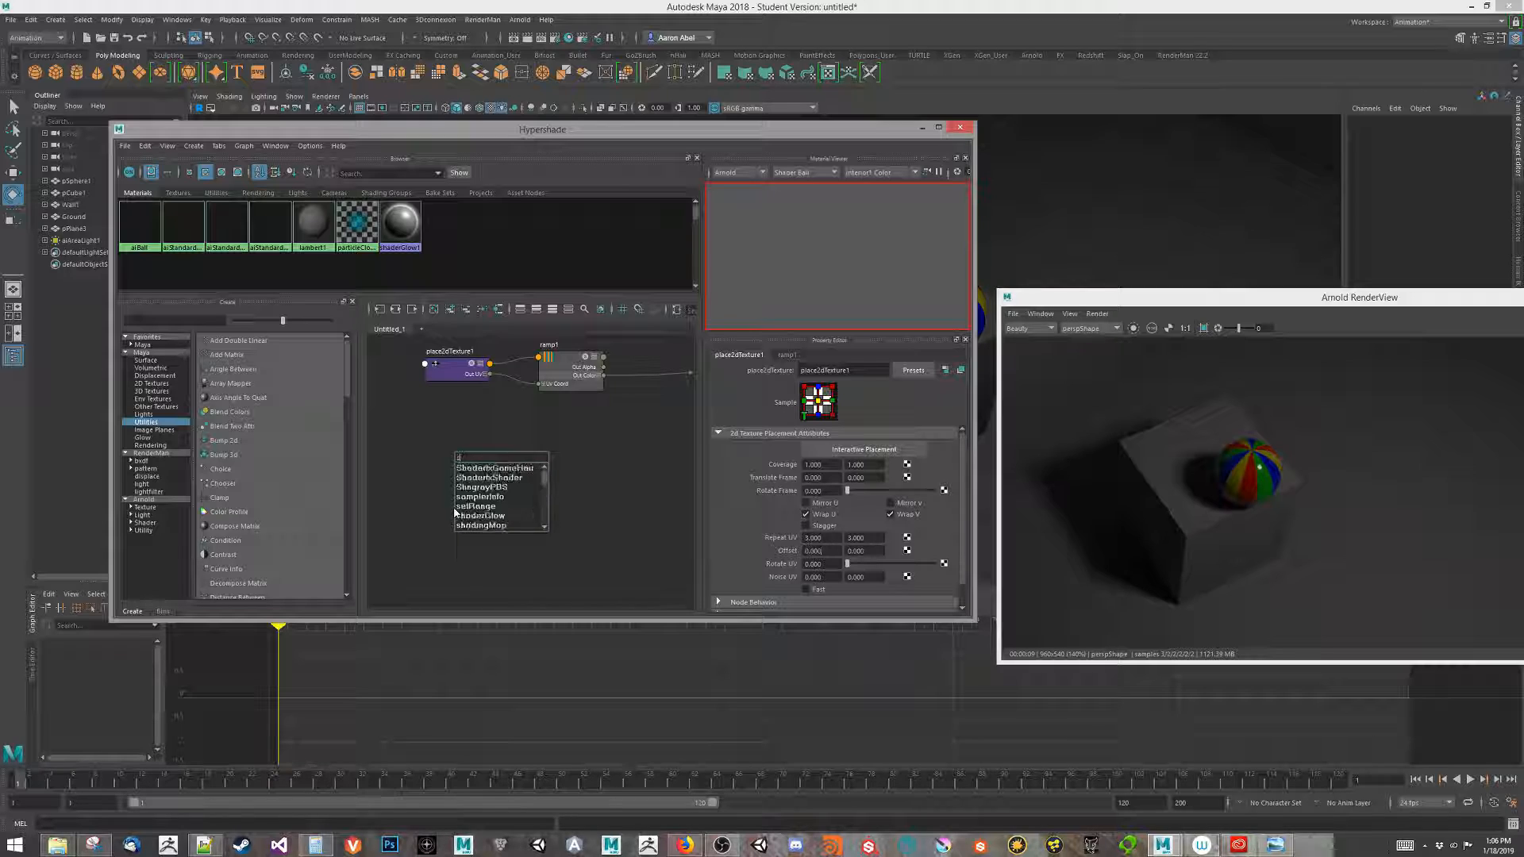
- Search the quick node-creation field for "parti" and clear the search text
type("parti")
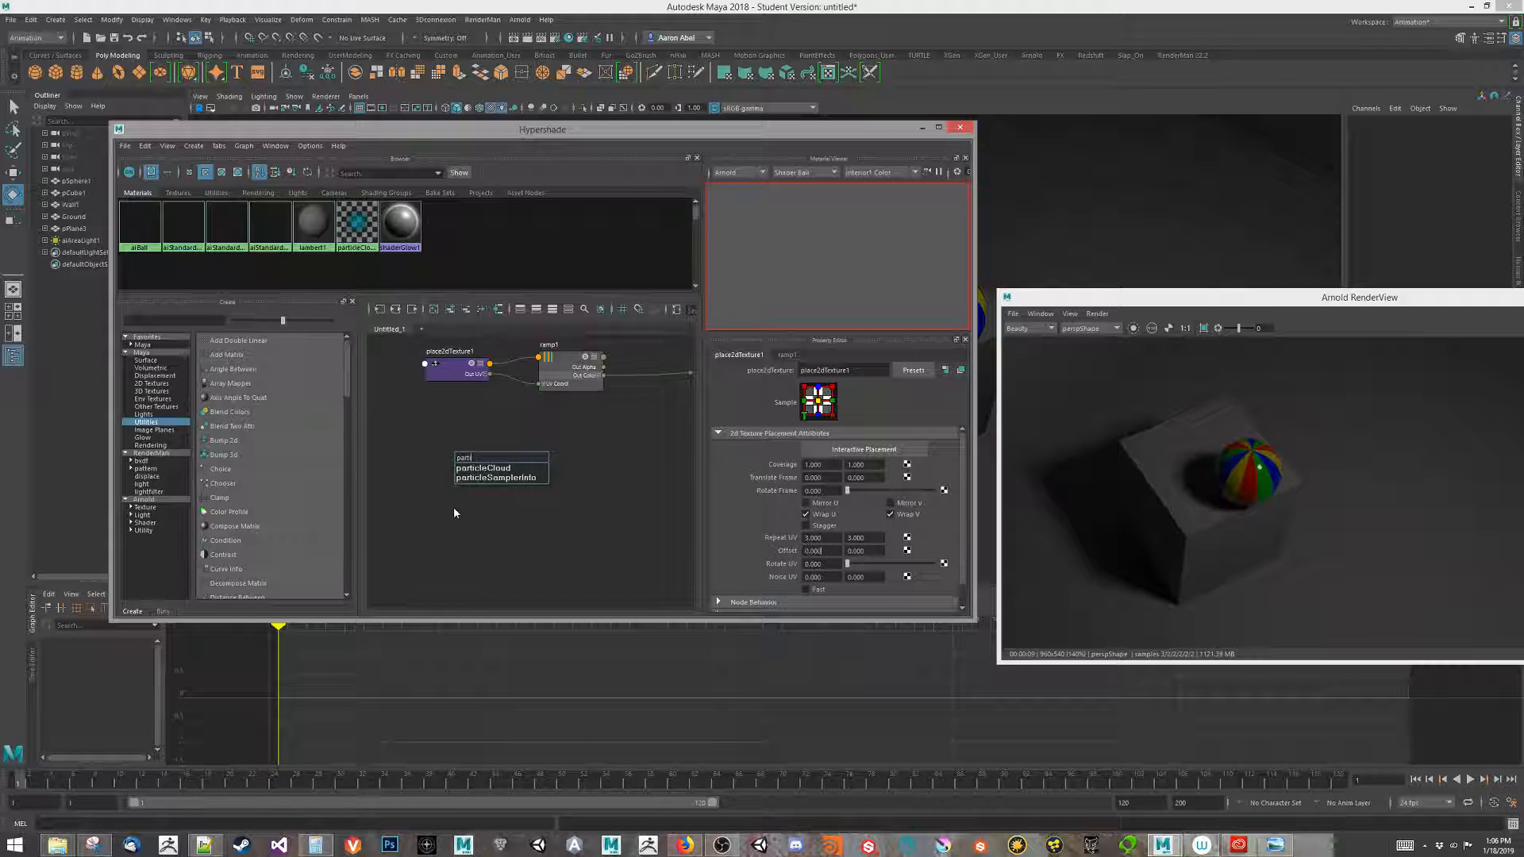
key("BackSpace")
key("BackSpace")
key("BackSpace")
key("BackSpace")
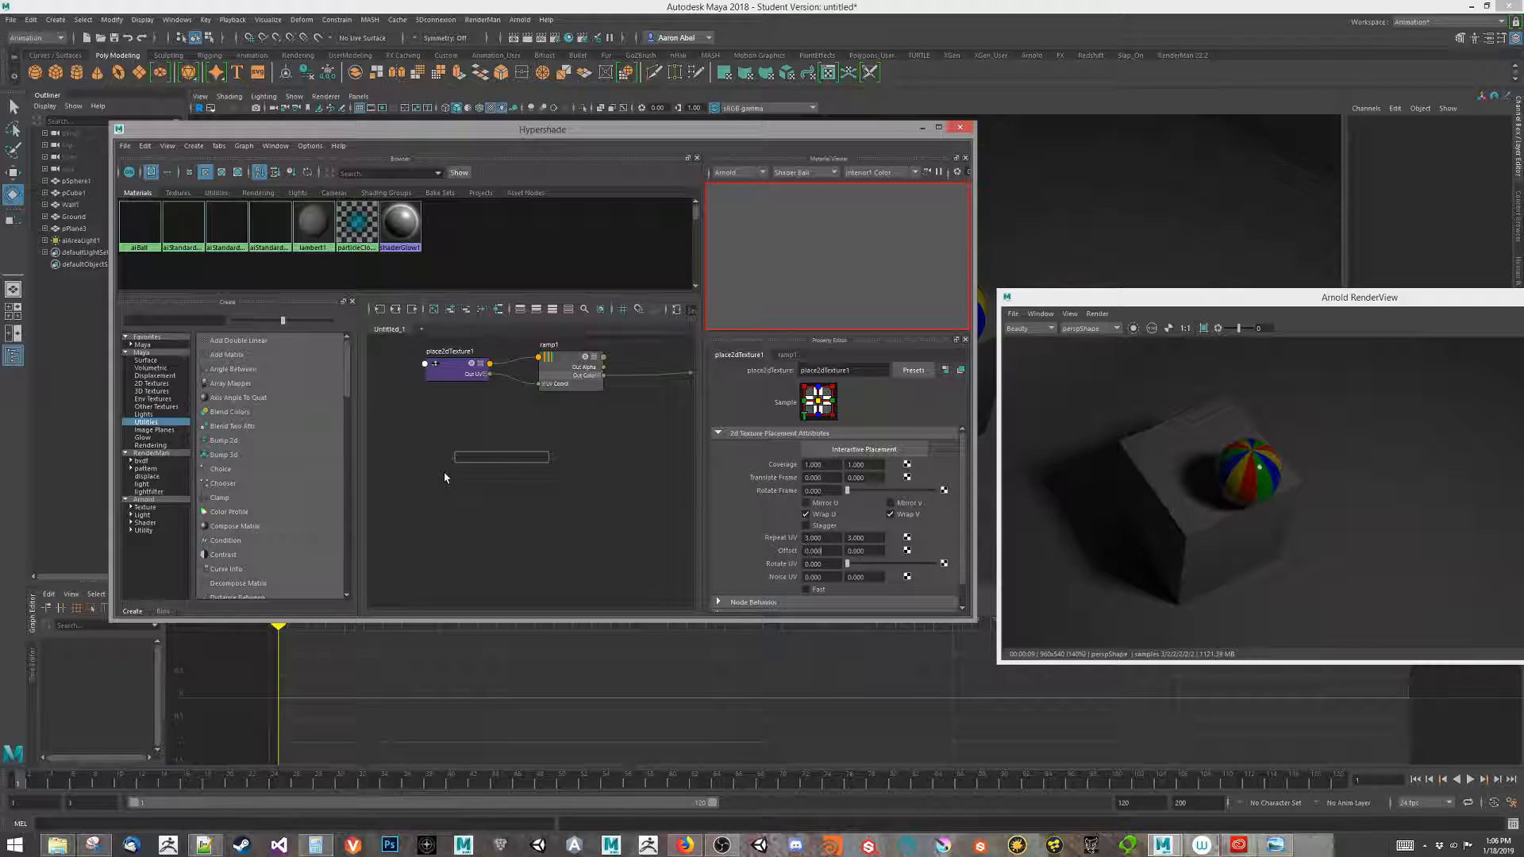
- Search the quick node-creation field for "ramp" and create a ramp [Texture] node below the existing ramp
type("ramp")
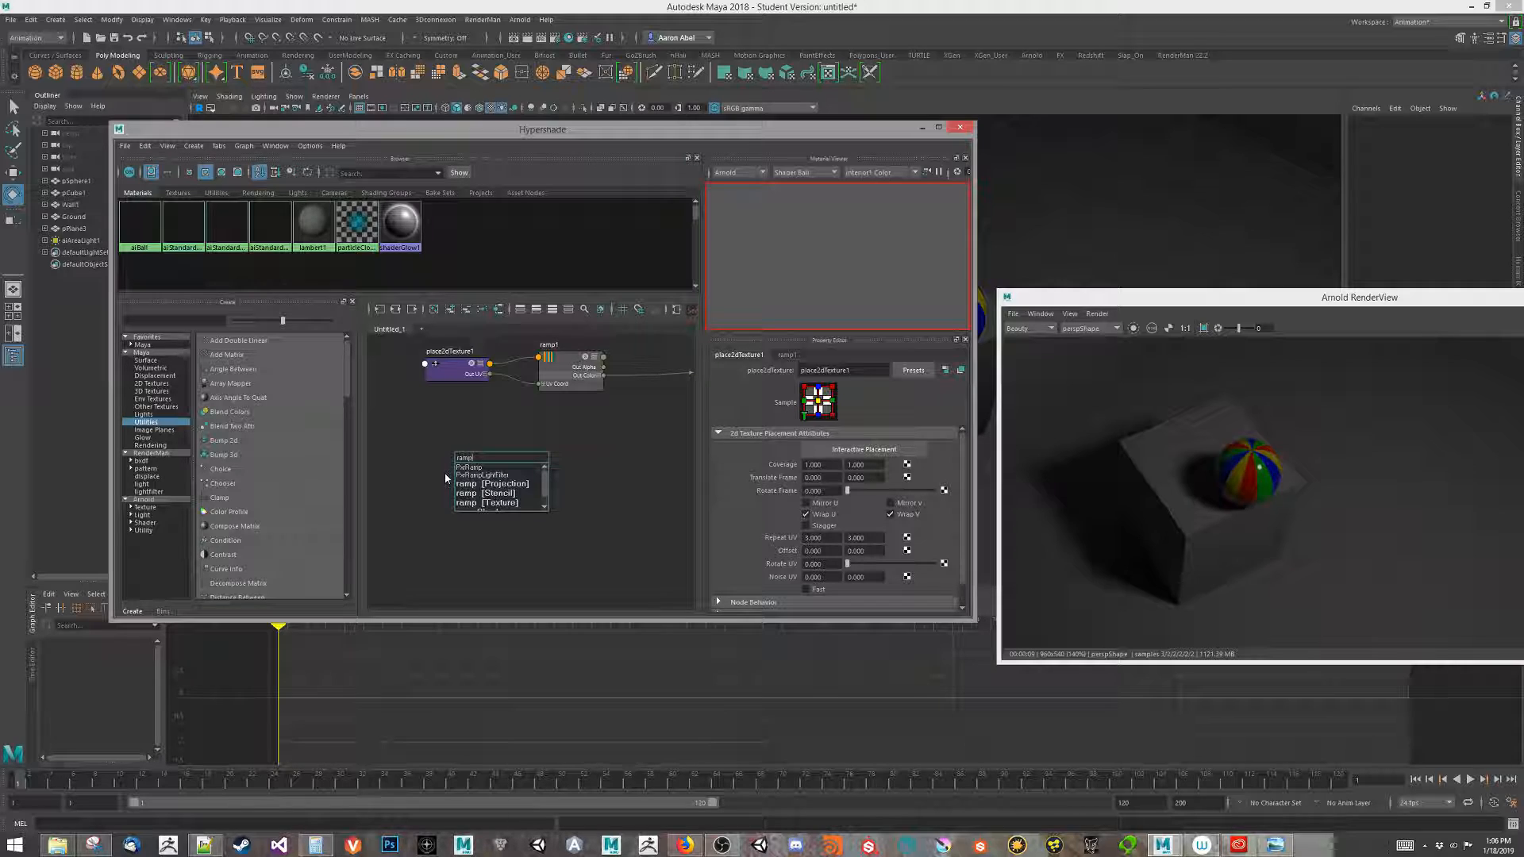
key("Down")
key("Down")
key("Down")
key("Down")
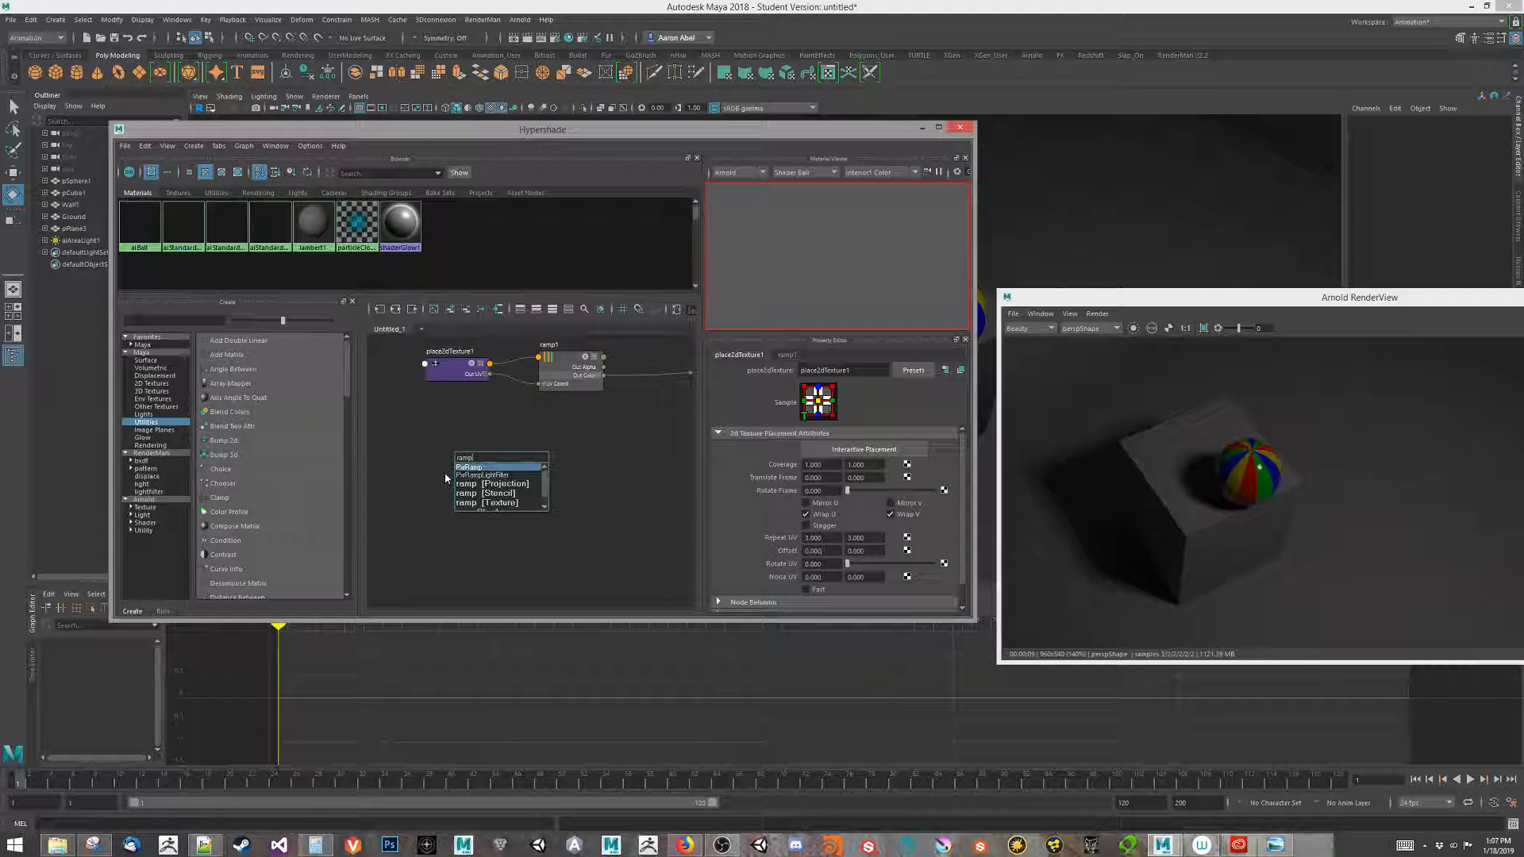
key("Up")
key("Down")
key("Down")
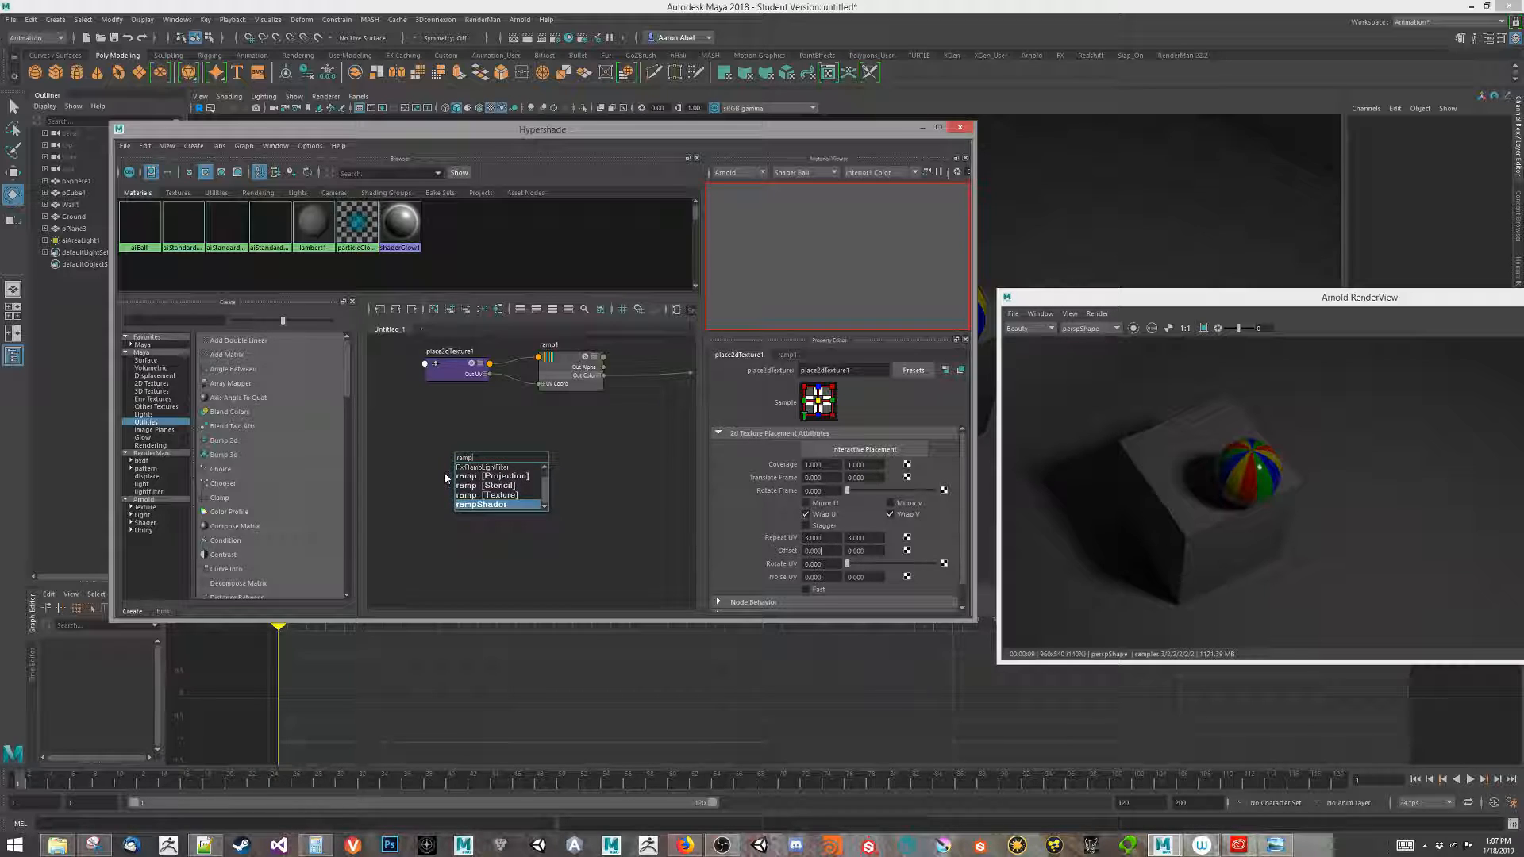
key("Up")
key("Up")
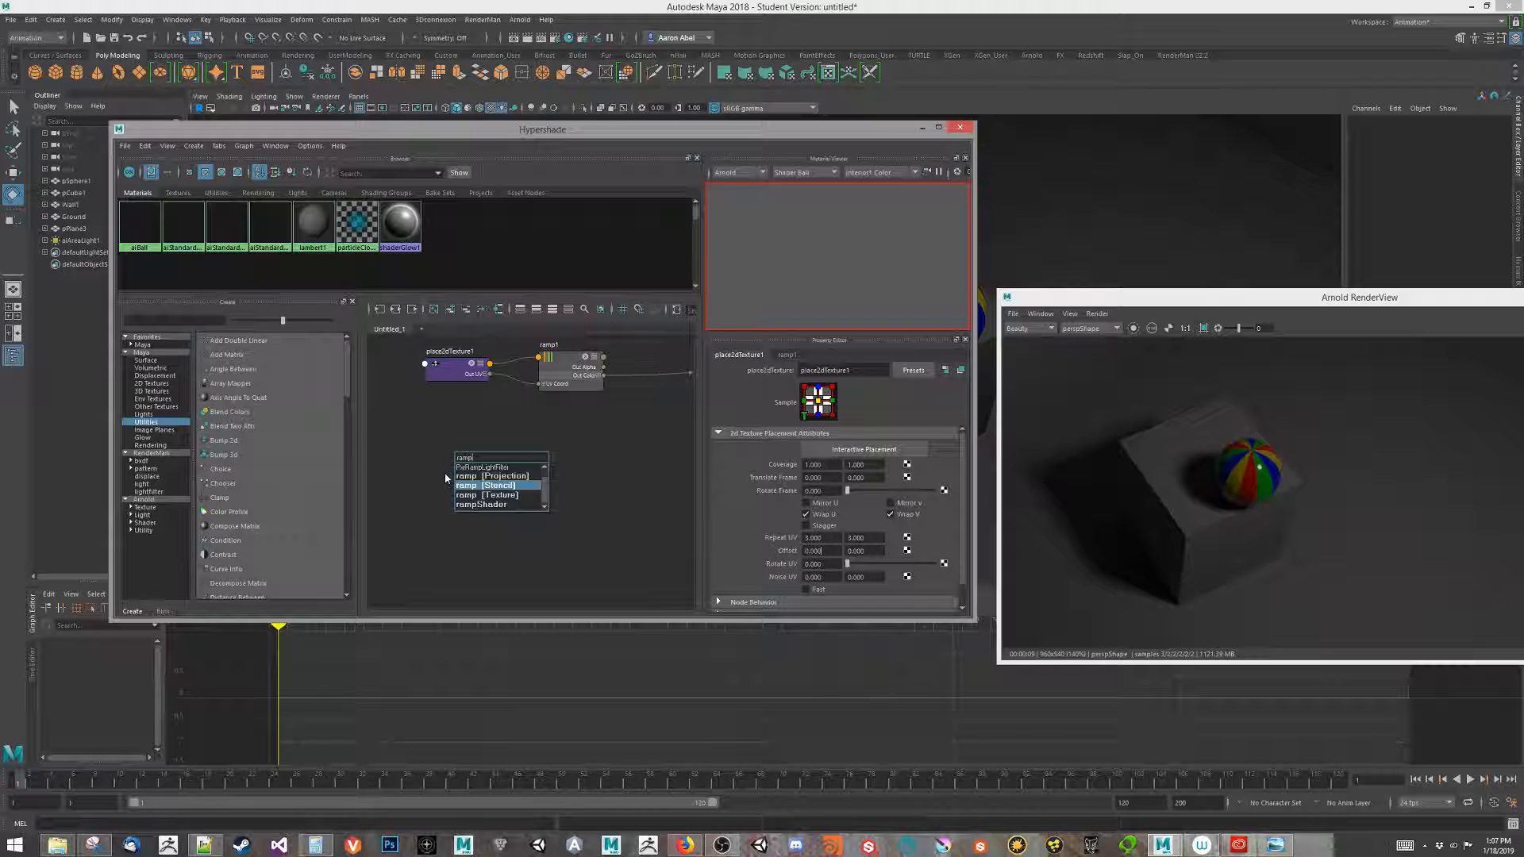
key("Down")
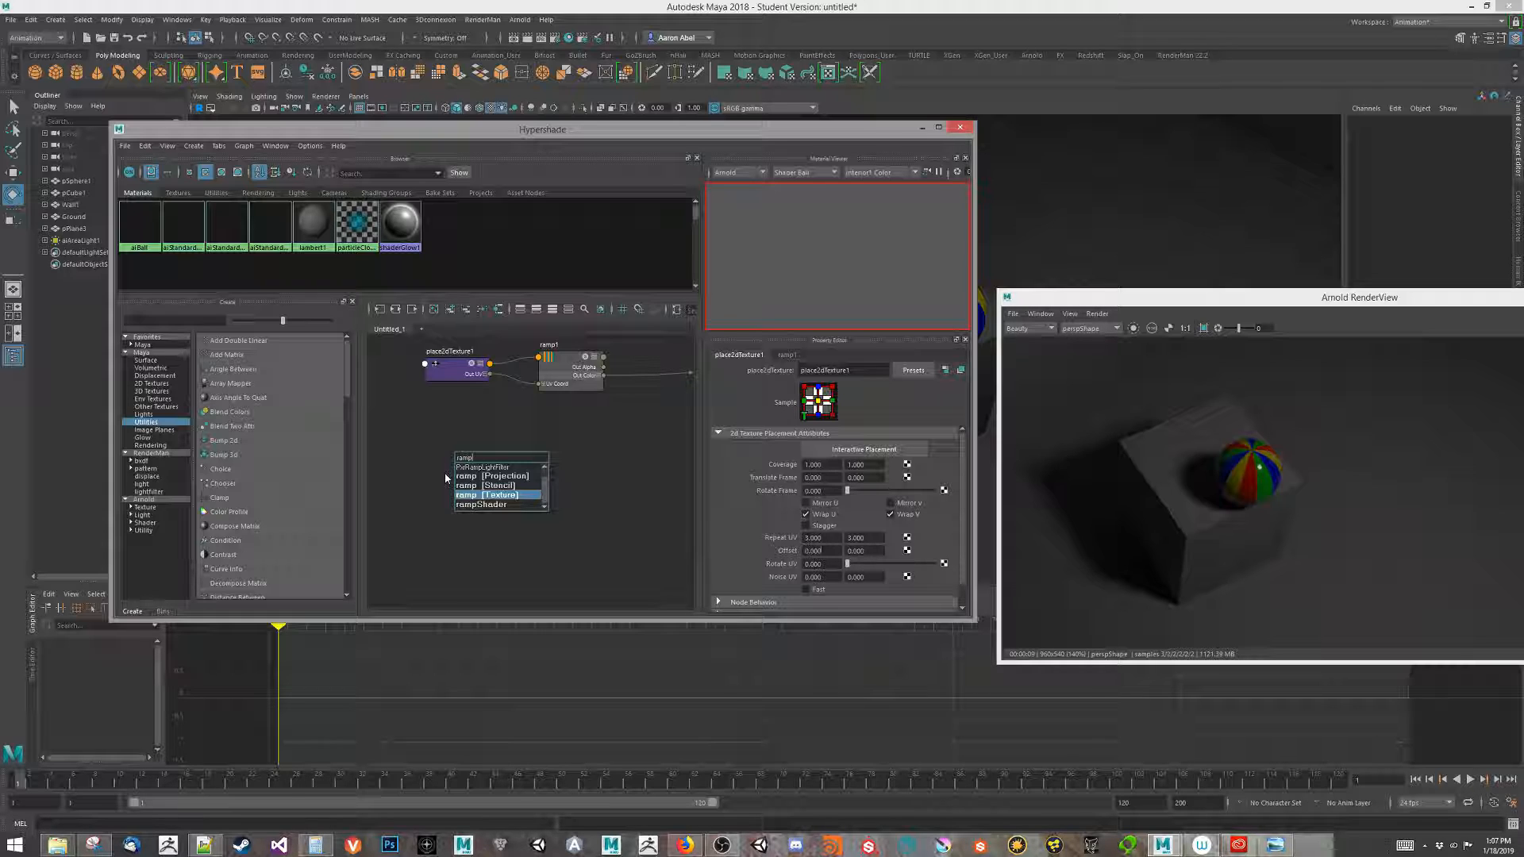
key("Return")
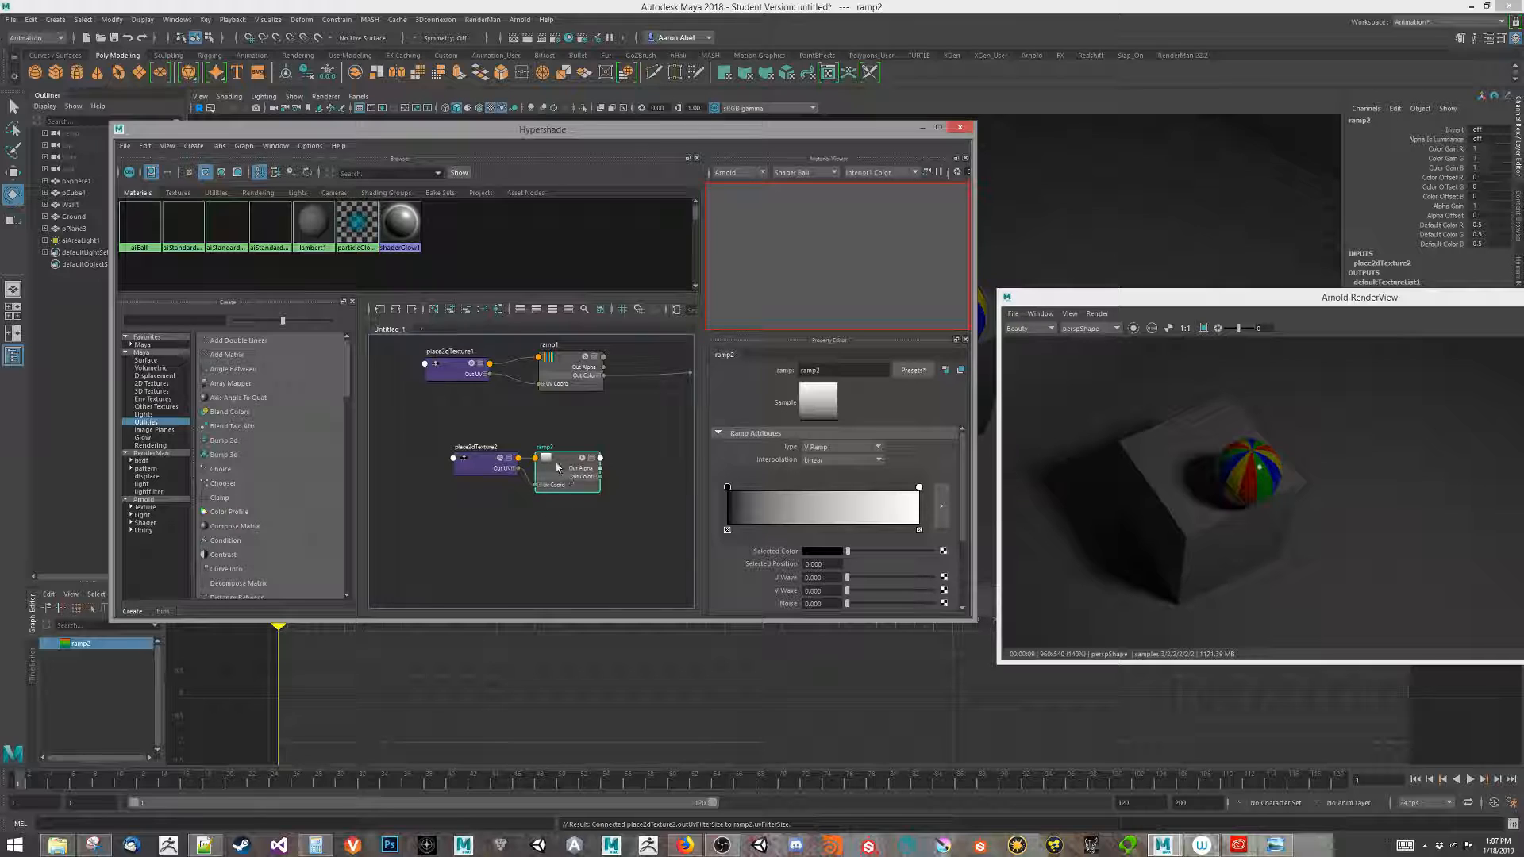
- Set the new ramp's interpolation to None and arrange its stops as black between thin white end bands, with the upper white stop at 0.950
left_click(858, 461)
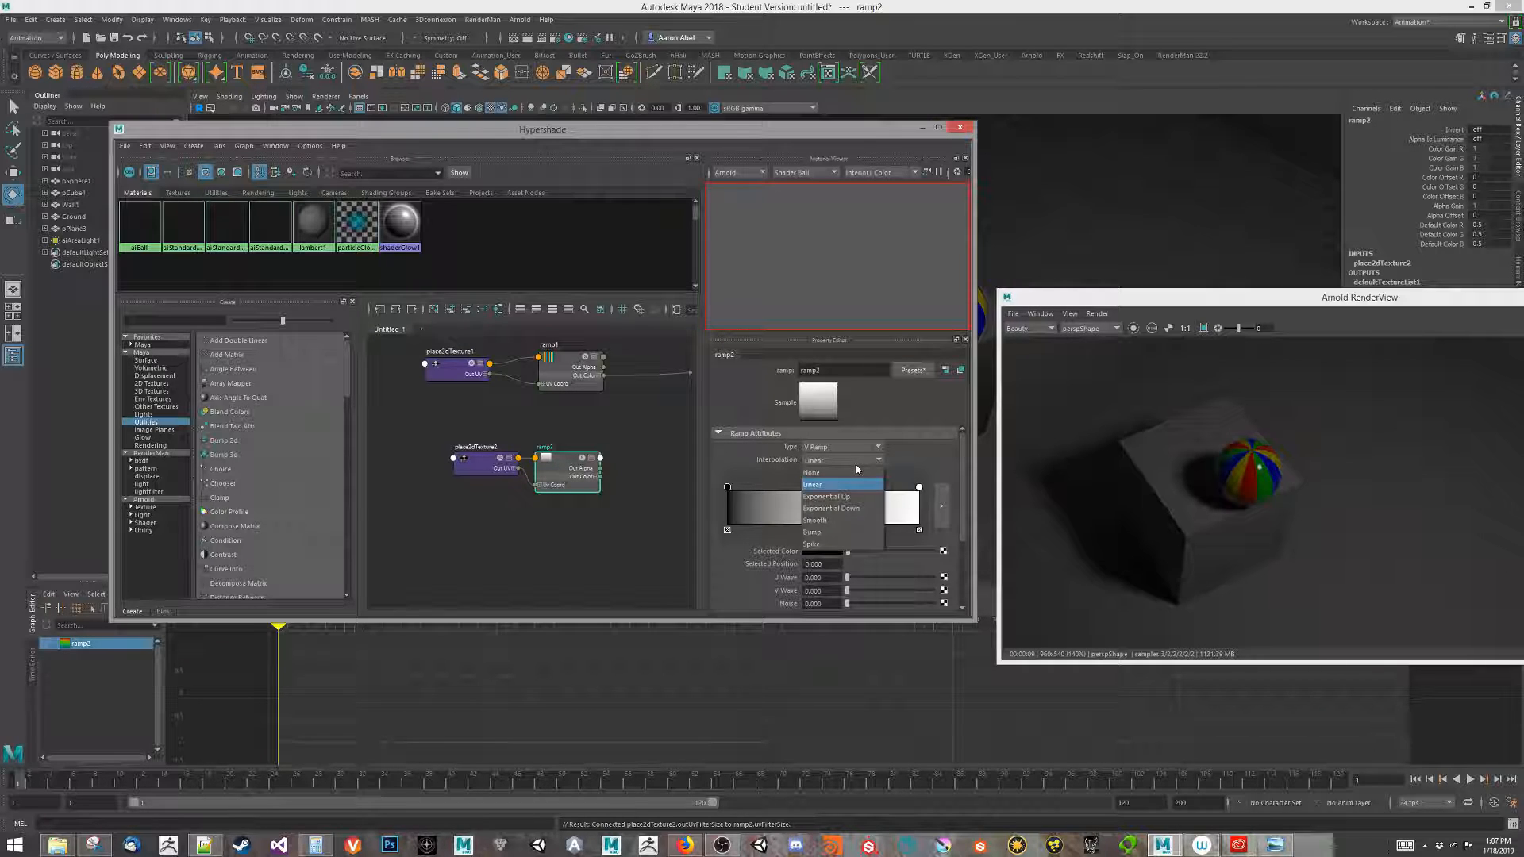
left_click(818, 472)
middle_click_drag(622, 544, 493, 568, "alt")
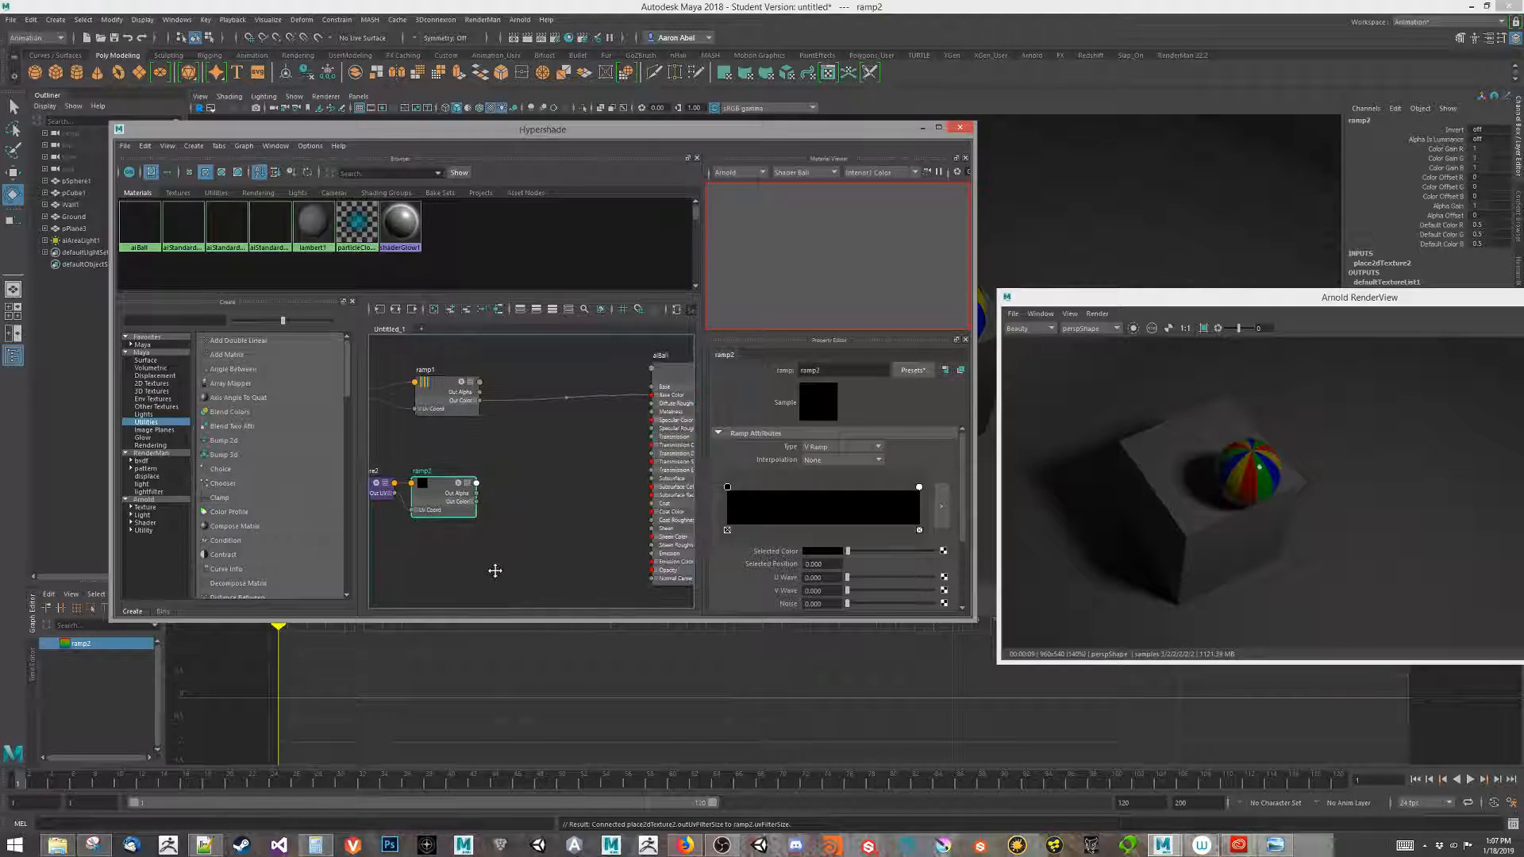
left_click_drag(918, 487, 910, 488)
mouse_move(727, 487)
left_mouse_down()
mouse_move(786, 496)
mouse_move(737, 512)
mouse_move(763, 488)
mouse_move(736, 490)
left_mouse_up()
left_click(756, 510)
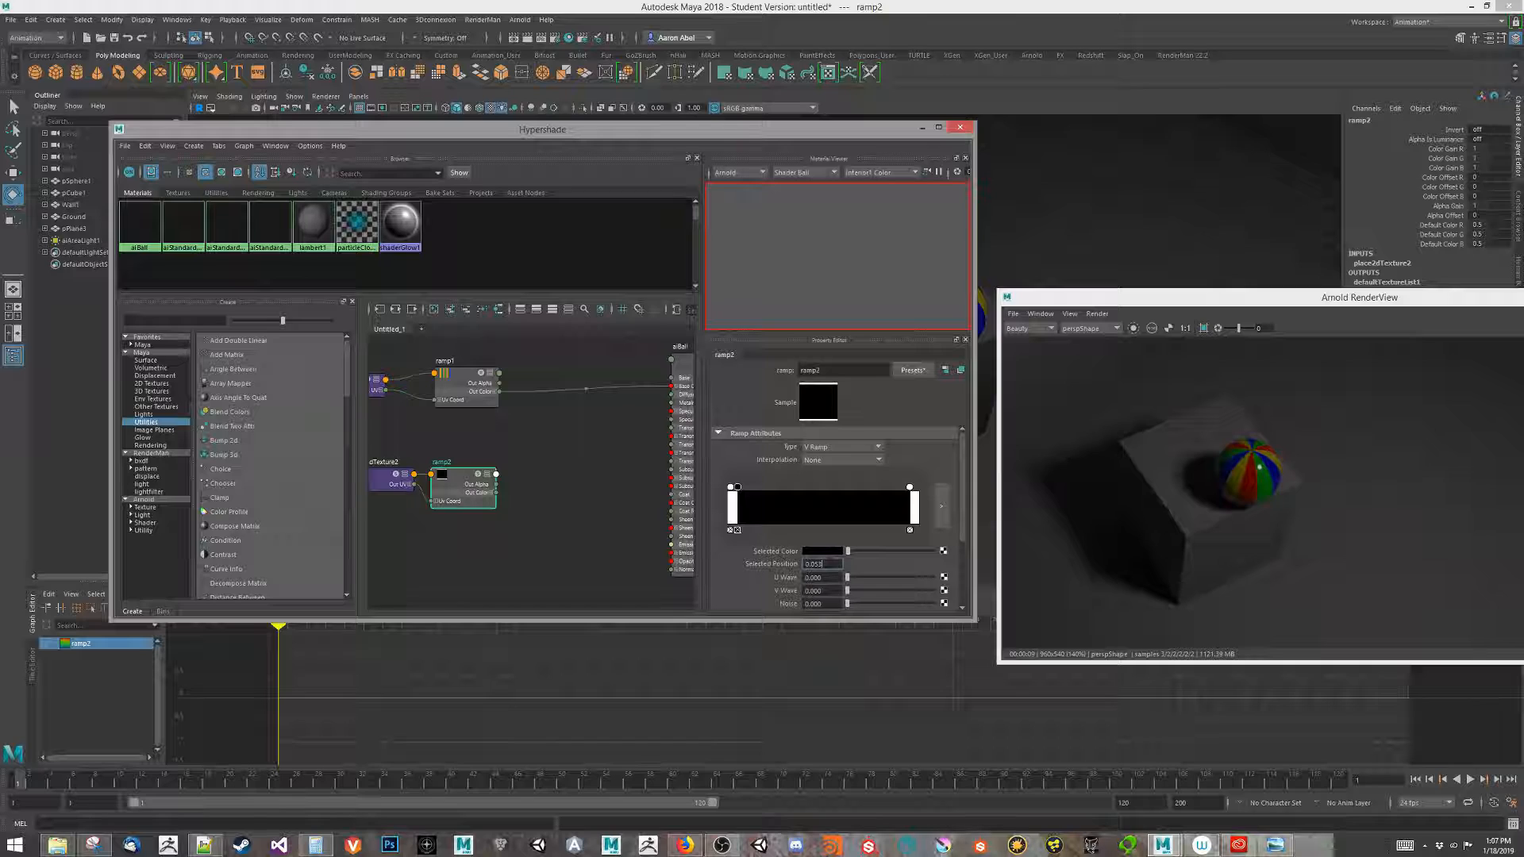
left_click(909, 488)
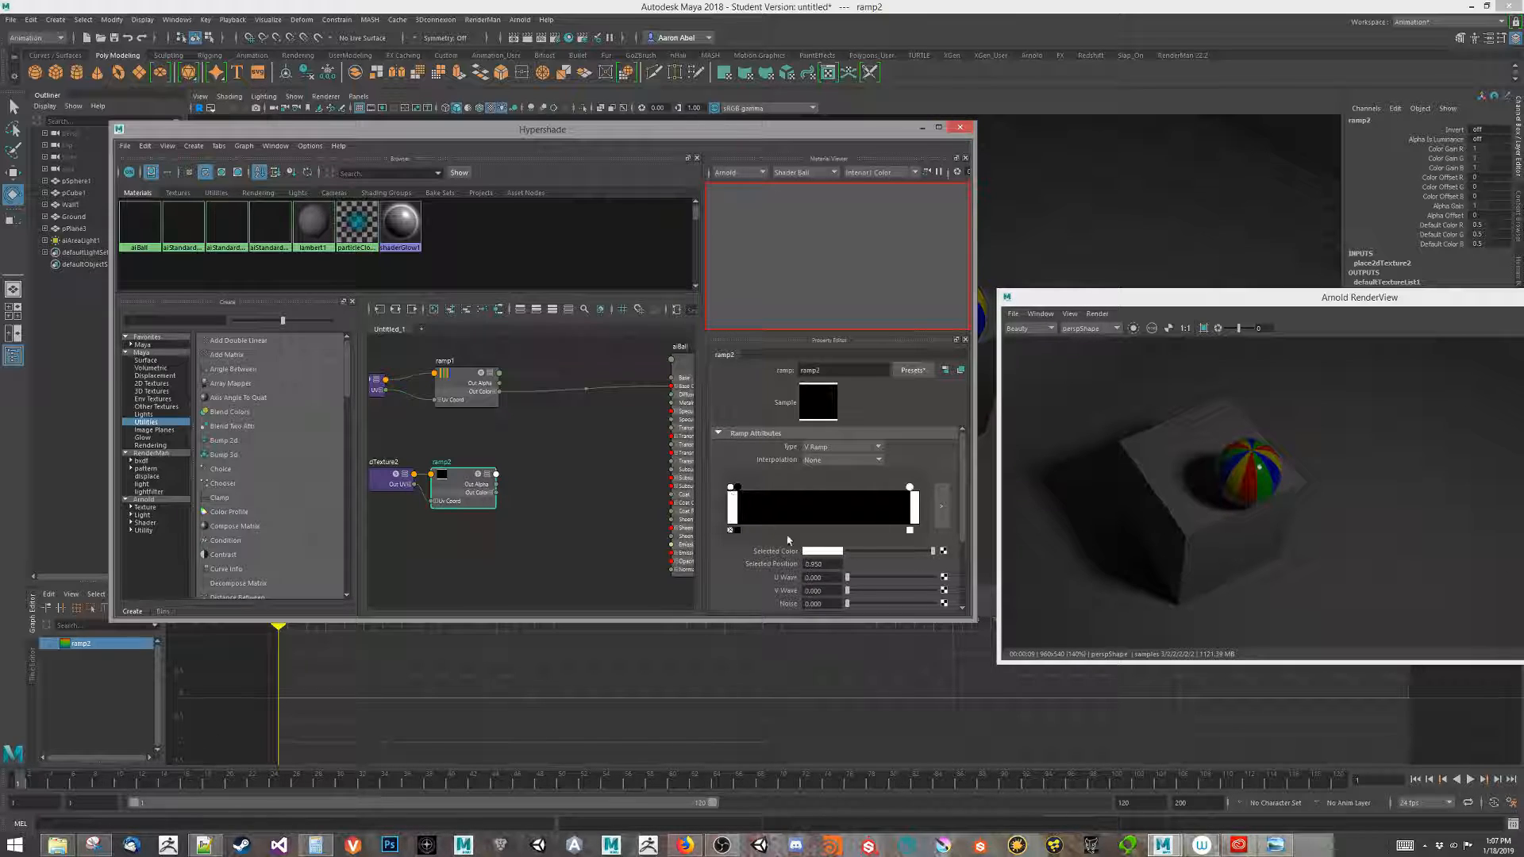
left_click(732, 487)
middle_click_drag(425, 563, 489, 557, "alt")
middle_click_drag(527, 526, 542, 523, "alt")
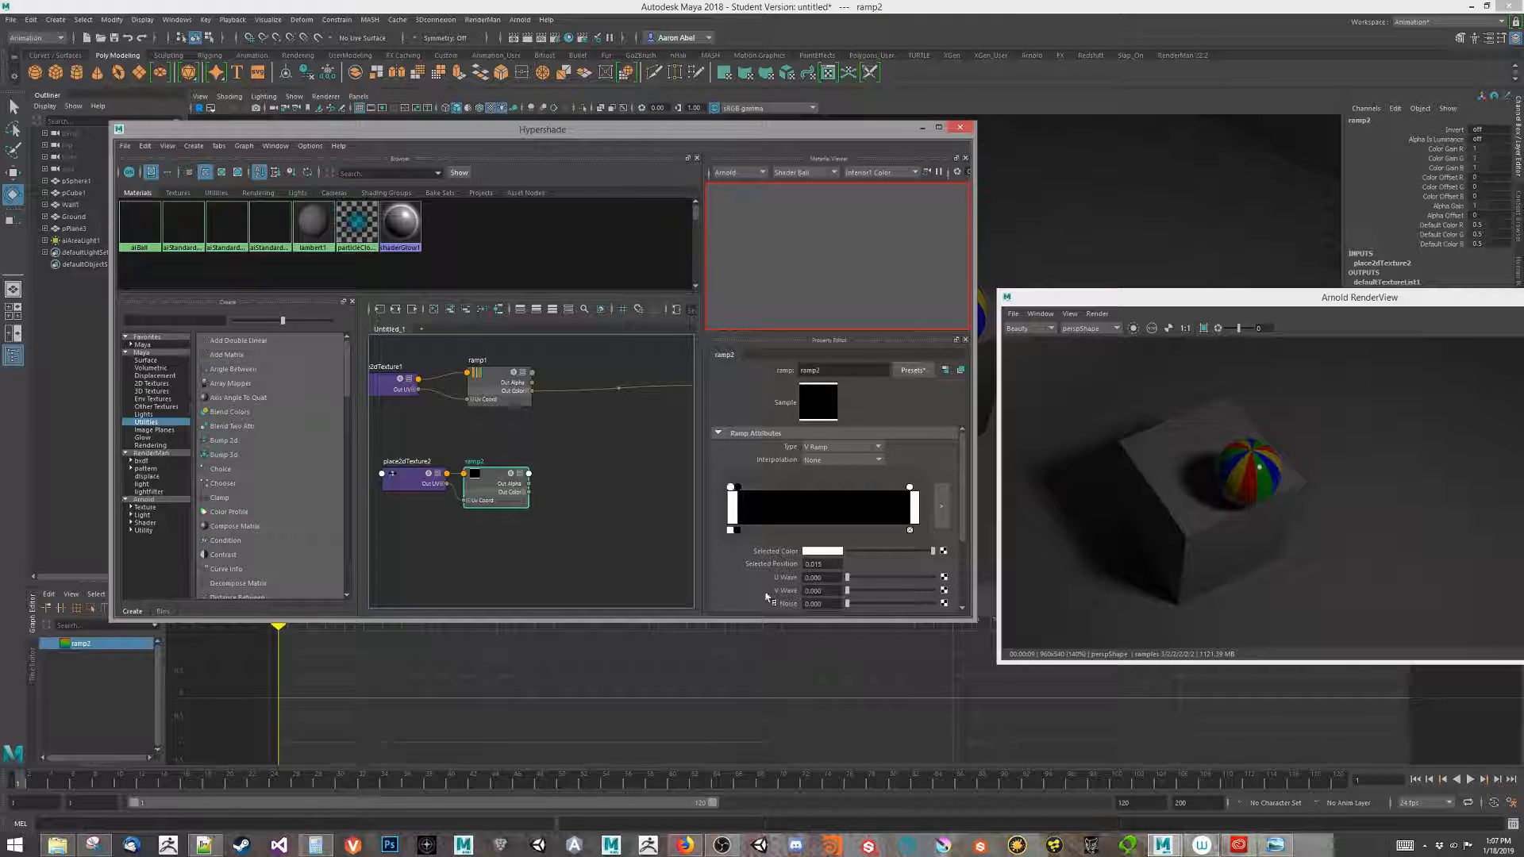
middle_click_drag(577, 481, 540, 486, "alt")
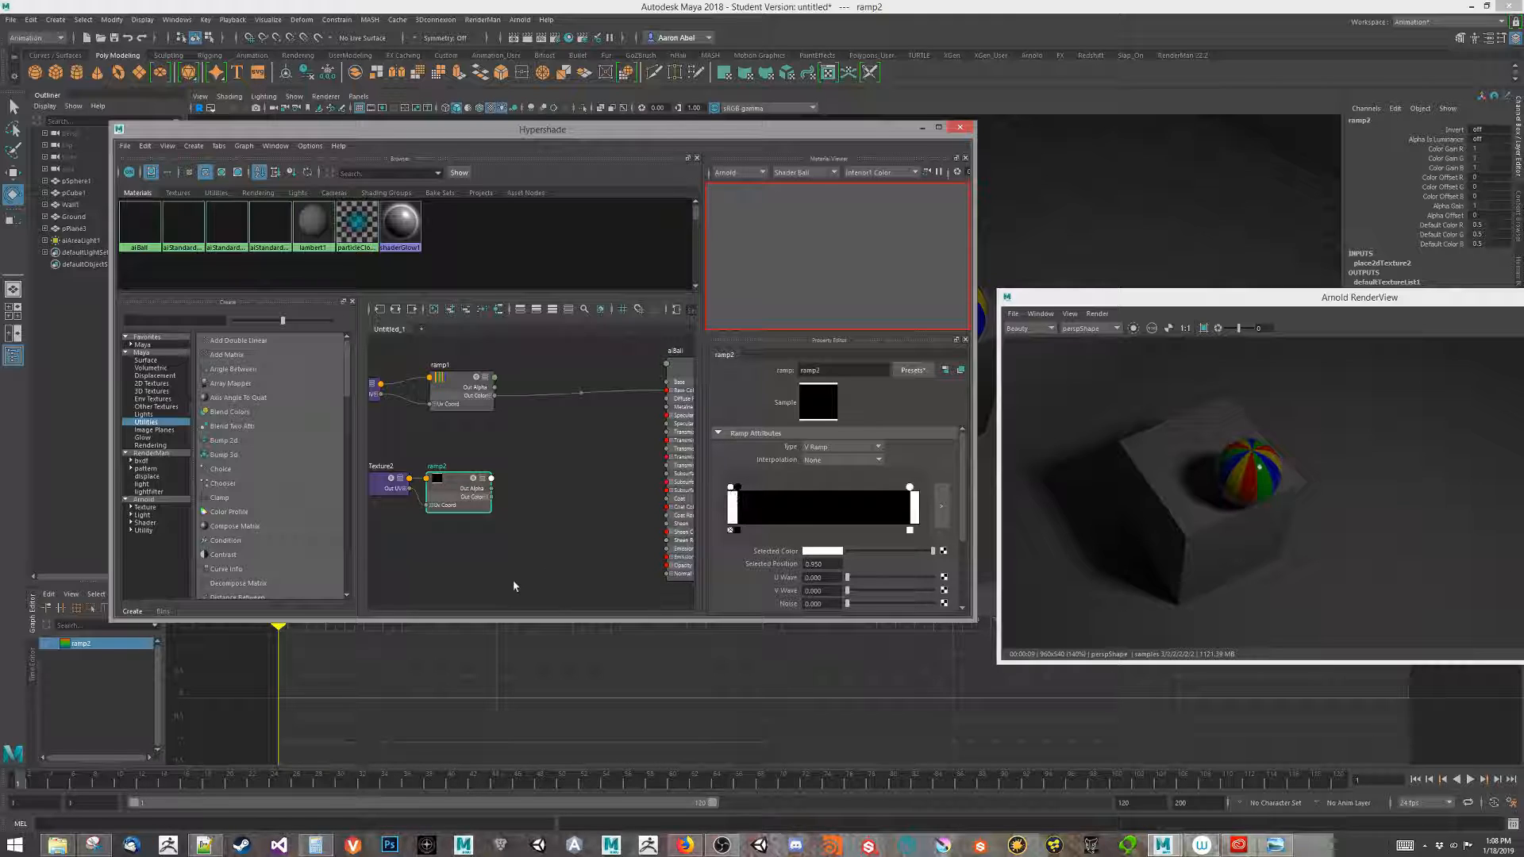
middle_click_drag(515, 586, 553, 553, "alt")
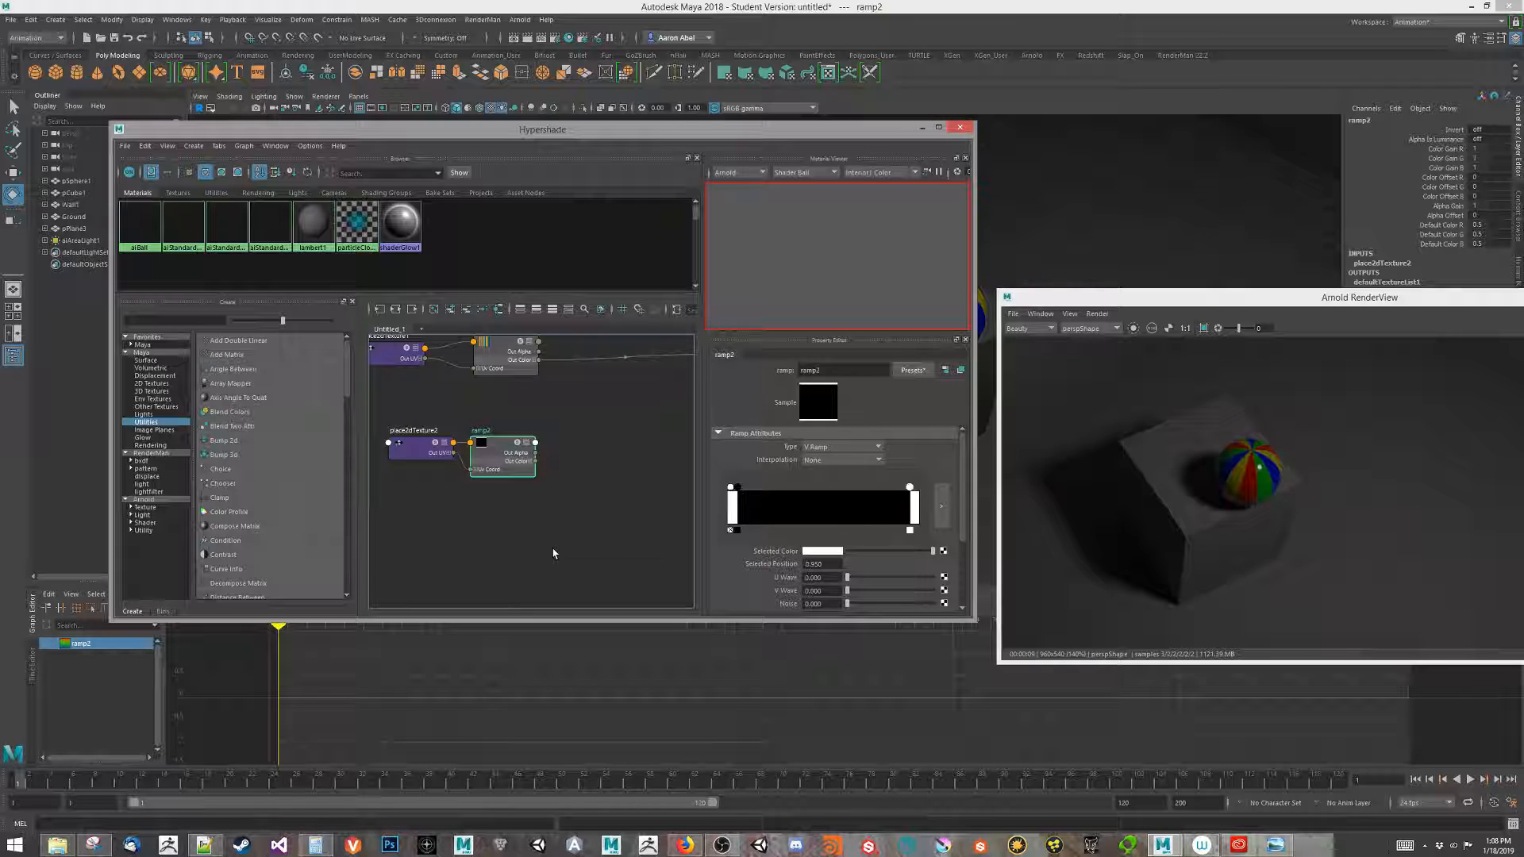
mouse_move(586, 539)
middle_mouse_down("alt")
mouse_move(554, 537)
mouse_move(544, 565)
mouse_move(562, 553)
middle_mouse_up("alt")
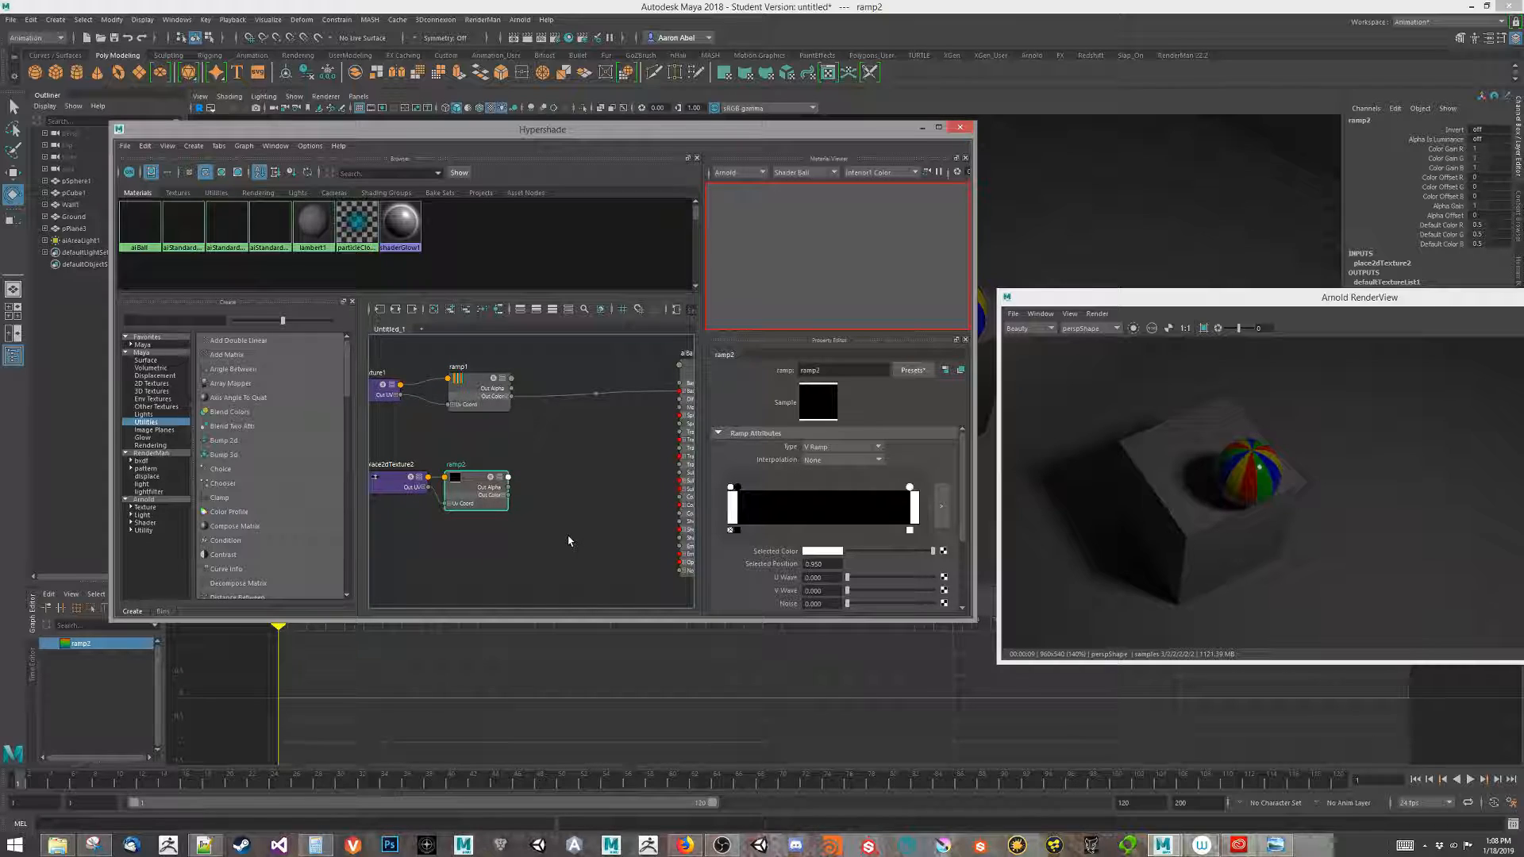
left_click(568, 541)
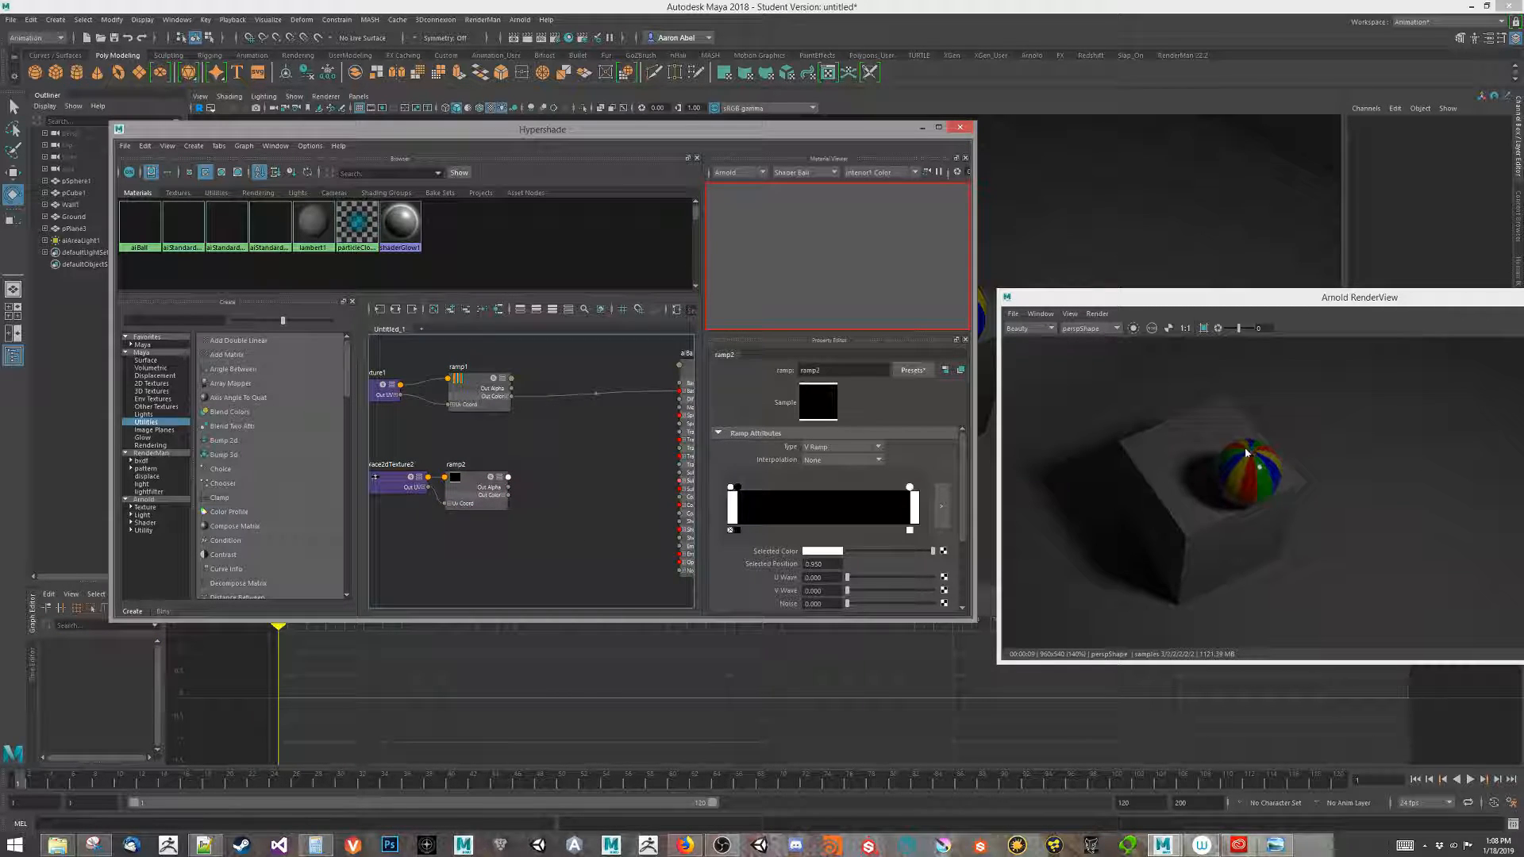
key("Tab")
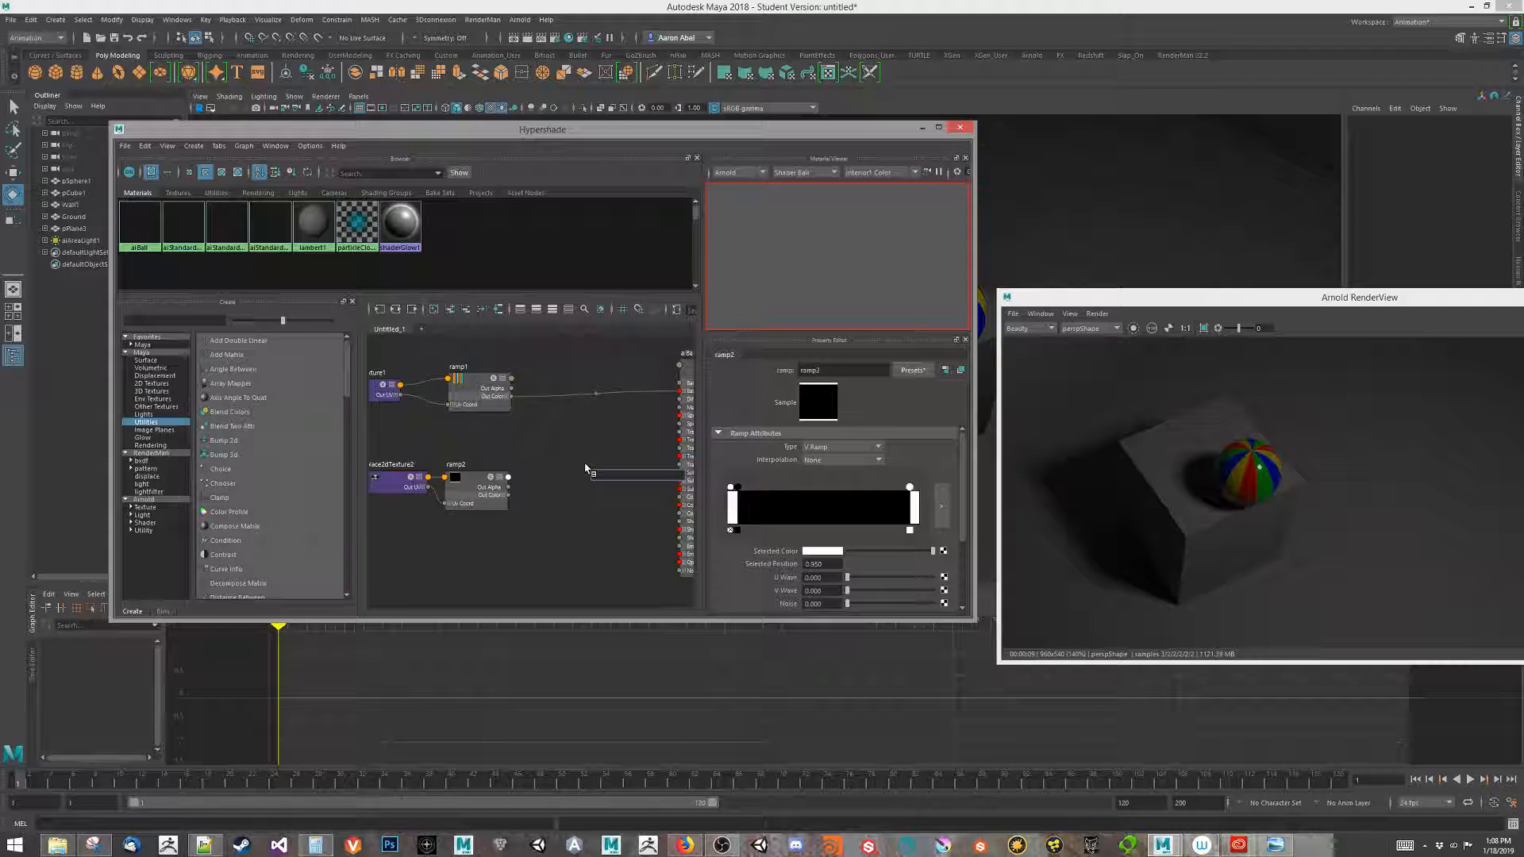
key("Escape")
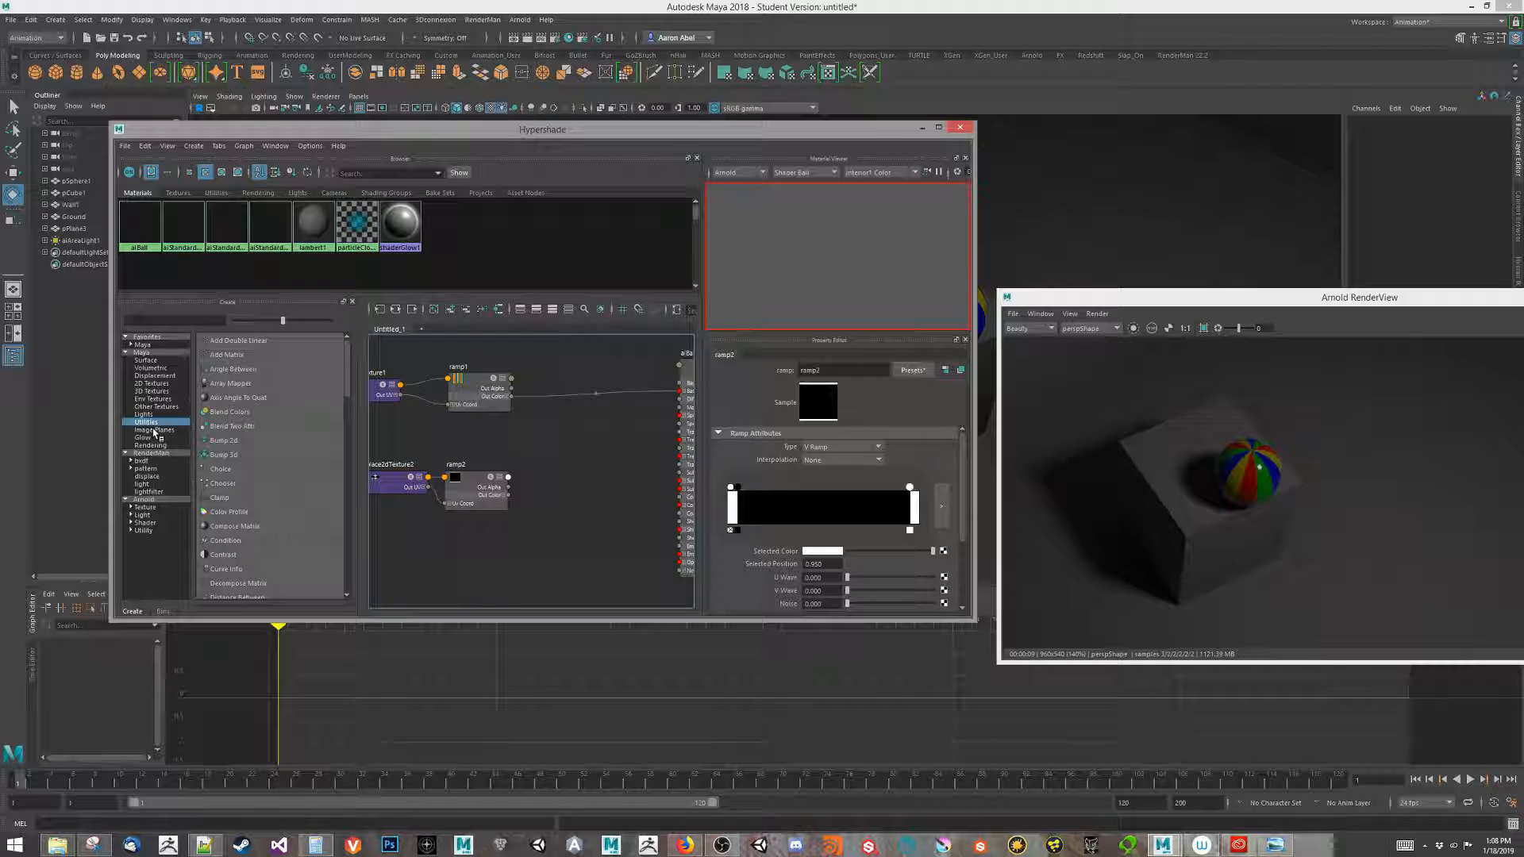
- Browse the 2D Textures and Utilities categories of the node creation list, returning to 2D Textures
left_click(159, 384)
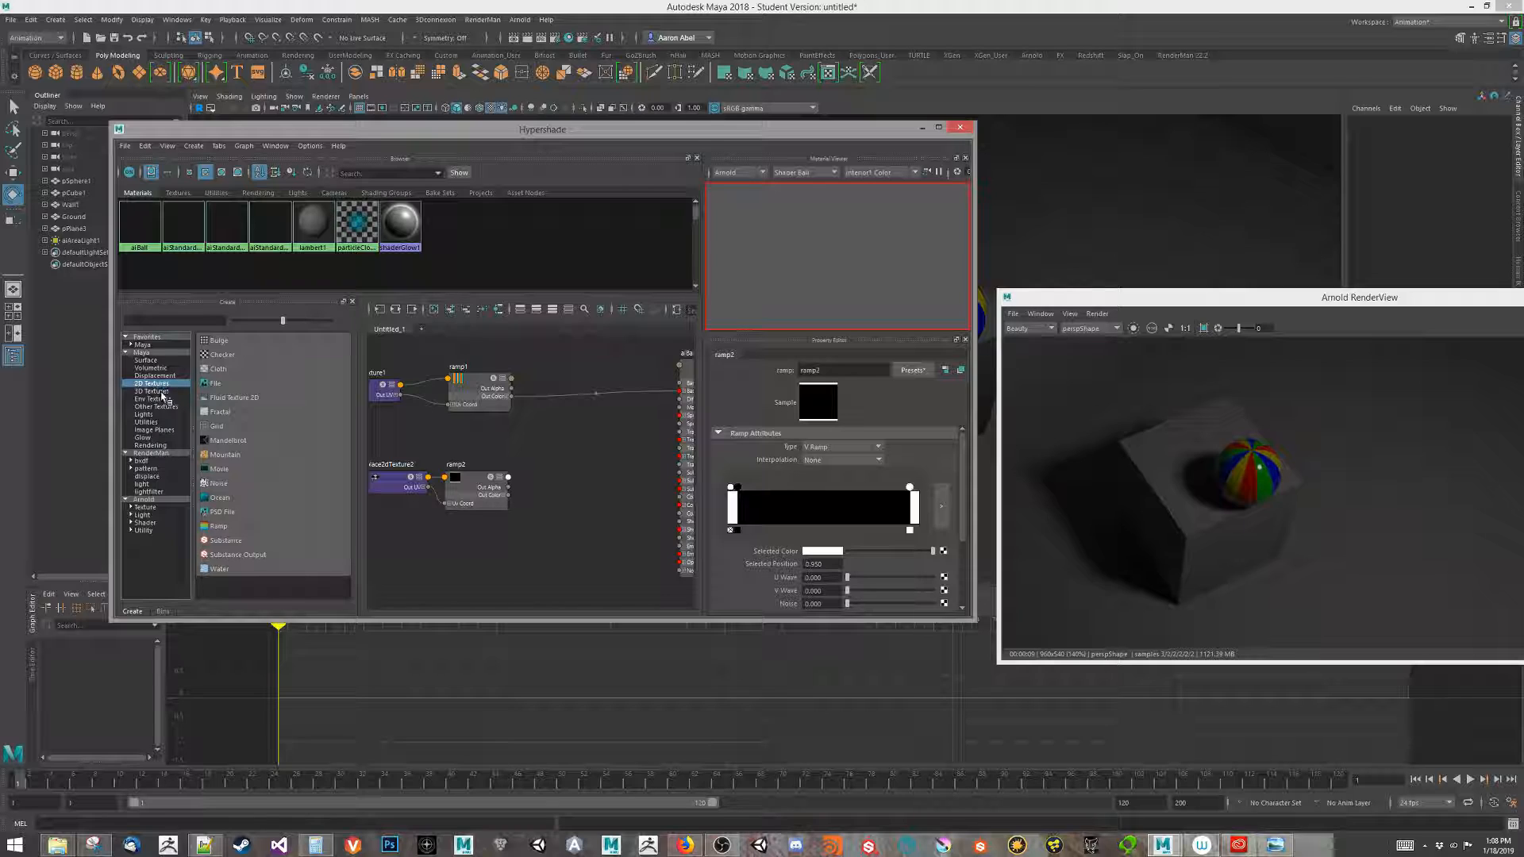
left_click(146, 423)
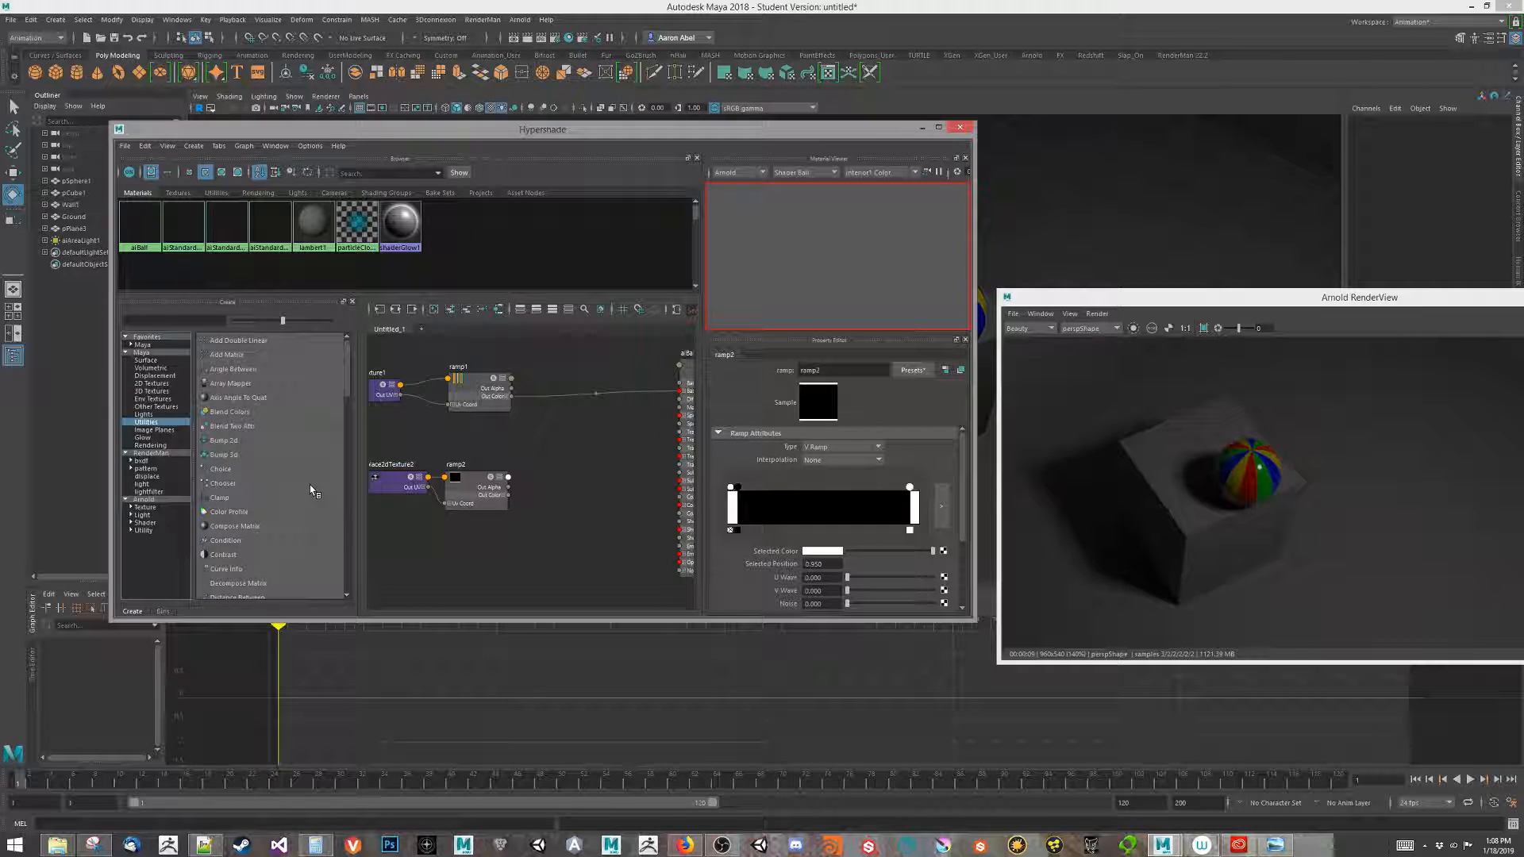
scroll(310, 486, "down", 2)
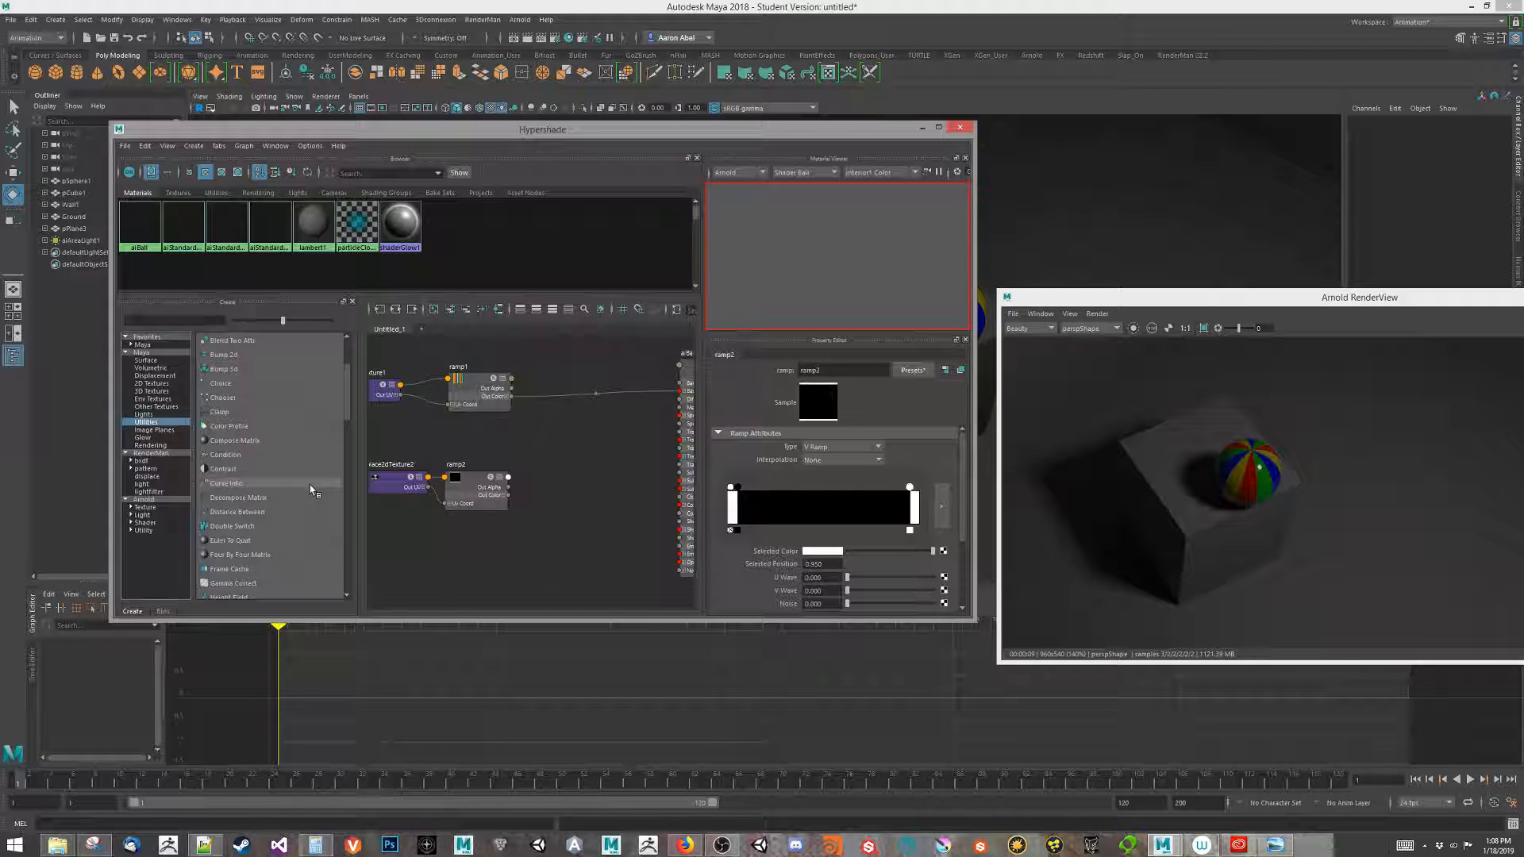
scroll(309, 484, "down", 5)
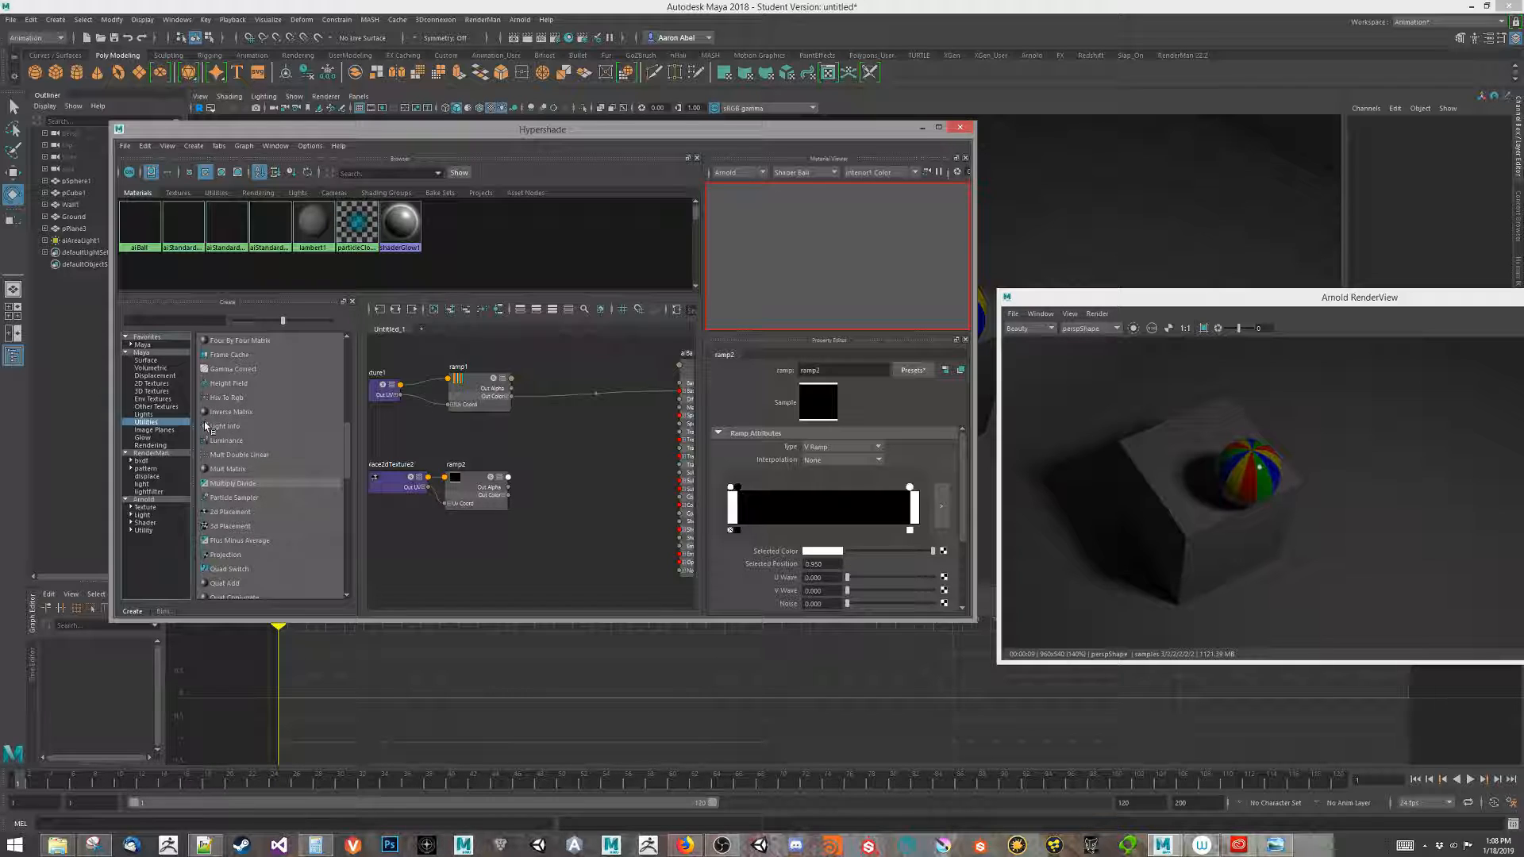
left_click(152, 384)
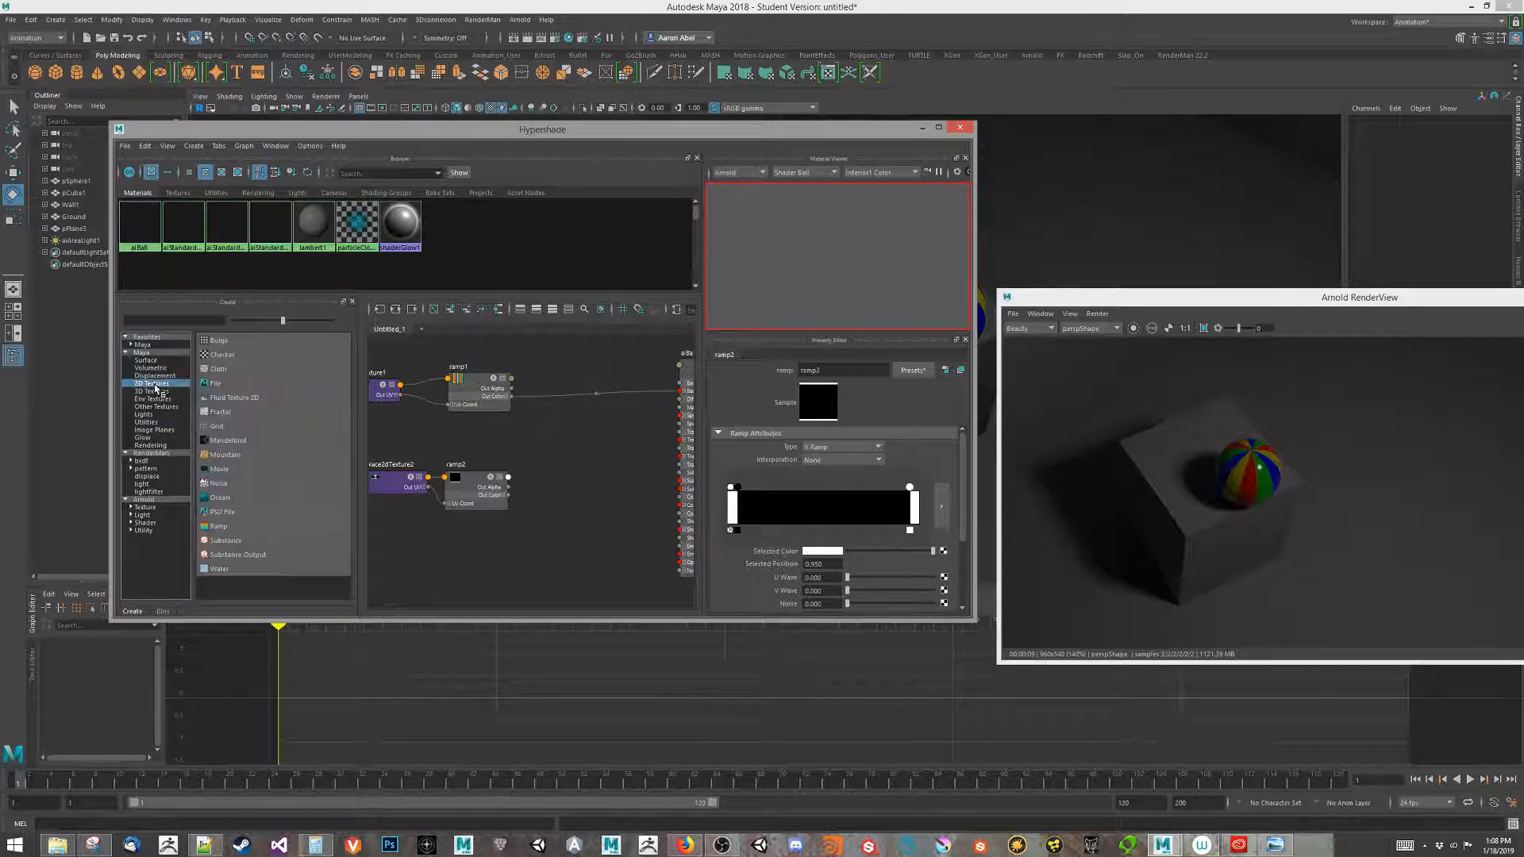
- Search the quick node-creation field for "lay", create a layeredTexture node and place it between the ramps and the ball material
key("Tab")
type("lay")
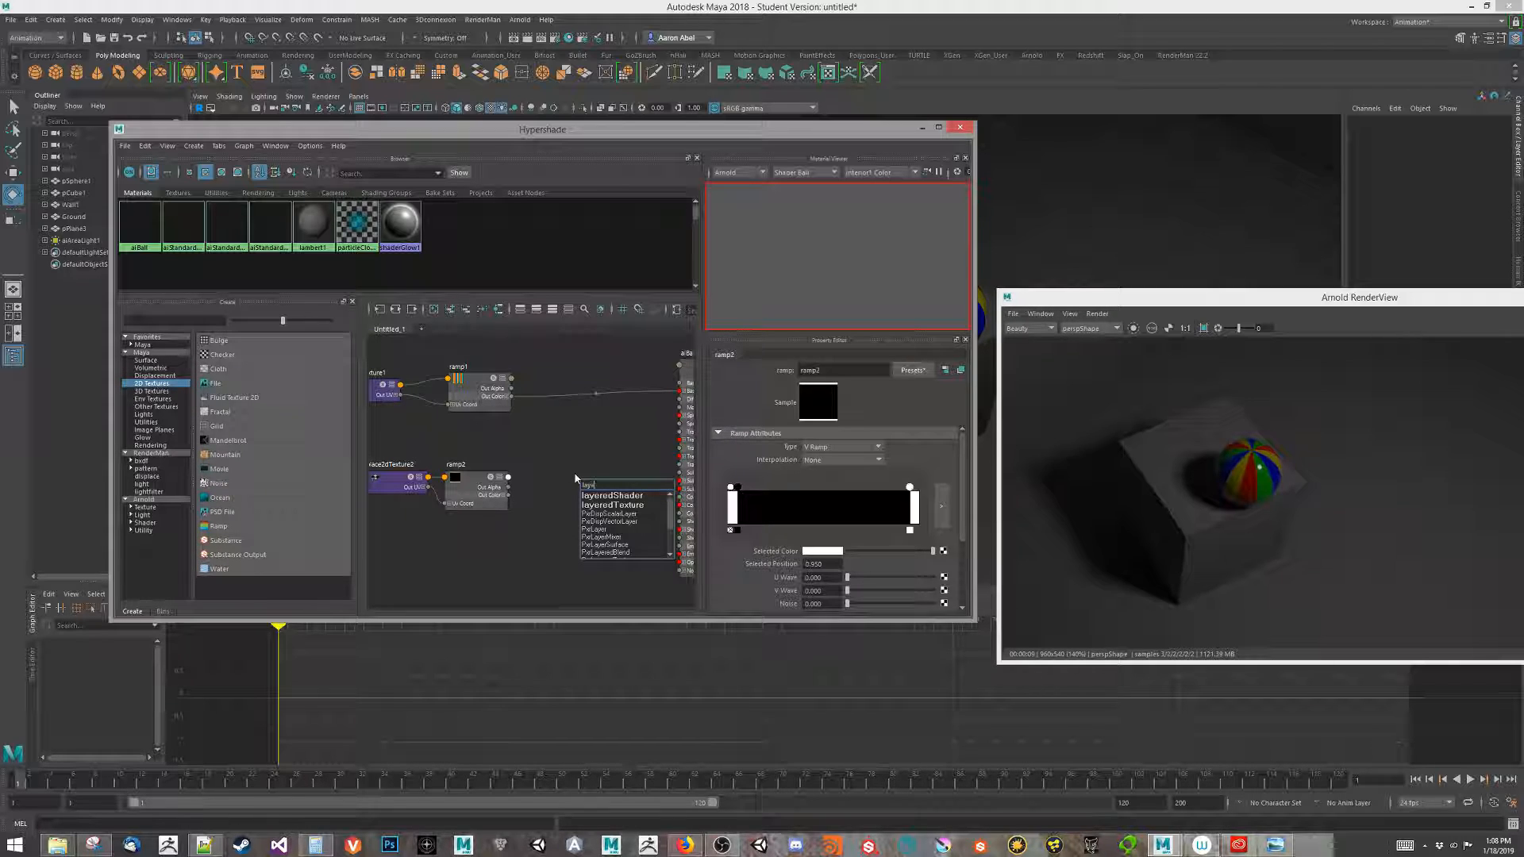
left_click(603, 505)
left_click_drag(585, 446, 573, 437)
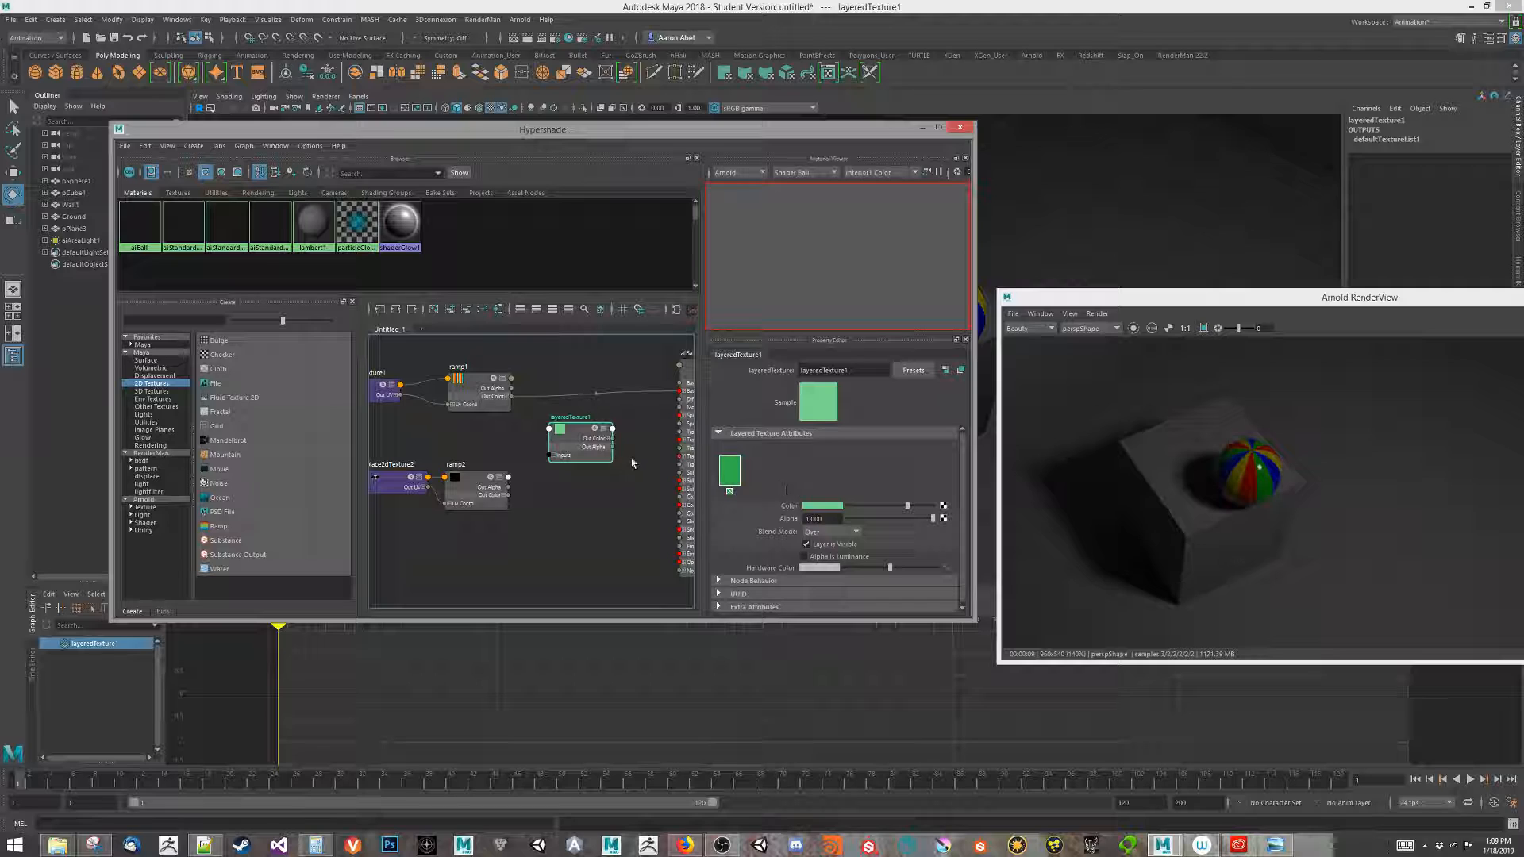
- Connect the multicolored ramp's Out Color to the layered texture's first input color and add the black-and-white ramp as a second layer
left_click(551, 455)
scroll(568, 519, "up", 2)
left_click(555, 442)
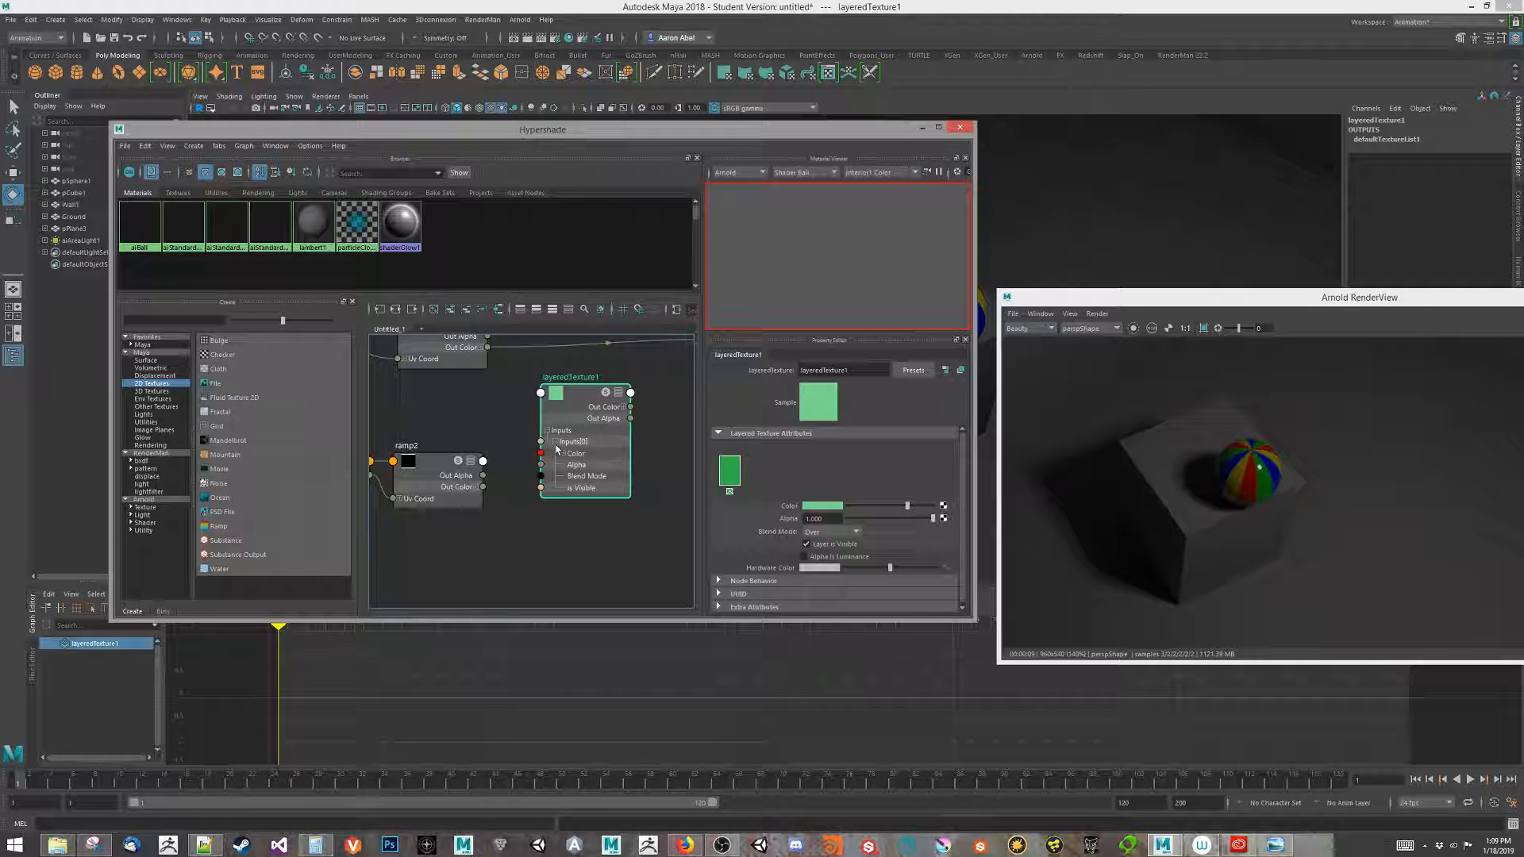
left_click(557, 442)
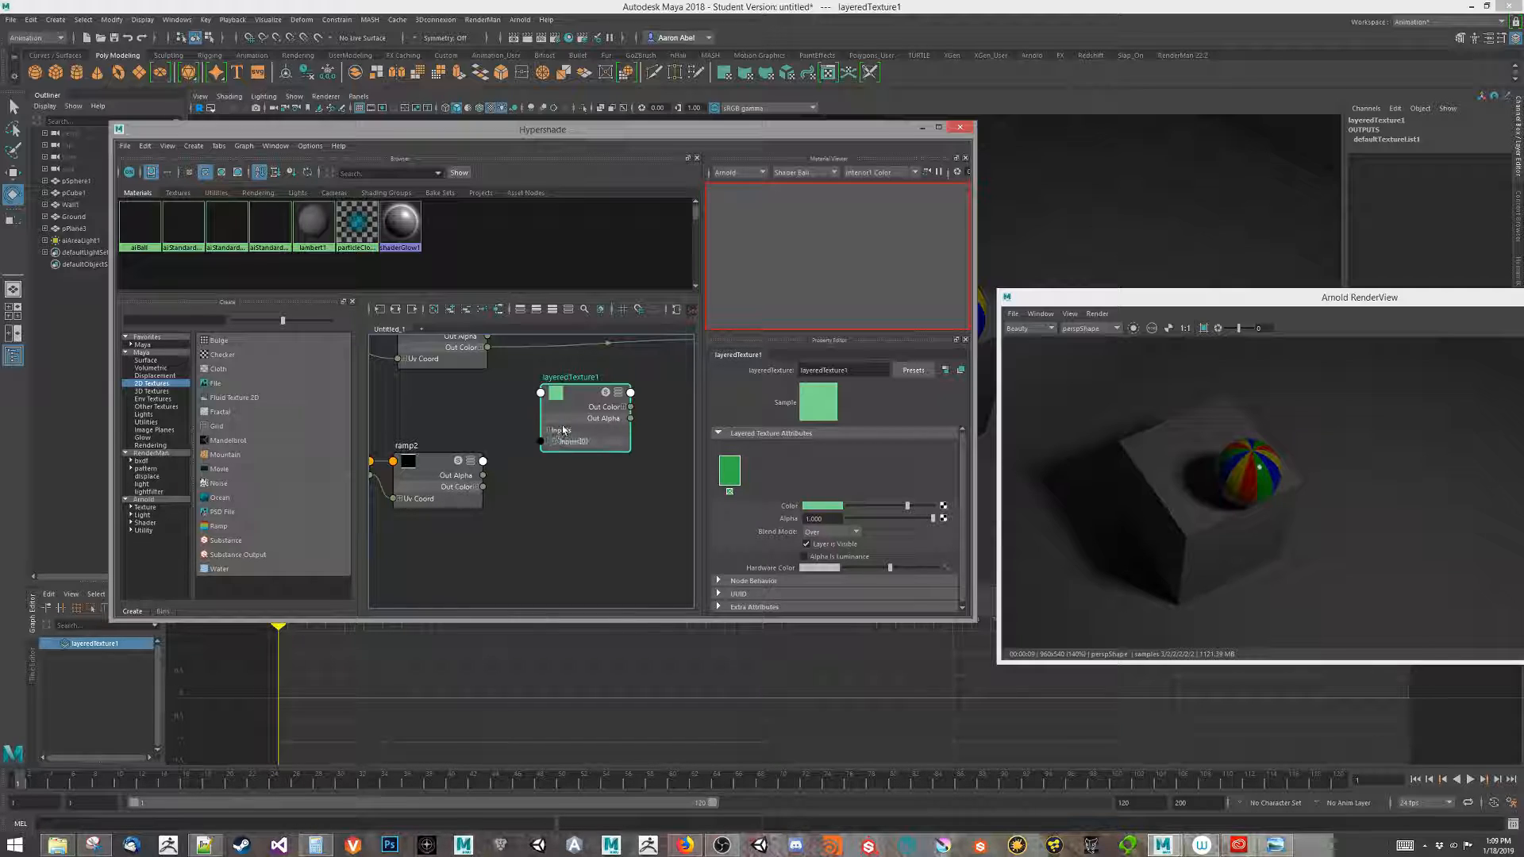
left_click(560, 442)
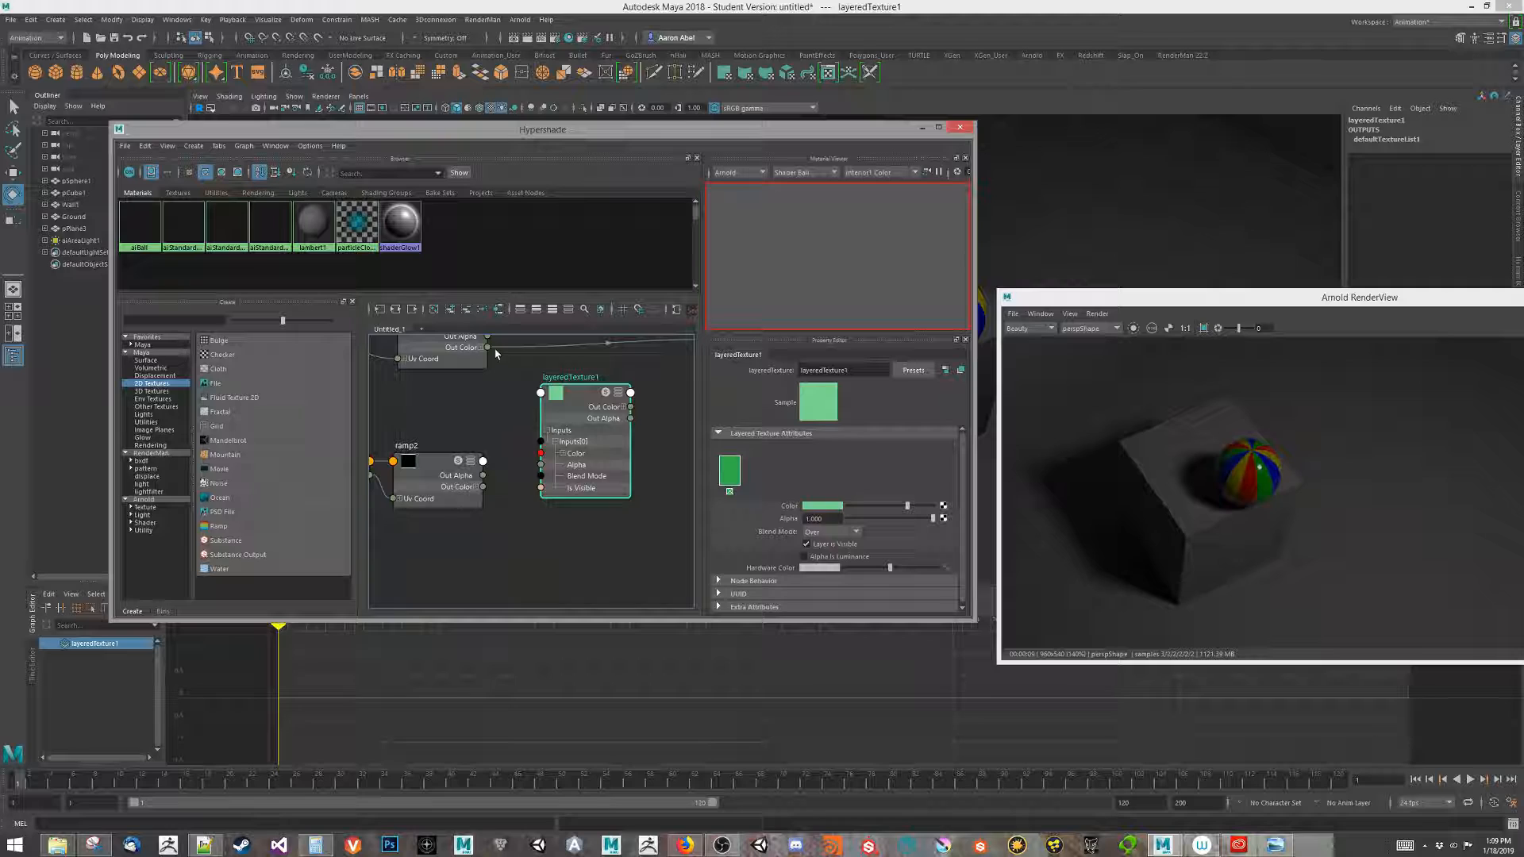
left_click_drag(490, 350, 540, 453)
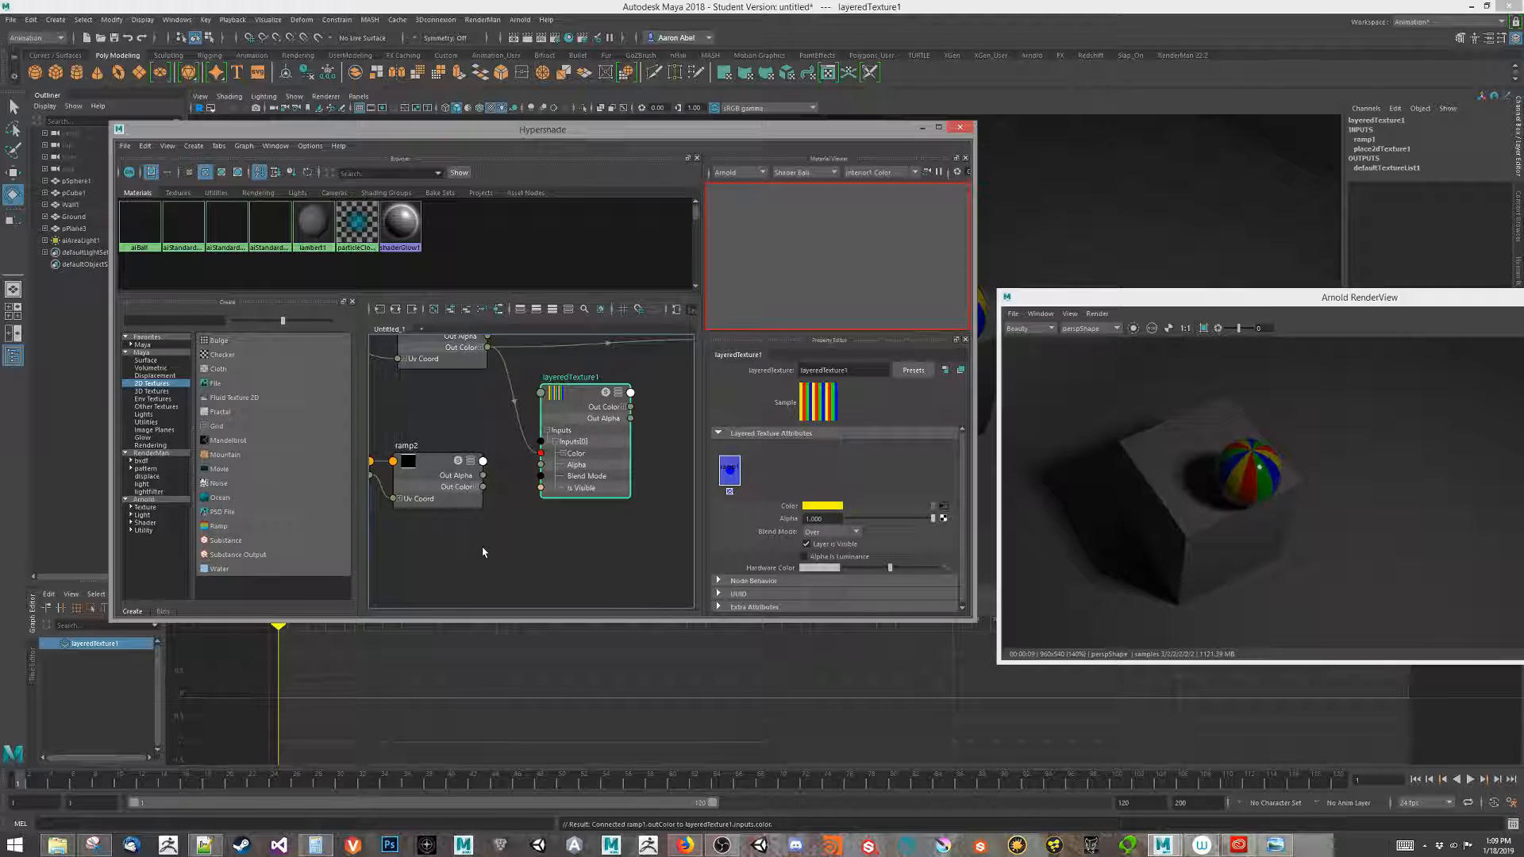
middle_click_drag(578, 565, 602, 554, "alt")
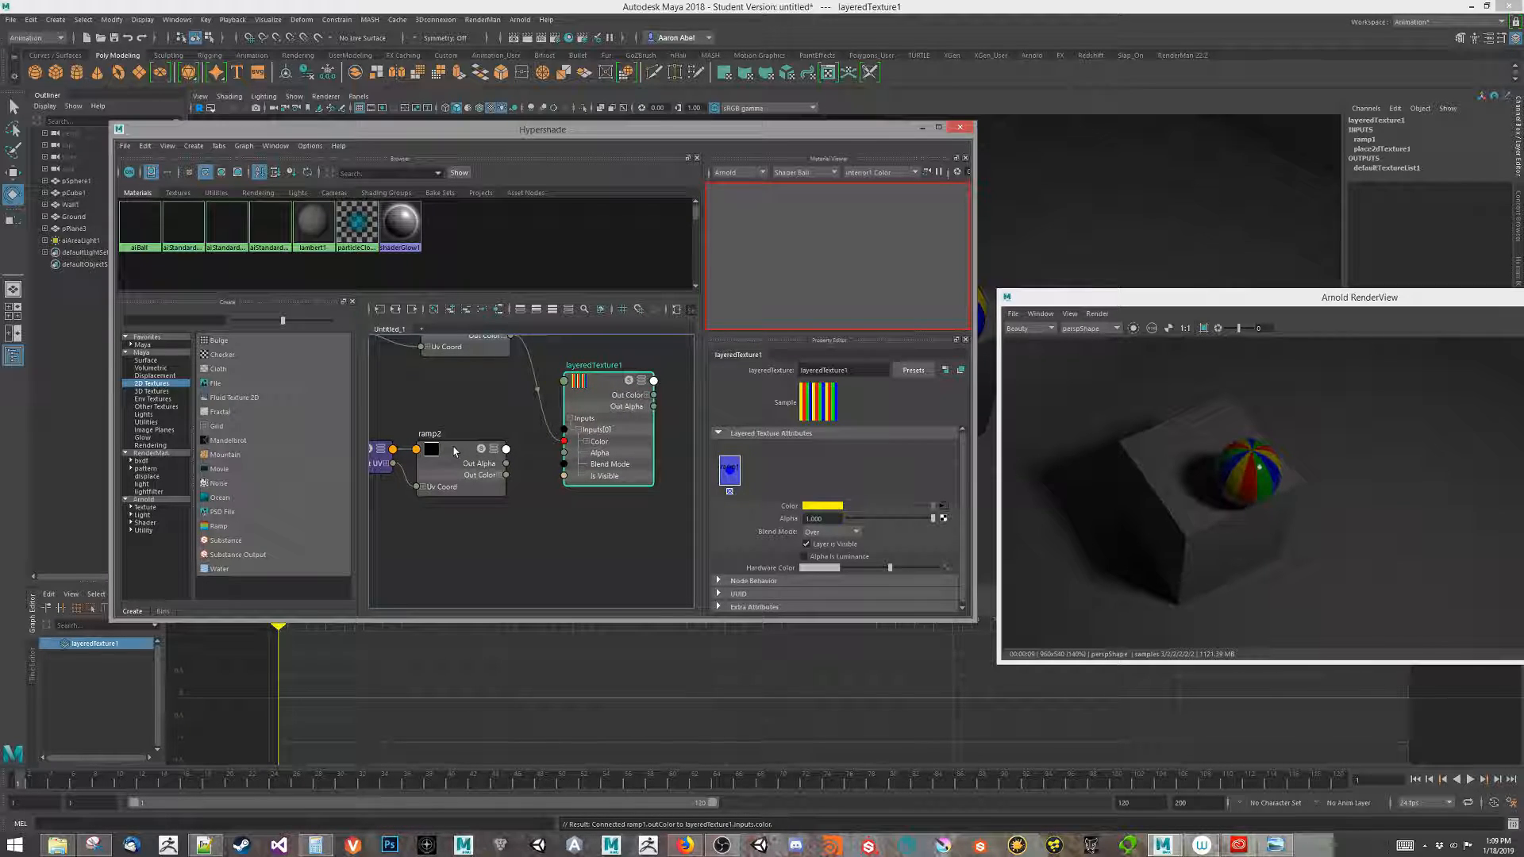
middle_click_drag(455, 451, 794, 497)
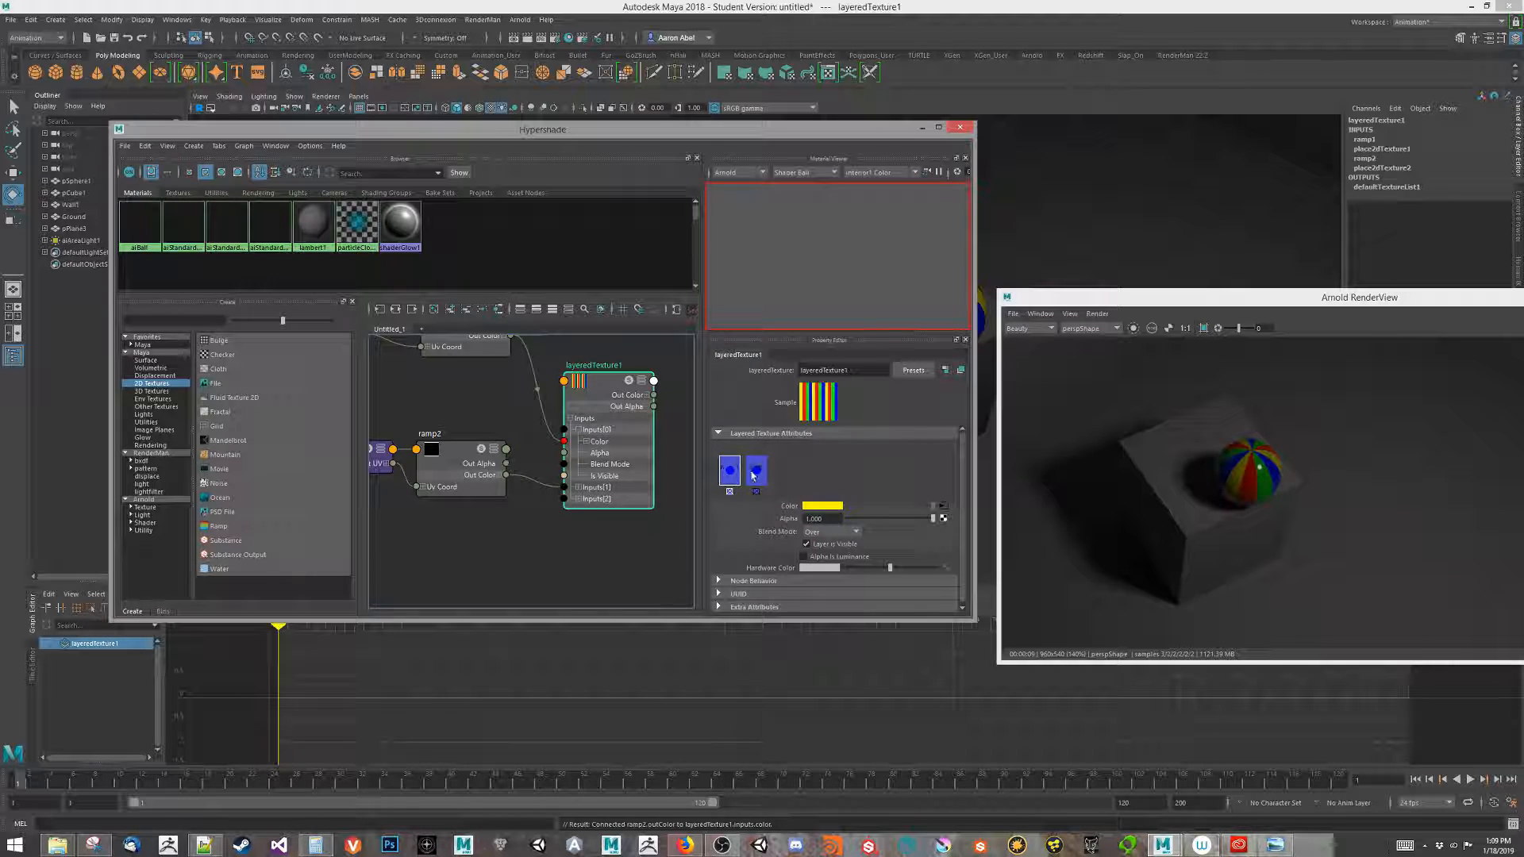
- Move the black-and-white ramp layer ahead of the multicolored layer in the layered texture and set its blend mode to Add
left_click(755, 473)
left_click(720, 475)
left_click(753, 472)
left_click(724, 471)
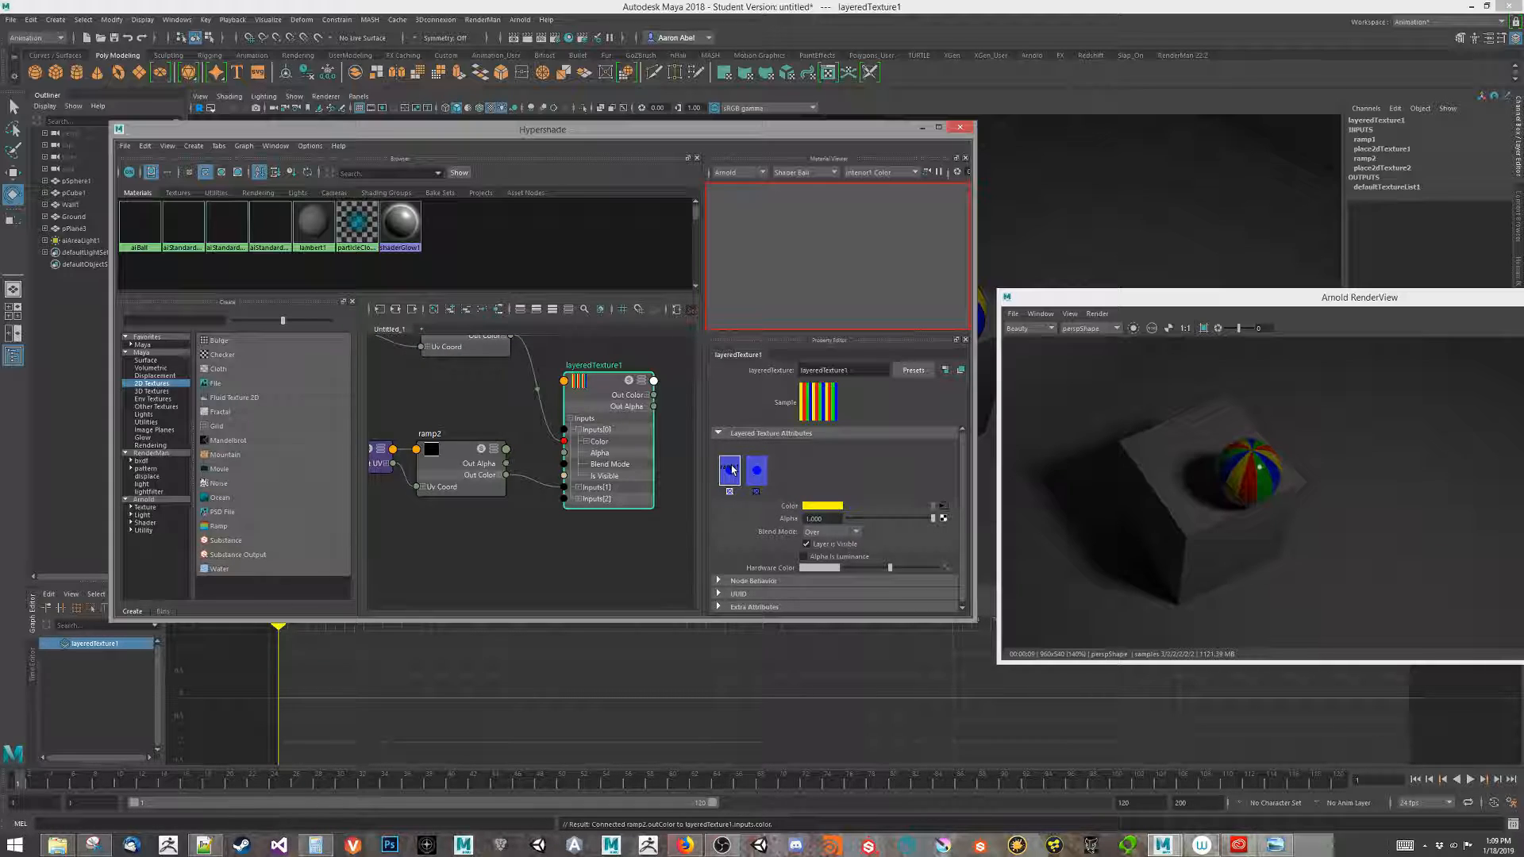
left_click(755, 470)
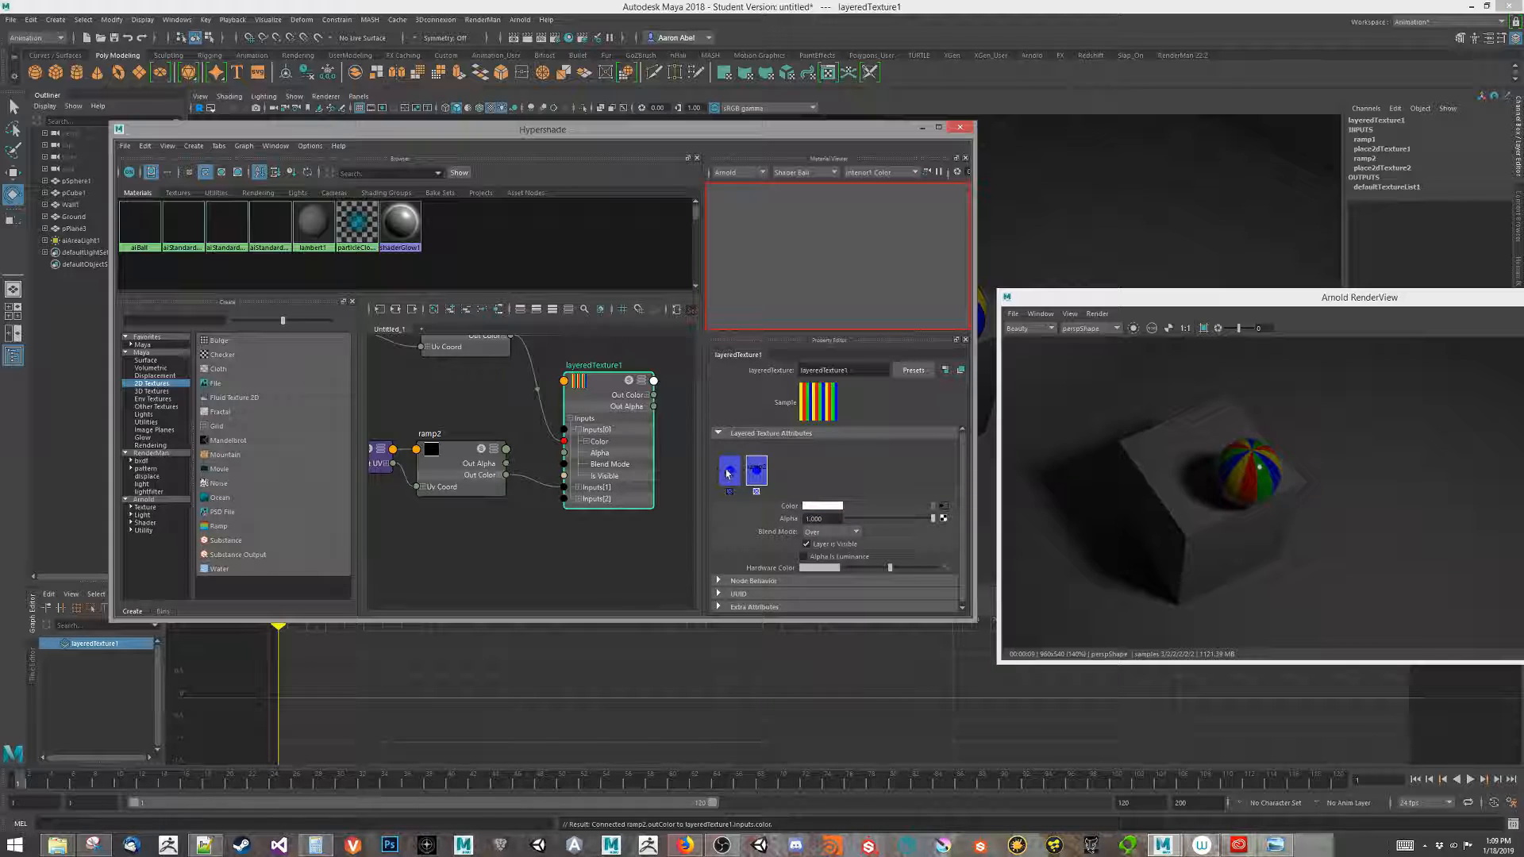
middle_click_drag(756, 468, 717, 473)
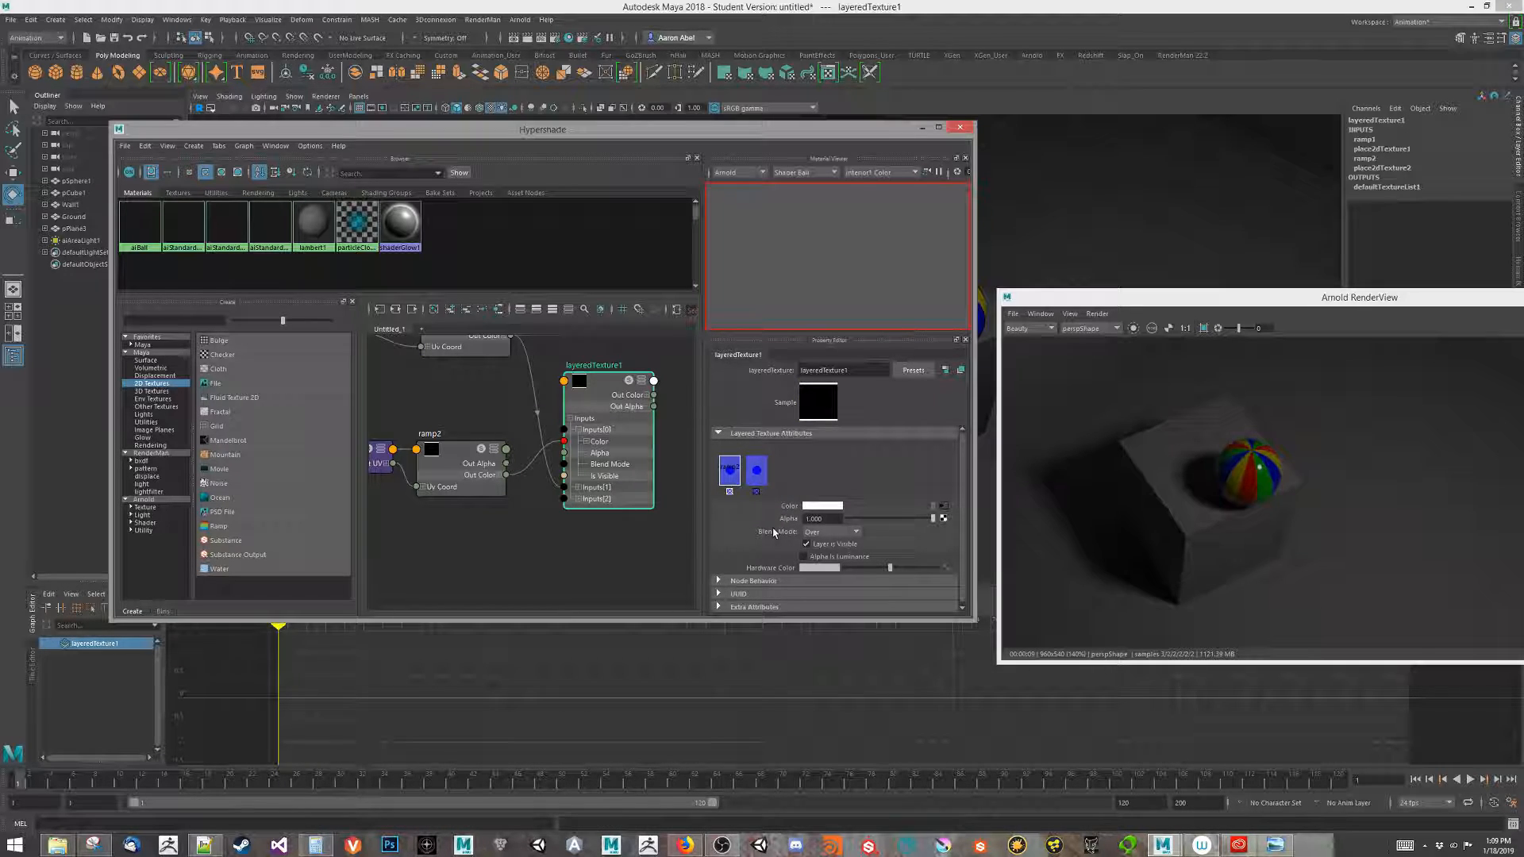
left_click(821, 531)
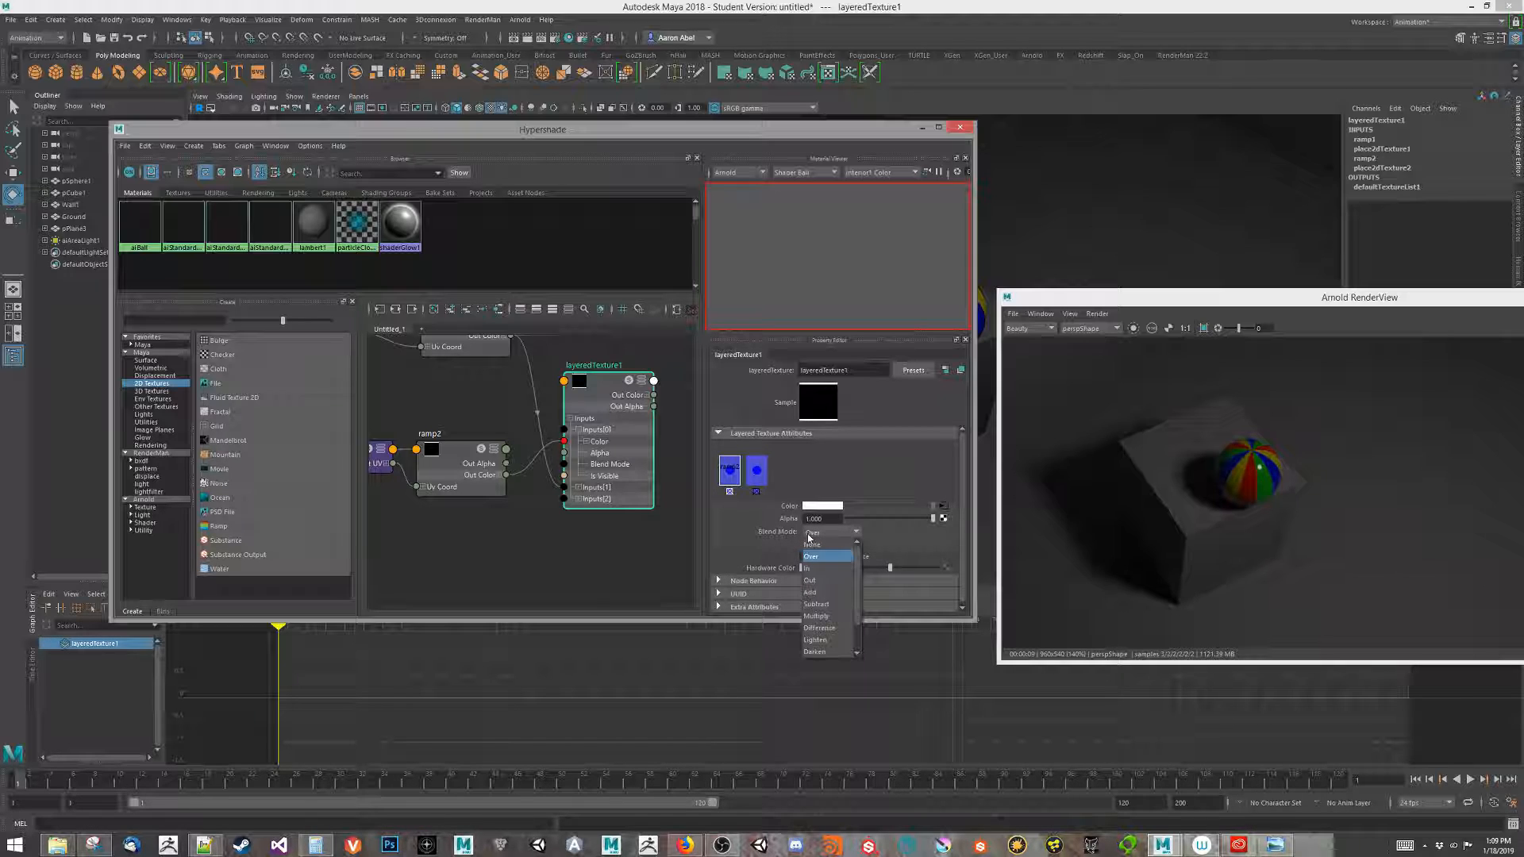
left_click(820, 598)
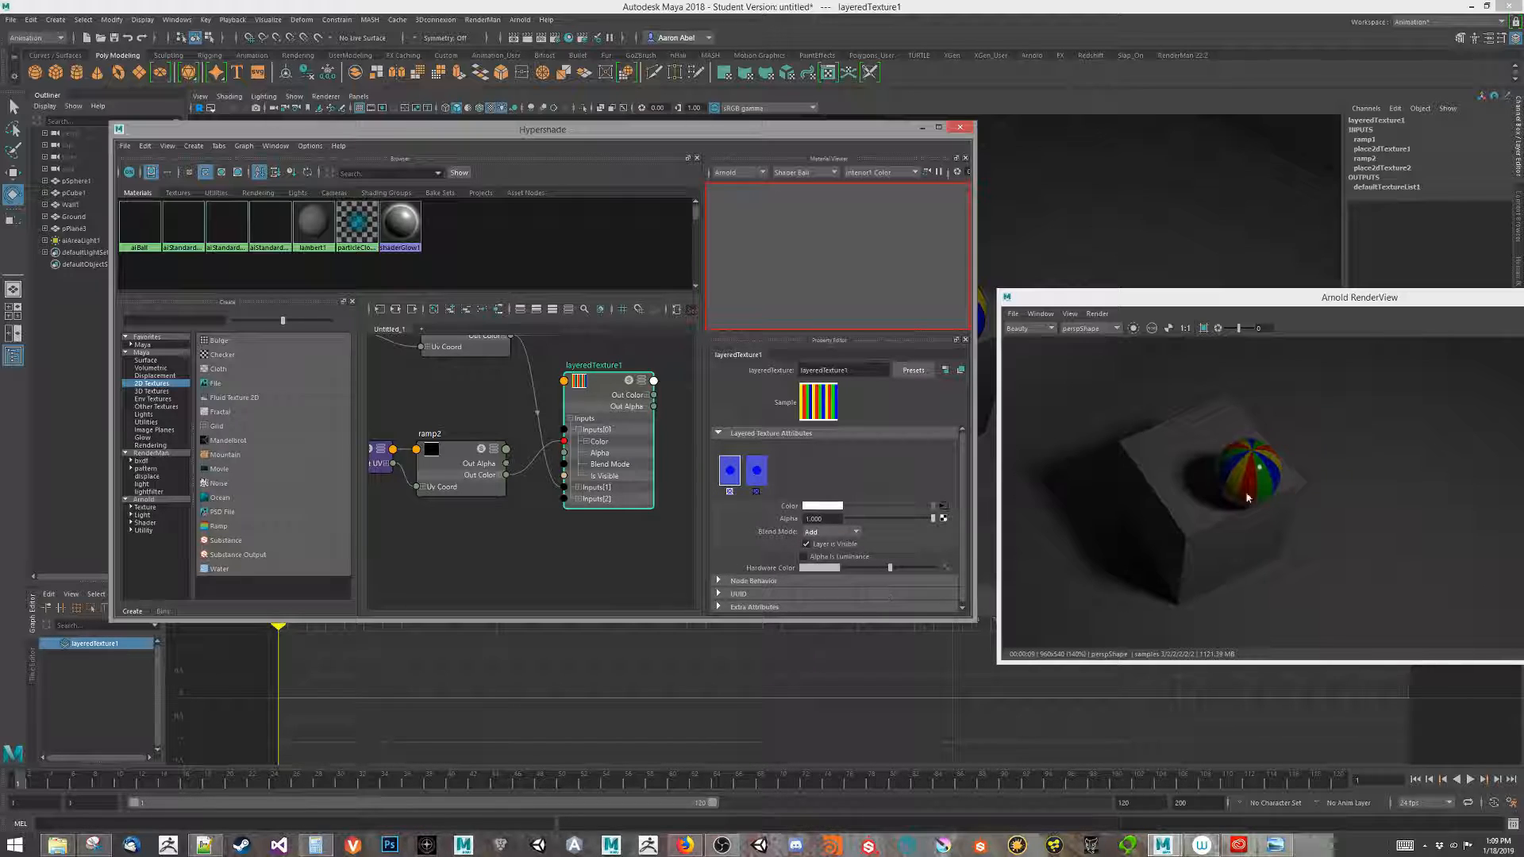
- Connect the layered texture's Out Color to the ball material's Base Color and inspect the ball in the render
middle_click_drag(681, 518, 560, 551)
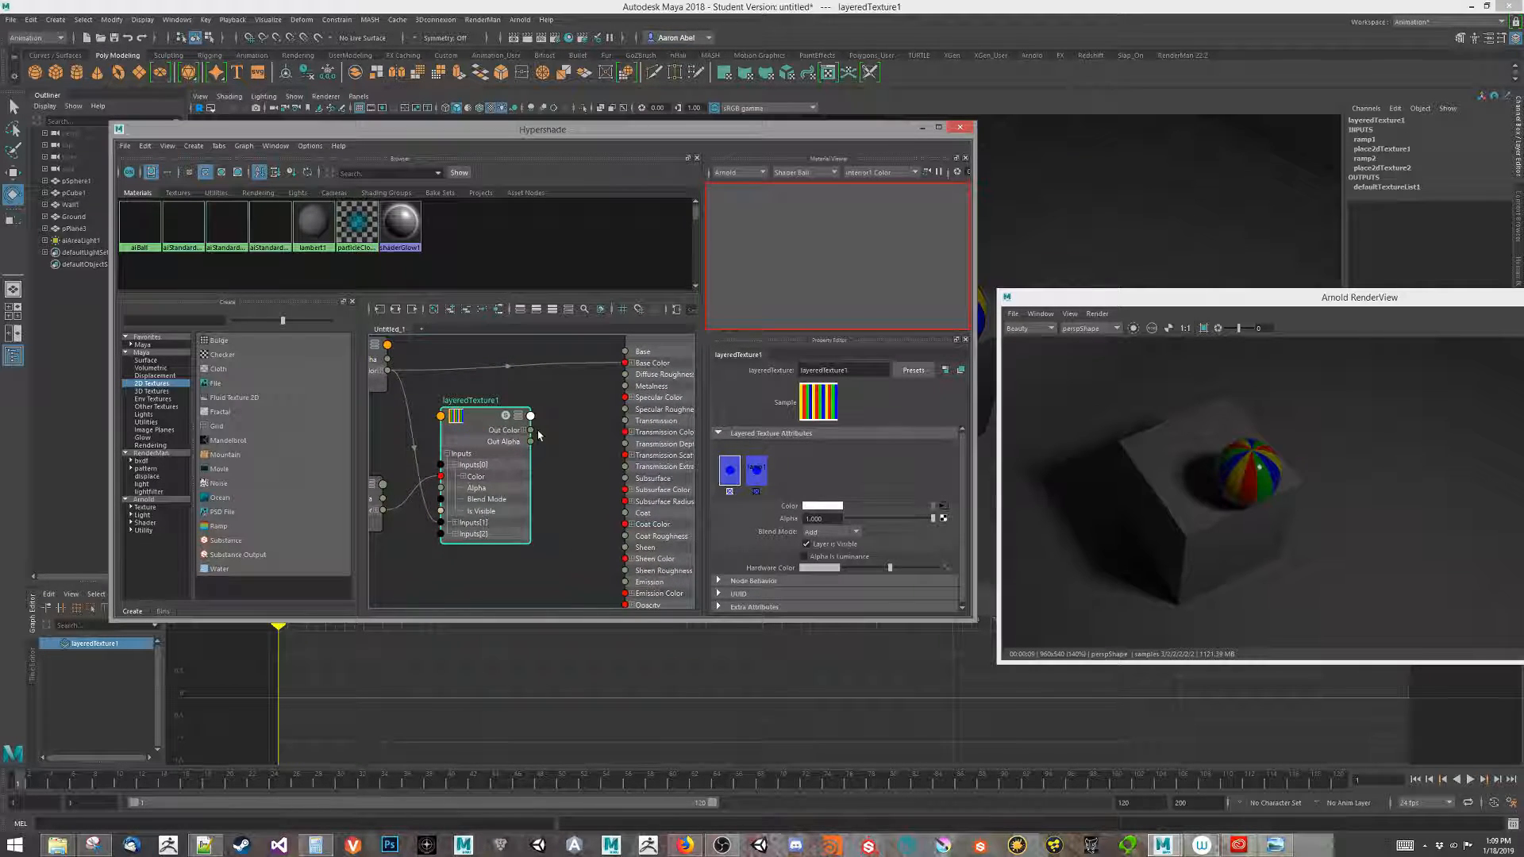
left_click_drag(530, 430, 631, 370)
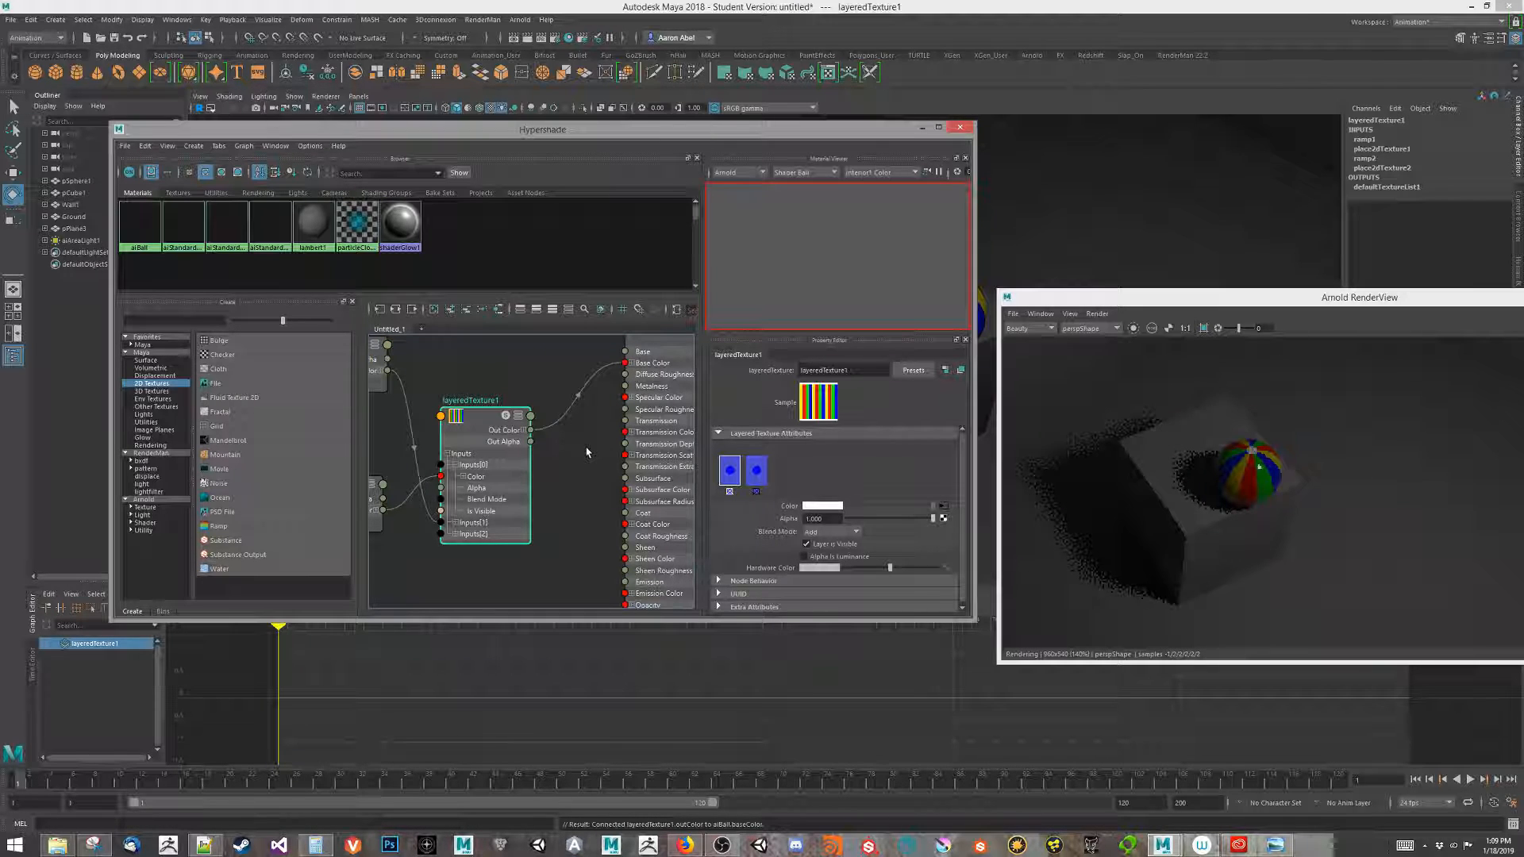
scroll(1260, 480, "up", 2)
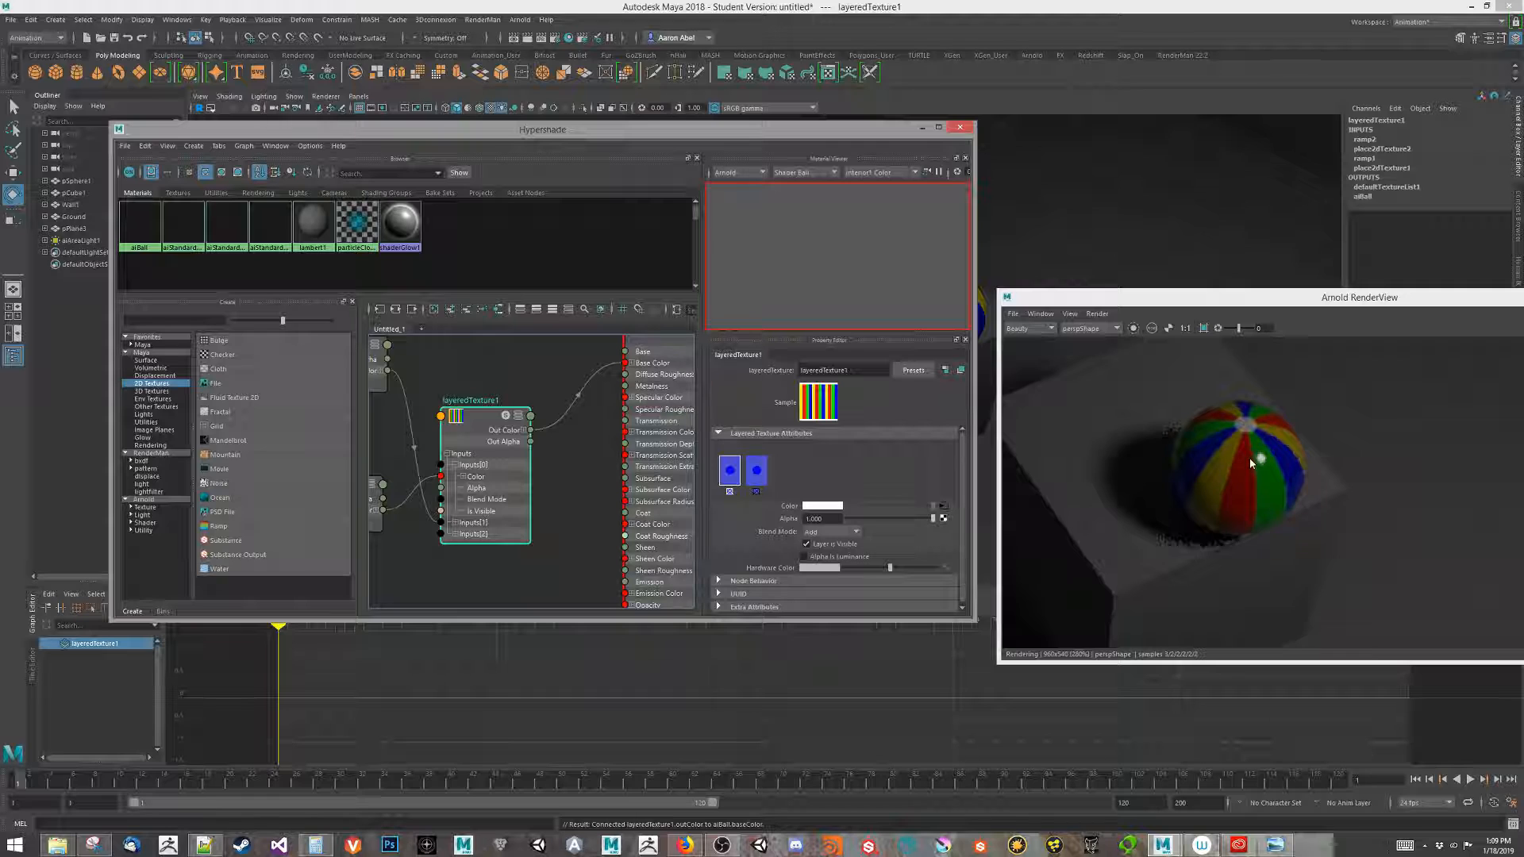
- Widen the white end bands of the black-and-white ramp, moving the black stop to about 0.11 and the upper white stop to 0.920
middle_click_drag(437, 564, 601, 537, "alt")
left_click(488, 470)
left_click(742, 490)
left_click_drag(742, 490, 749, 490)
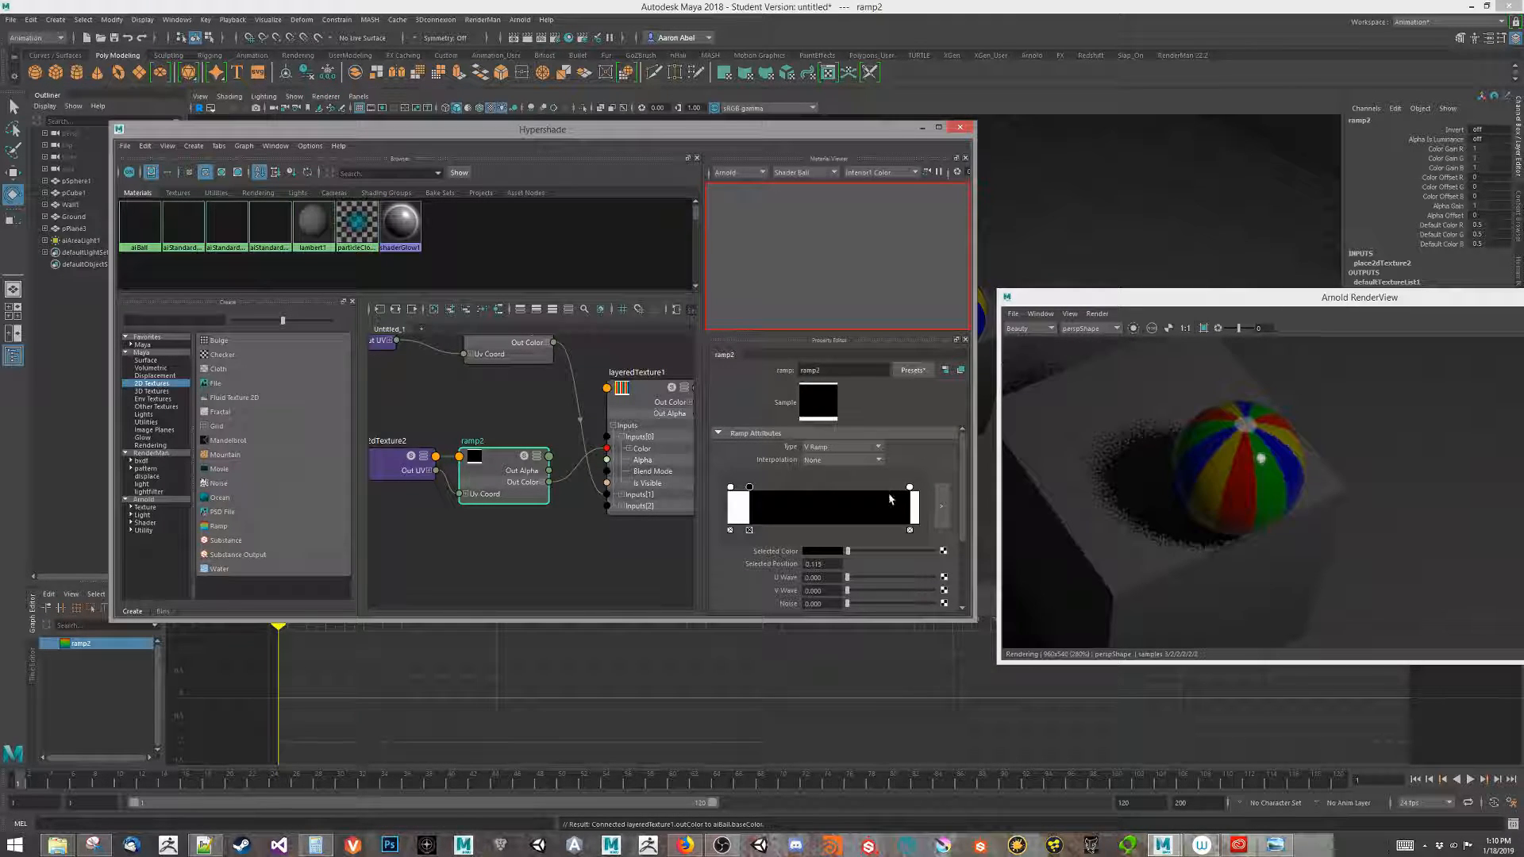
left_click_drag(909, 487, 905, 489)
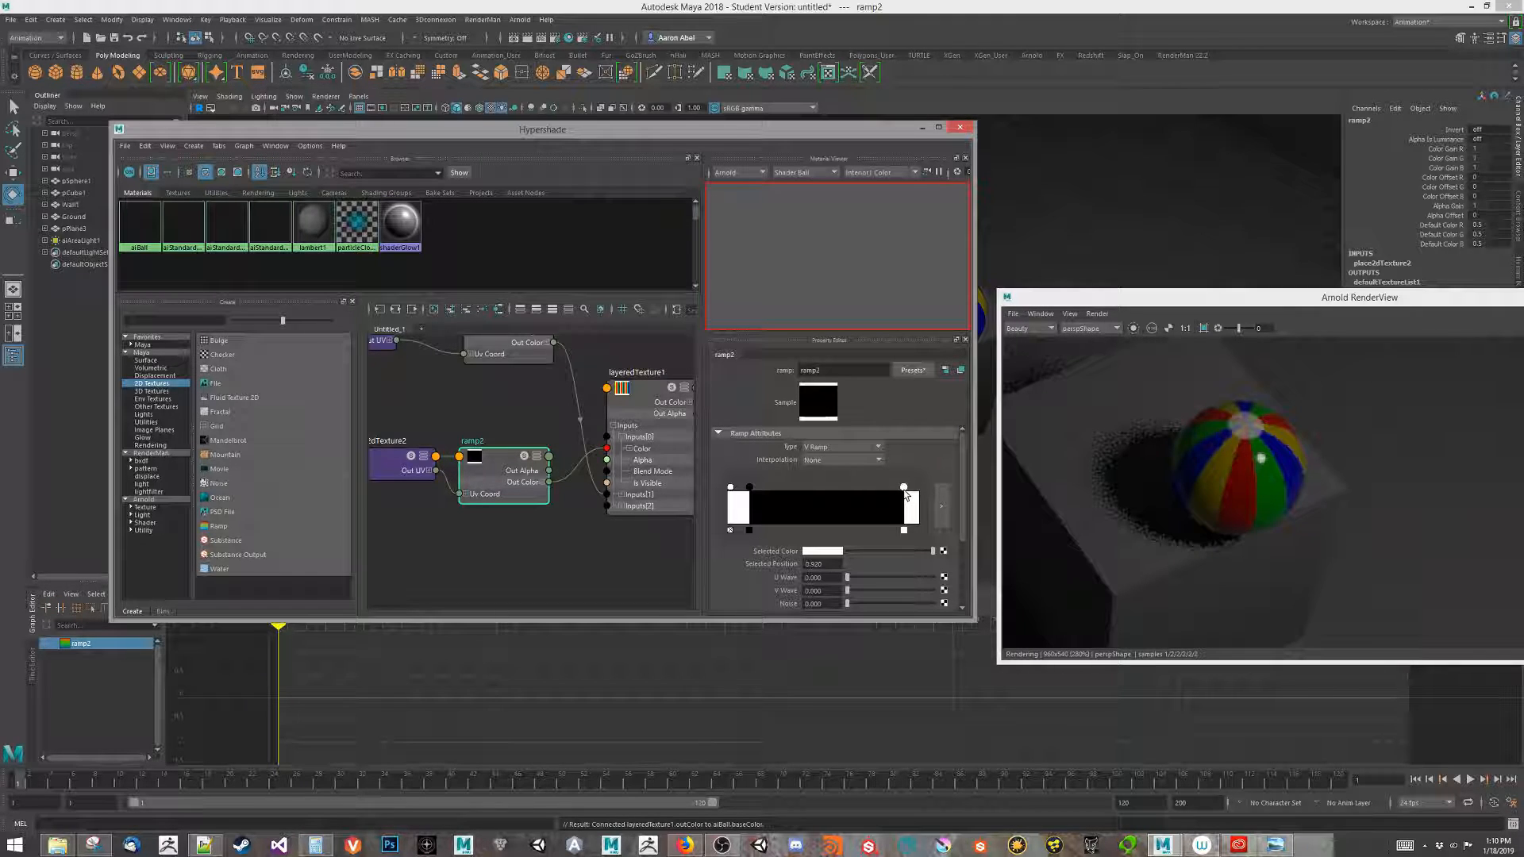
left_click(826, 551)
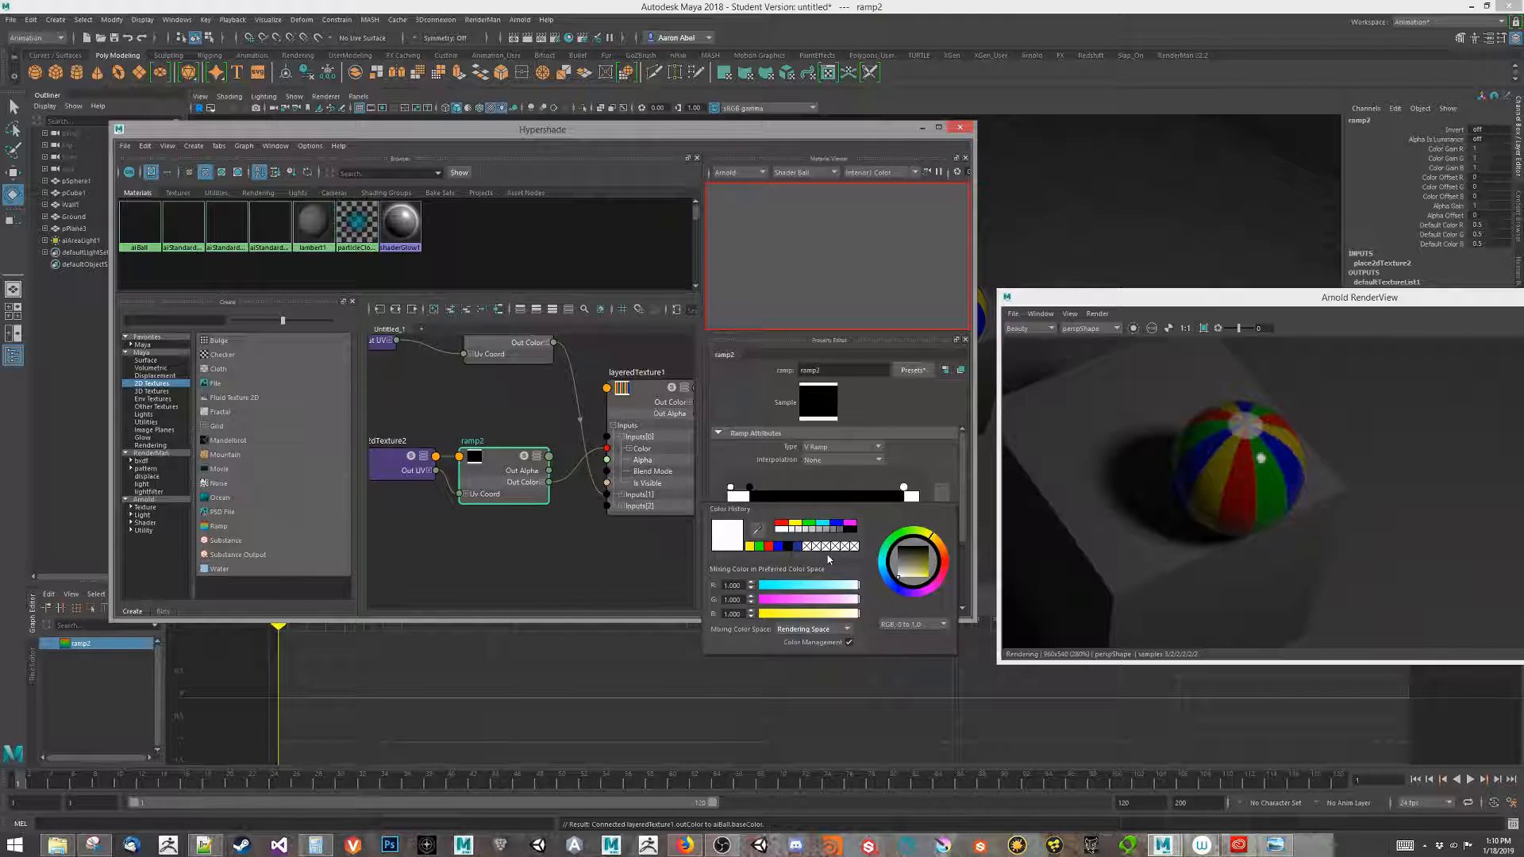
left_click(580, 559)
- Try driving the first layer's alpha from the black-and-white ramp's Out Alpha, and through a new luminance node fed by its Out Color
middle_click_drag(577, 534, 516, 542, "alt")
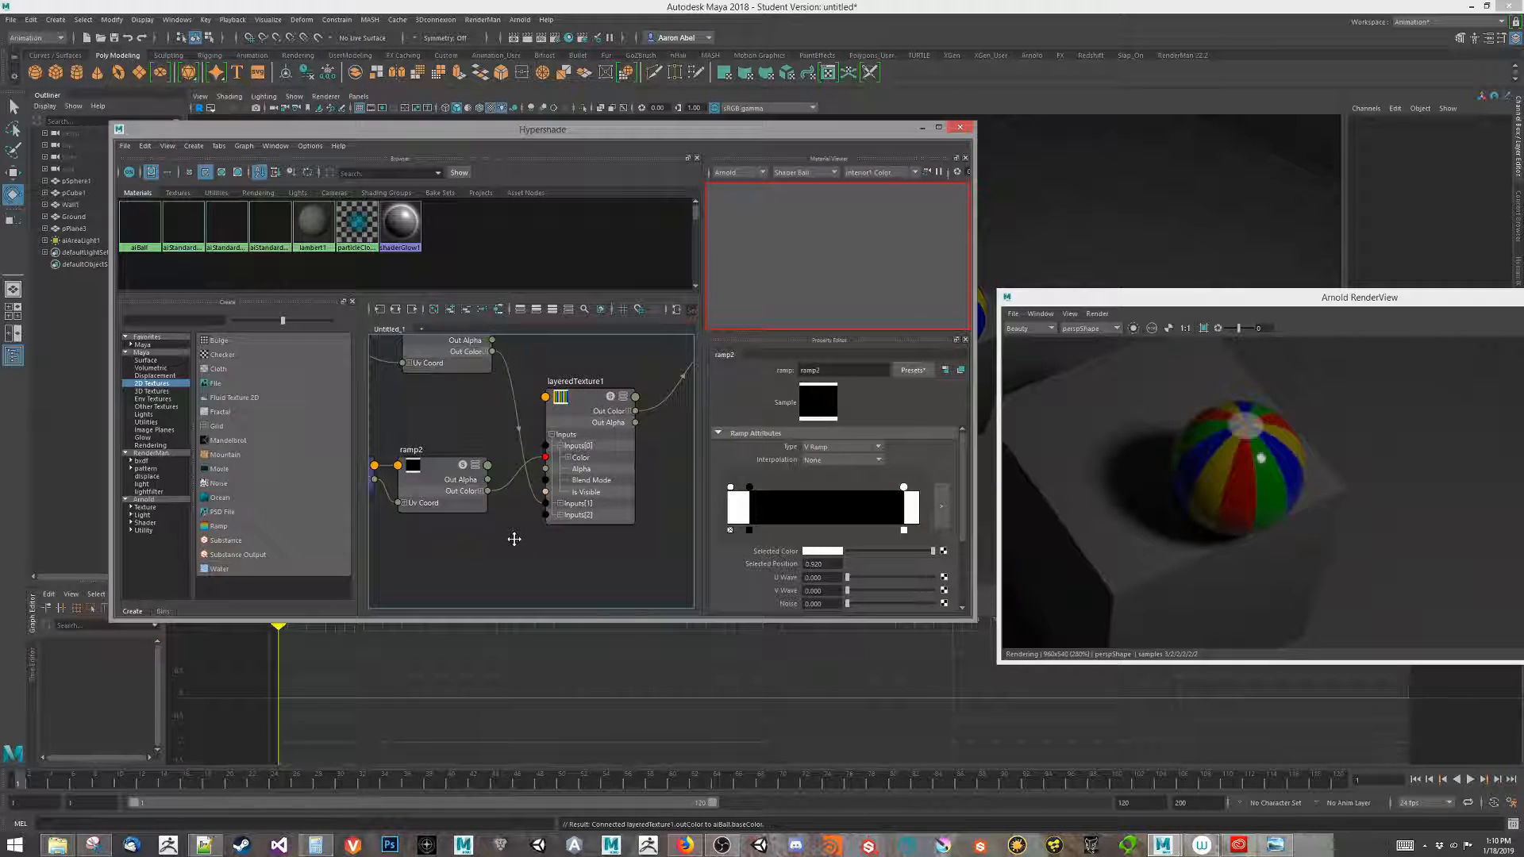
left_click_drag(487, 480, 545, 469)
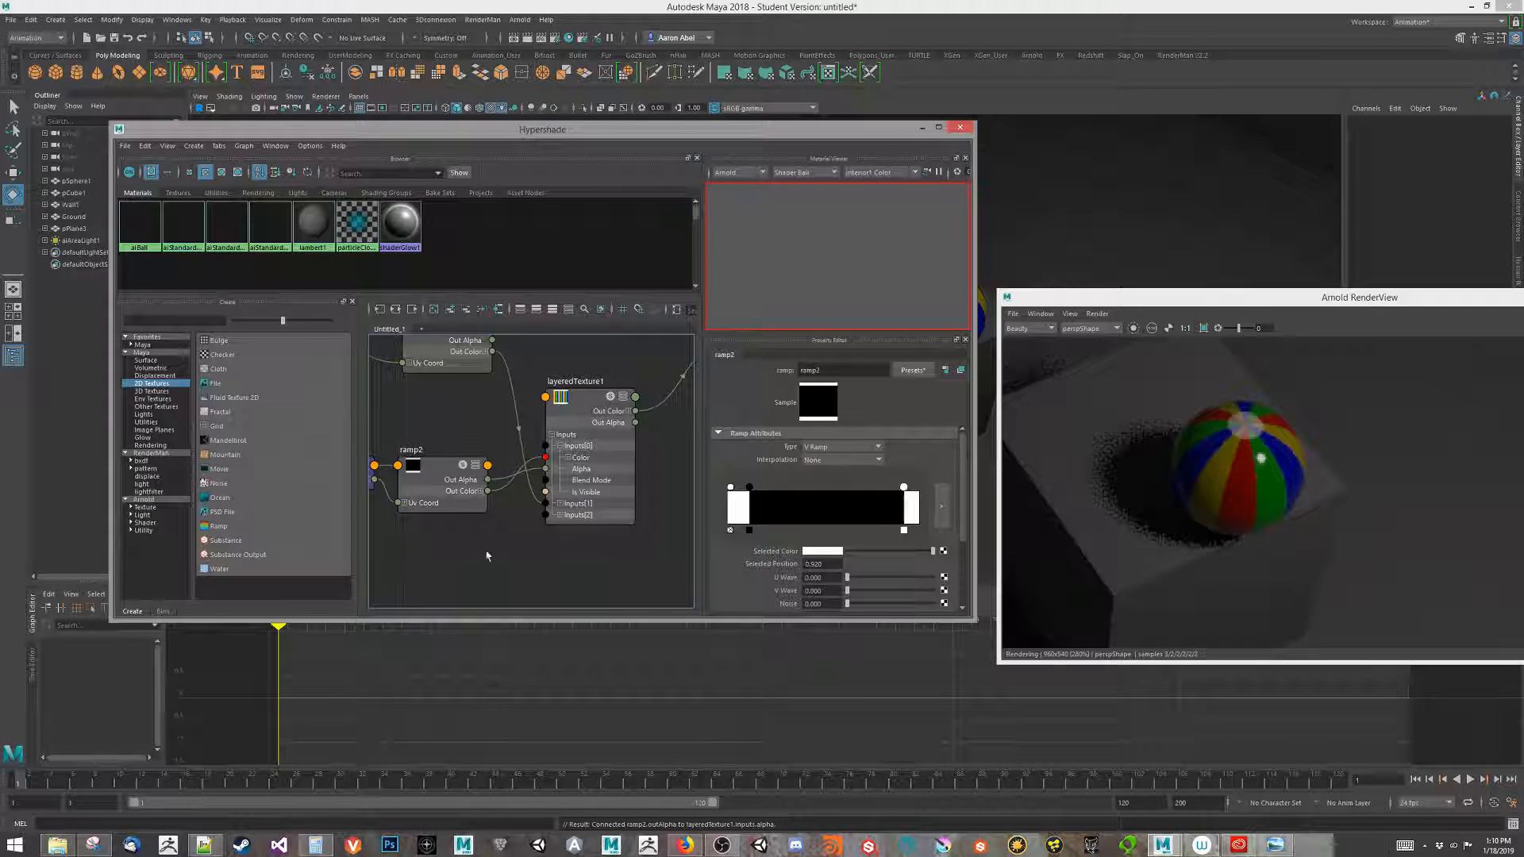
middle_click_drag(535, 568, 571, 550, "alt")
key("Tab")
type("lumin")
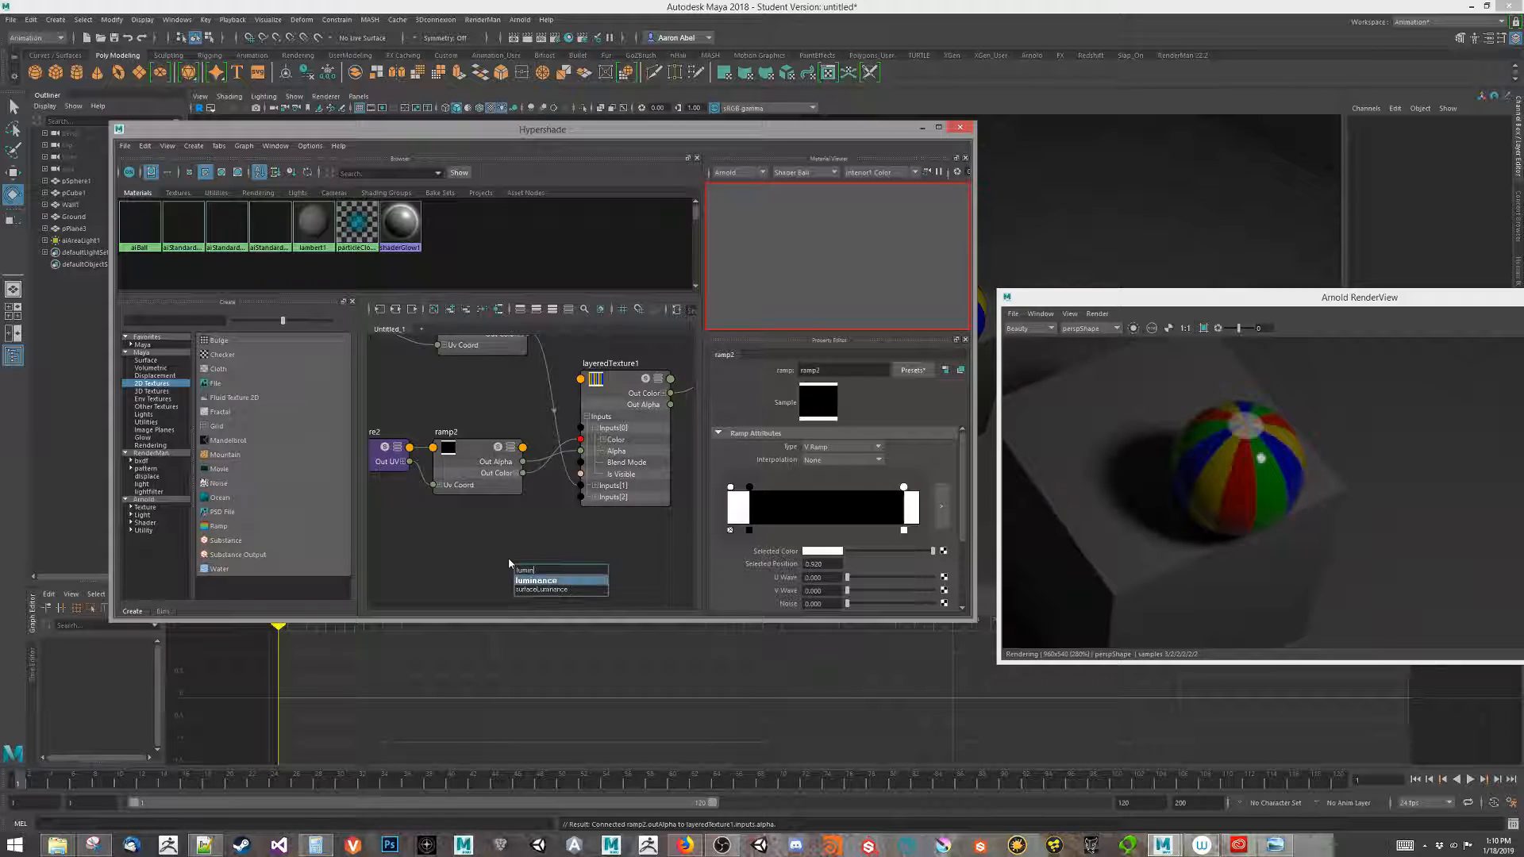
key("Return")
left_click_drag(544, 591, 561, 571)
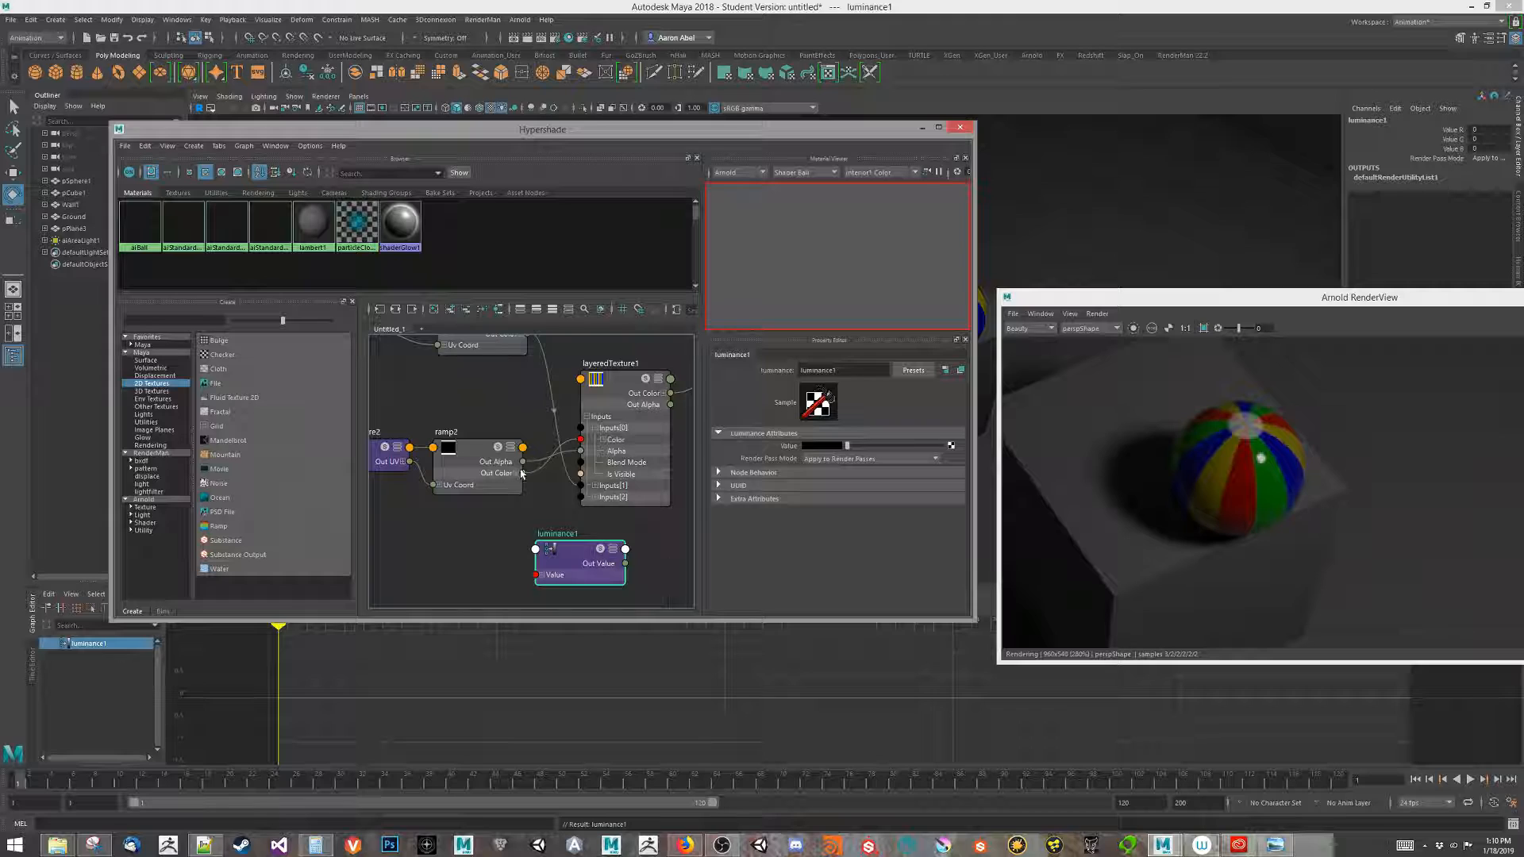
left_click_drag(522, 473, 472, 465)
double_click(609, 363)
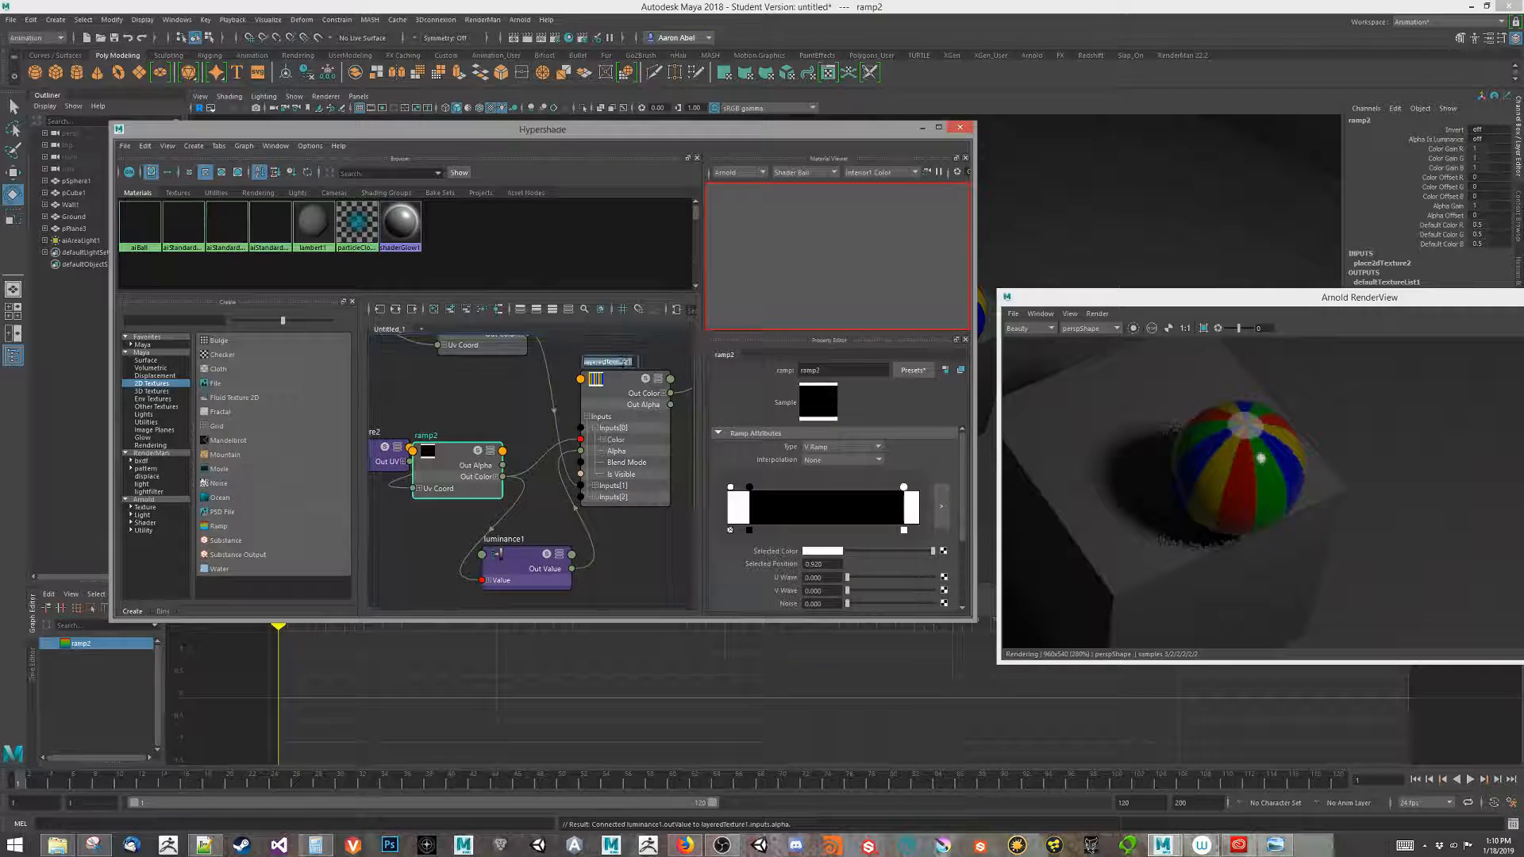
- Turn on Alpha is Luminance for the layered texture's first layer and delete the luminance node
left_click_drag(623, 378, 629, 375)
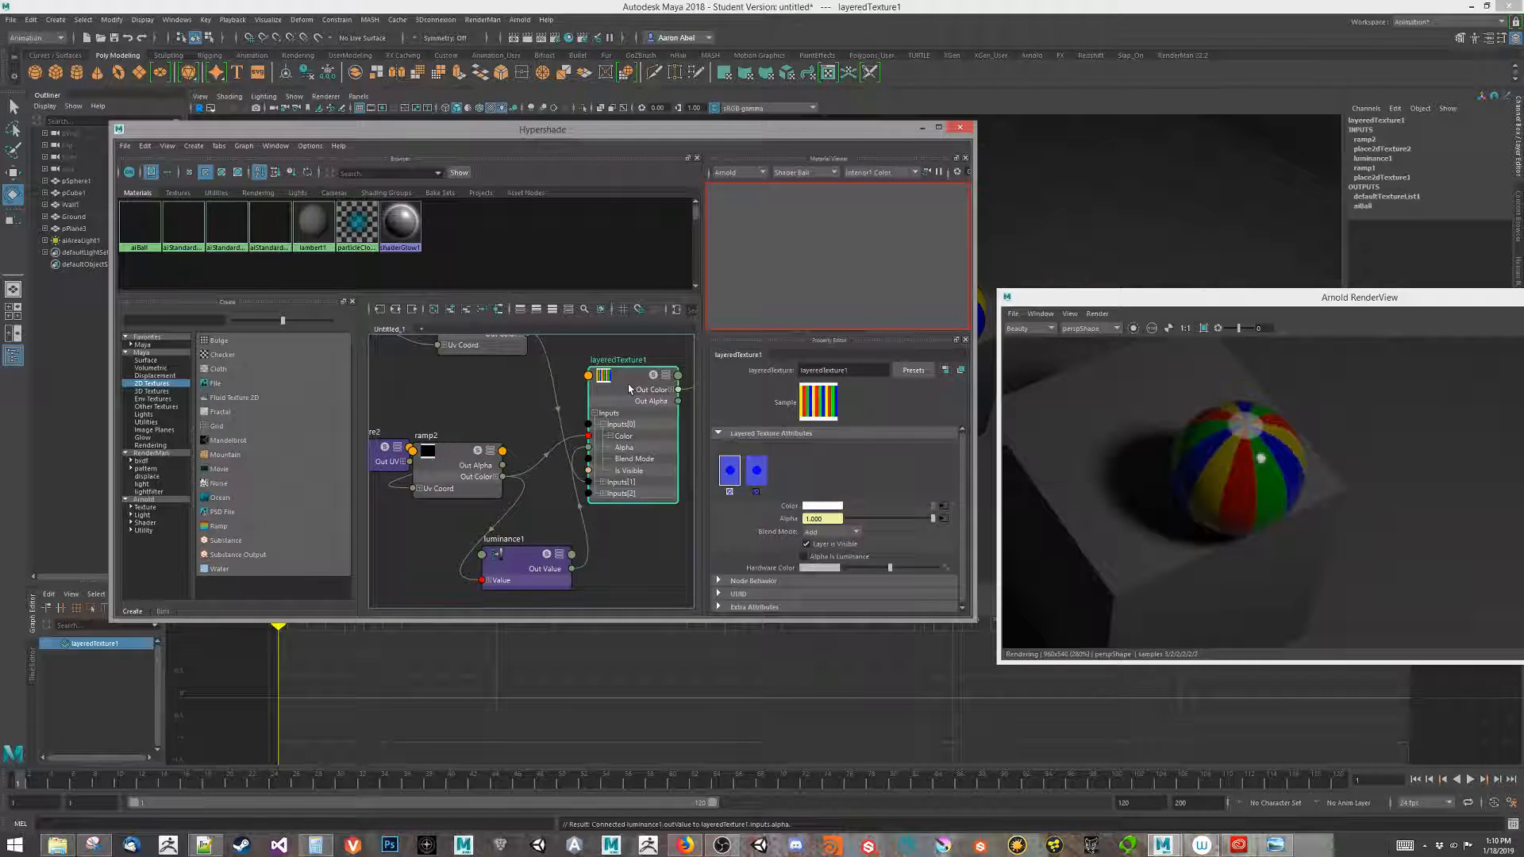
left_click(804, 556)
left_click(532, 572)
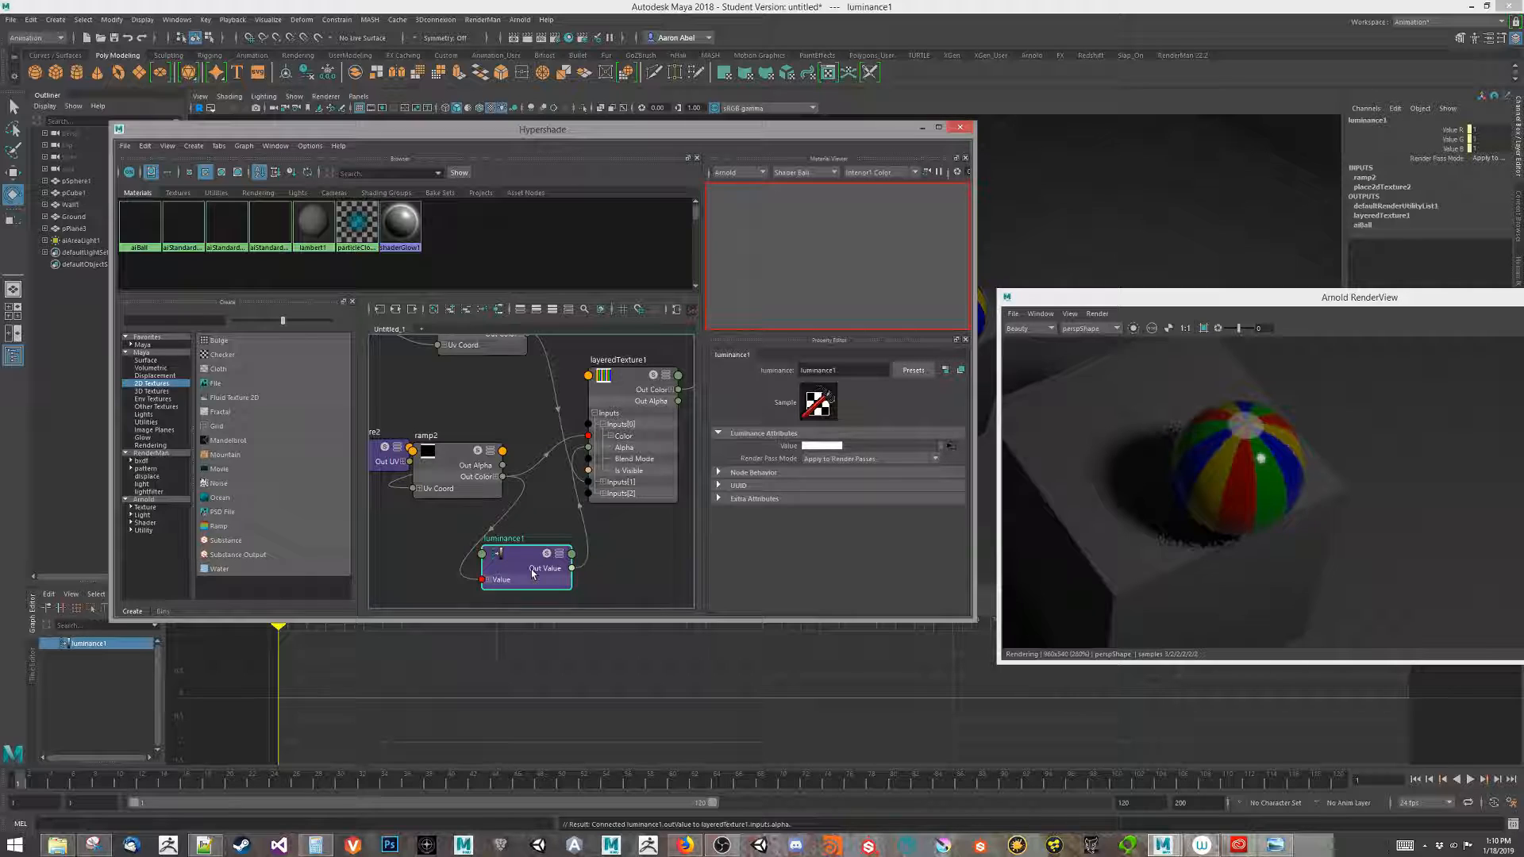
key("Delete")
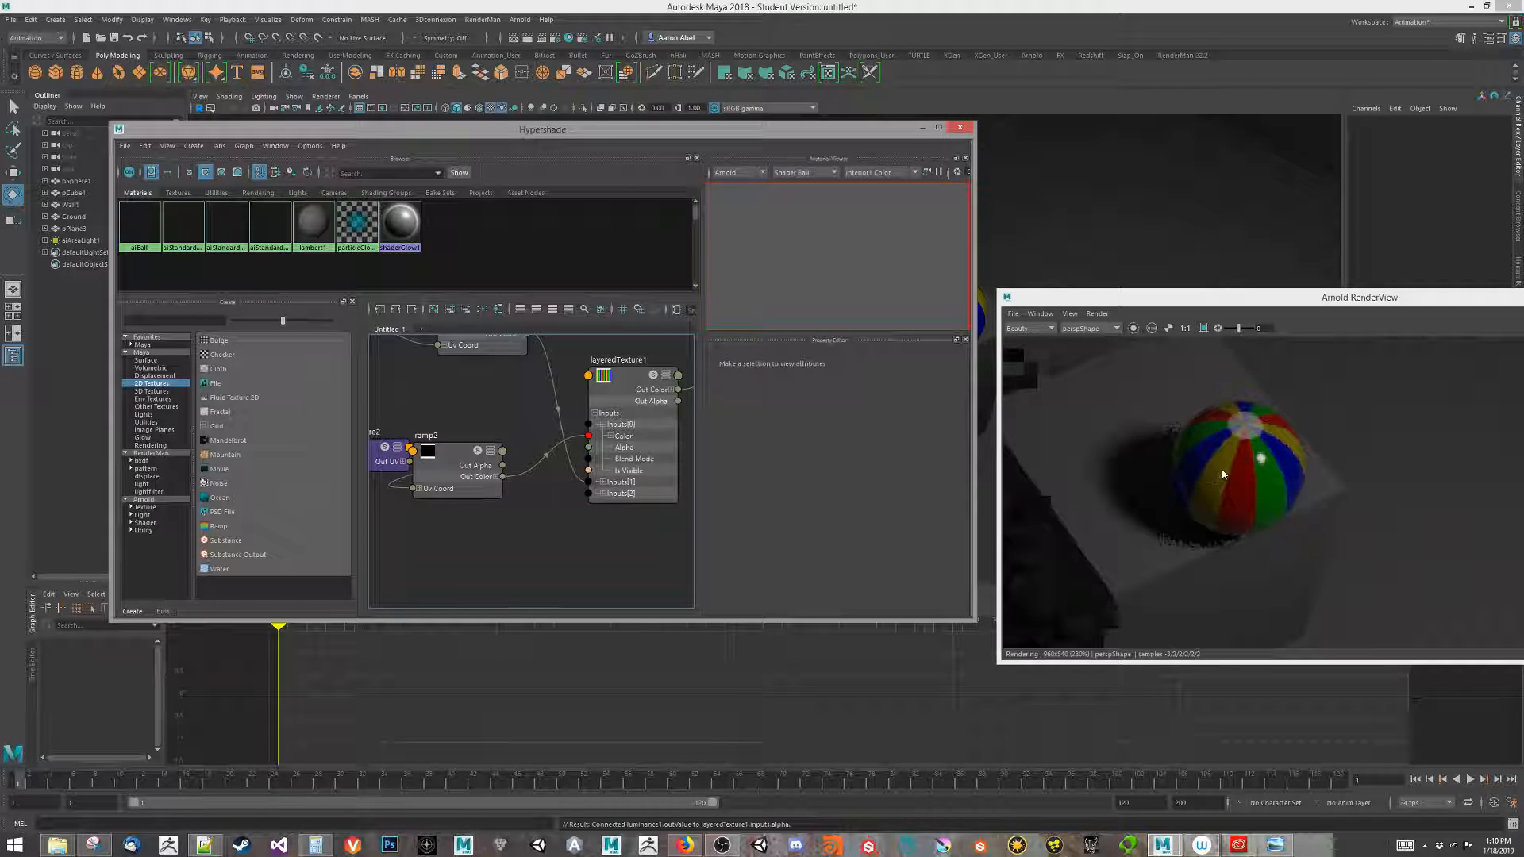
- Examine the black-and-white ramp's stop colors and compare them with the layered texture's first-layer settings
left_click(476, 466)
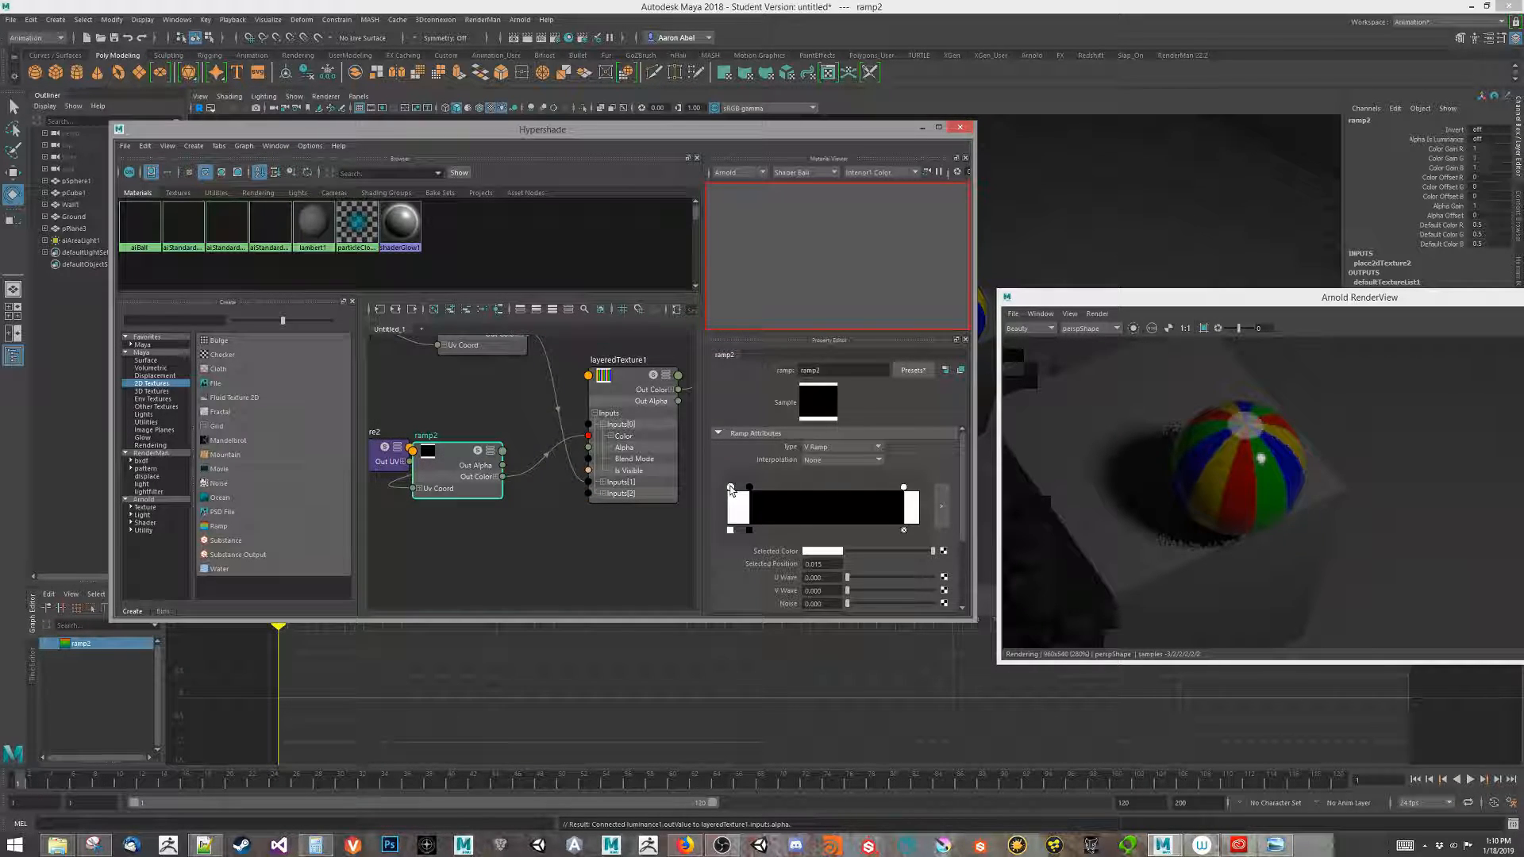
left_click(825, 552)
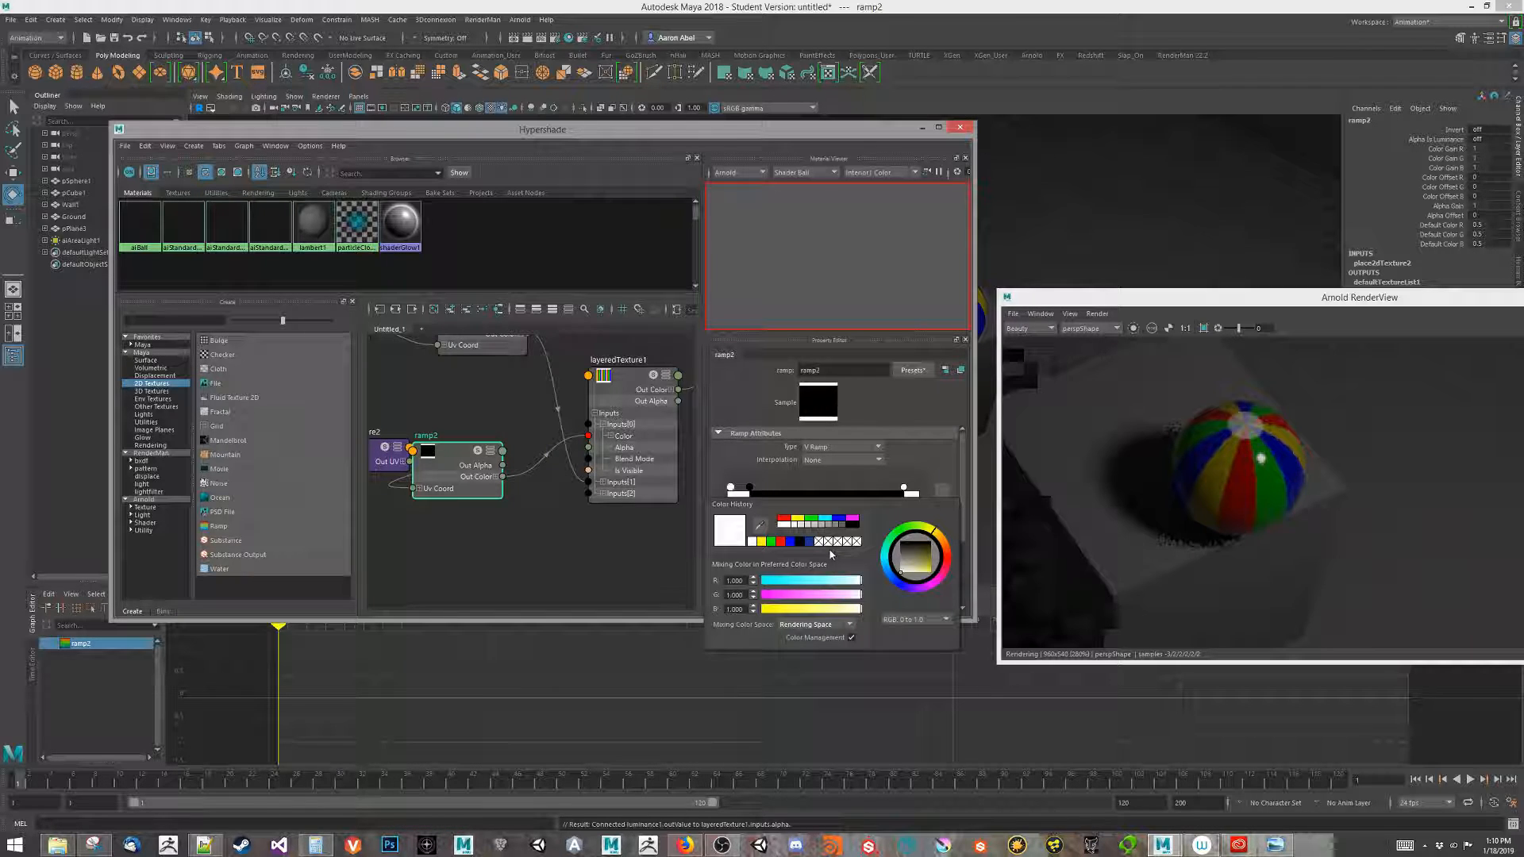
left_click(530, 510)
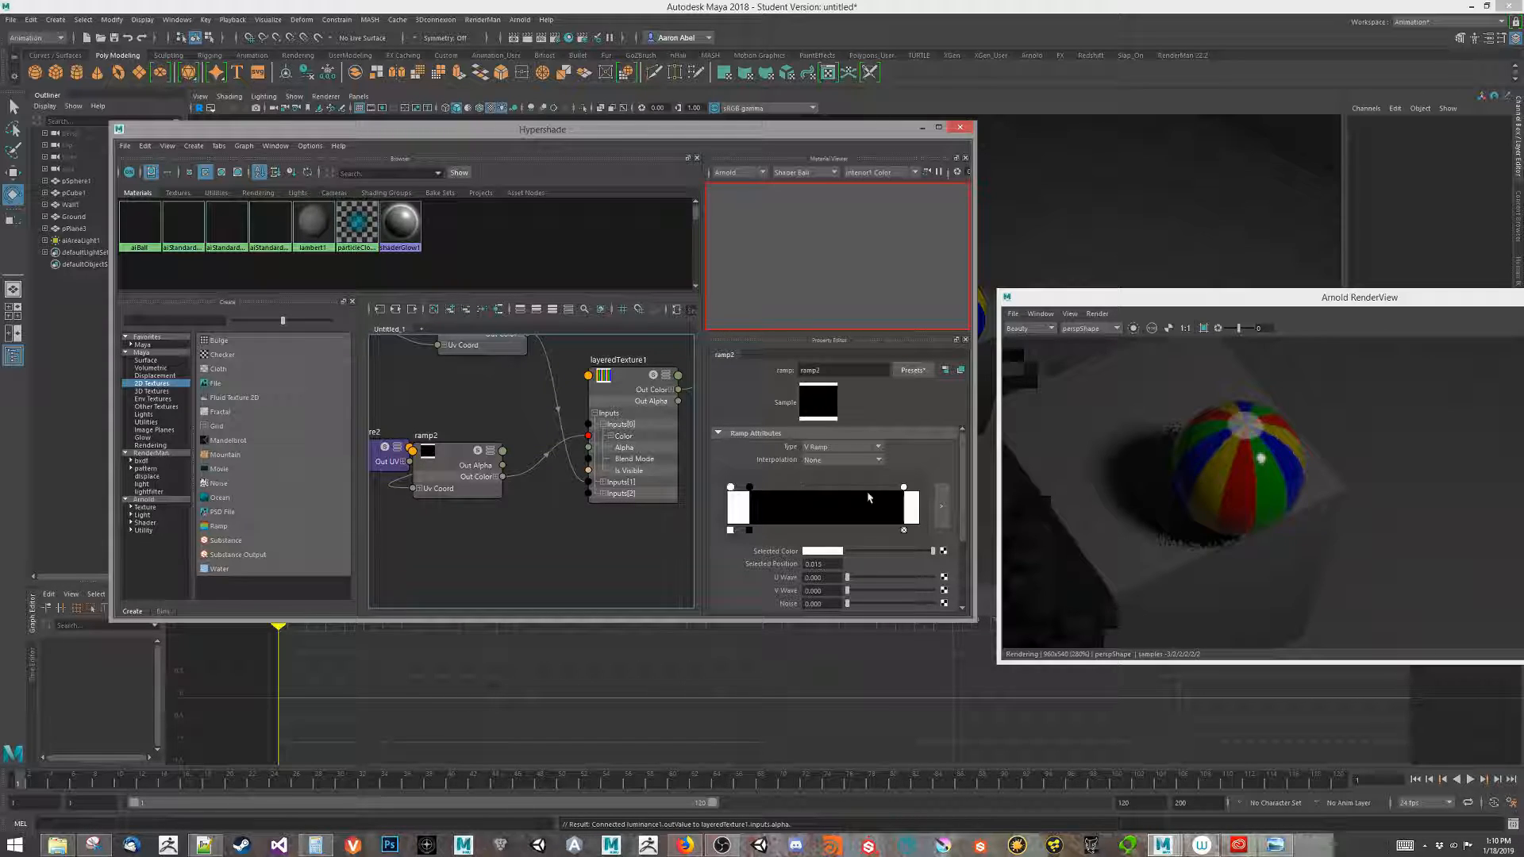
left_click(640, 381)
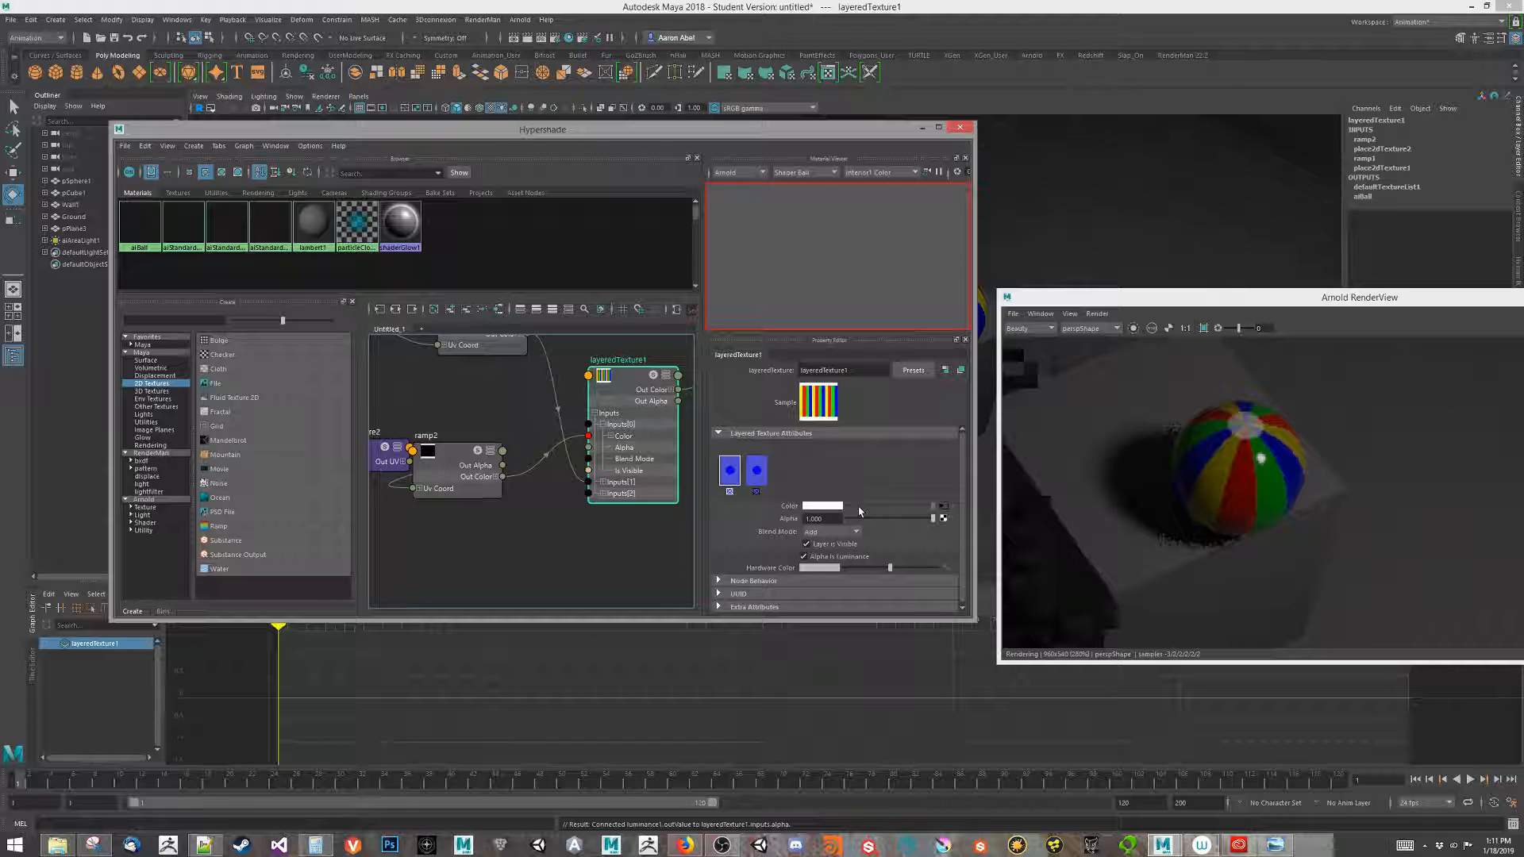
middle_click_drag(523, 523, 590, 524, "alt")
left_click_drag(523, 469, 531, 461)
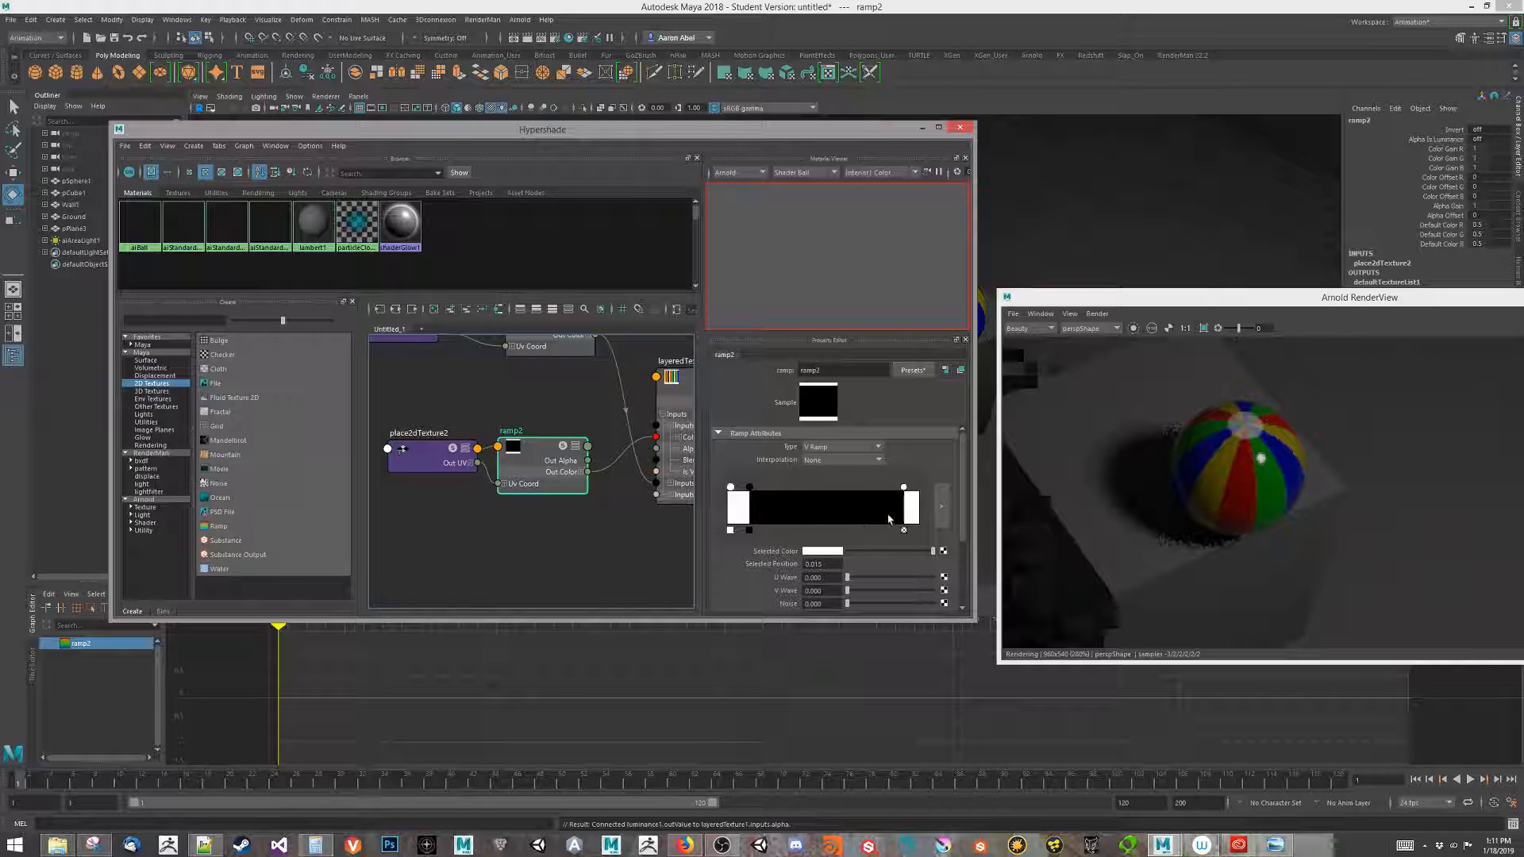
middle_click_drag(607, 558, 563, 553, "alt")
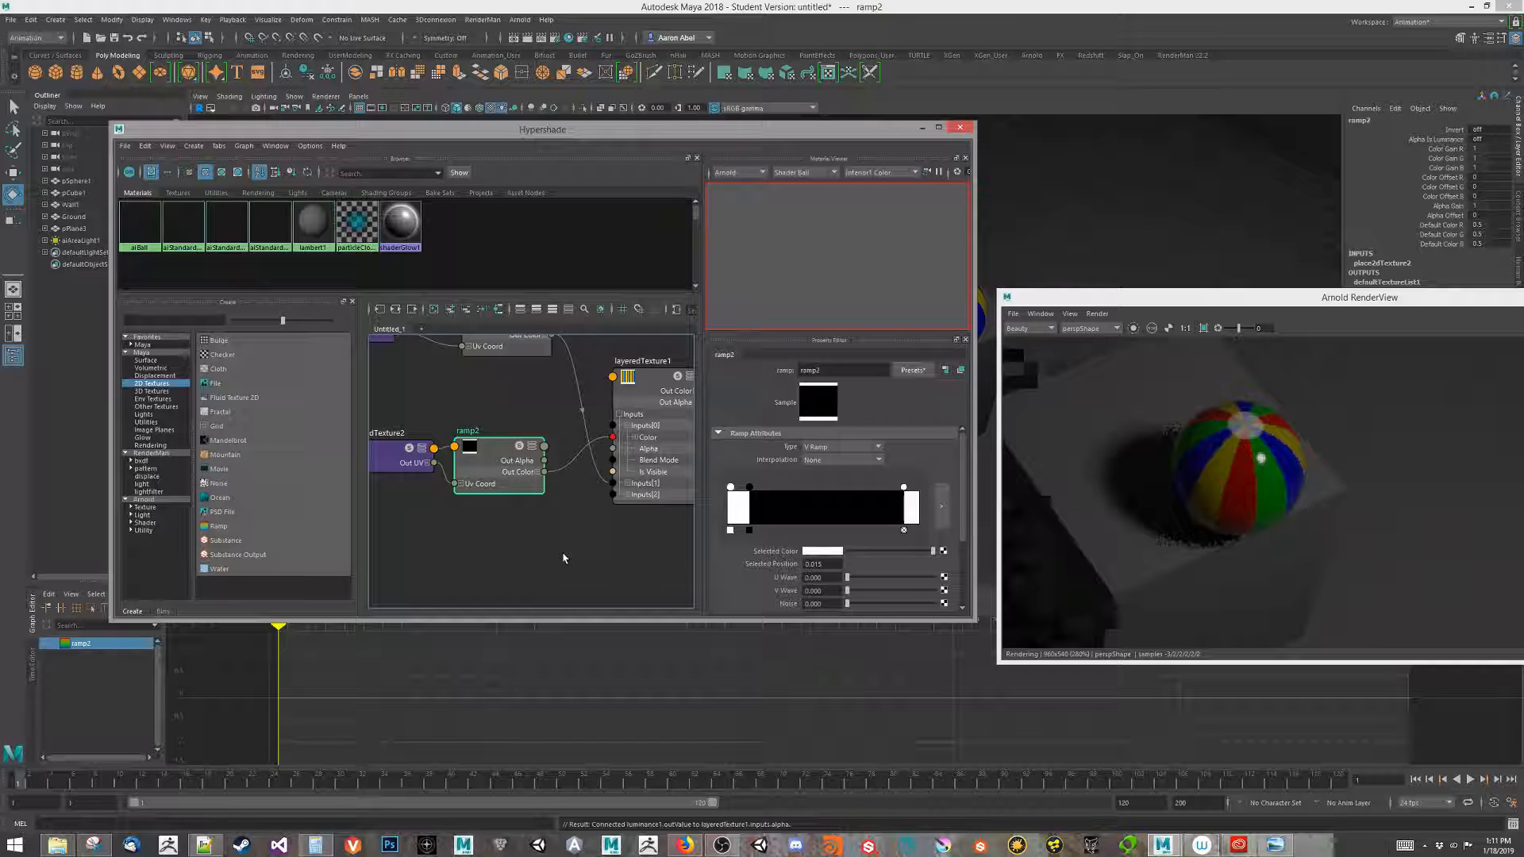
- Review the layered texture, the multicolored ramp and the black-and-white ramp in turn to check how the layers combine
left_click(627, 413)
middle_click_drag(488, 380, 526, 468, "alt")
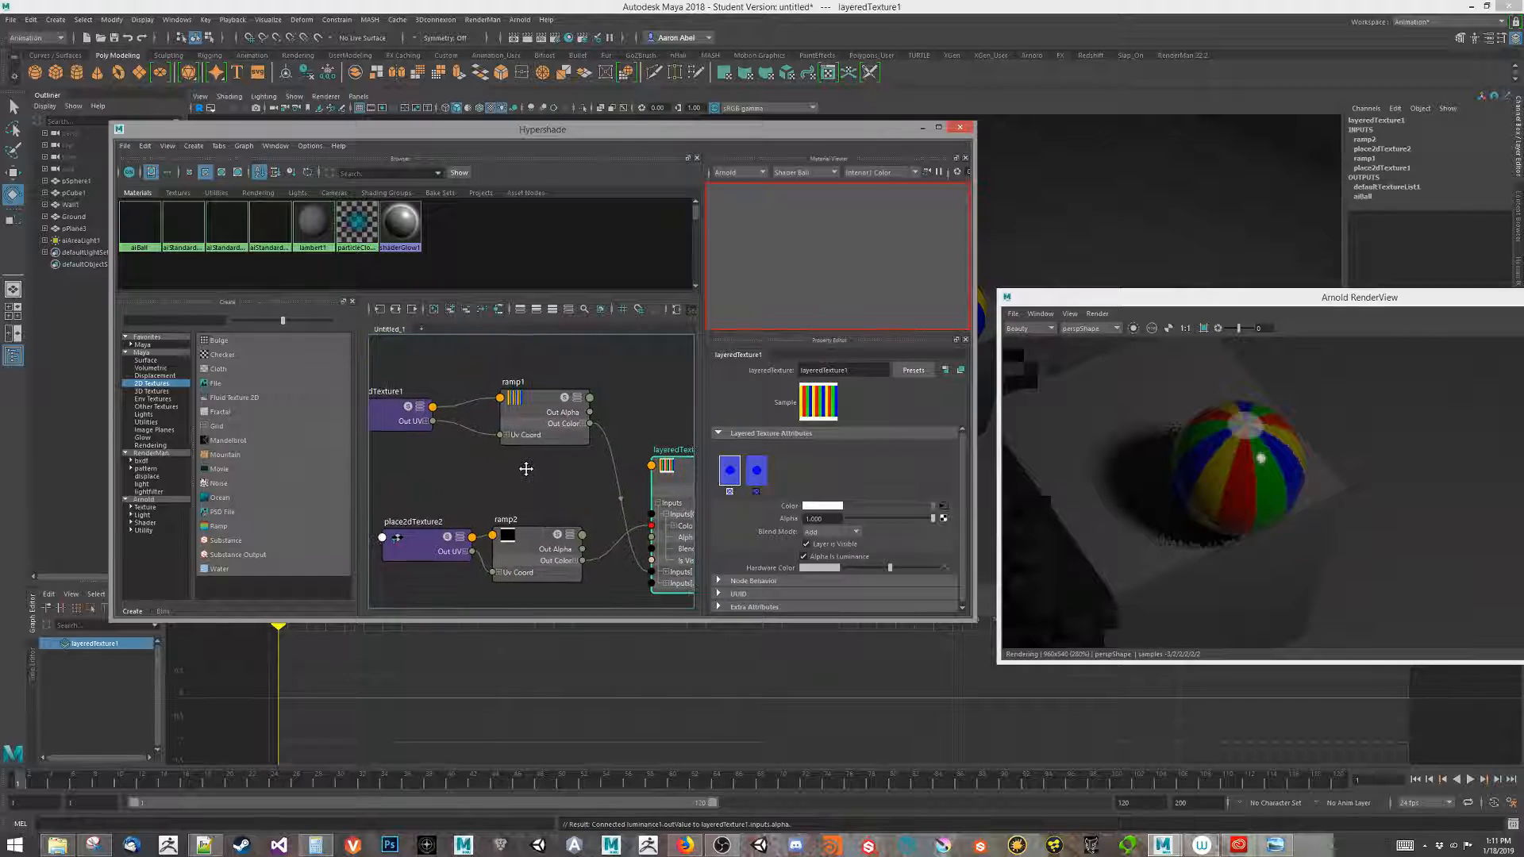
left_click(539, 393)
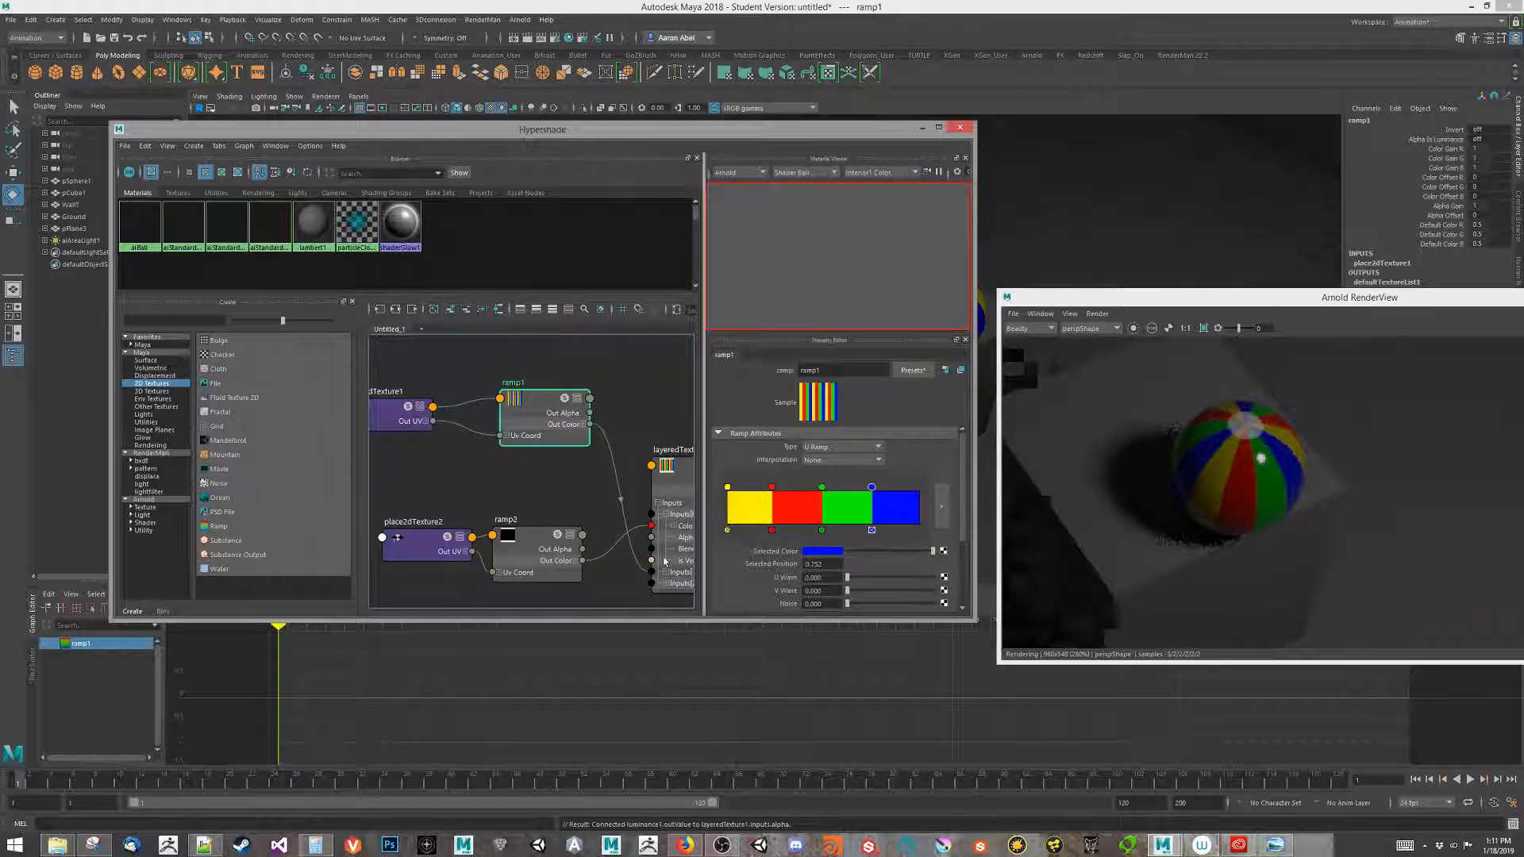
left_click(536, 556)
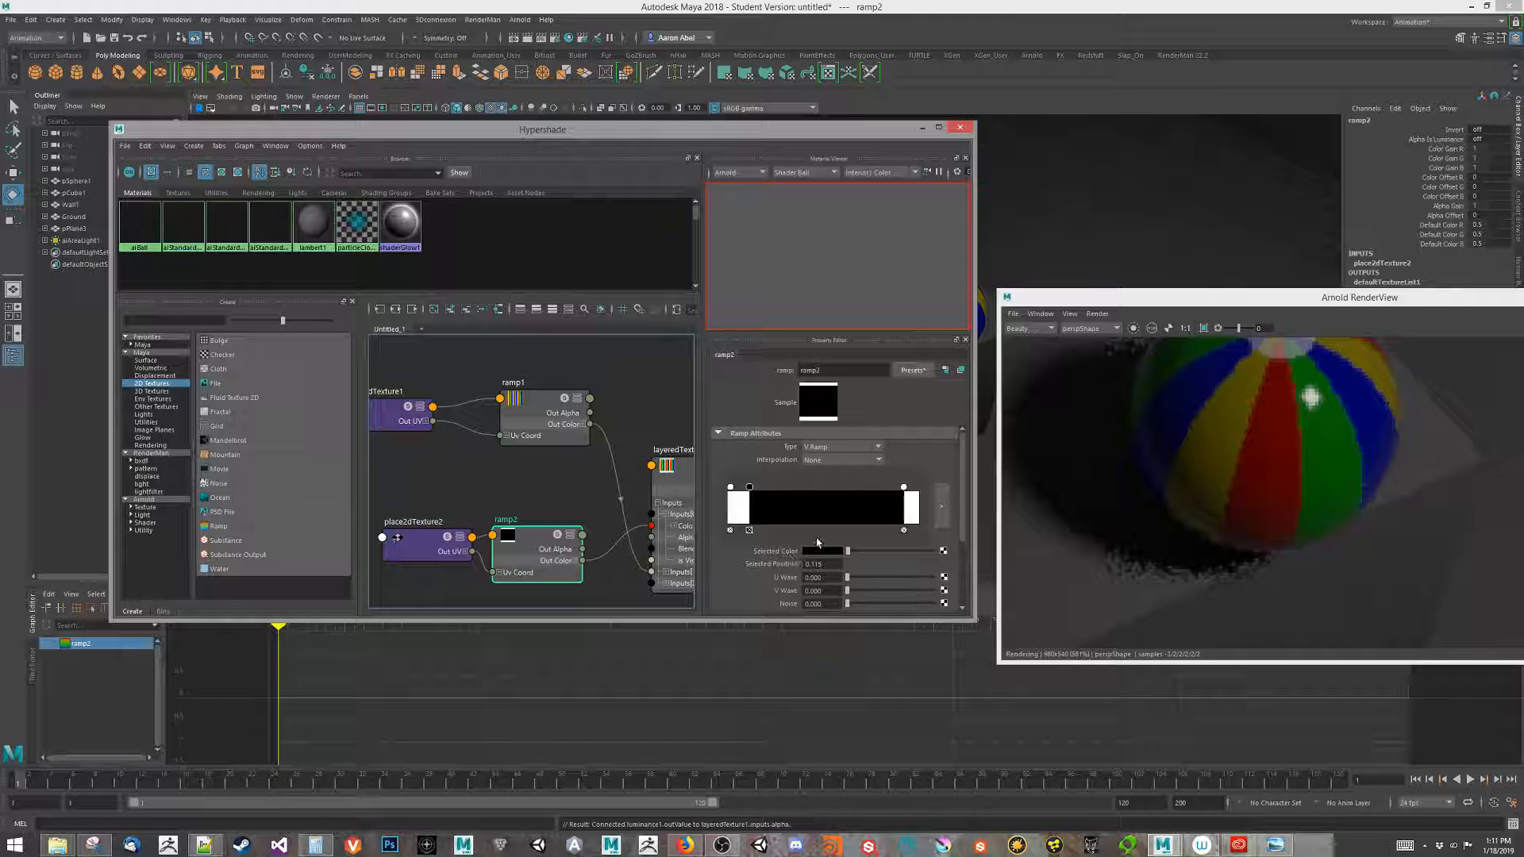
left_click(667, 484)
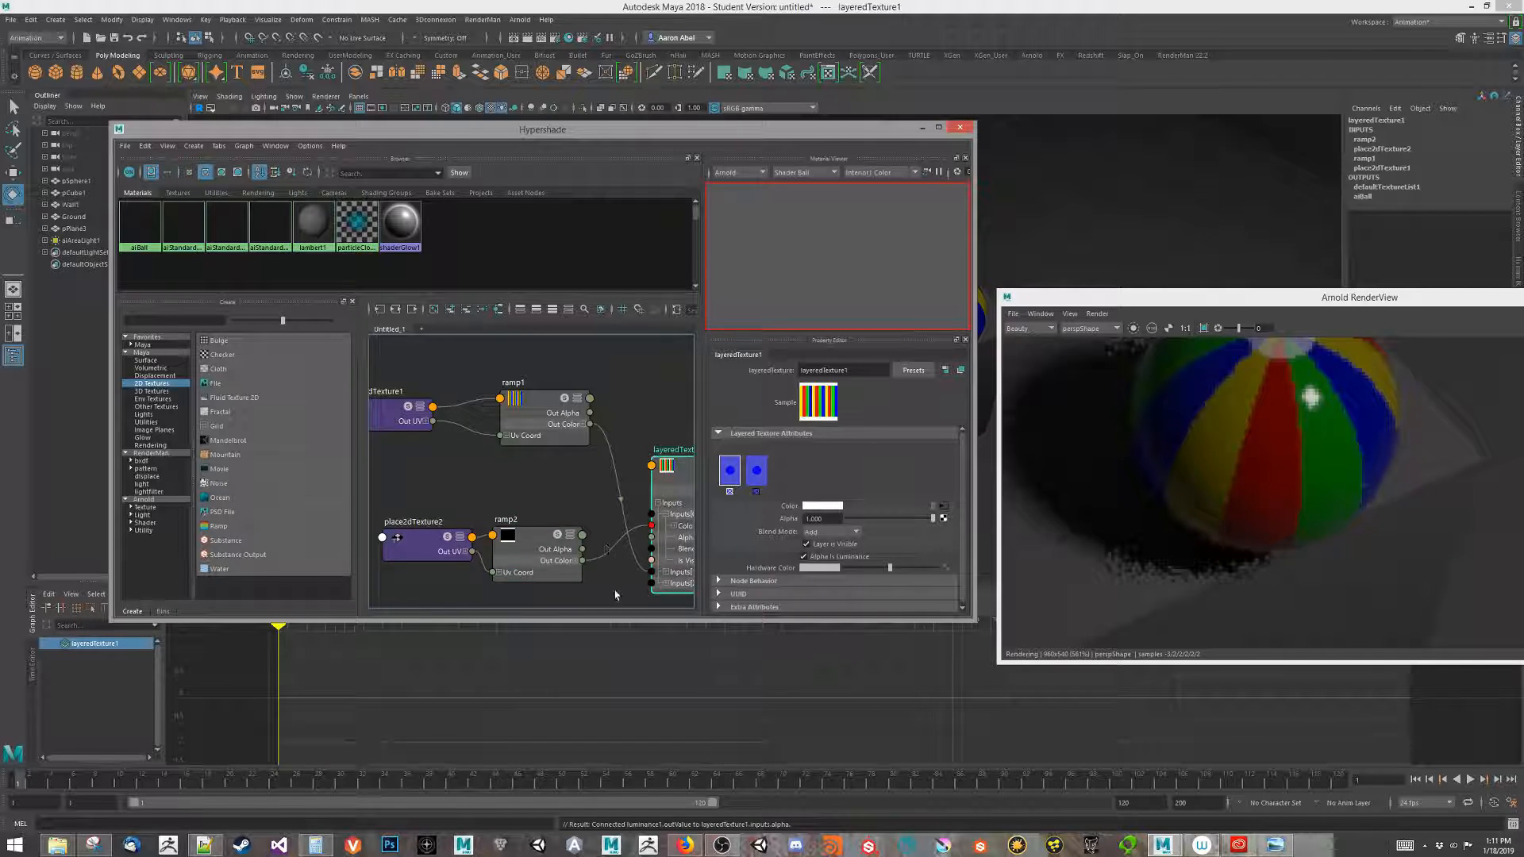
middle_click_drag(667, 484, 603, 405, "alt")
left_click(756, 470)
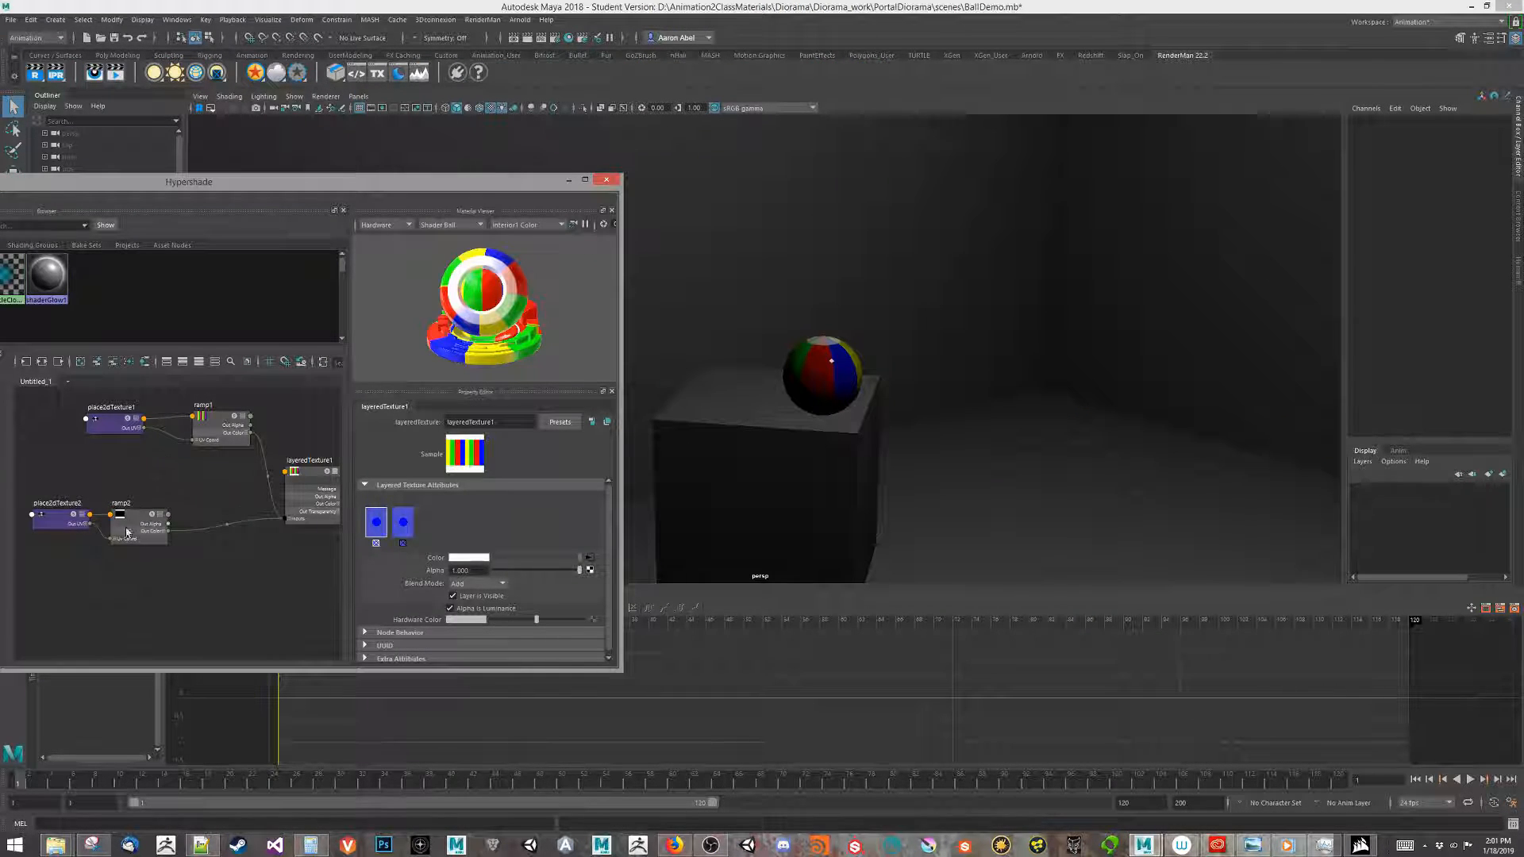
- Expand the layered texture's inputs, maximize the Hypershade window and frame the complete ball material network
left_click(129, 530)
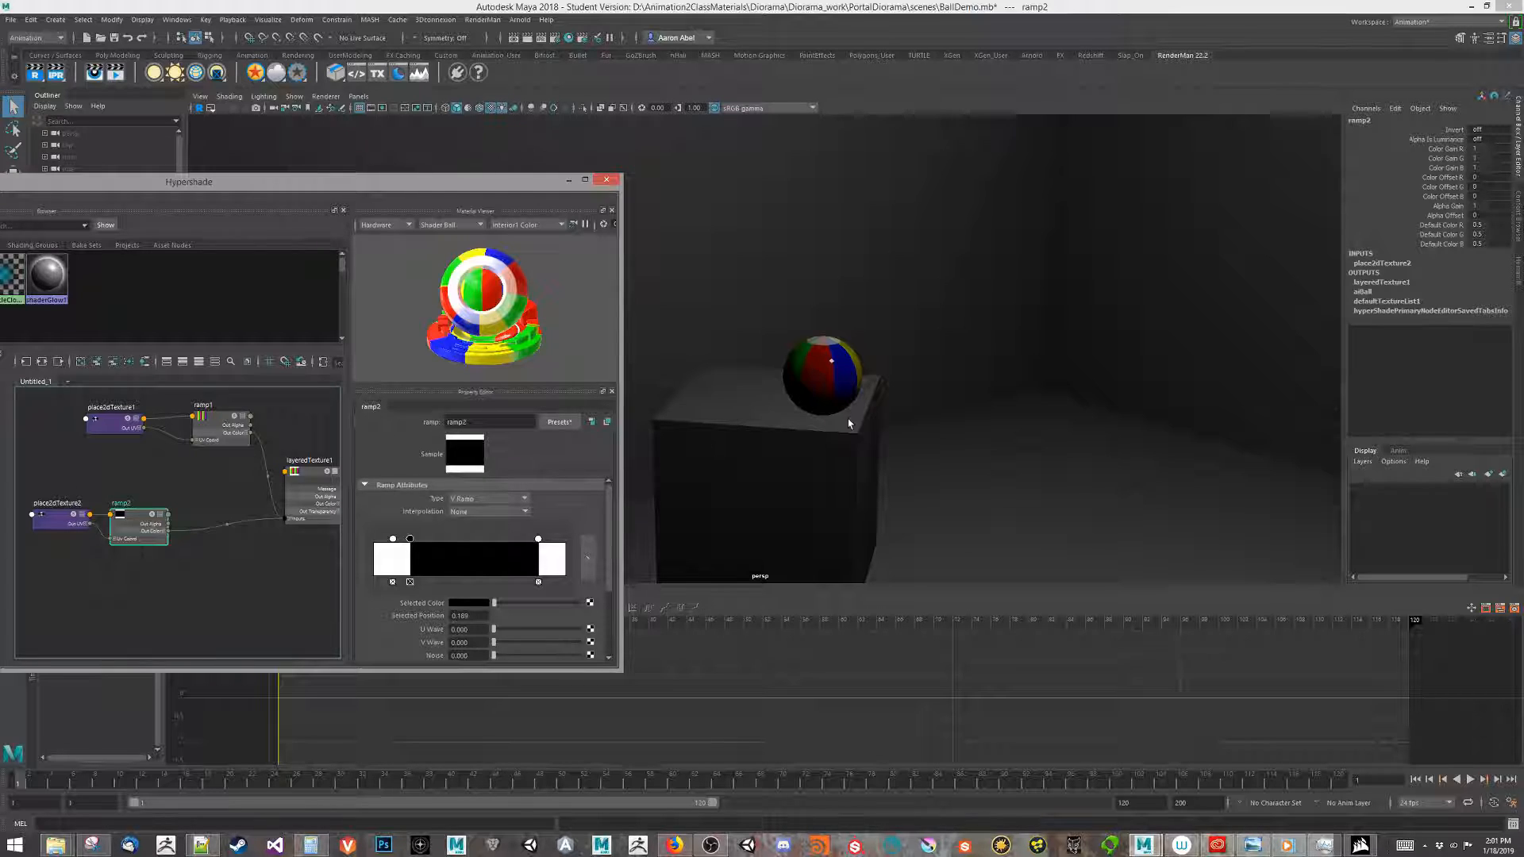
scroll(249, 500, "up", 1)
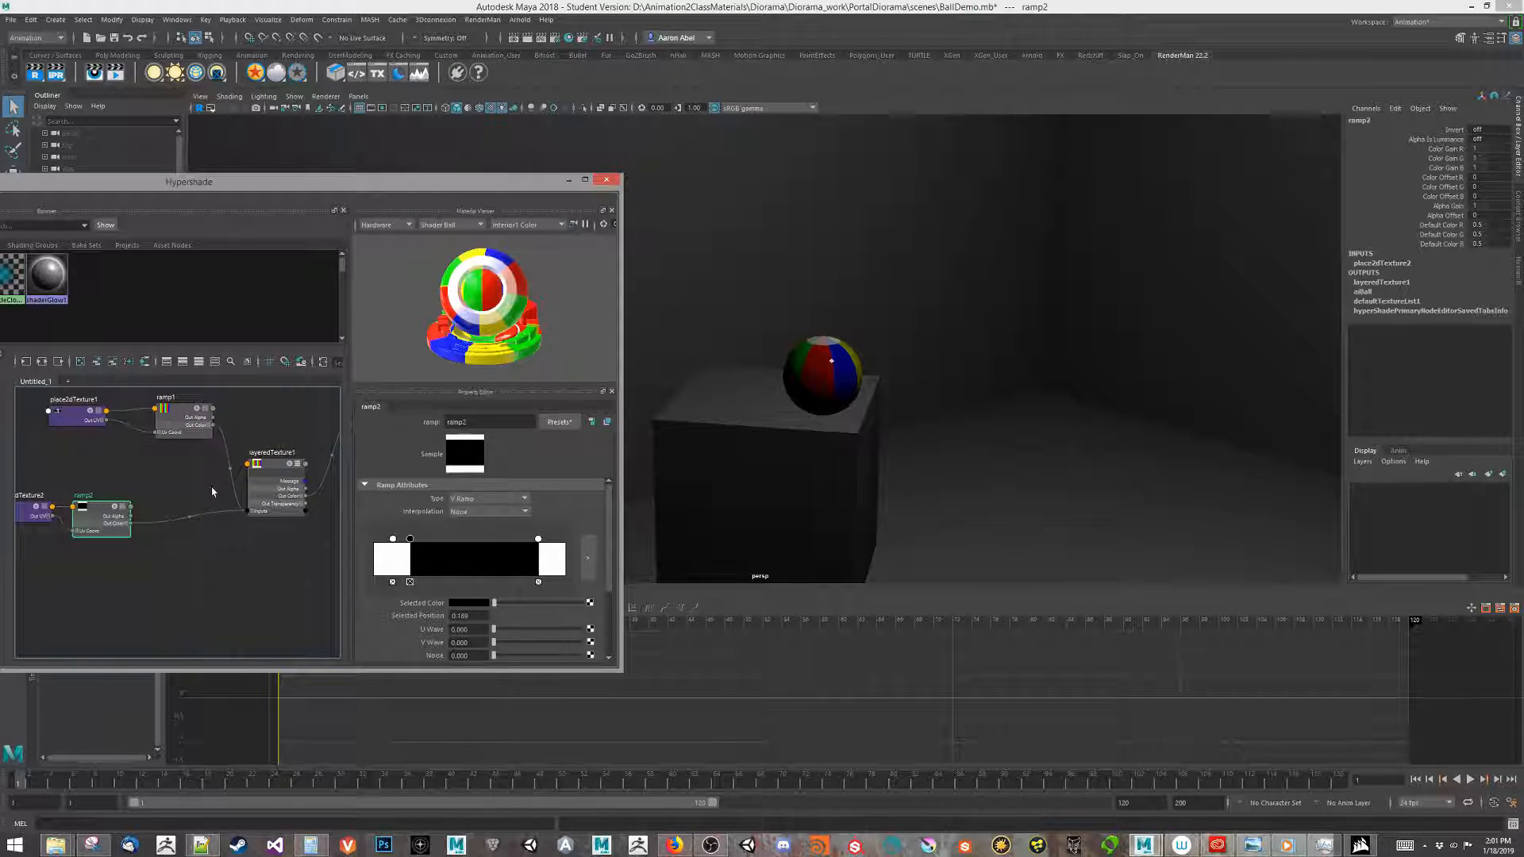
middle_click_drag(238, 523, 225, 561, "alt")
left_click(255, 508)
scroll(180, 561, "up", 2)
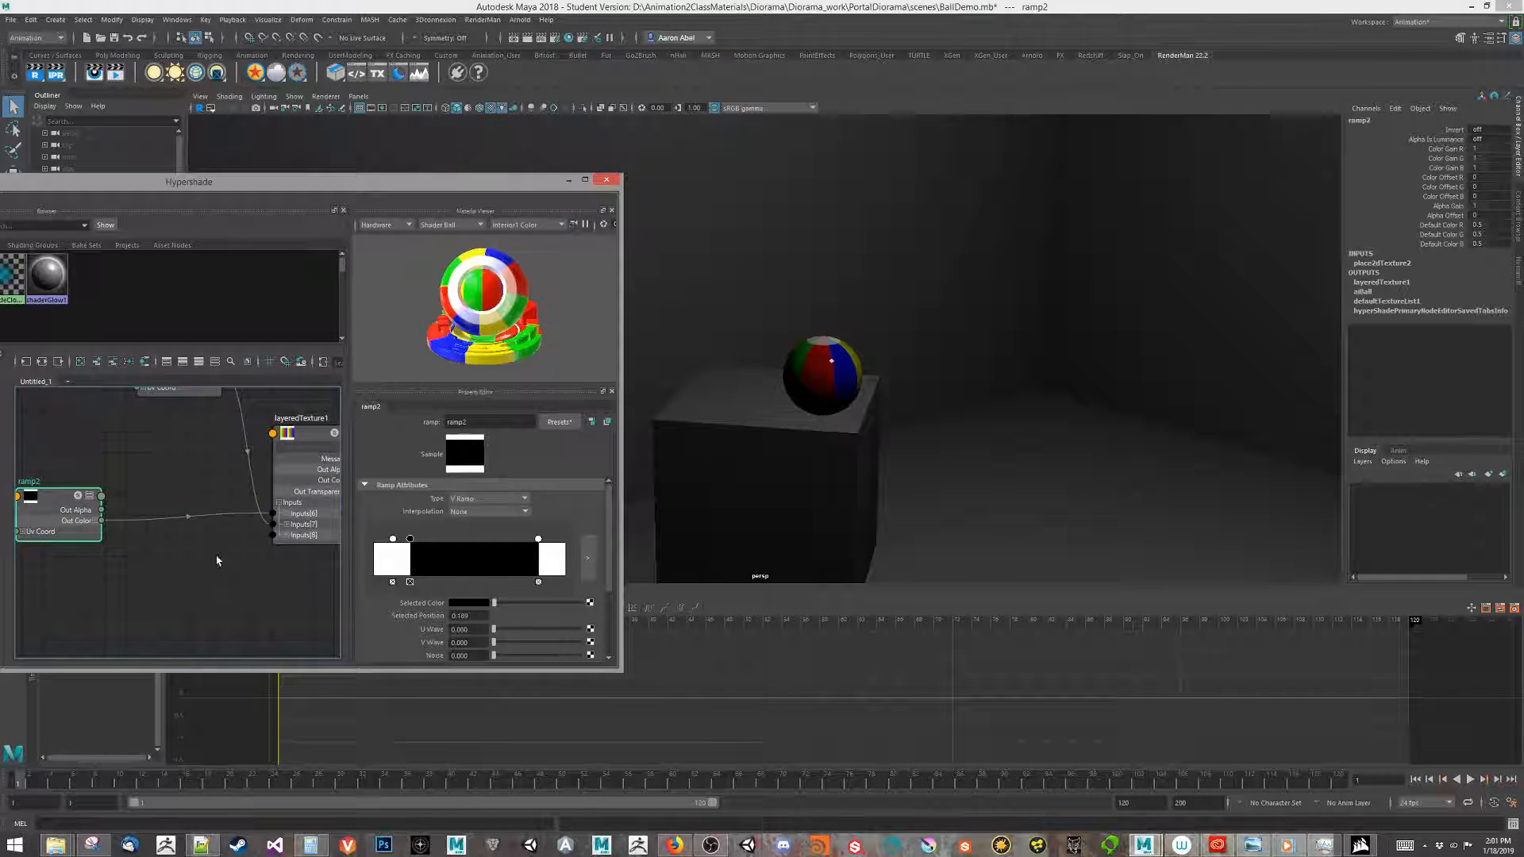
scroll(225, 561, "down", 3)
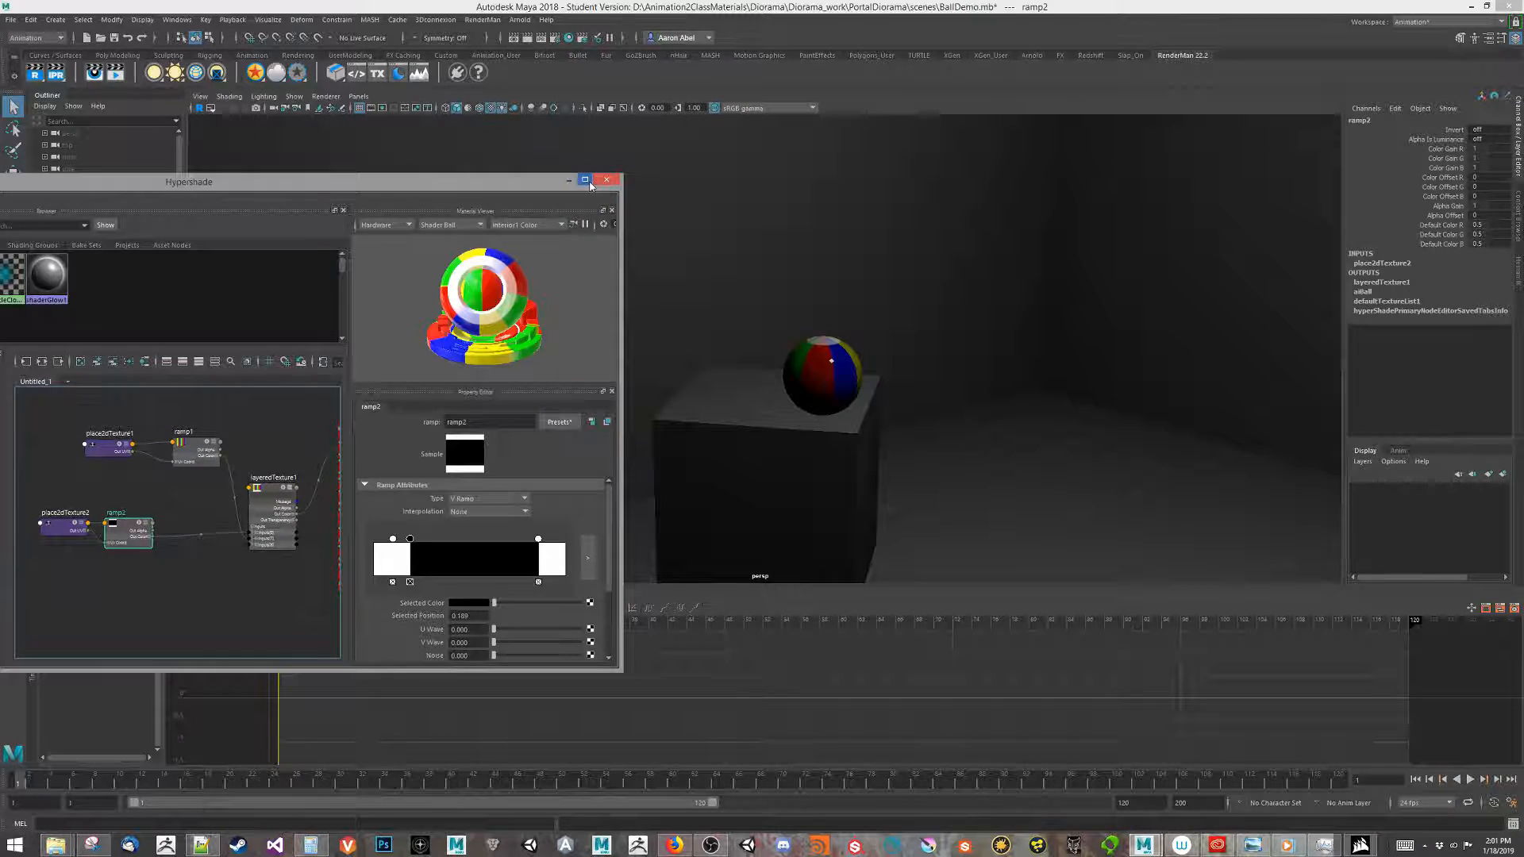
left_click(584, 180)
middle_click_drag(504, 510, 404, 412, "alt")
scroll(510, 456, "up", 2)
scroll(510, 456, "up", 2)
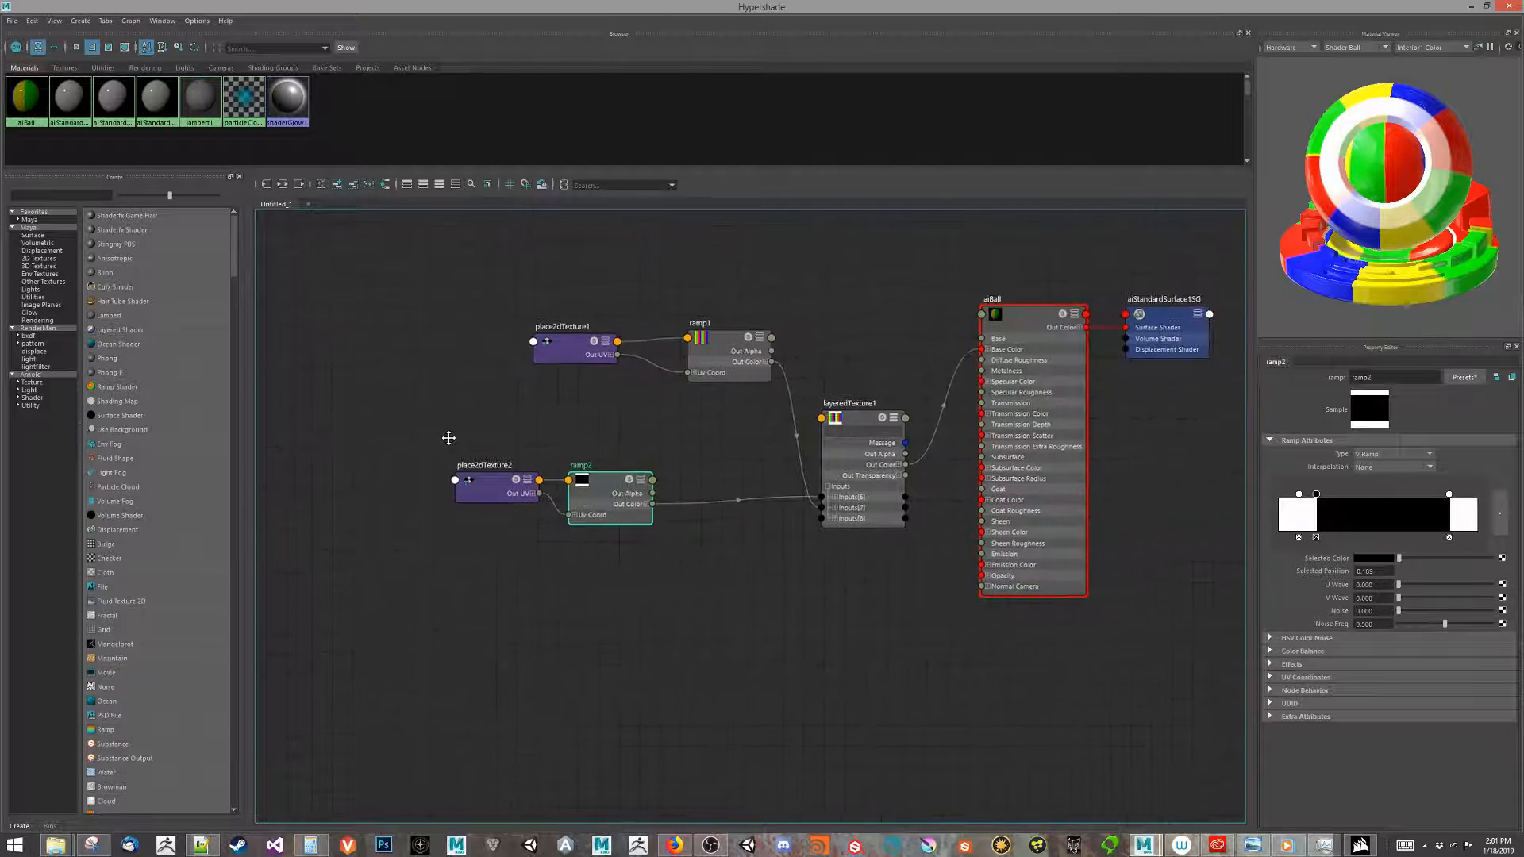
- Rearrange the node network so ramp2 and its placement node sit above ramp1 and its placement node, beside the layered texture
left_click_drag(394, 435, 605, 436)
left_click_drag(452, 349, 721, 573)
middle_click_drag(705, 497, 601, 441, "alt")
left_click_drag(643, 455, 412, 381)
left_click_drag(513, 423, 573, 428)
left_click(627, 439)
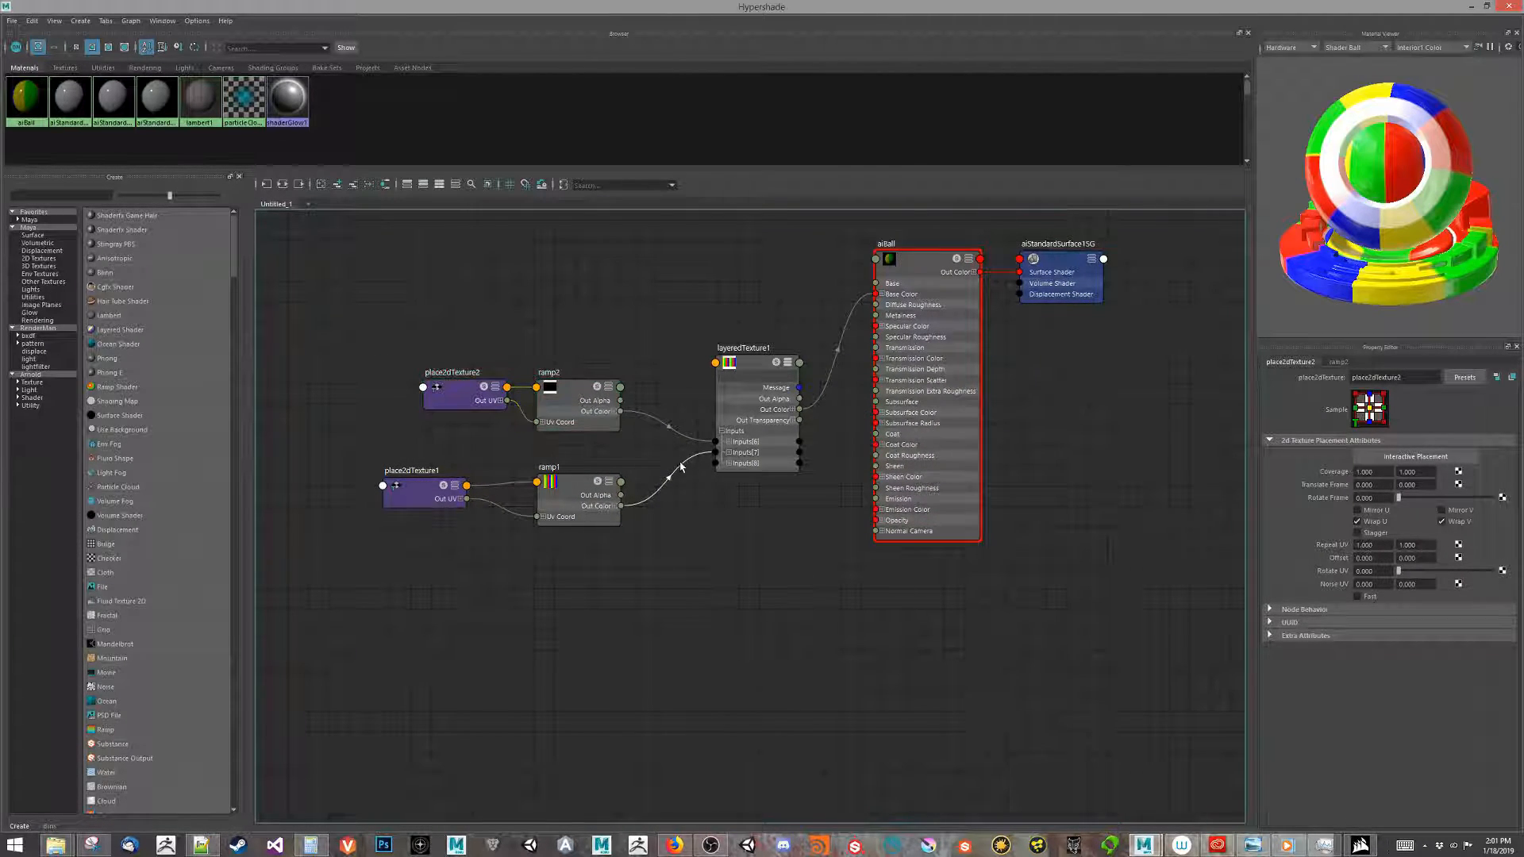
- Set the layered texture's first layer to Over blend mode and connect ramp2's Out Alpha to that layer's Alpha
scroll(706, 508, "up", 2)
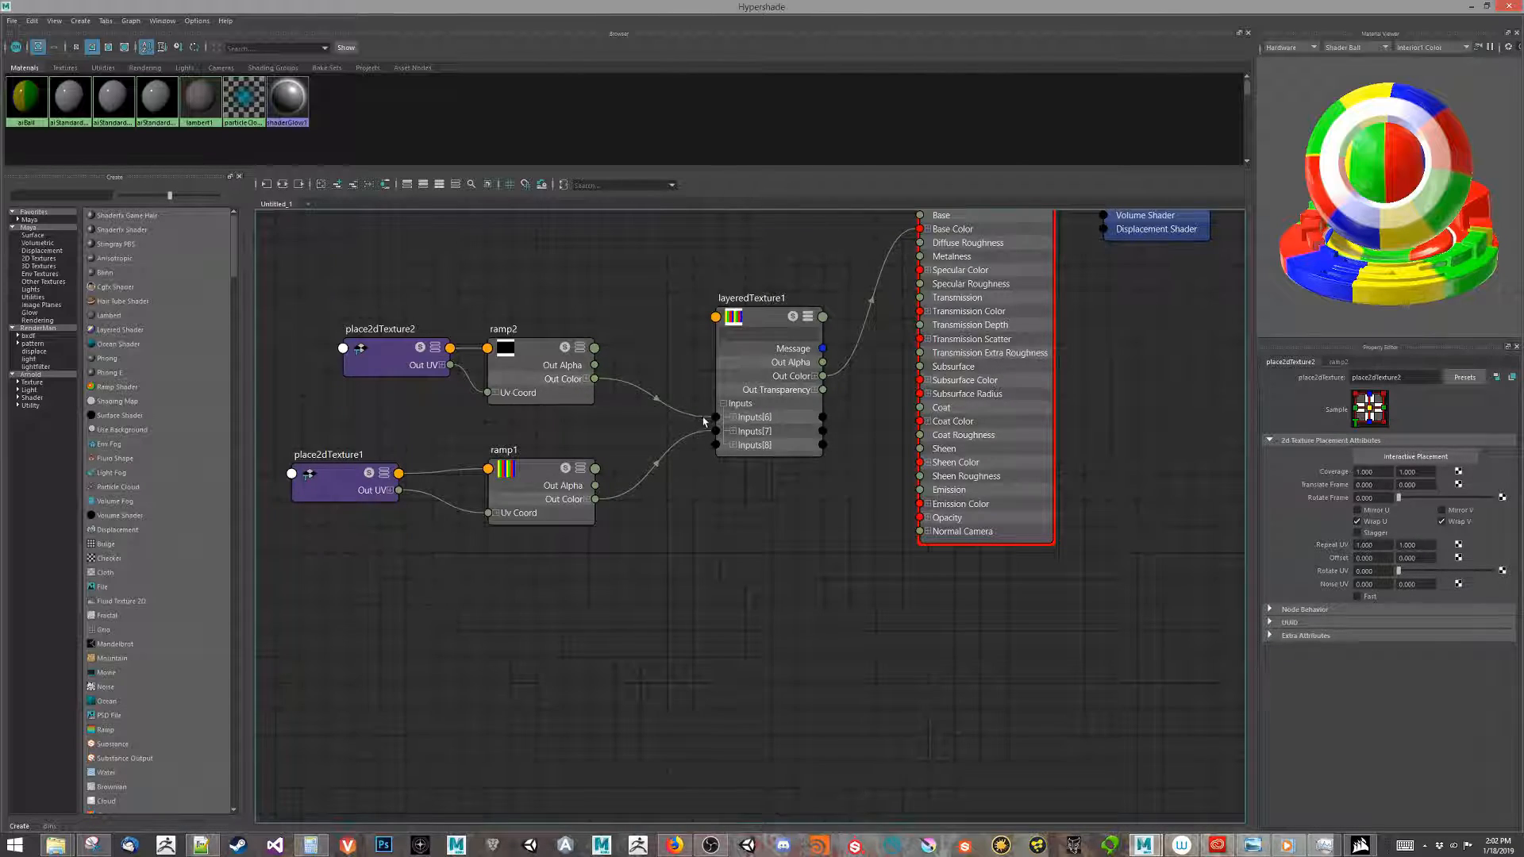
left_click(732, 418)
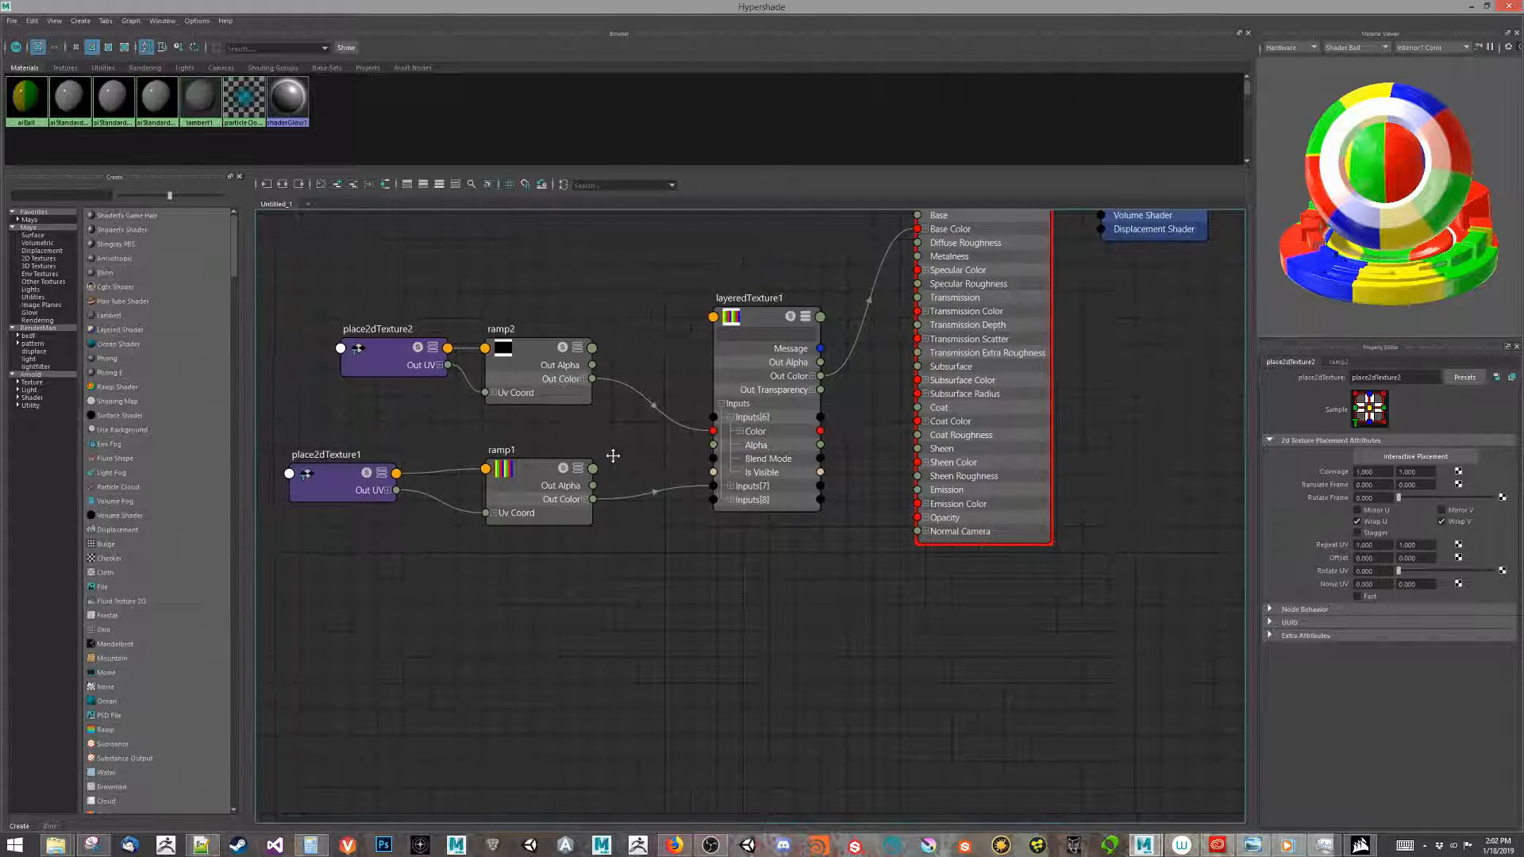
middle_click_drag(638, 461, 509, 478, "alt")
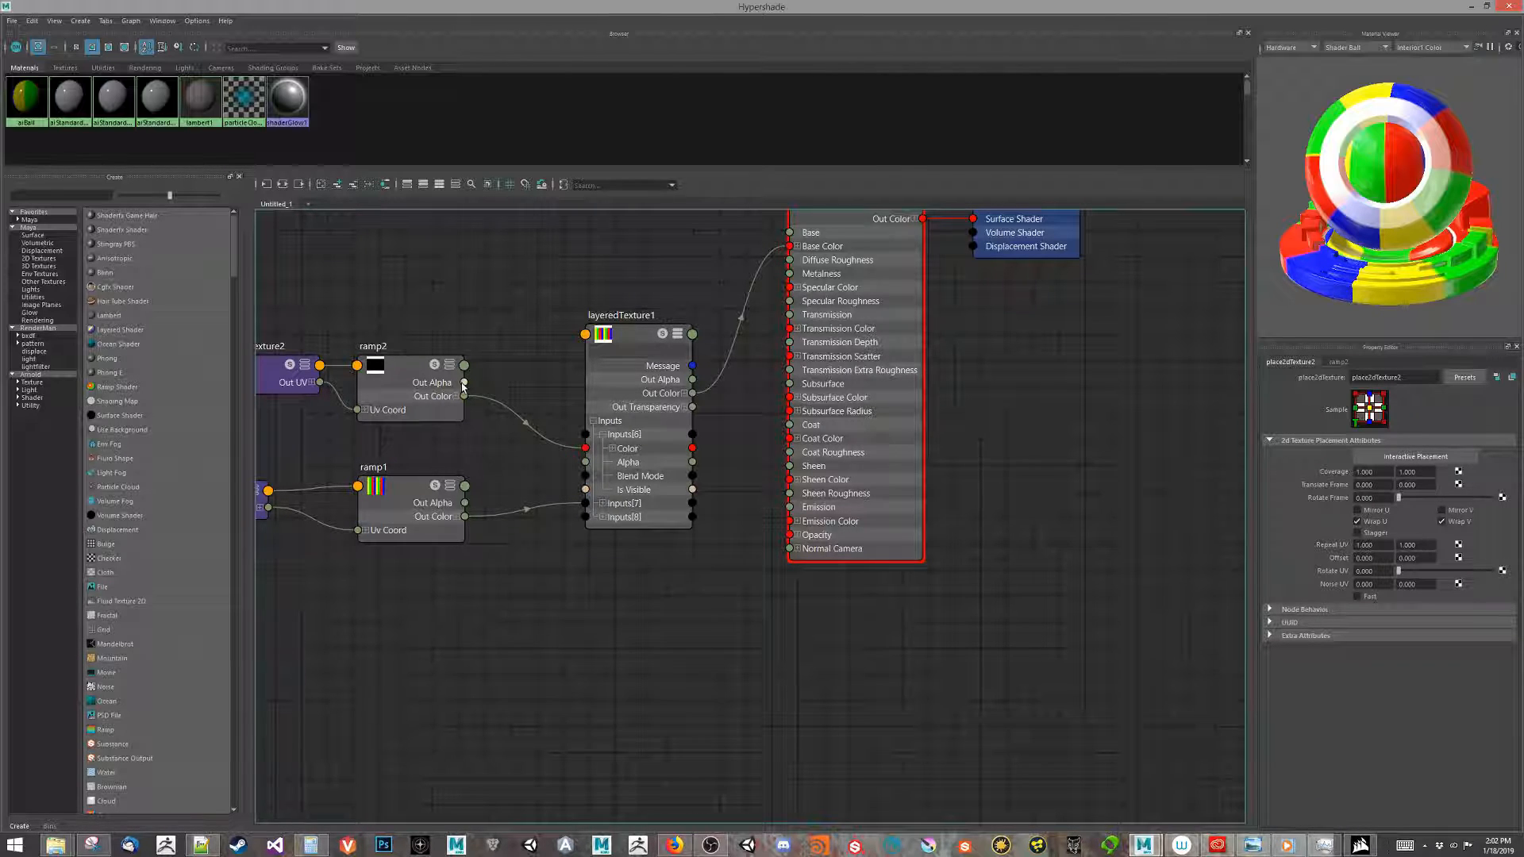
left_click(635, 339)
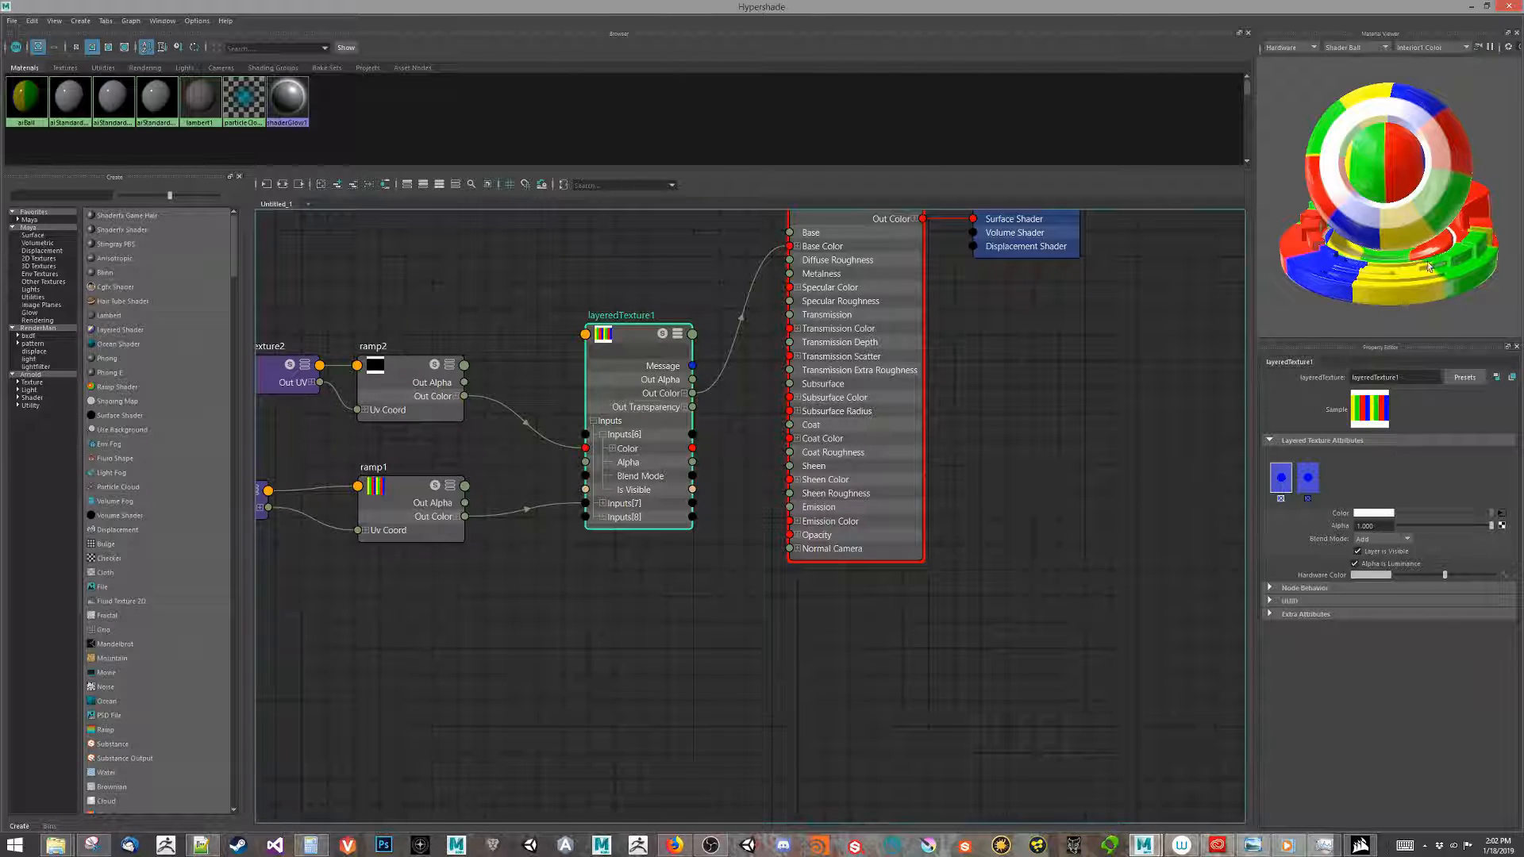
left_click(1383, 540)
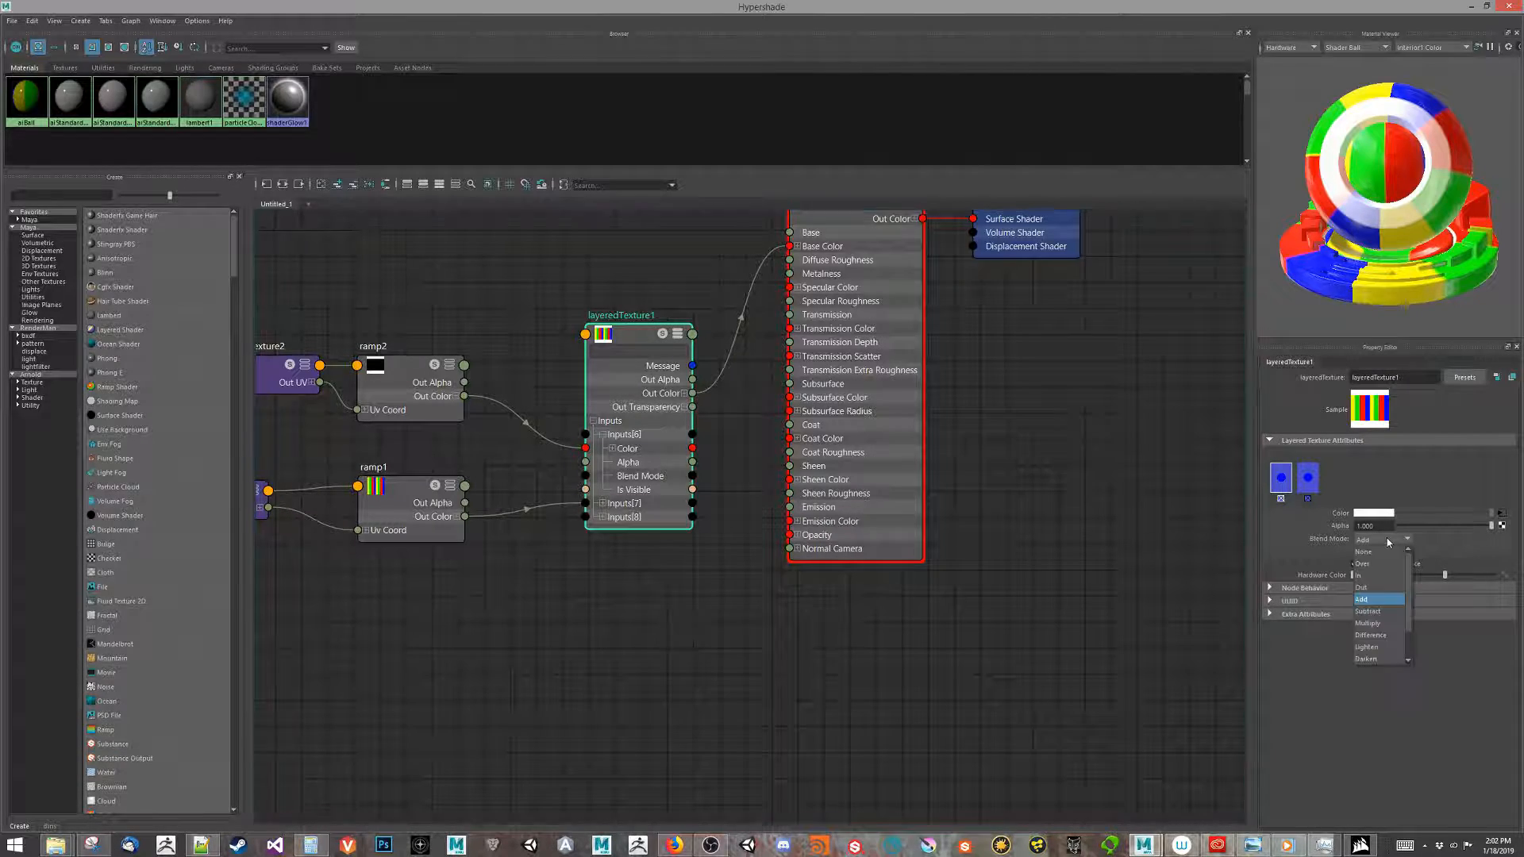
left_click(1375, 563)
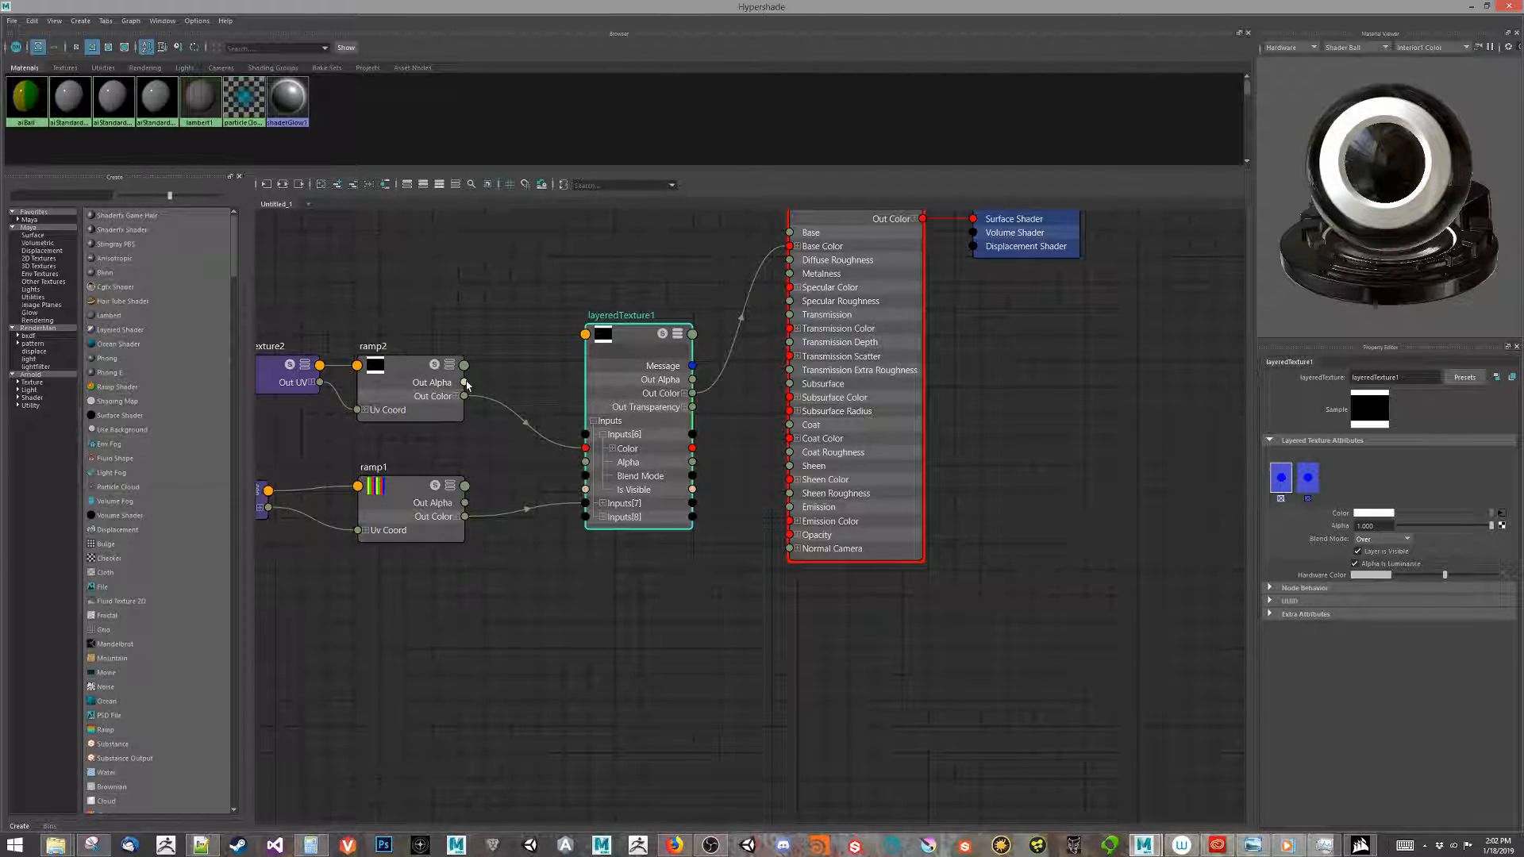
left_click_drag(464, 384, 585, 462)
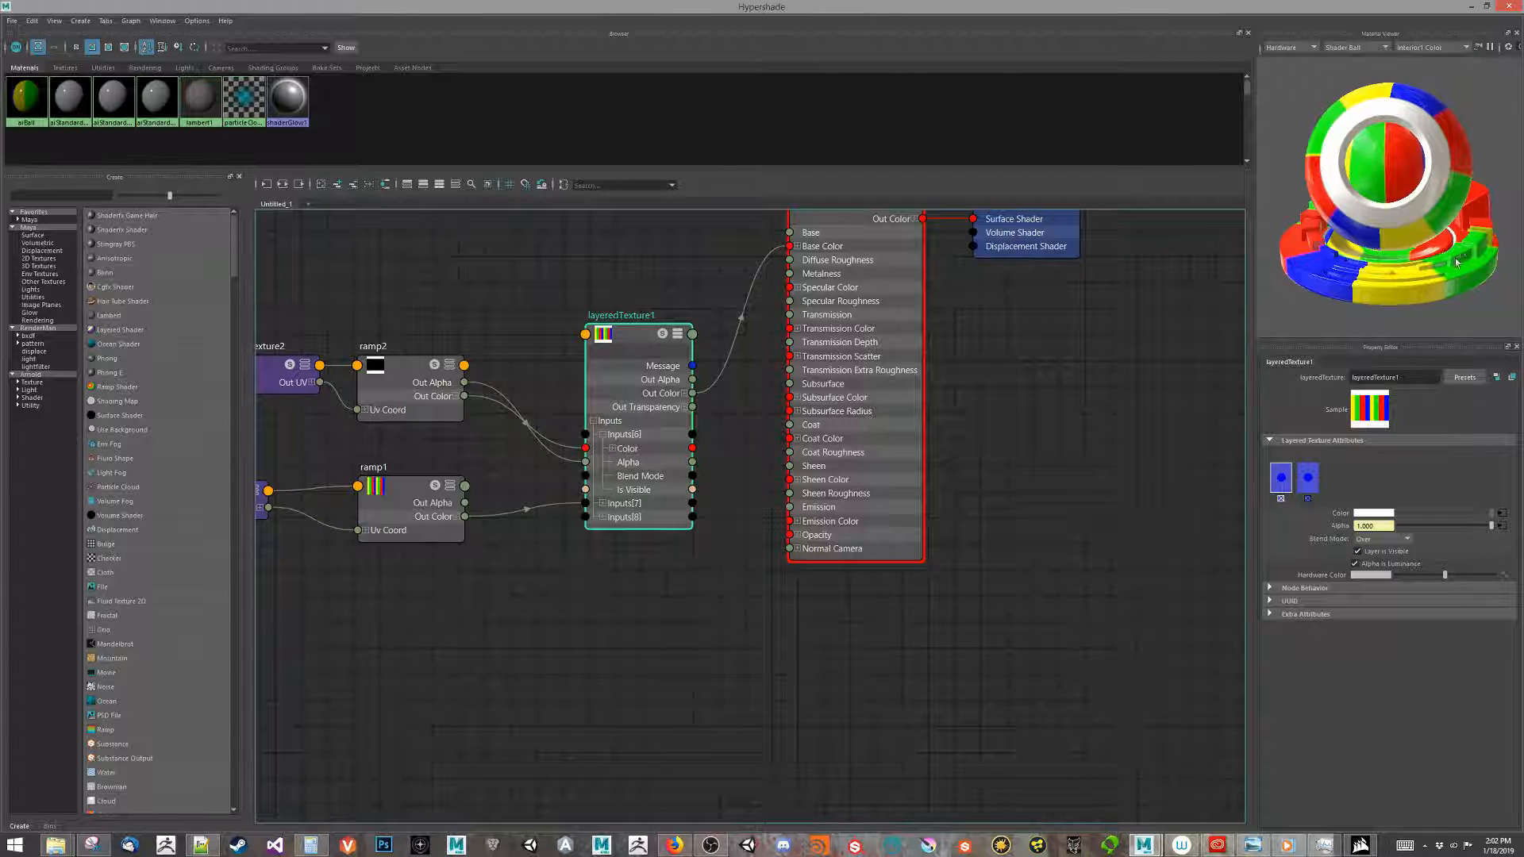
- Minimize the Hypershade and examine the textured ball, the cube and the floor from several angles in the scene
left_click(1474, 7)
left_click_drag(802, 366, 800, 383, "alt")
left_click(801, 355)
key("e")
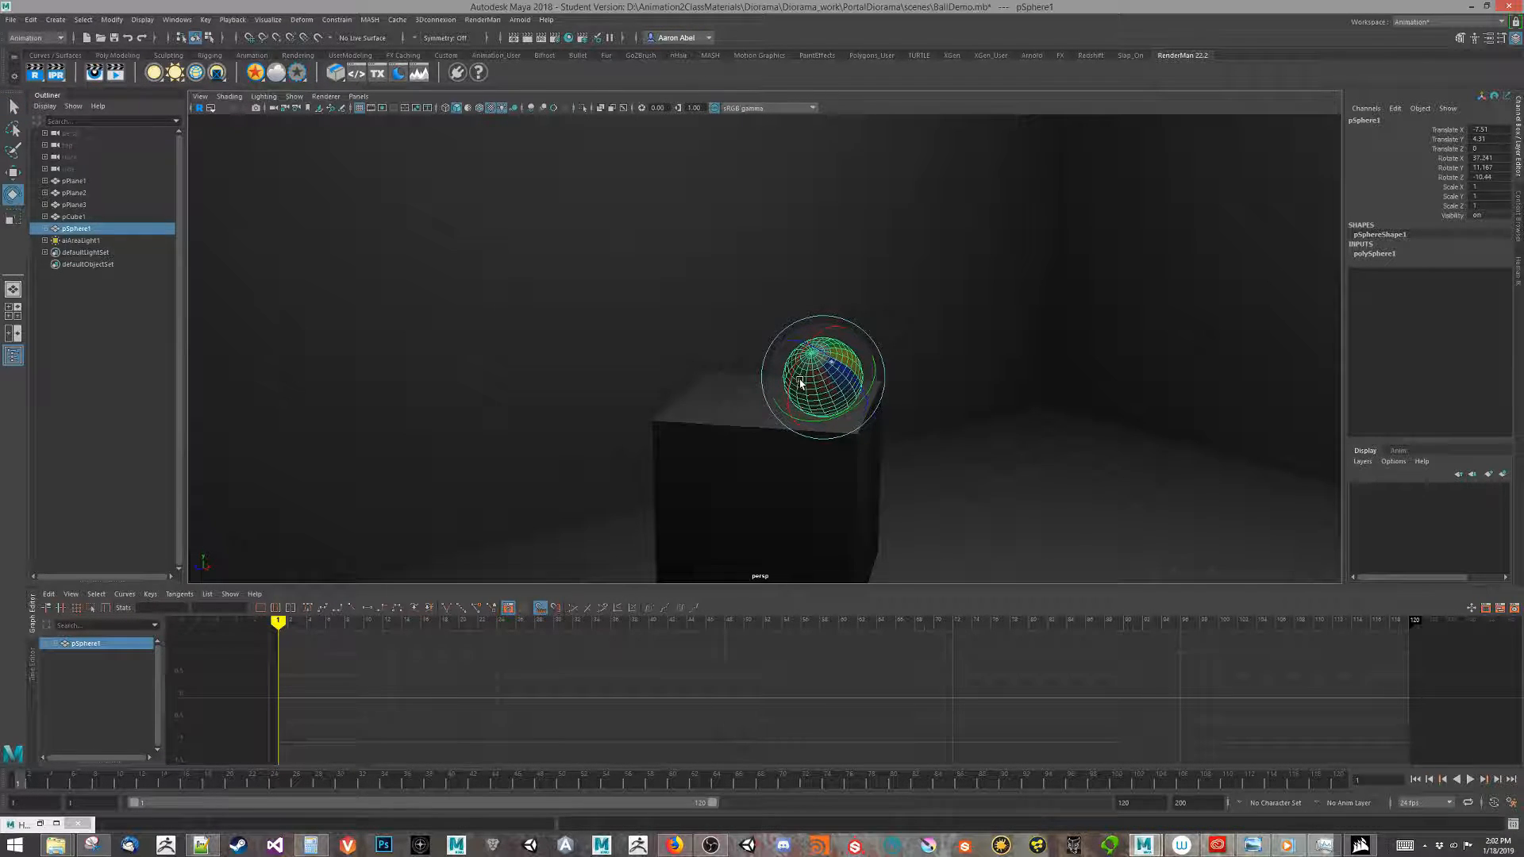
left_click(997, 385)
left_click(1053, 486)
left_click_drag(1029, 482, 939, 435, "alt")
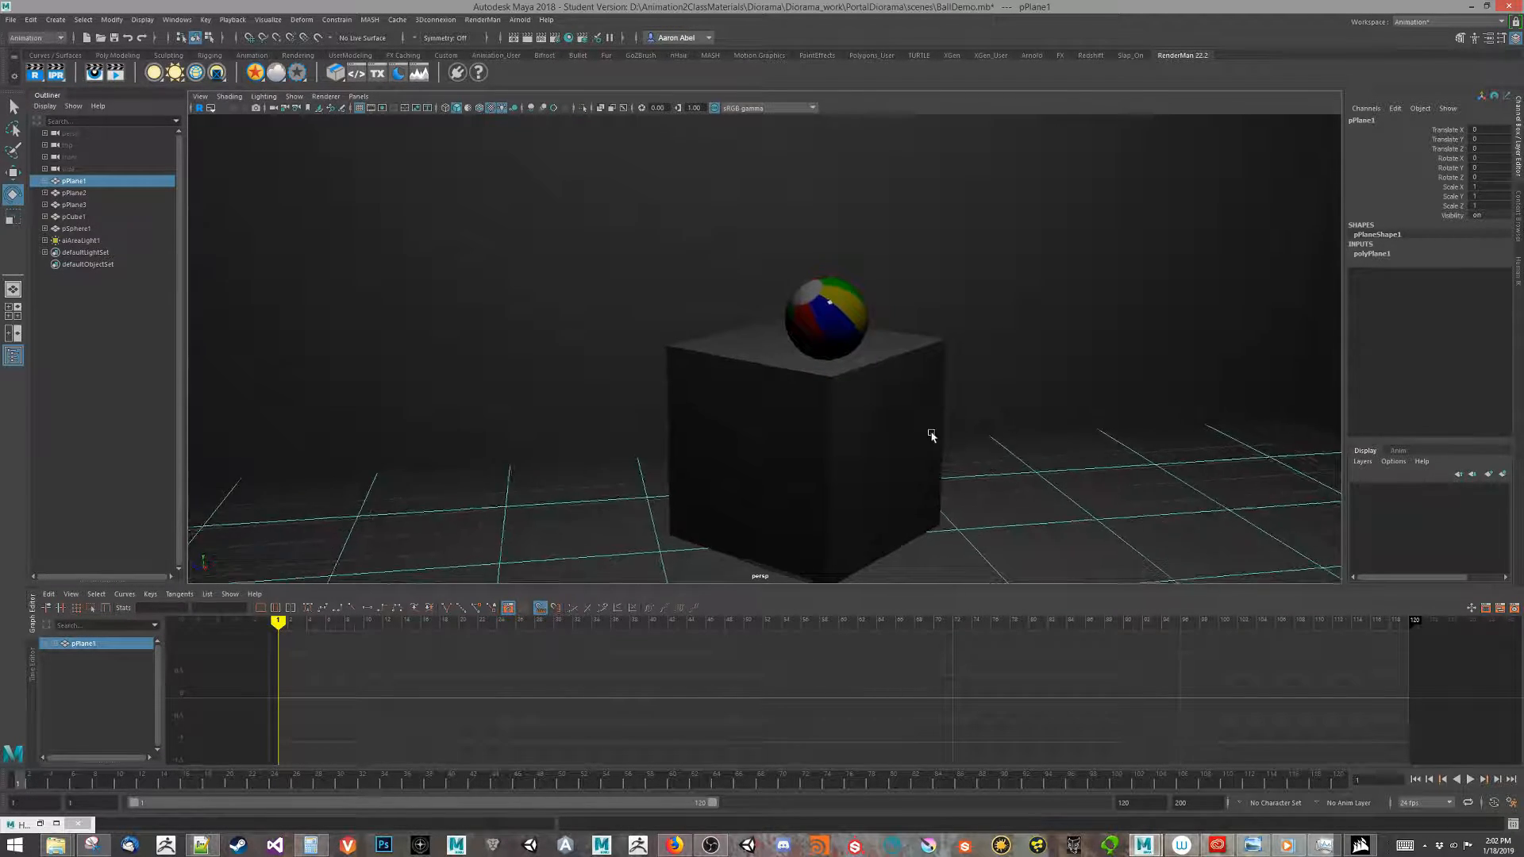
right_click_drag(939, 434, 775, 493, "alt")
middle_click_drag(532, 515, 501, 471, "alt")
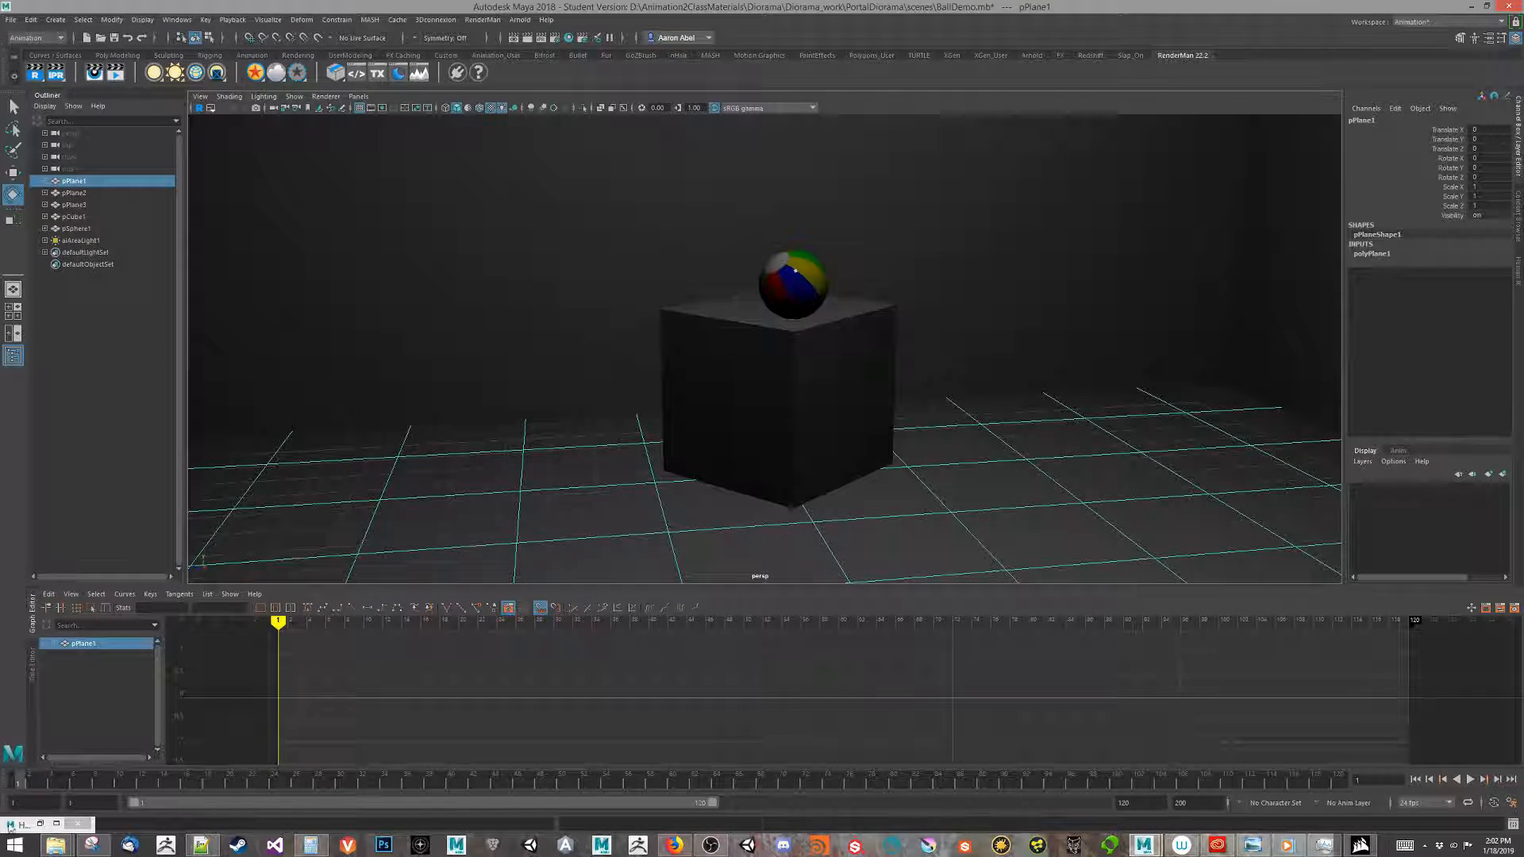
left_click(412, 357)
left_click(742, 395)
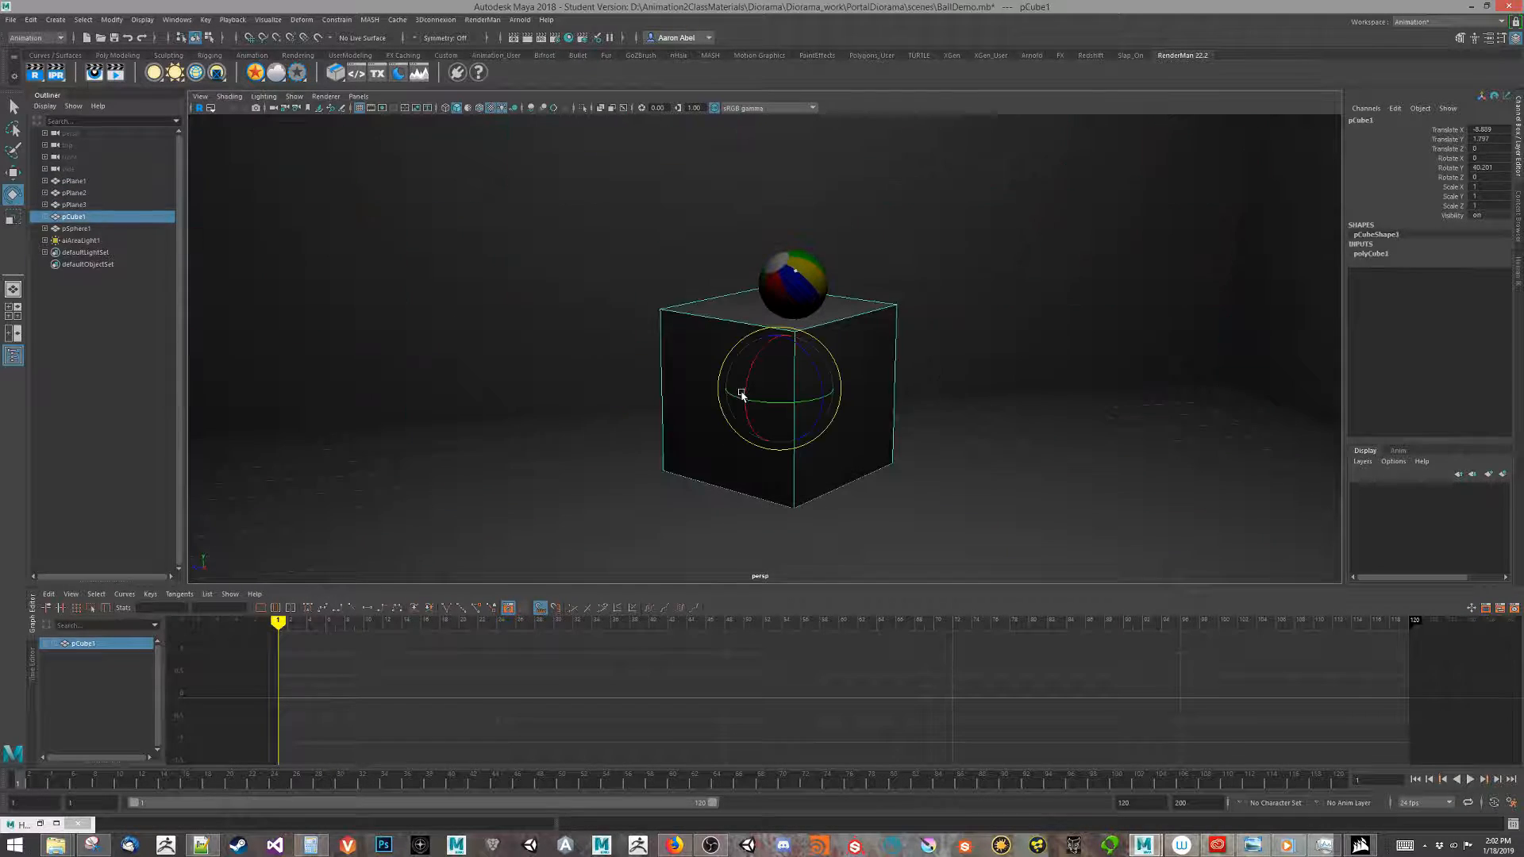
left_click_drag(461, 496, 334, 509, "alt")
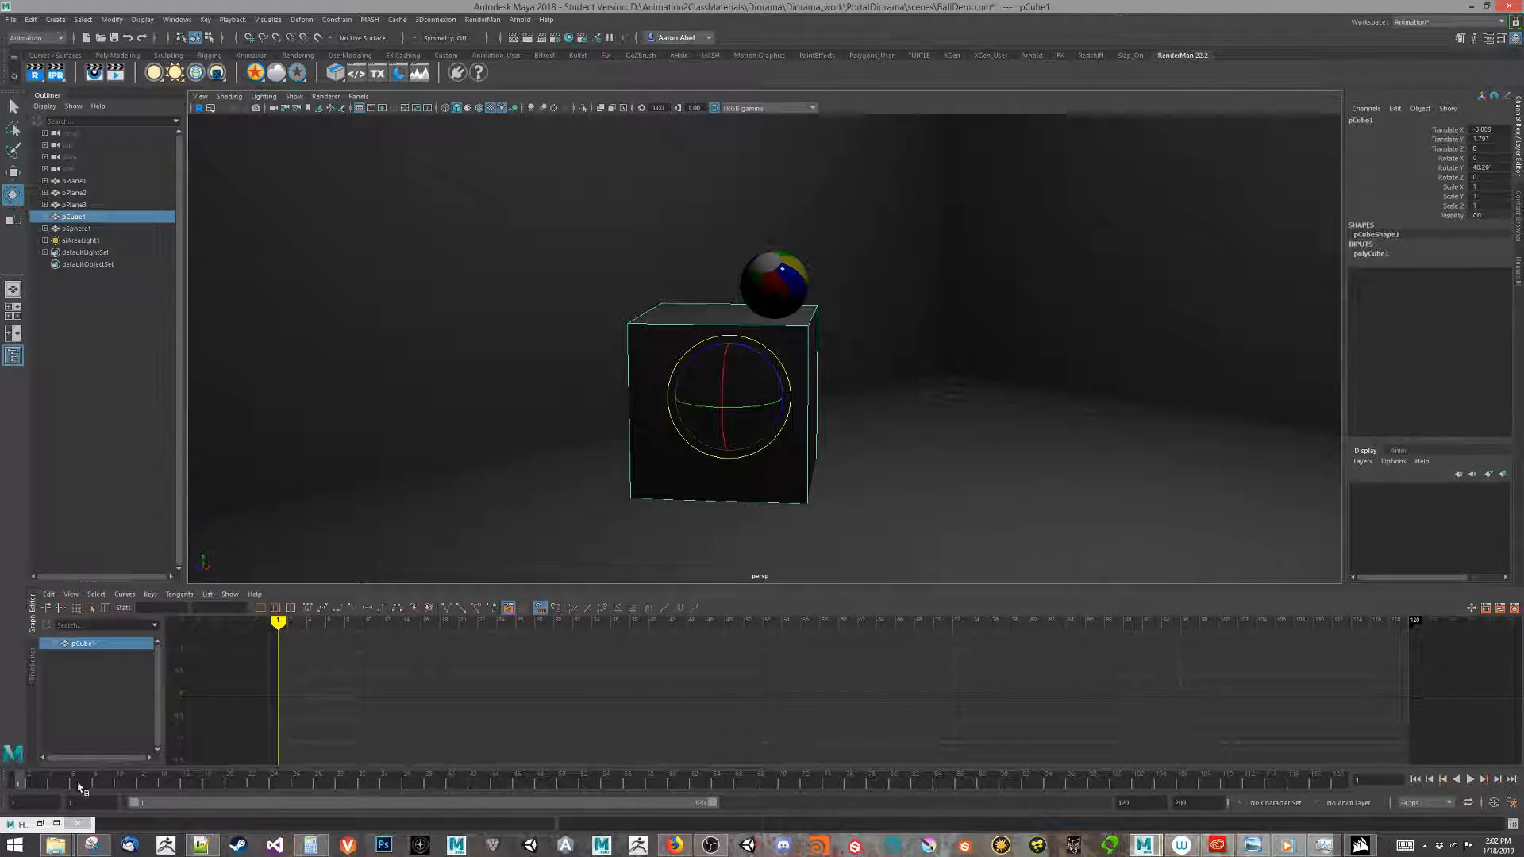
- Restore the Hypershade and graph the network of the aiStandardSurface2 material
left_click(39, 824)
scroll(483, 653, "down", 2)
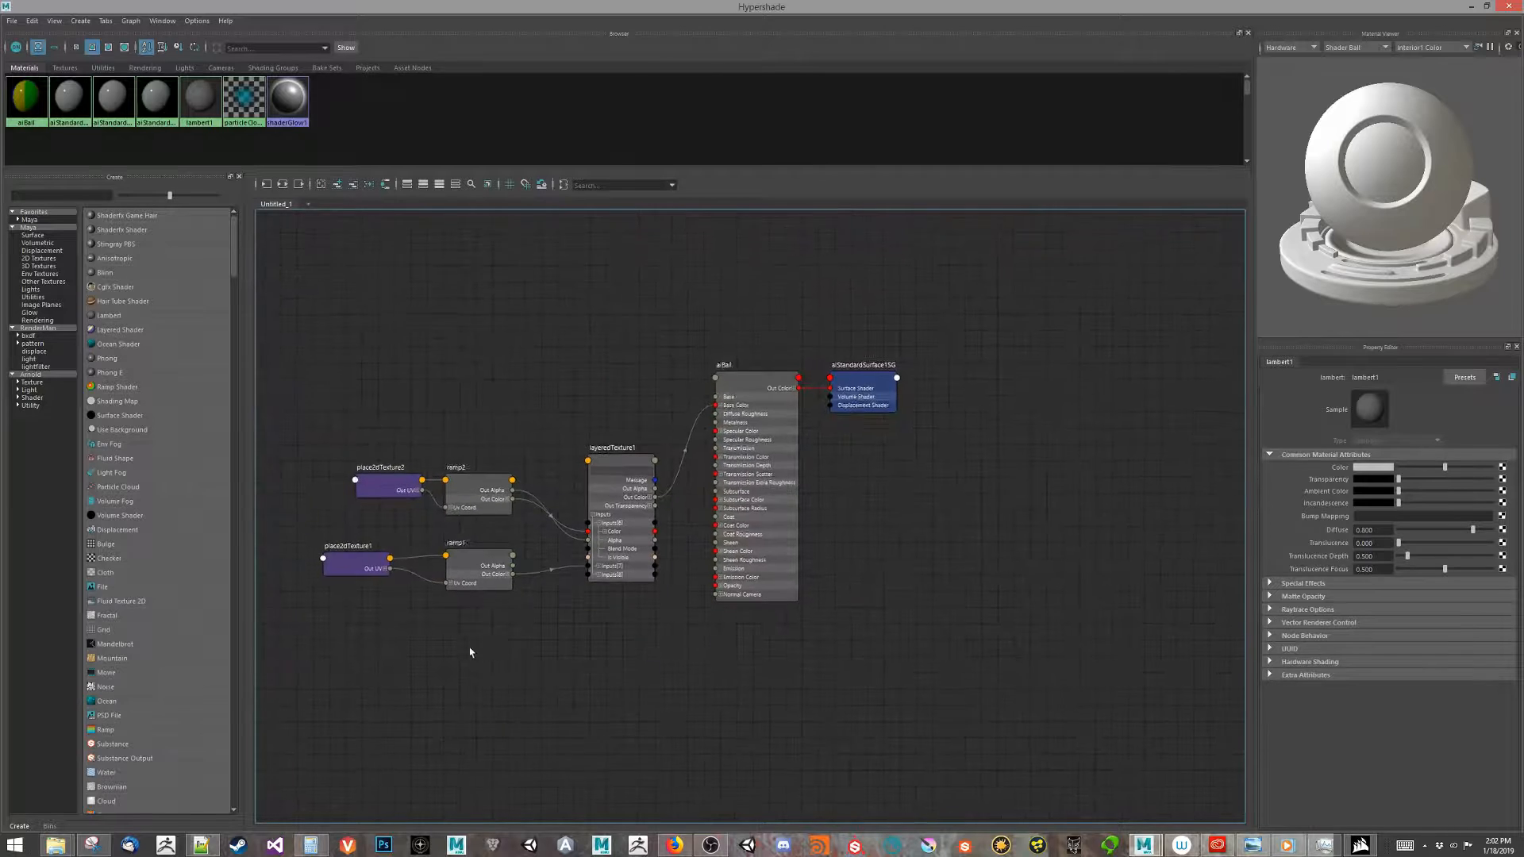
left_click(88, 102)
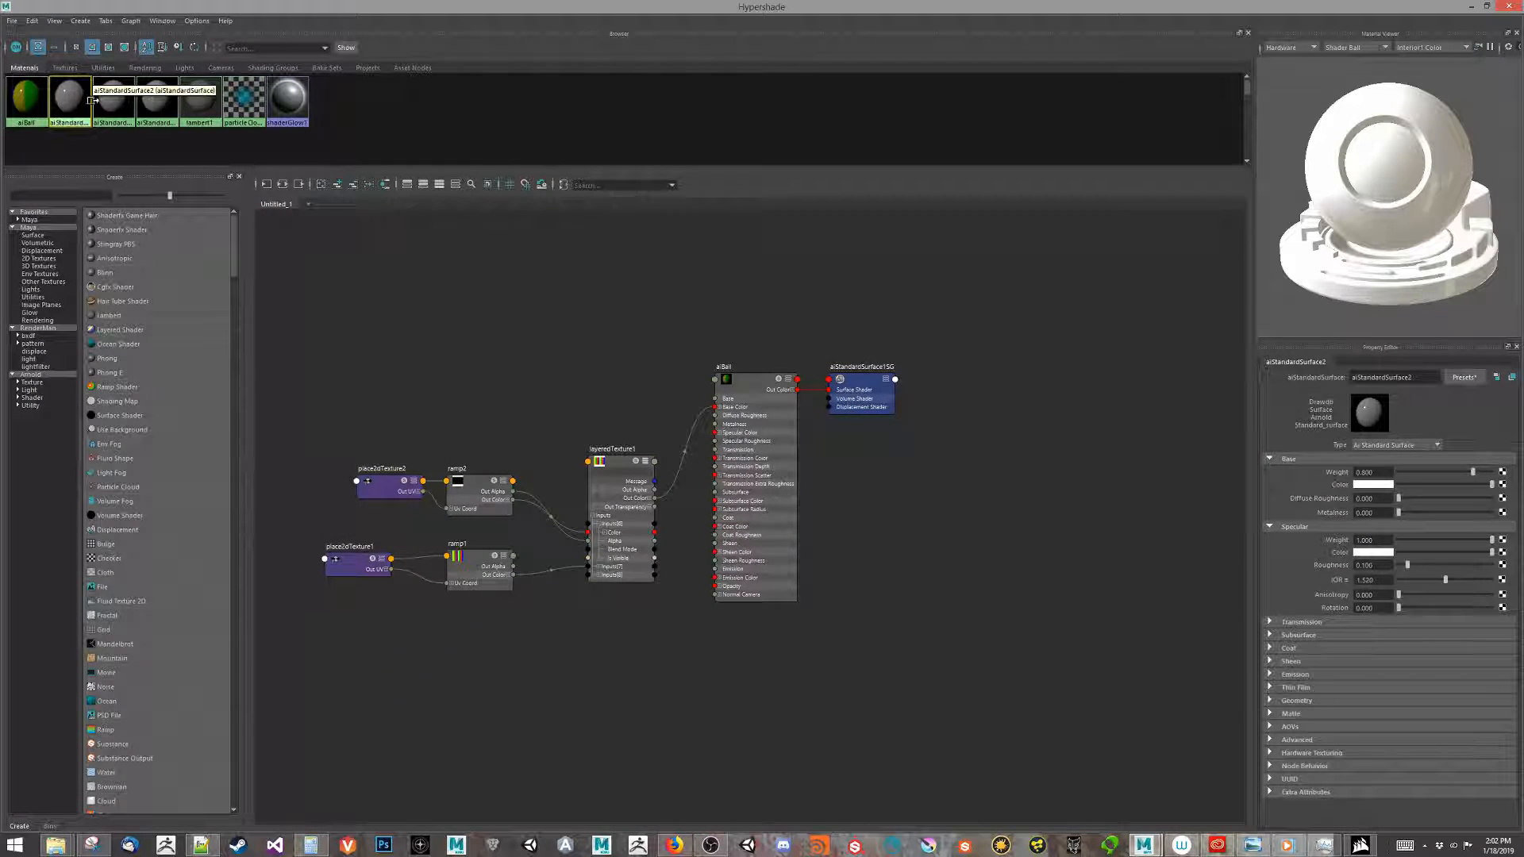
left_click(284, 185)
- Rename the aiStandardSurface2 material as aiFloor
double_click(611, 293)
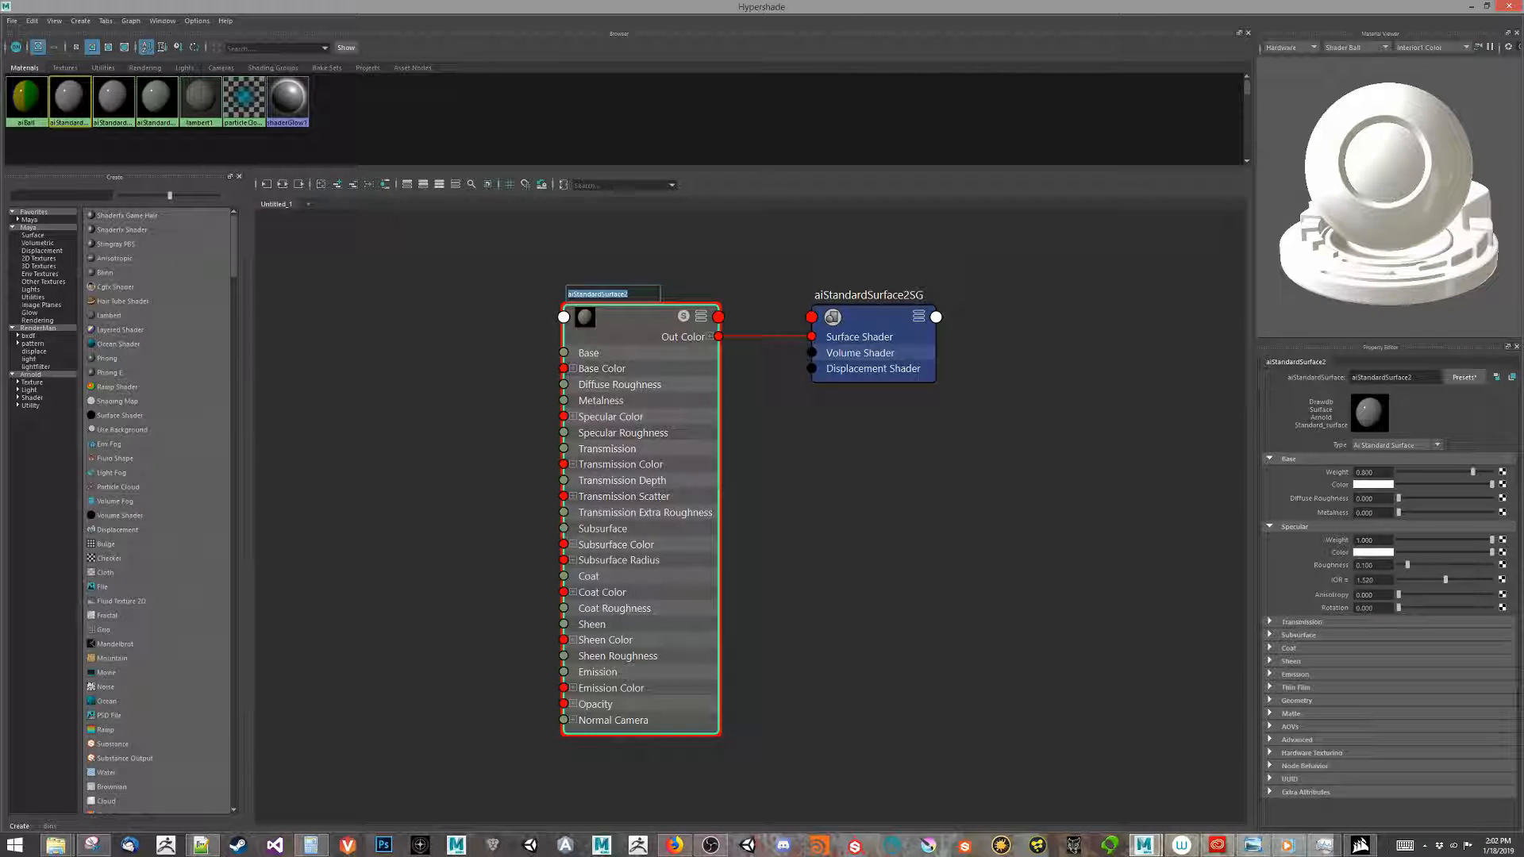
left_click_drag(1414, 377, 1378, 377)
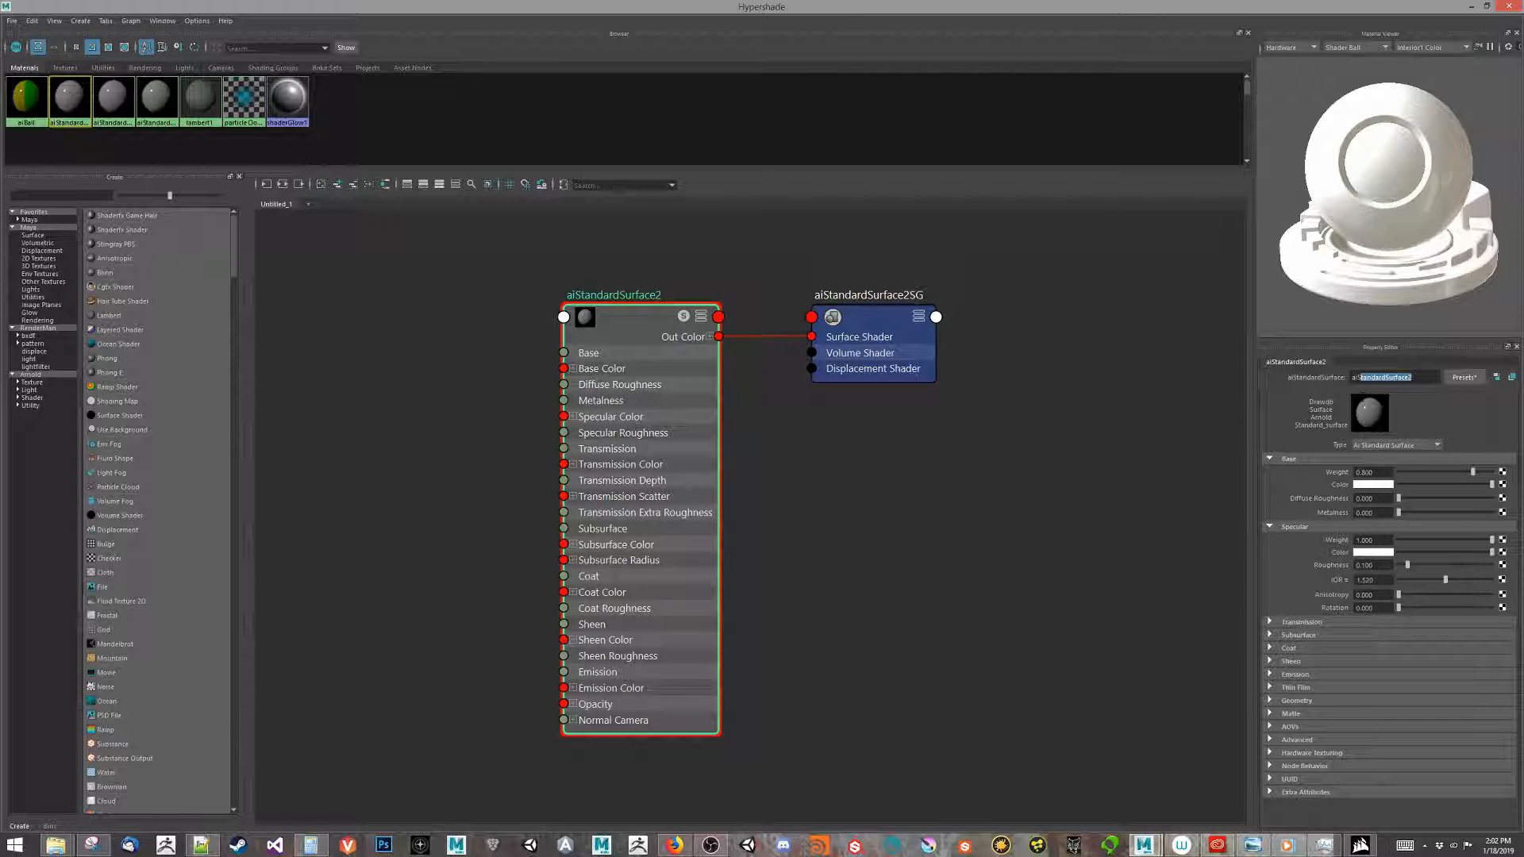
key("Return")
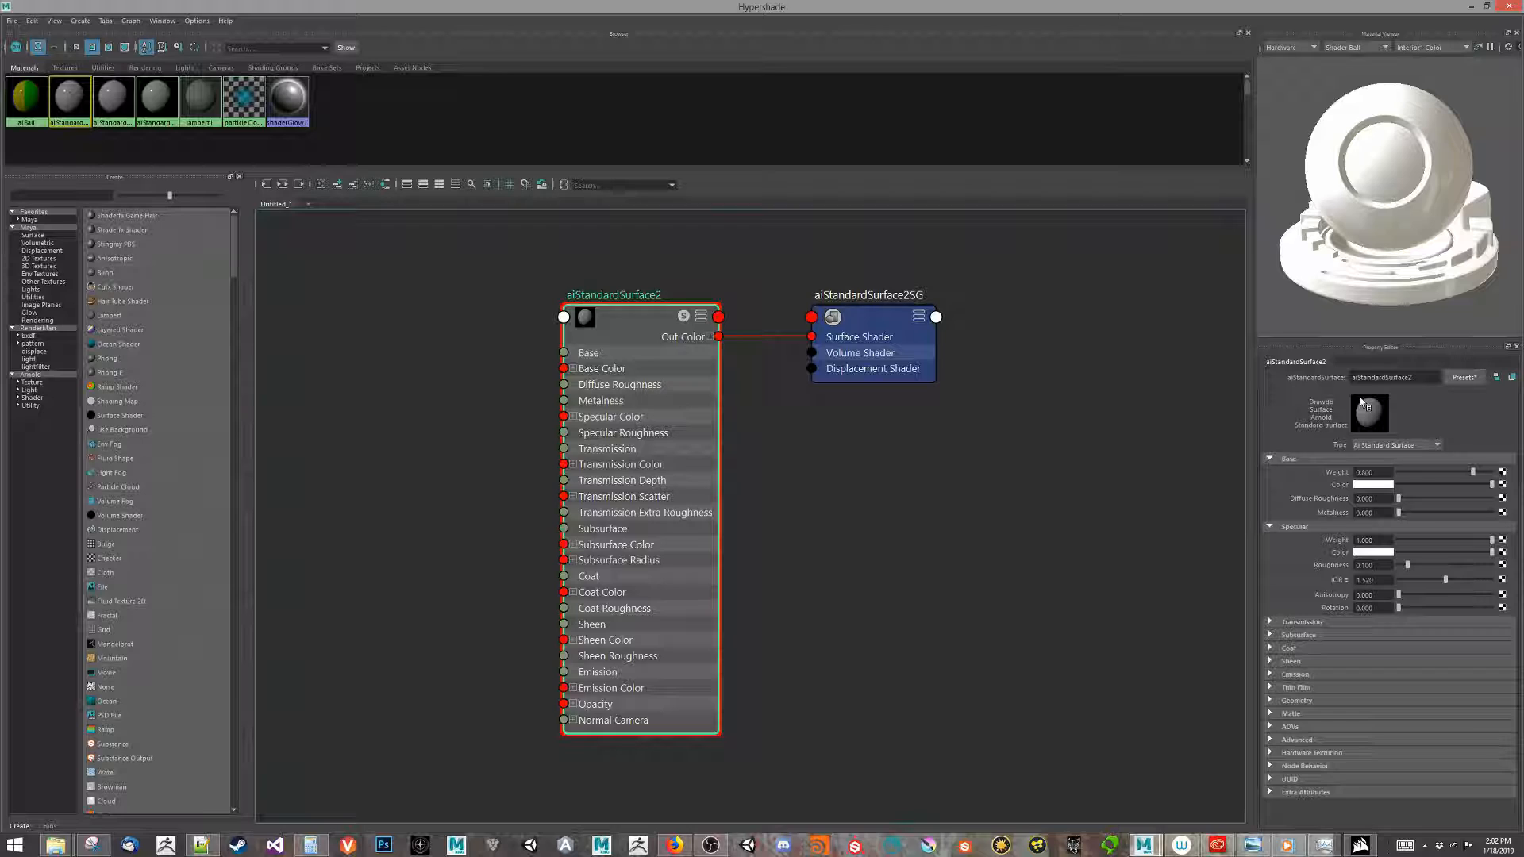
left_click(1422, 377)
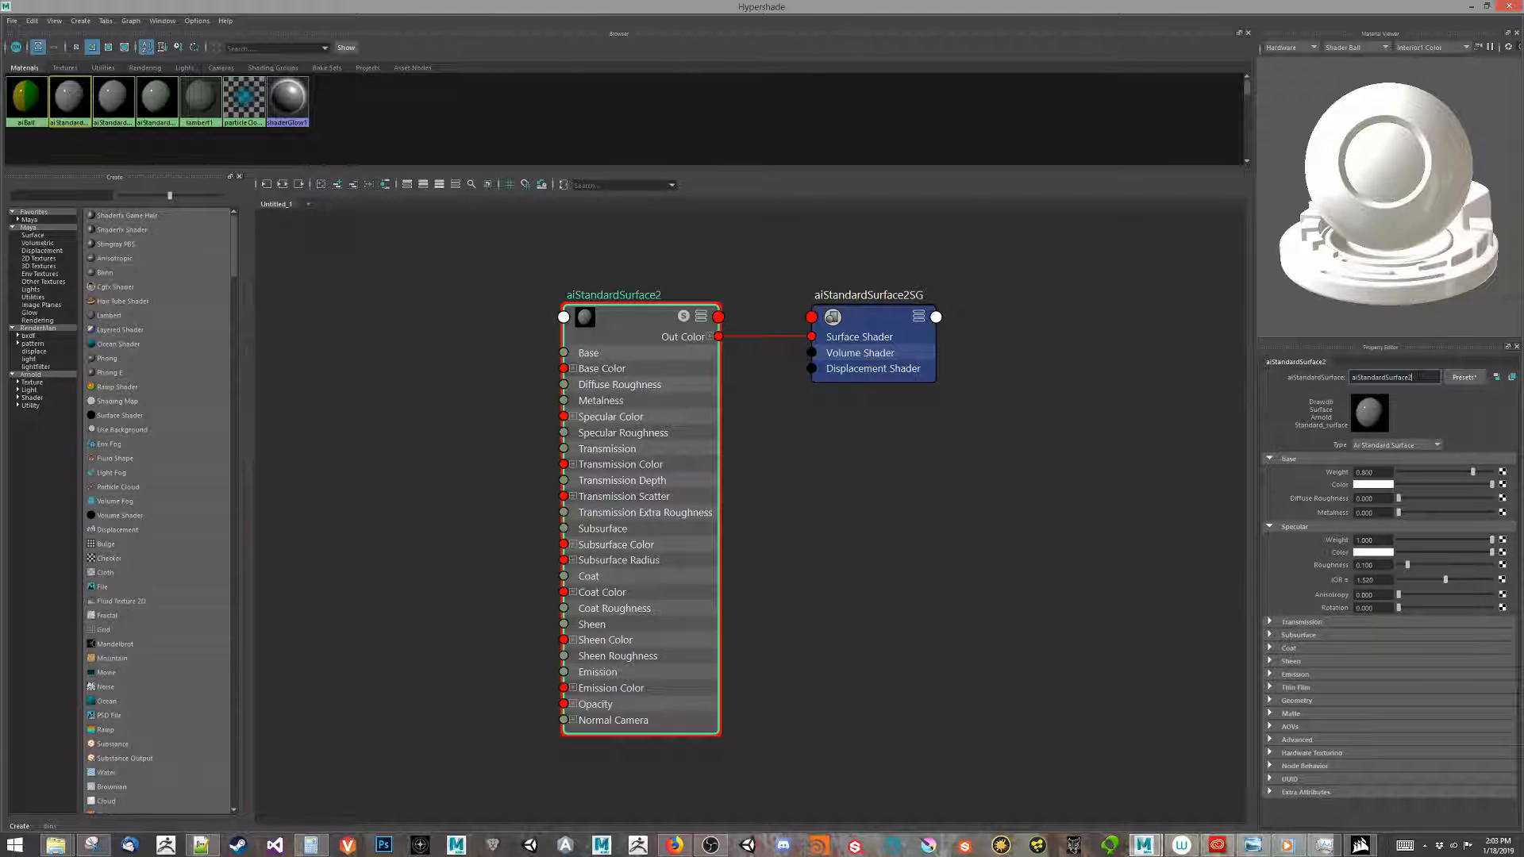
double_click(1423, 379)
type("aiFloor")
key("Return")
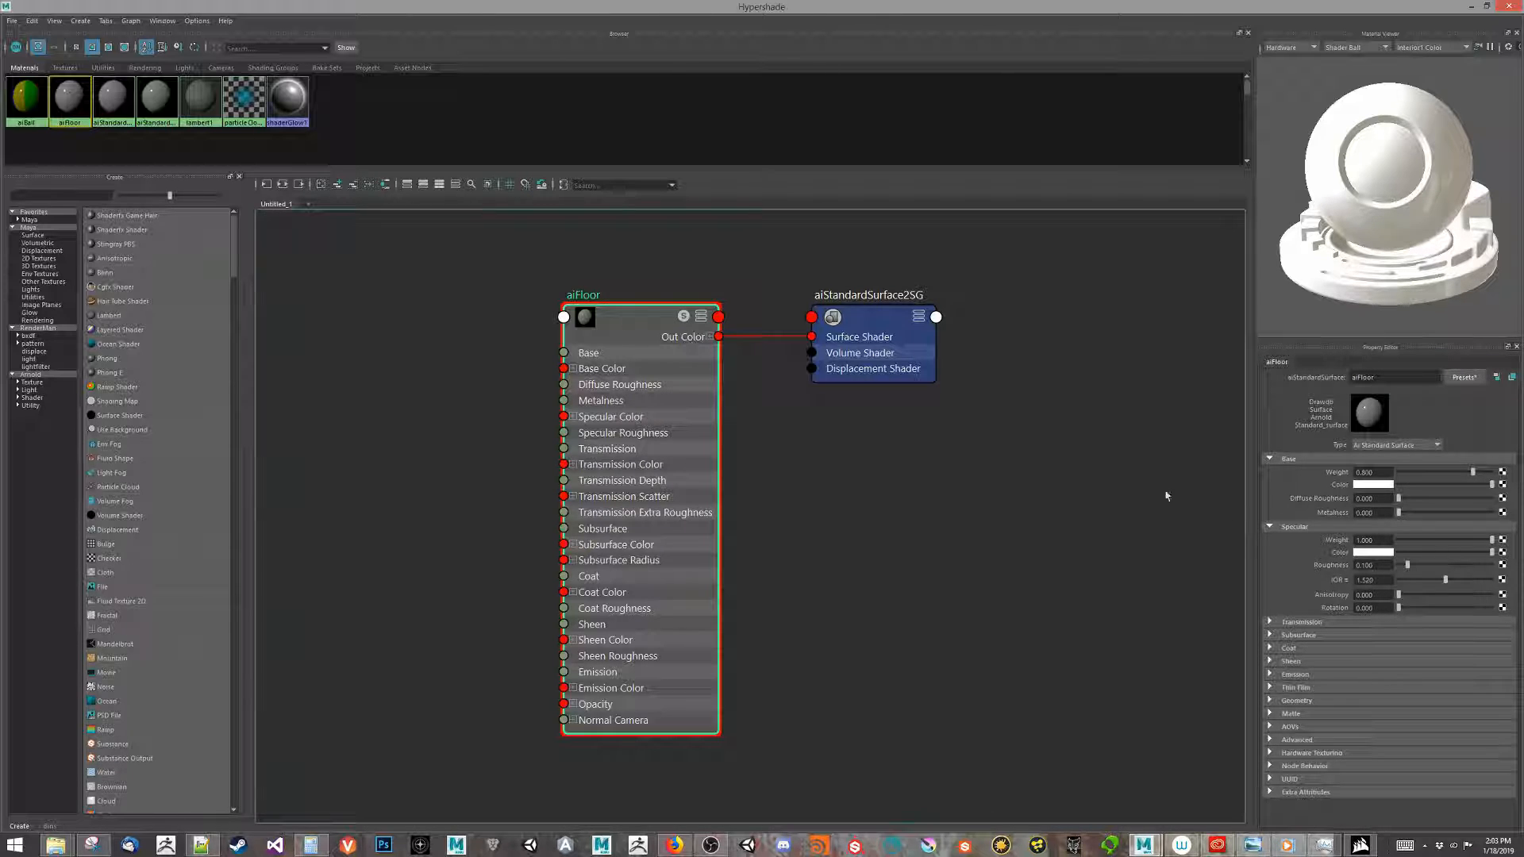
- Change the aiFloor material's base color to a muted blue-gray
left_click(1368, 485)
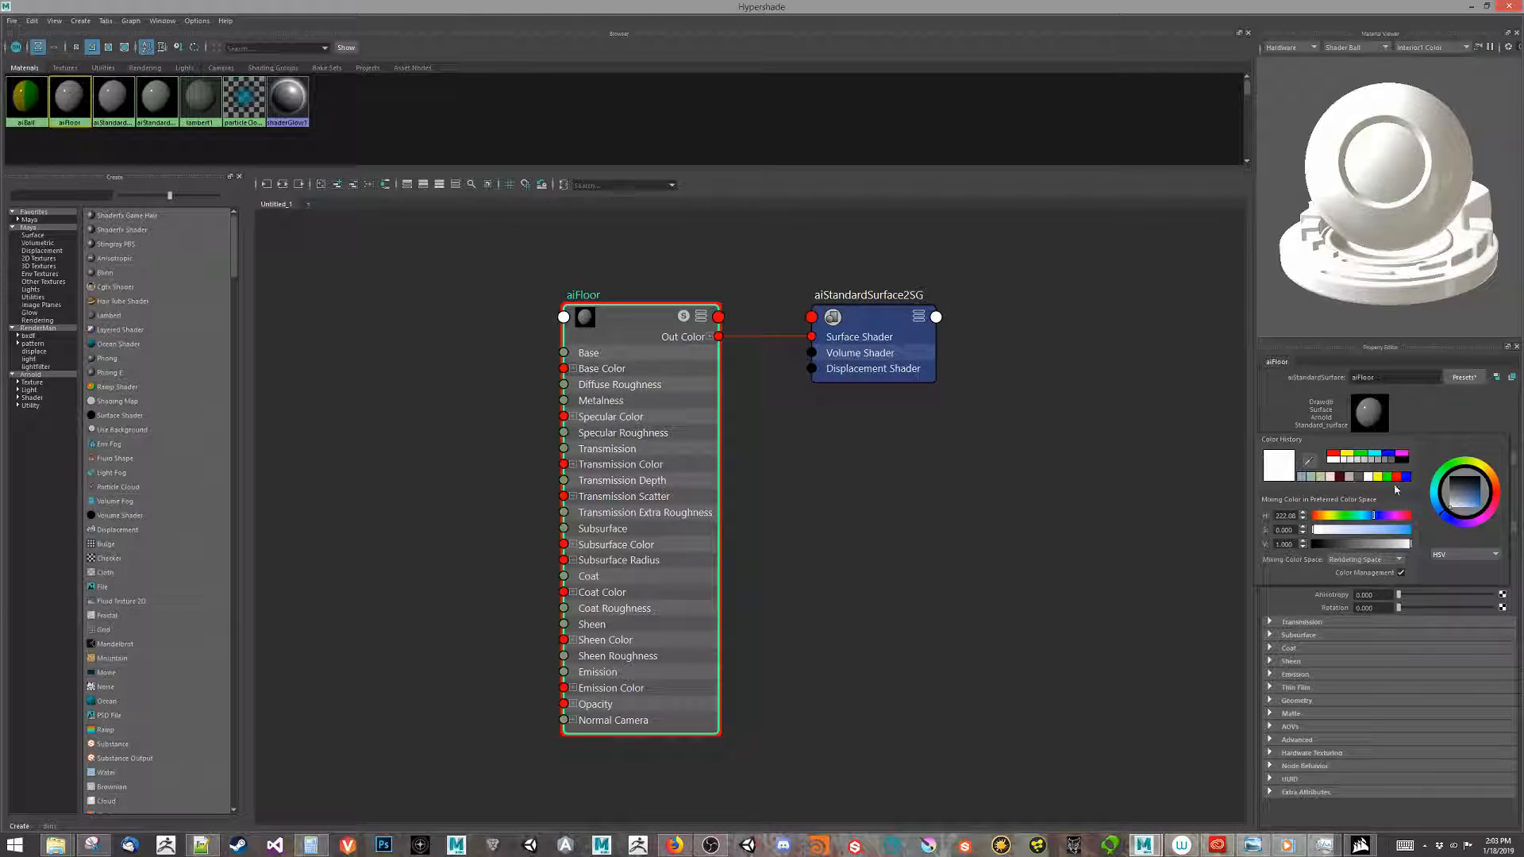
left_click(1368, 486)
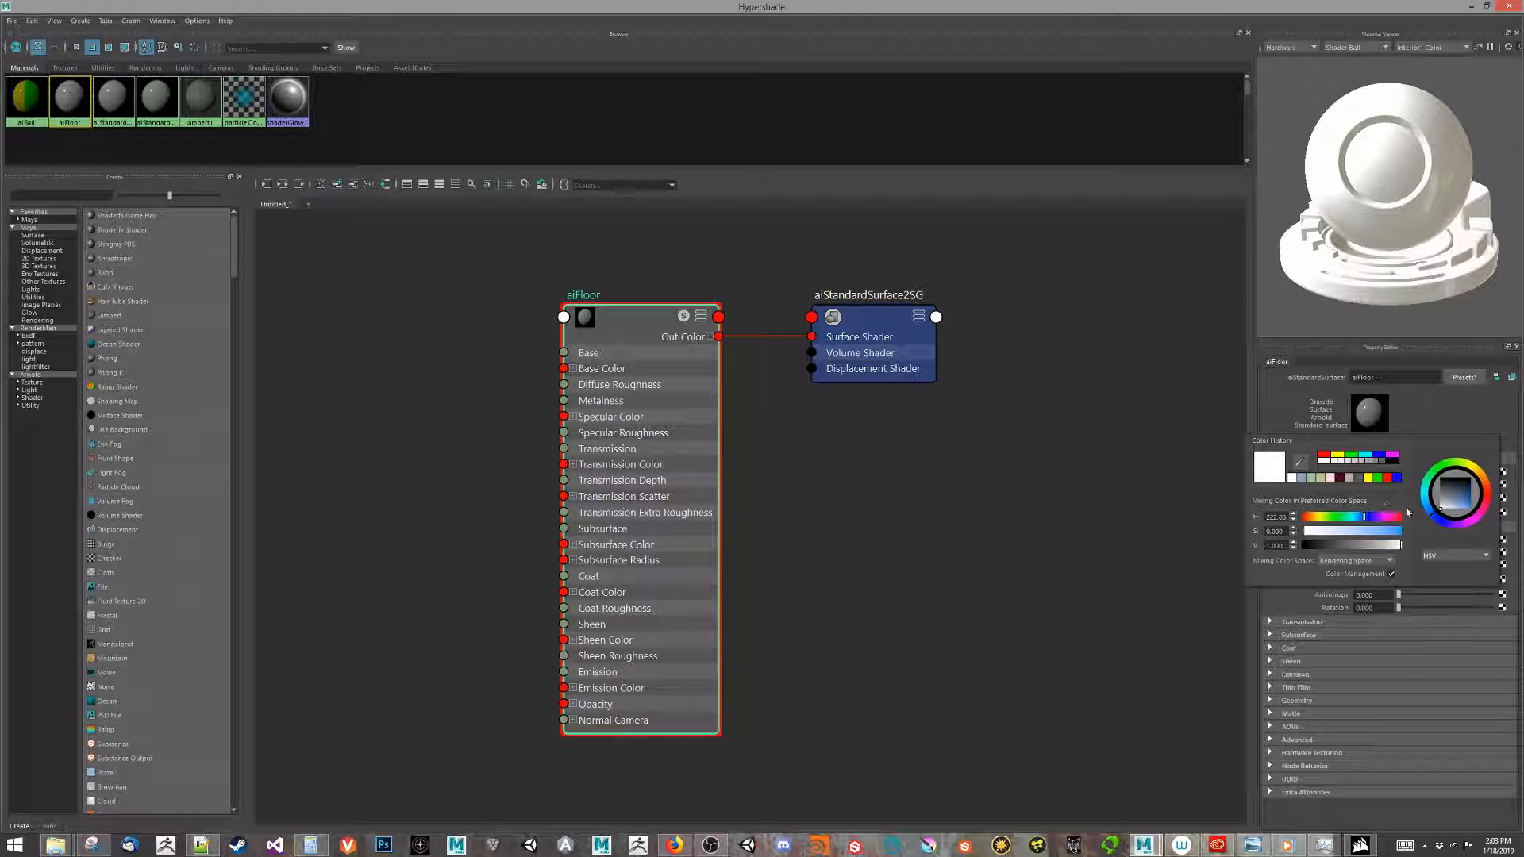
left_click(1455, 514)
left_click_drag(1393, 546, 1376, 546)
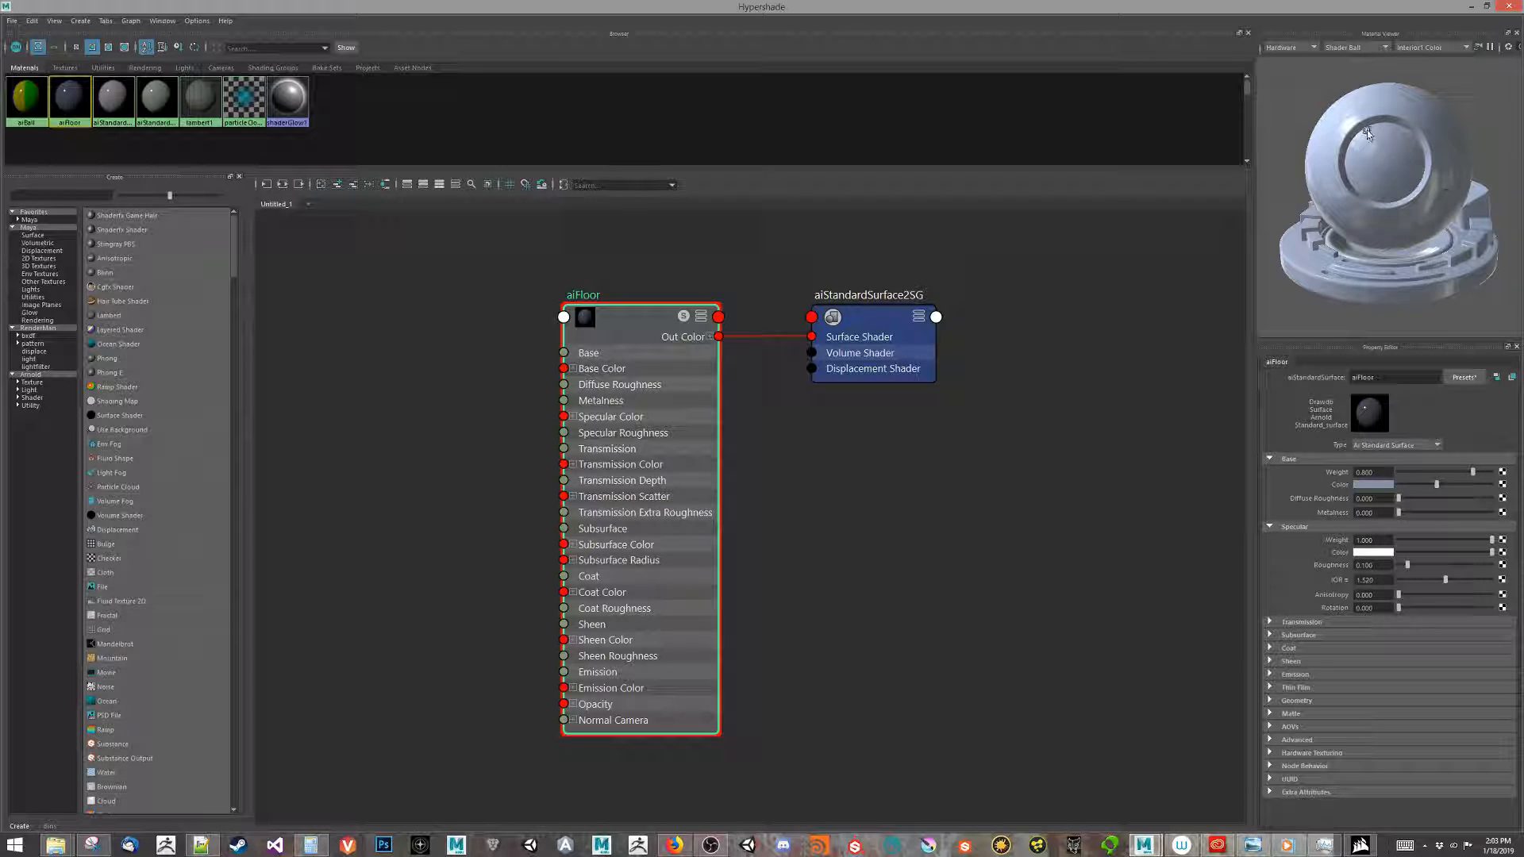
- Switch the material preview's renderer to Arnold and raise aiFloor's specular roughness to about 0.606
left_click(1289, 49)
left_click(1281, 70)
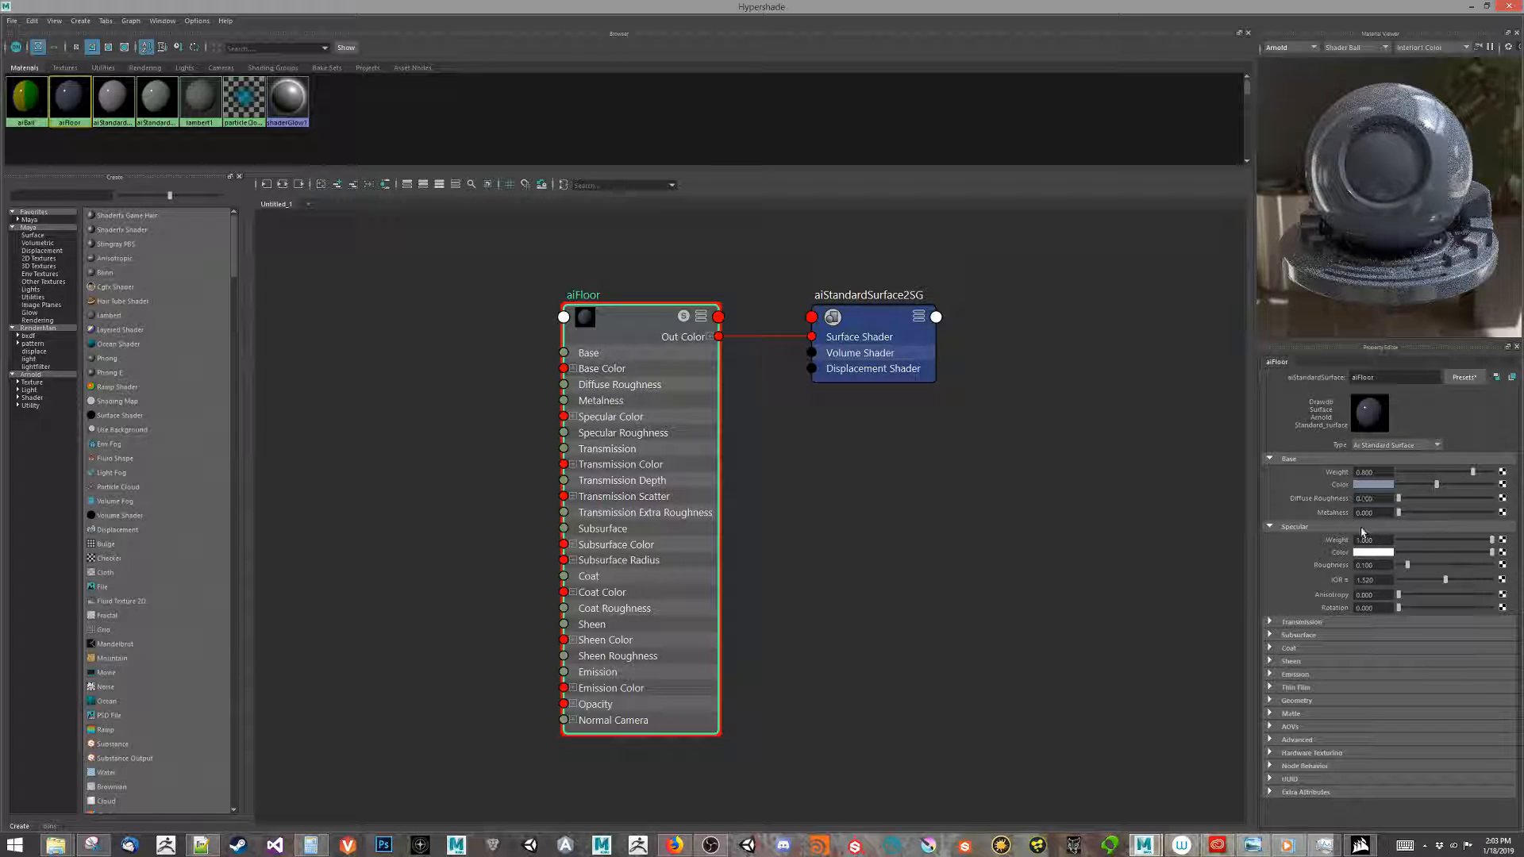
left_click_drag(1372, 565, 1420, 565, "ctrl")
left_click_drag(1407, 566, 1438, 569)
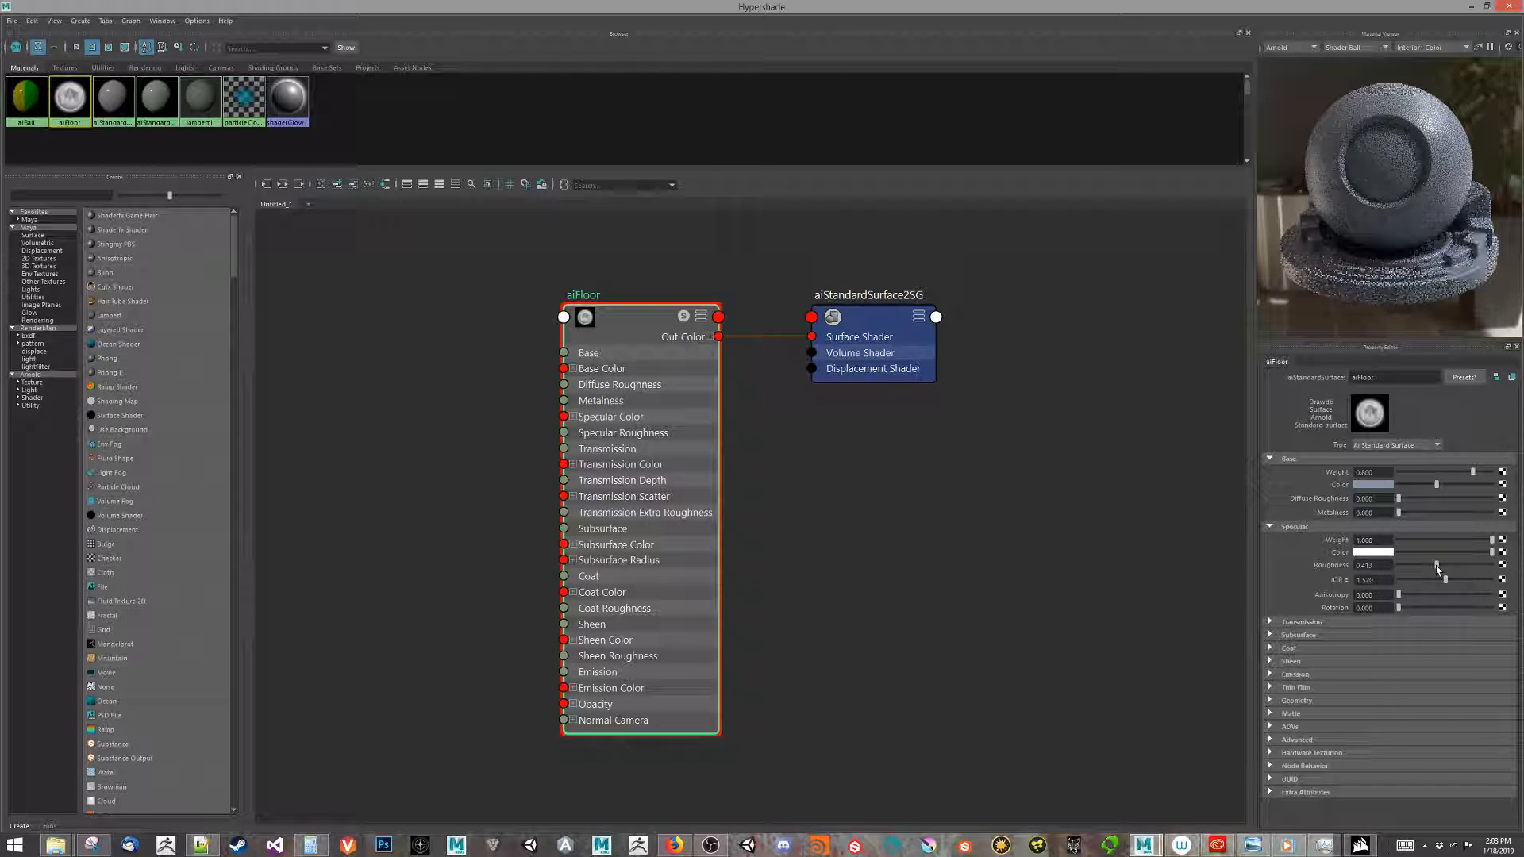
left_click_drag(1436, 565, 1447, 568)
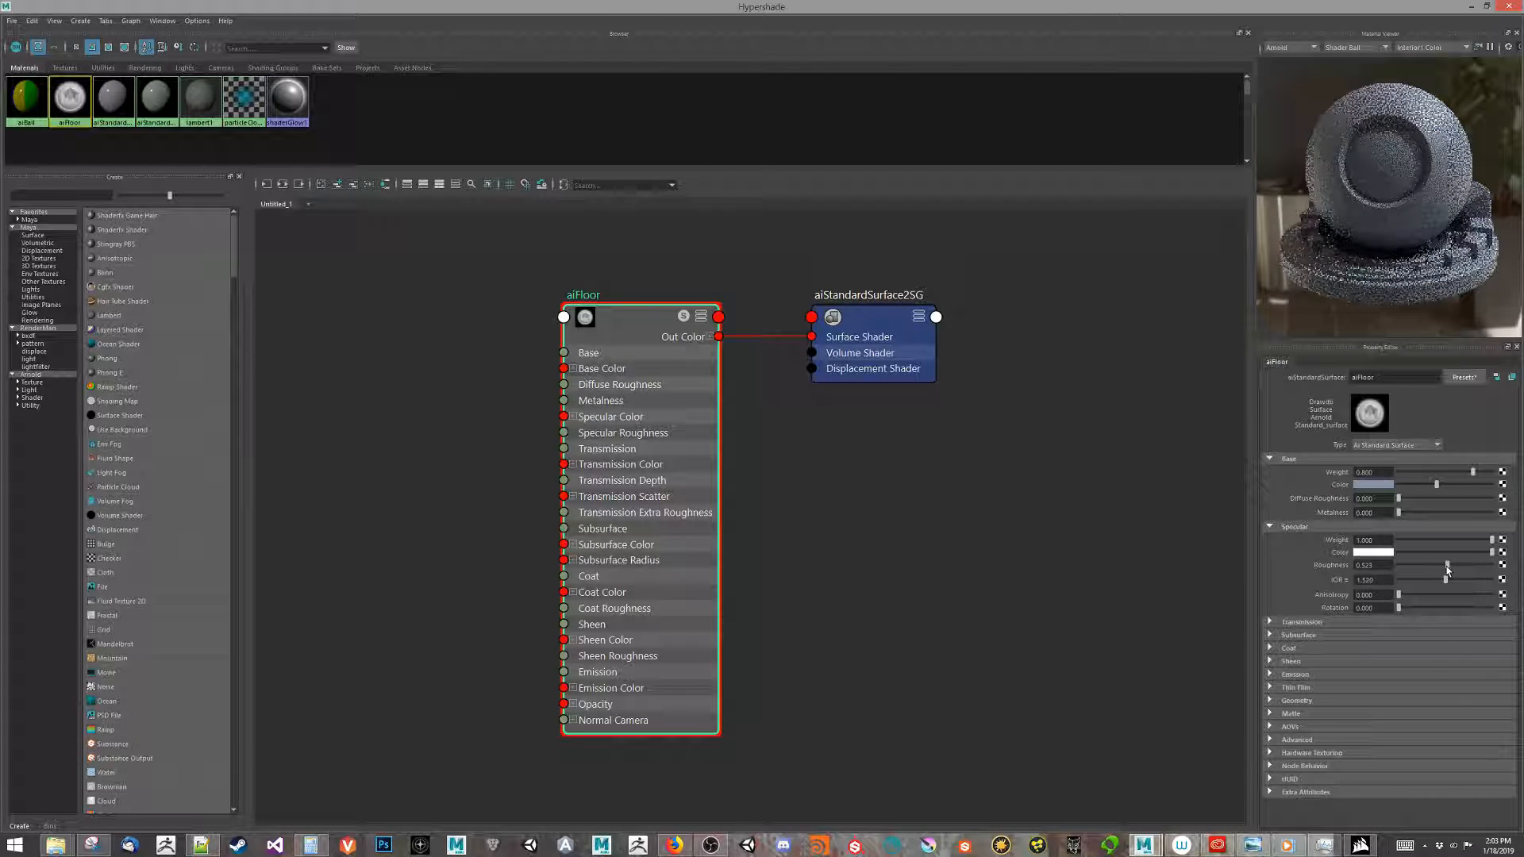
left_click_drag(1454, 568, 1456, 568)
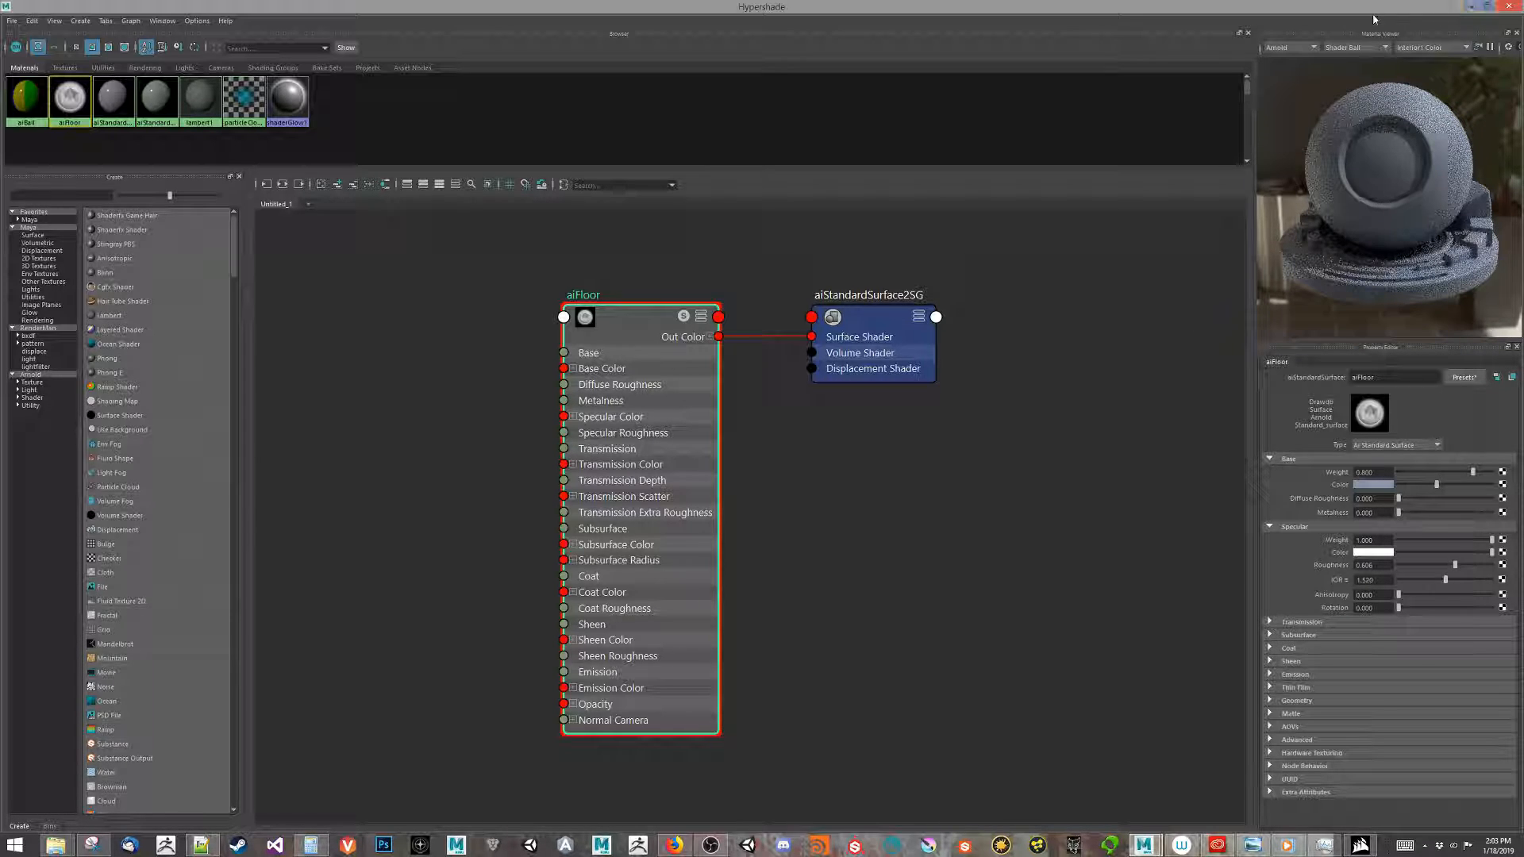
- Move the Hypershade window aside to reveal the room and assign the aiFloor material to the floor plane
left_click_drag(1379, 16, 726, 173)
middle_click_drag(414, 449, 188, 442, "alt")
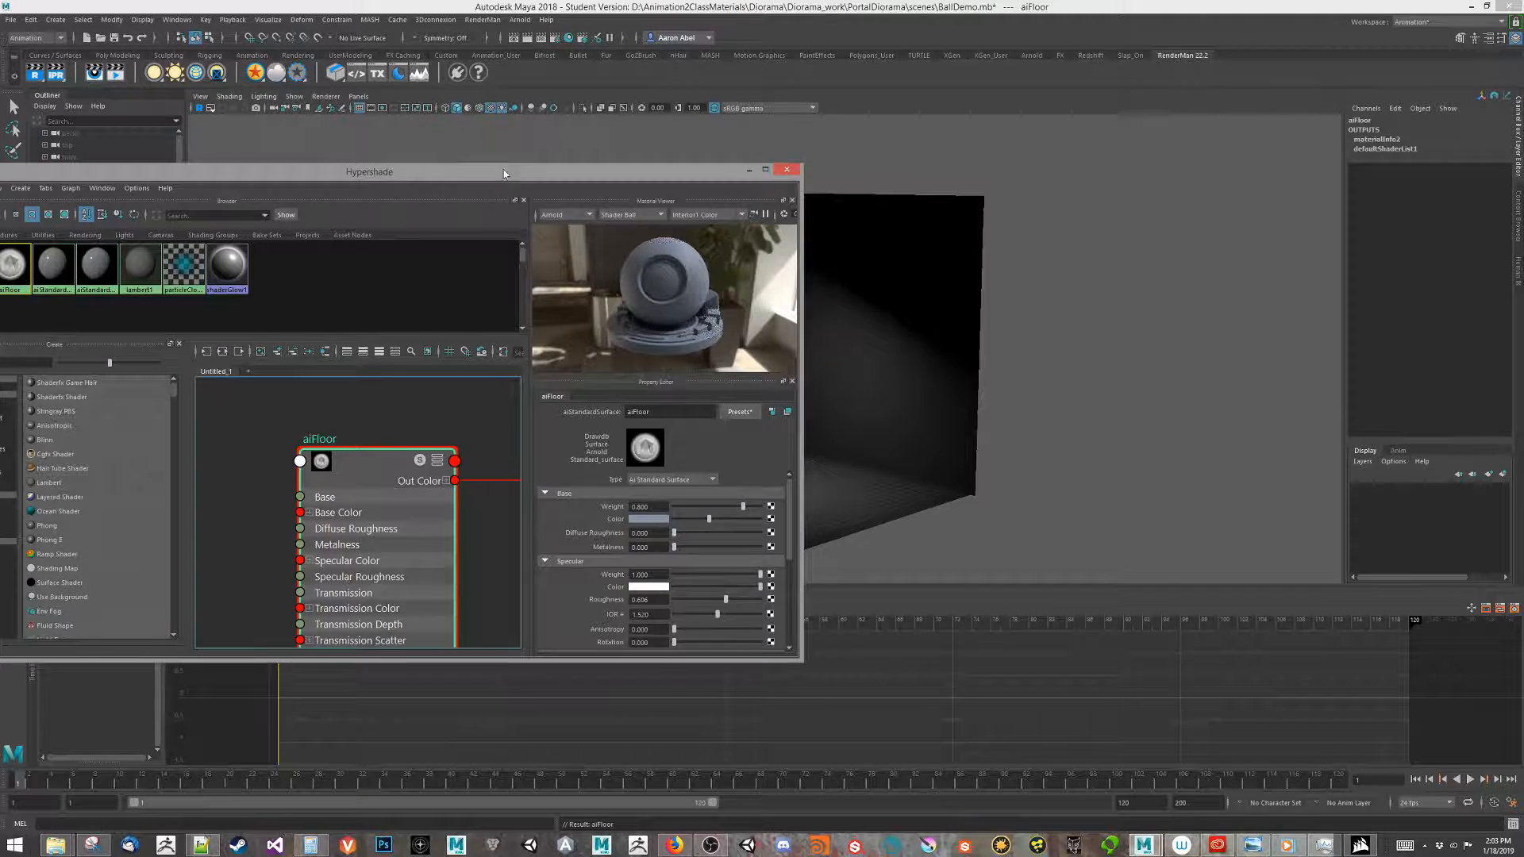
left_click_drag(496, 168, 335, 110)
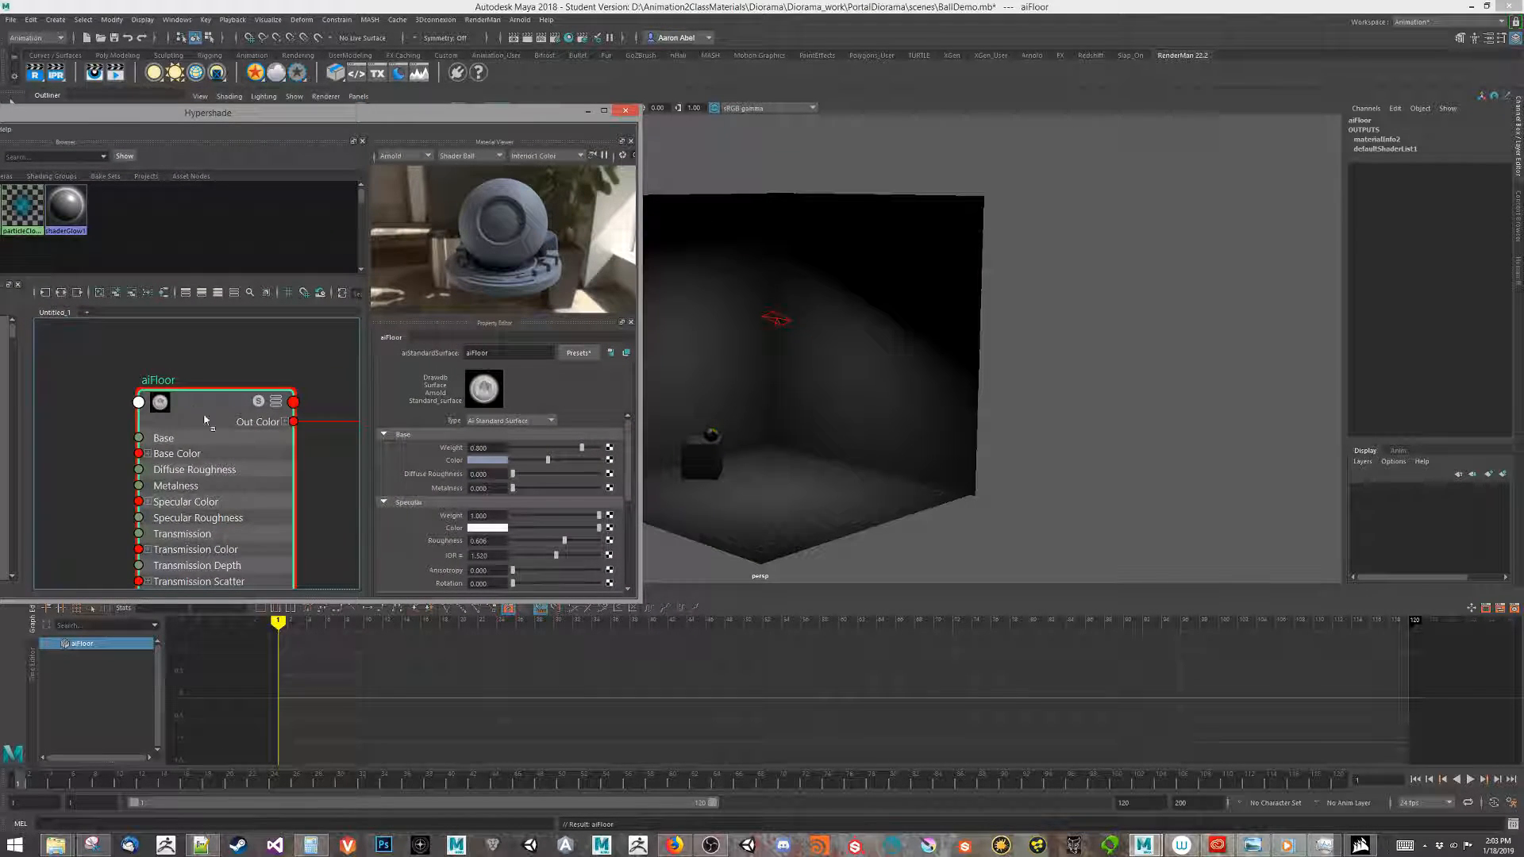
middle_click_drag(698, 528, 697, 525)
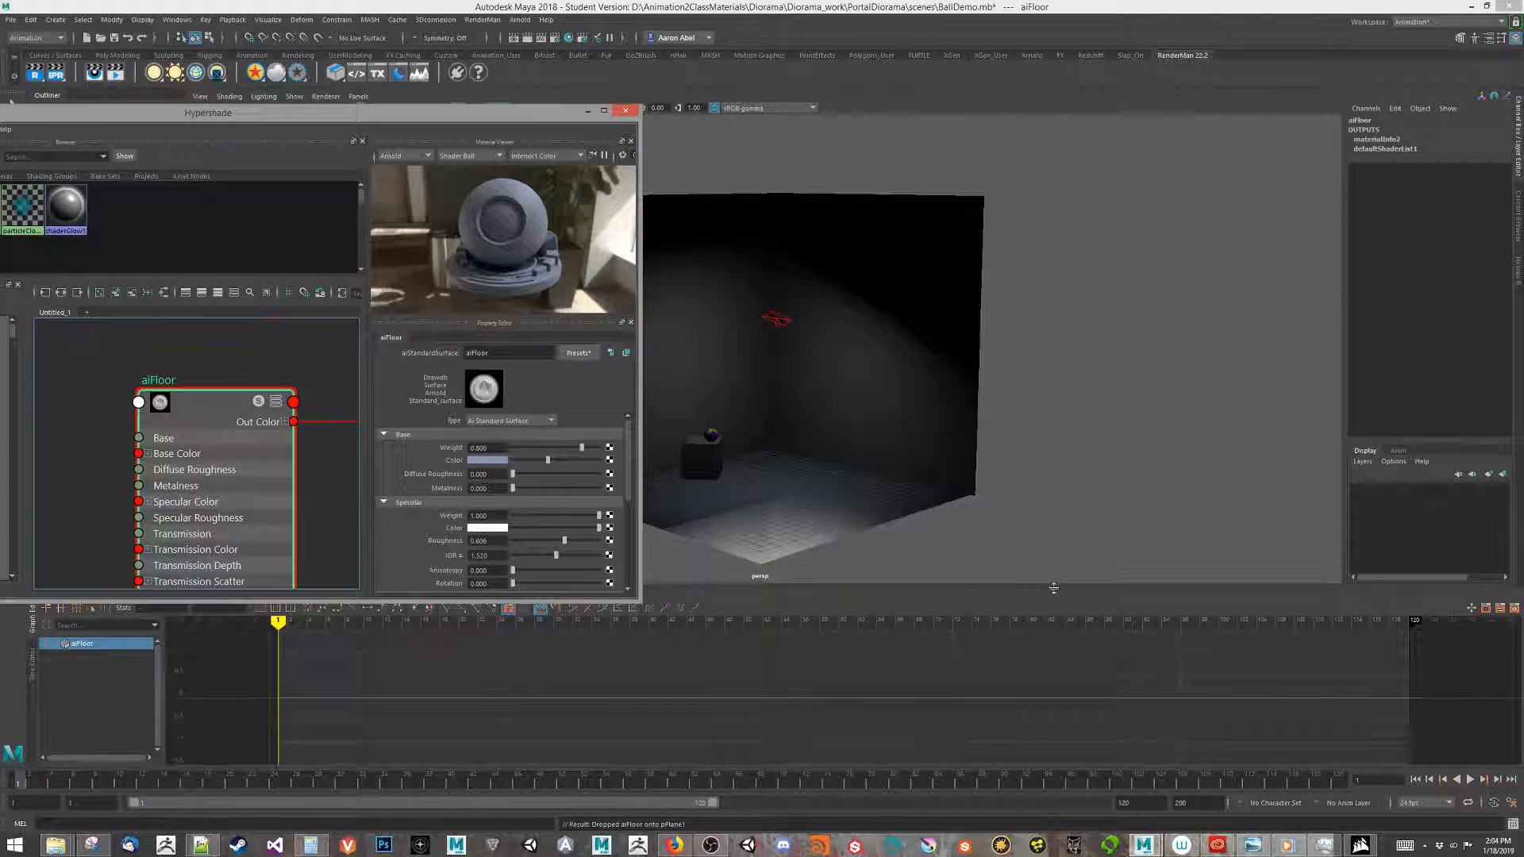
left_click(787, 517)
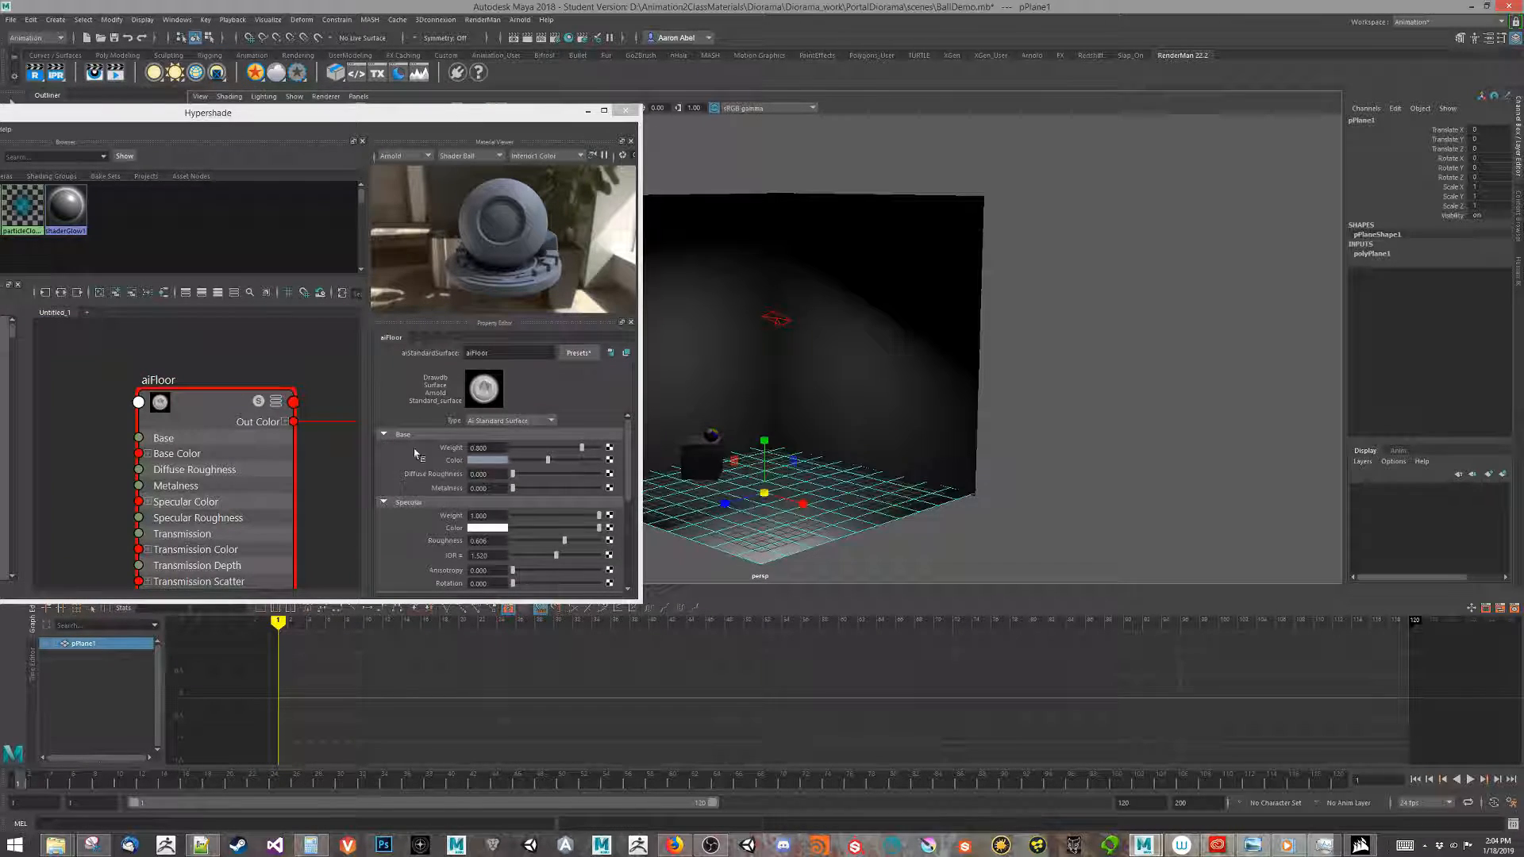
right_click(208, 411)
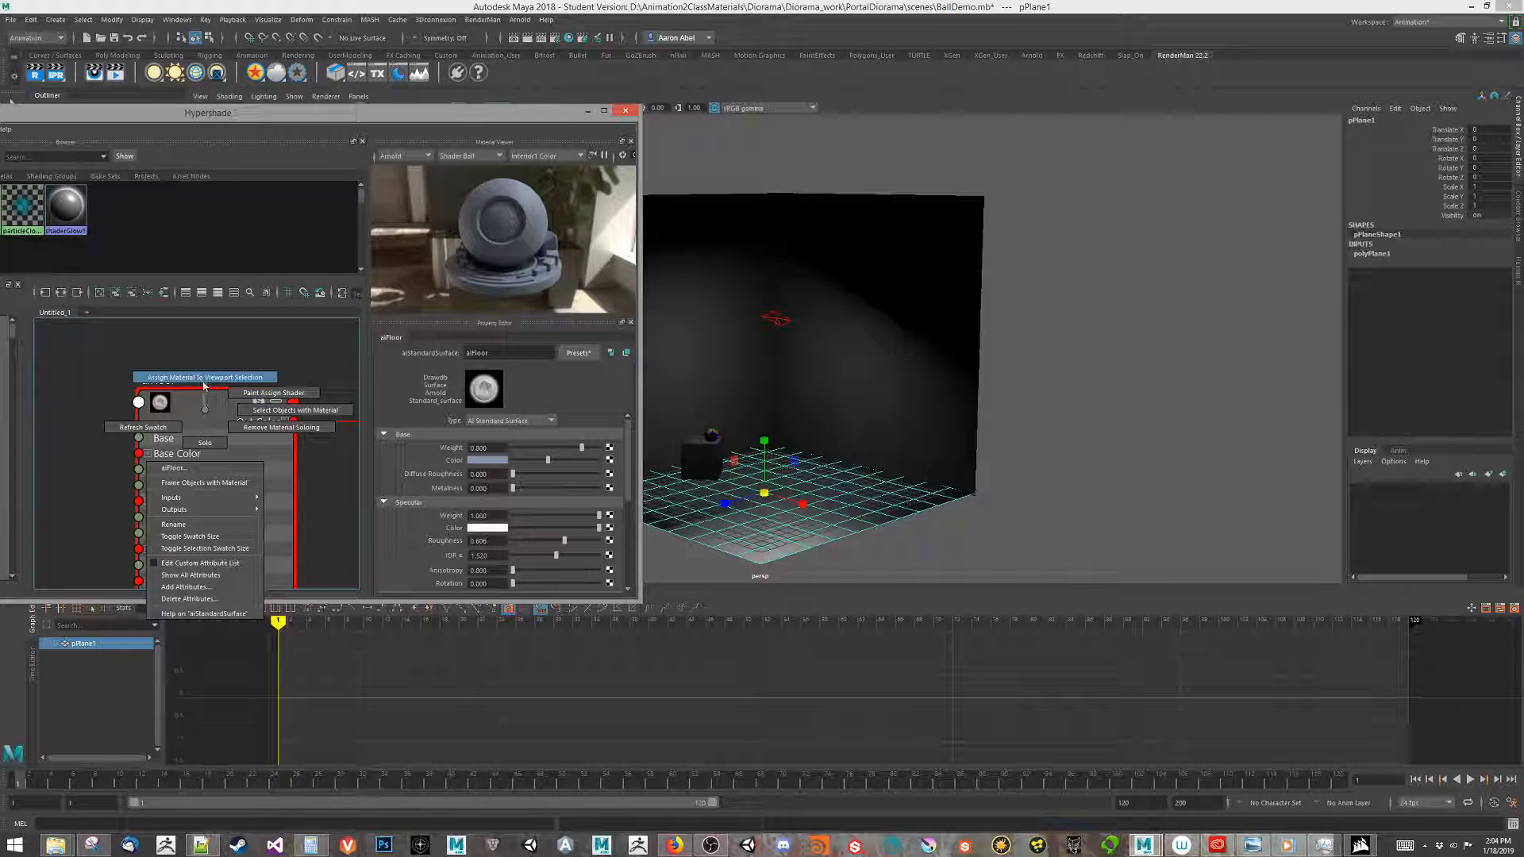
left_click(203, 379)
- Bring the Hypershade fully back into view, graph the aiStandardSurface3 material and rename it as aiWalls
left_click_drag(208, 113, 628, 138)
left_click(327, 235)
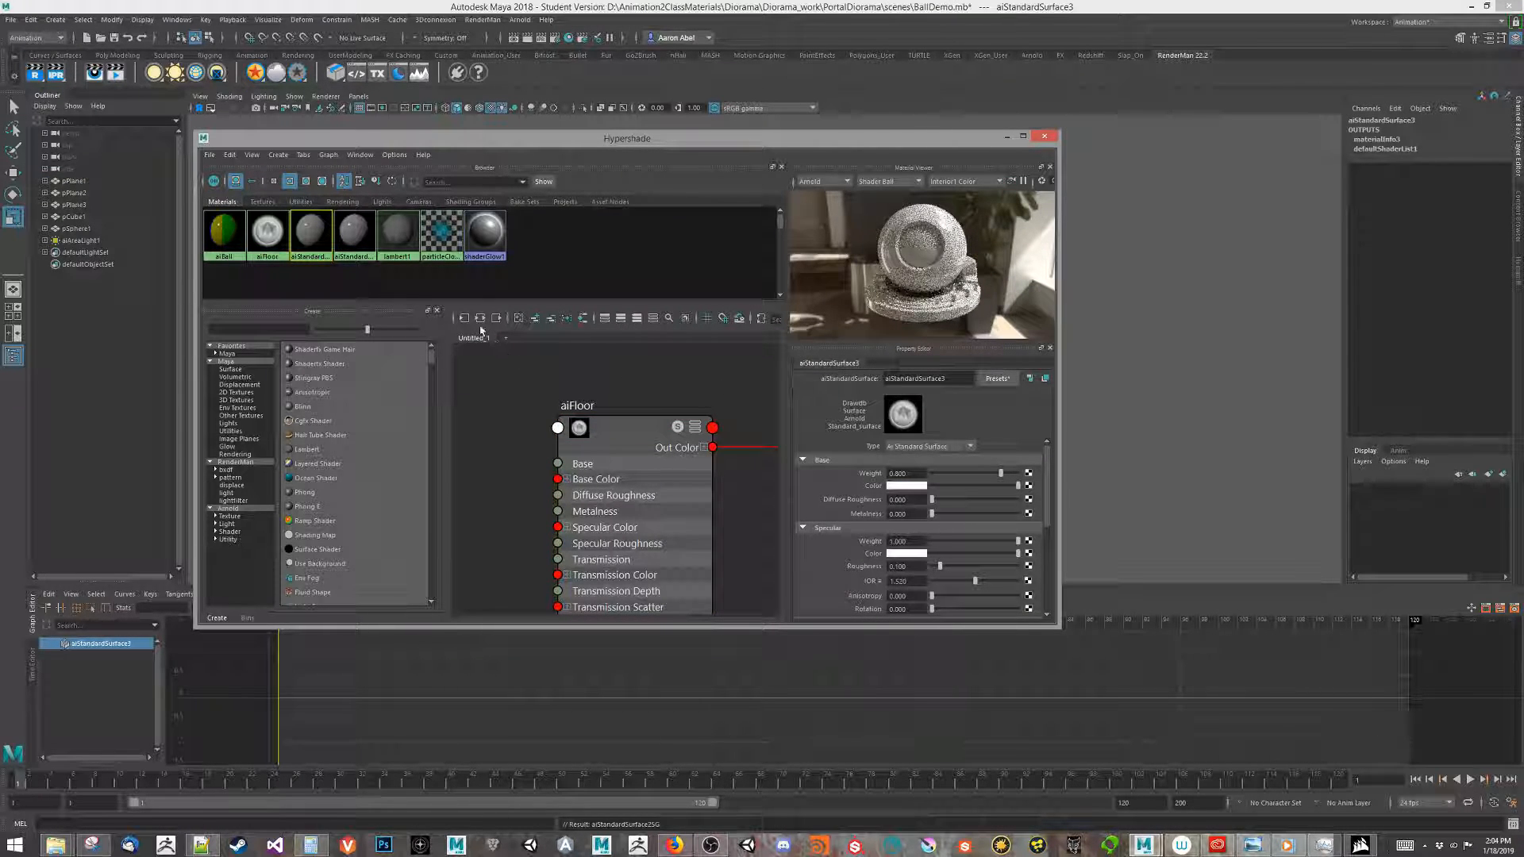
left_click(480, 317)
left_click(958, 379)
double_click(958, 379)
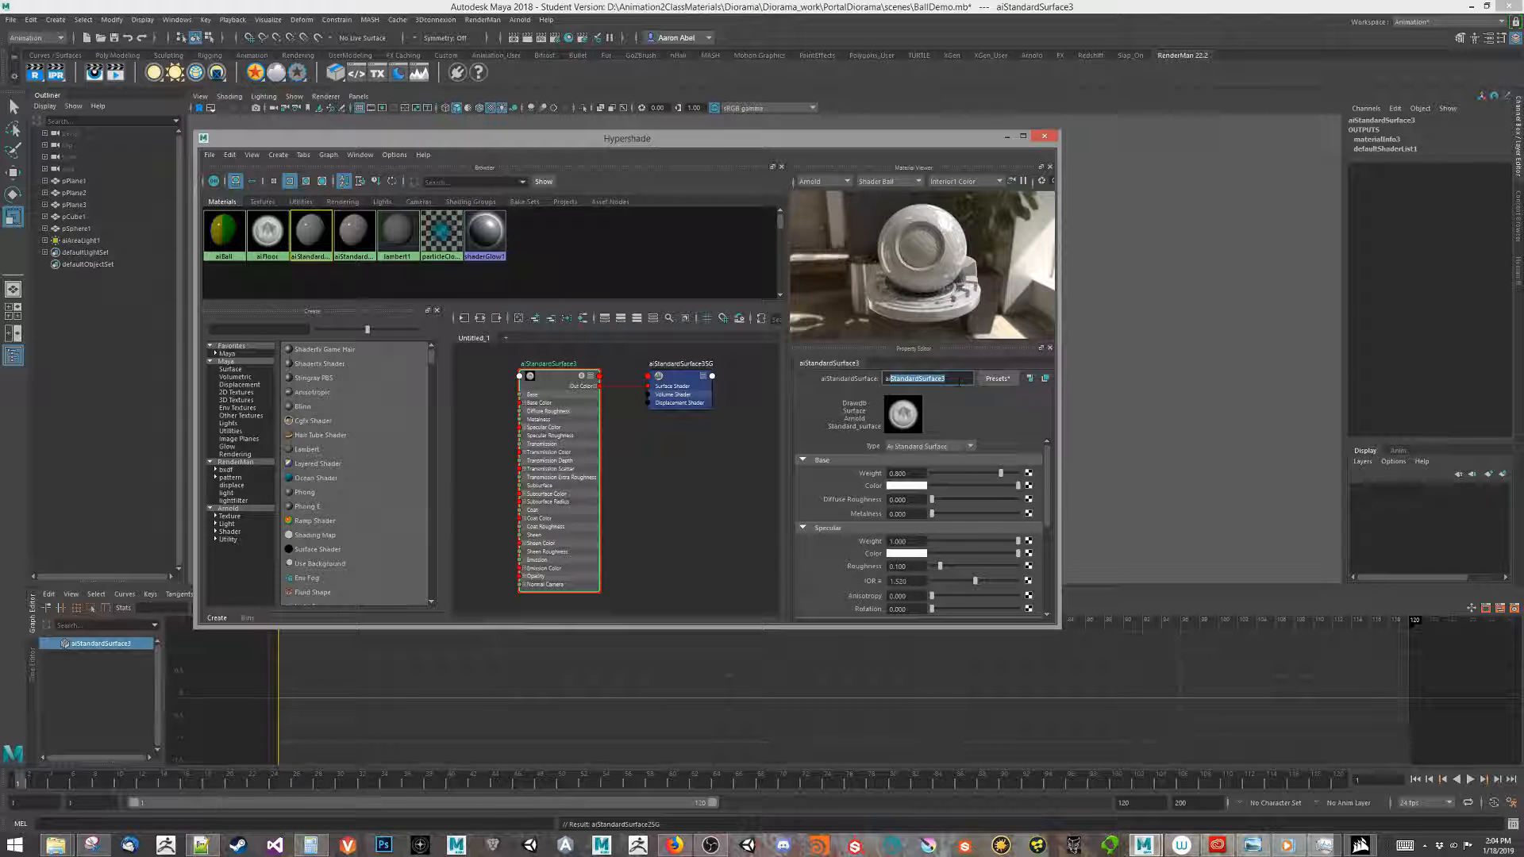
type("aiWalls")
key("Return")
left_click(675, 426)
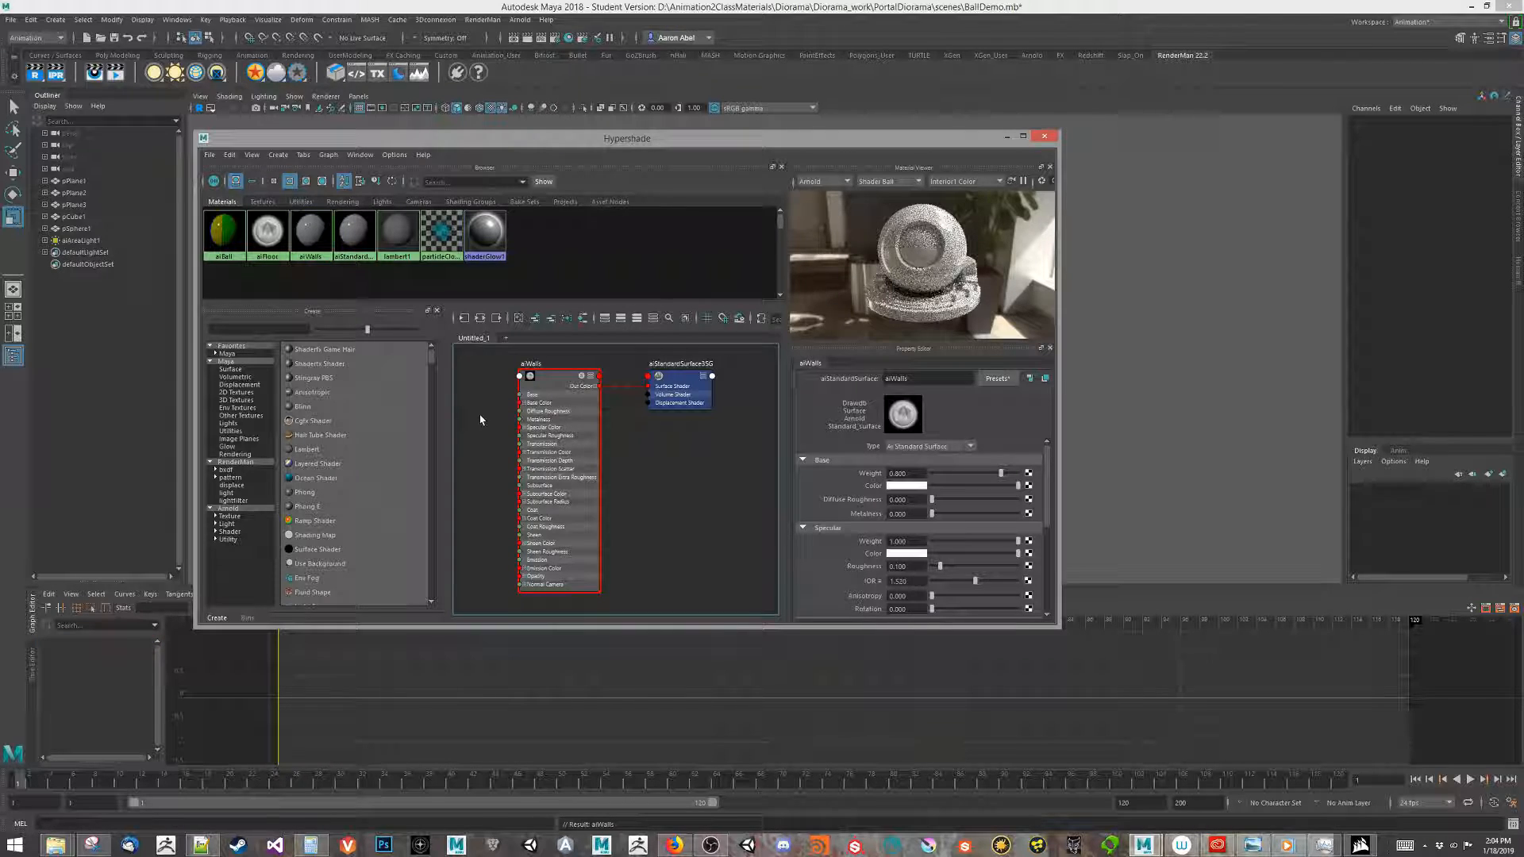
- Change the aiWalls material's base color to a pale, slightly yellowish off-white
scroll(540, 414, "up", 3)
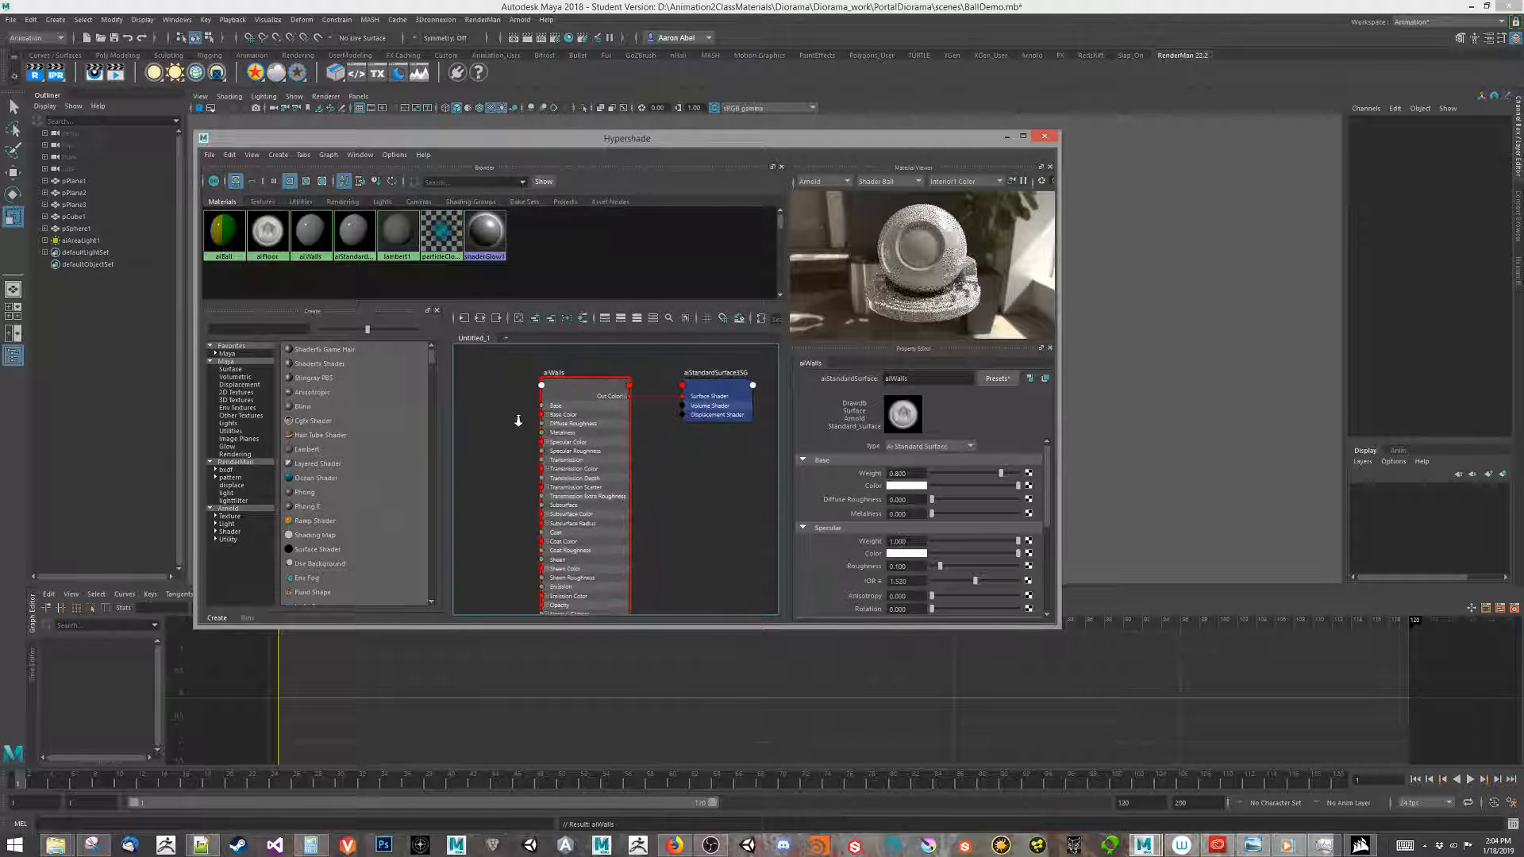
left_click(592, 396)
left_click(897, 486)
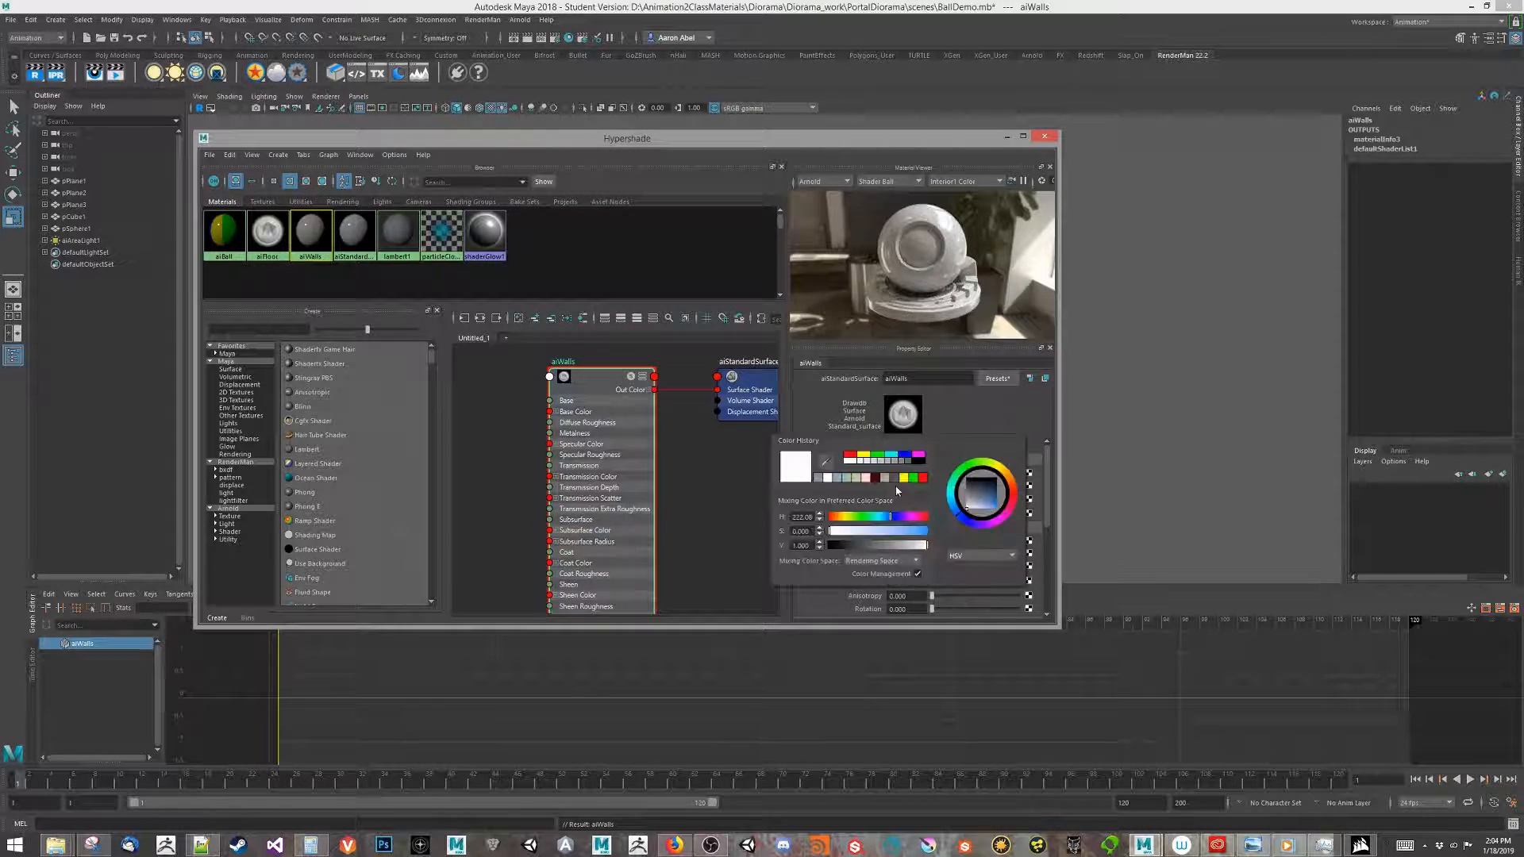
left_click(899, 488)
left_click_drag(983, 466, 1002, 474)
left_click(985, 512)
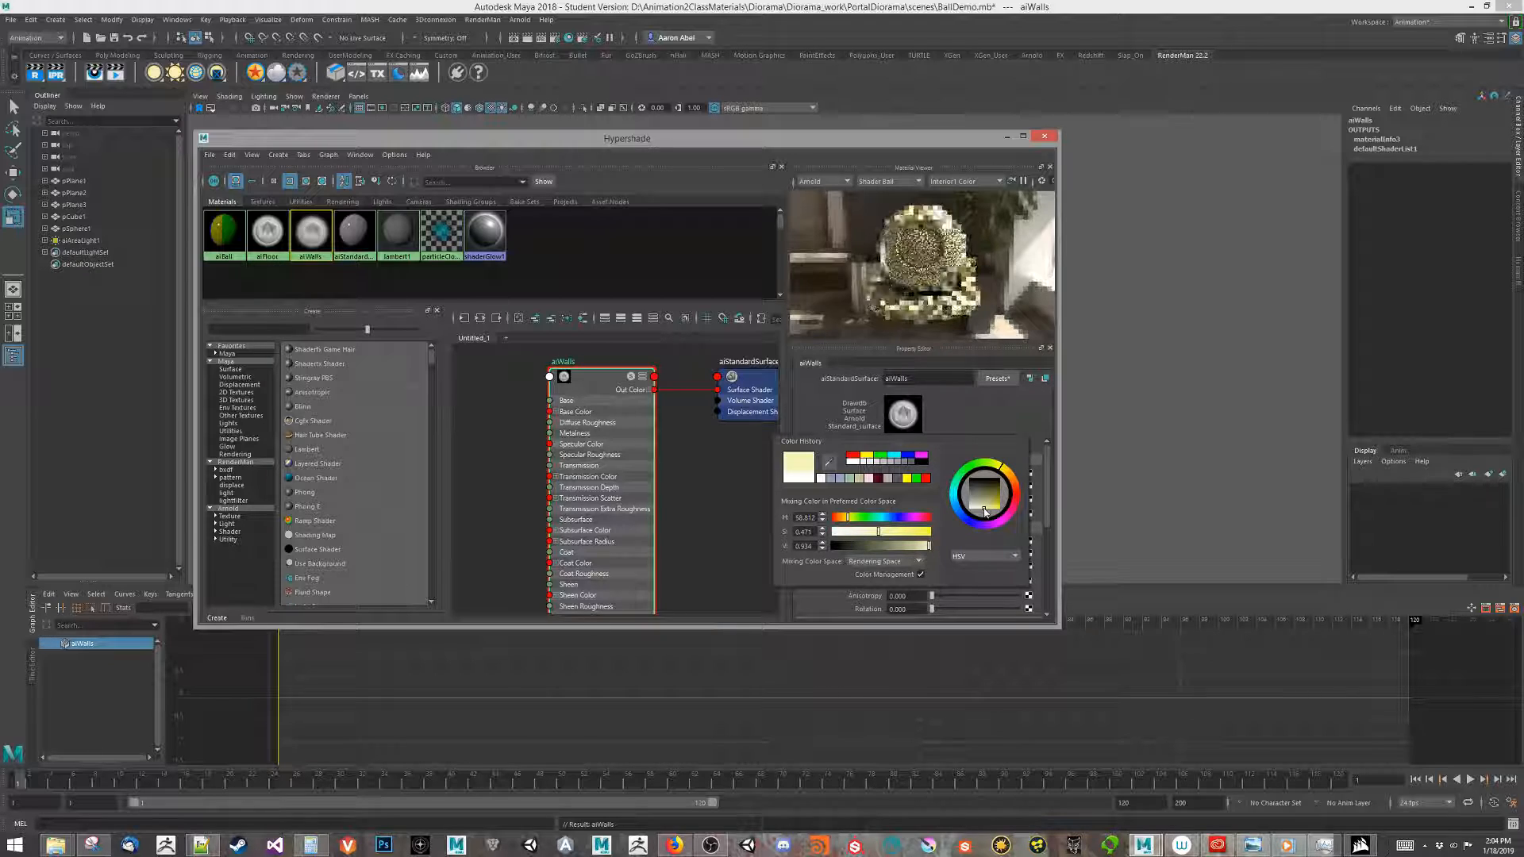
left_click_drag(870, 535, 856, 546)
left_click(919, 547)
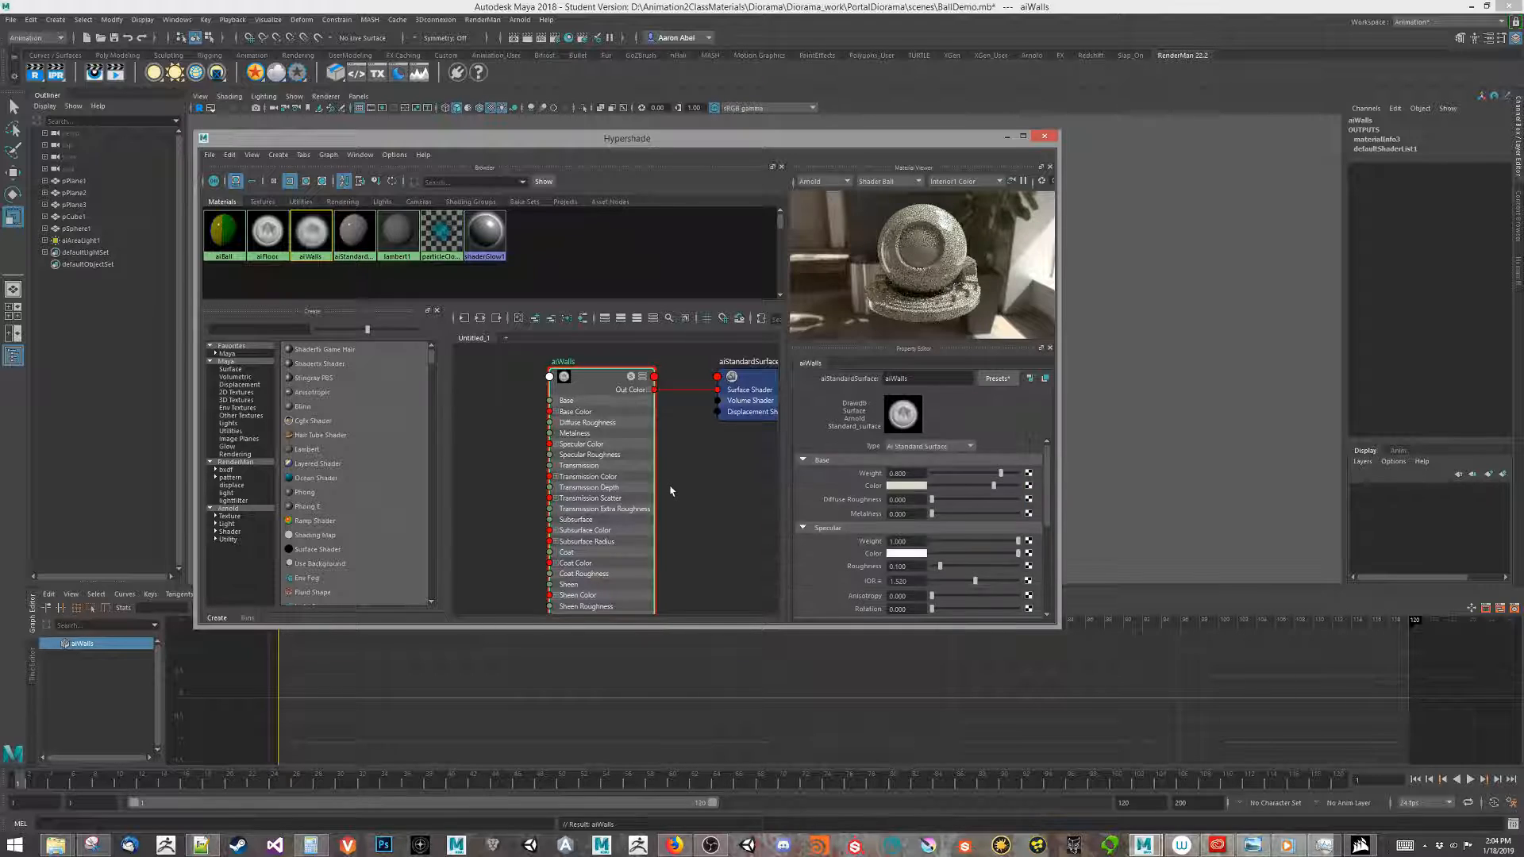
- Raise aiFloor's specular roughness to about 0.811 and aiWalls' specular roughness to about 0.573
left_click_drag(940, 566, 988, 573)
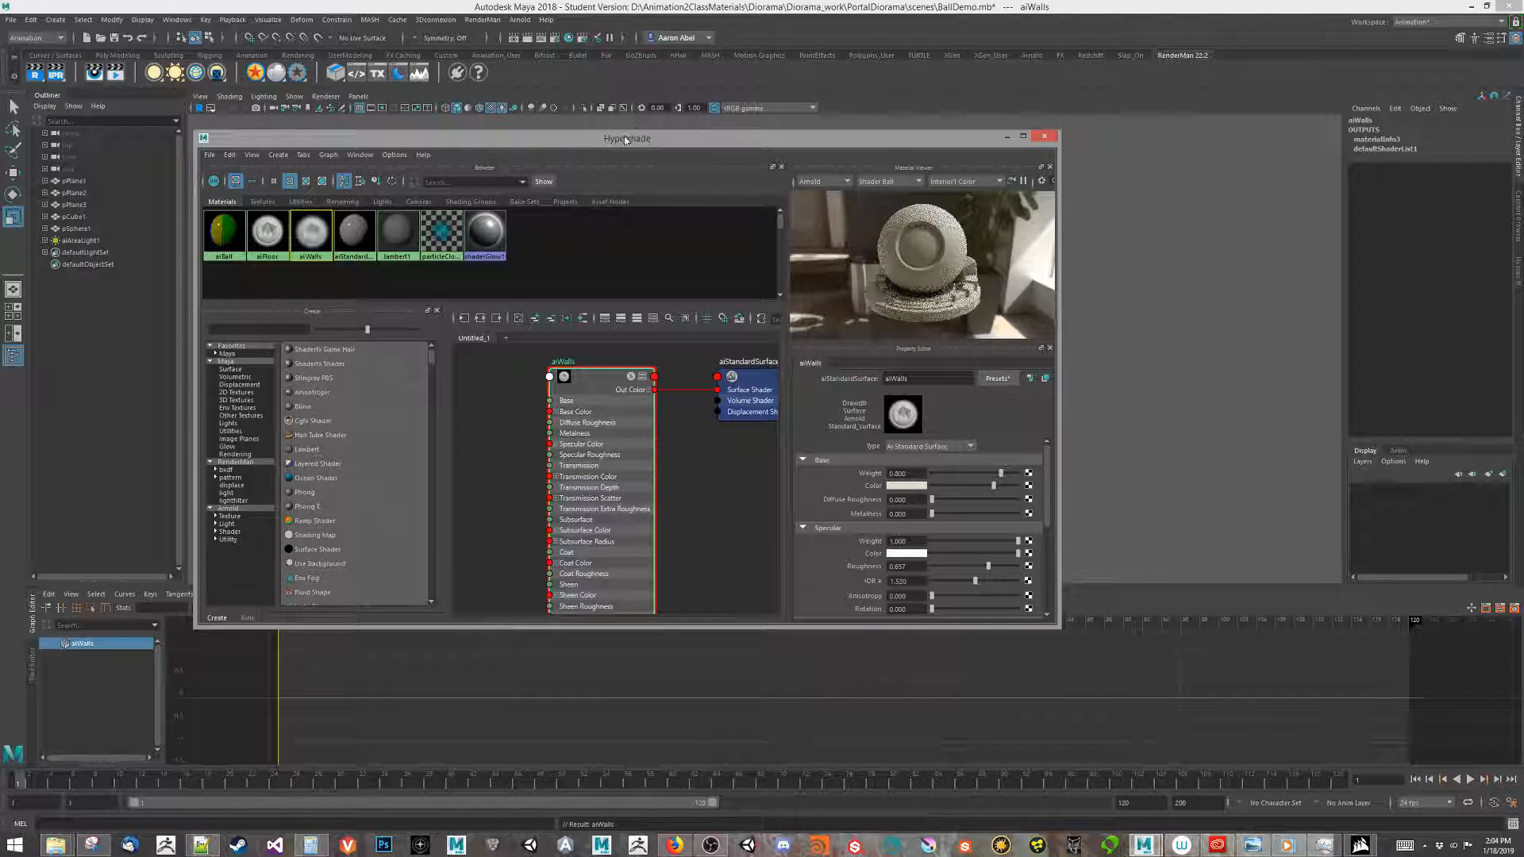
left_click(268, 233)
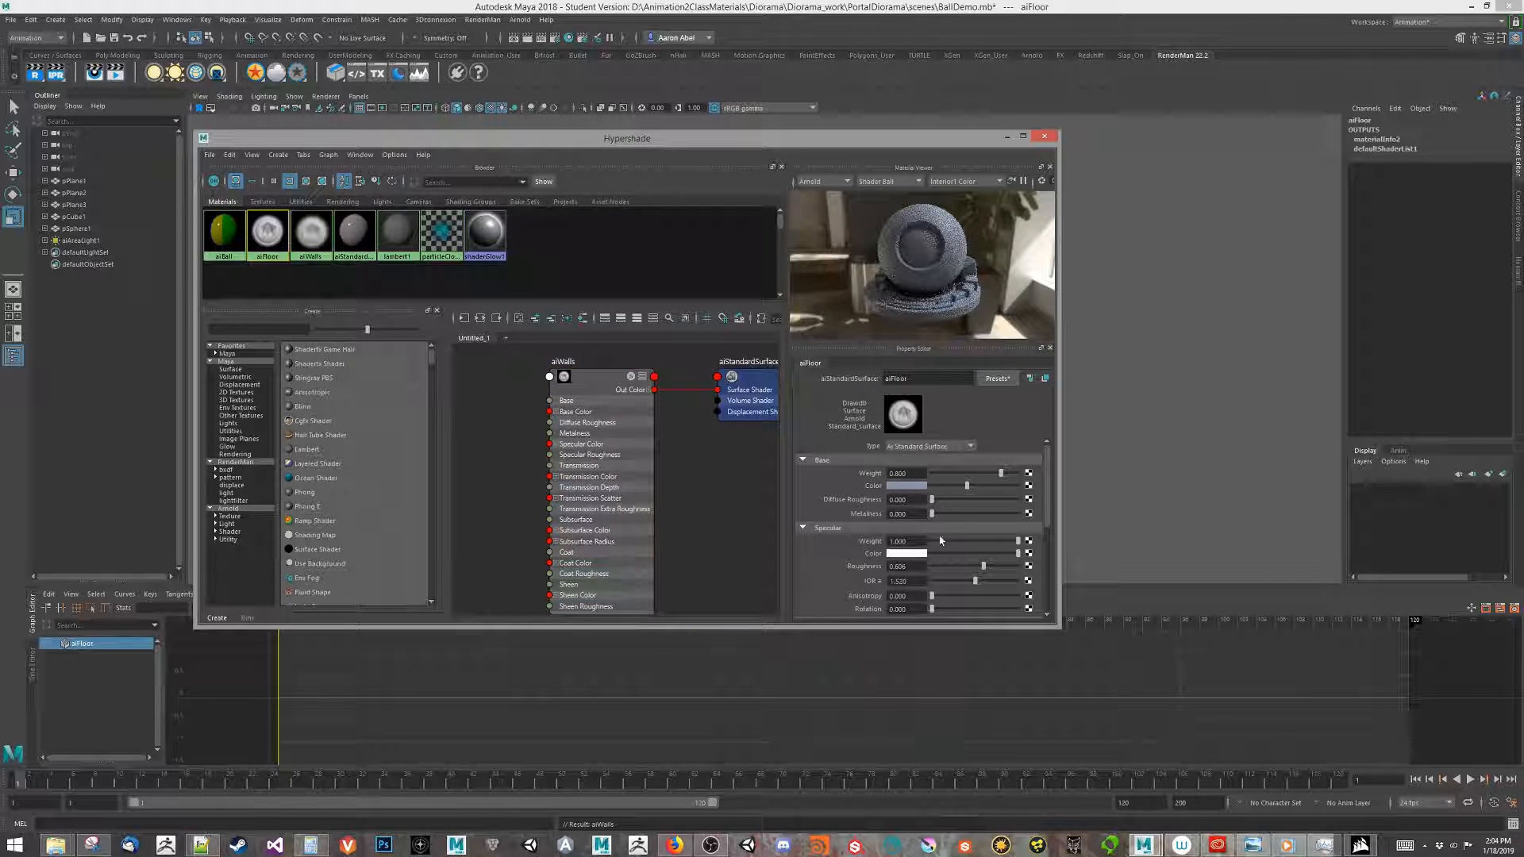
left_click_drag(986, 573, 1002, 571)
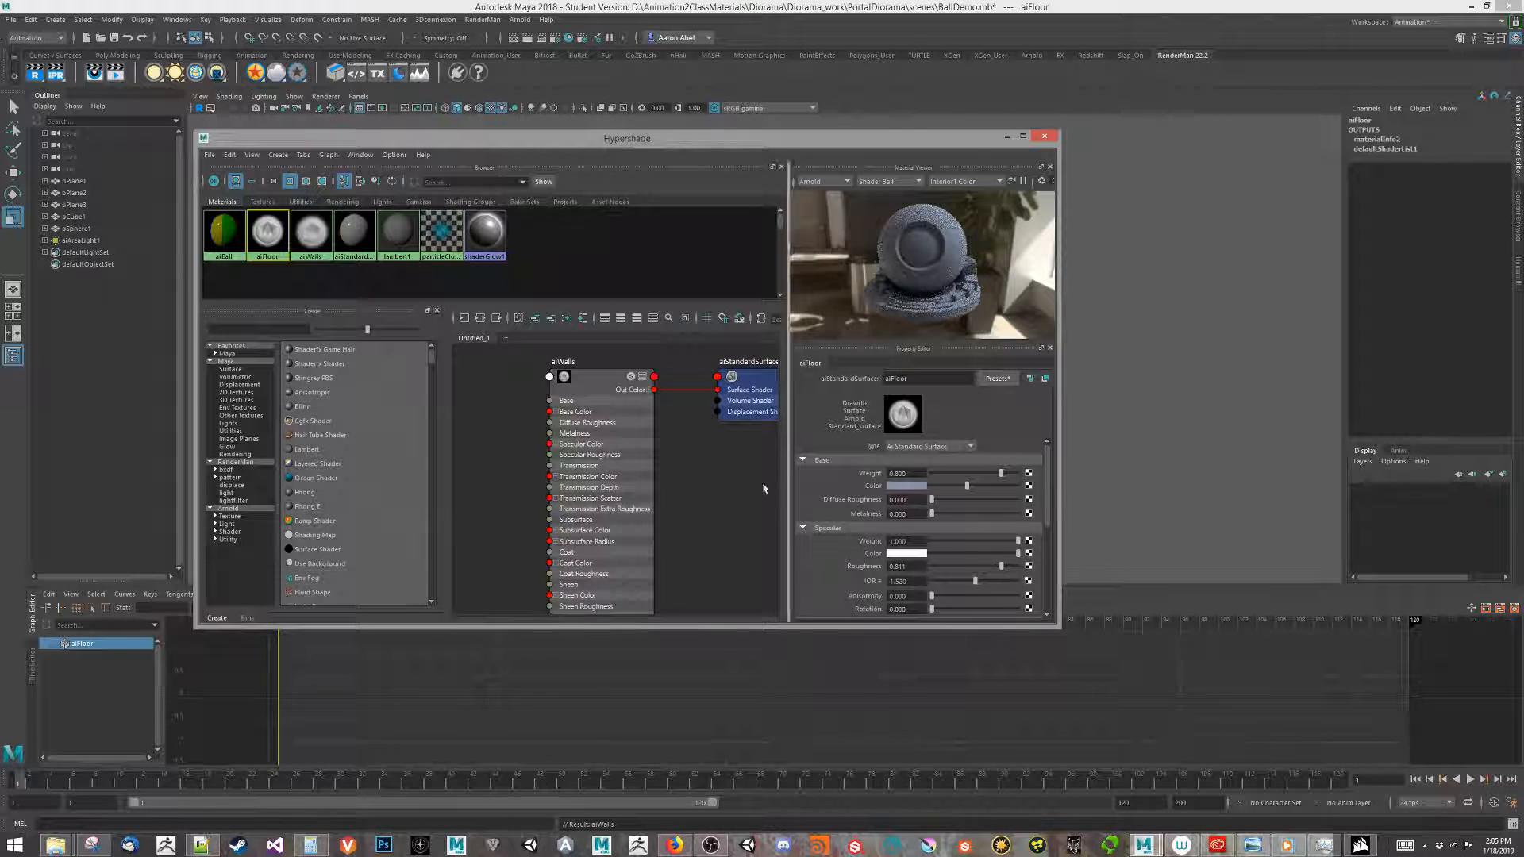
left_click(594, 388)
left_click_drag(988, 566, 979, 567)
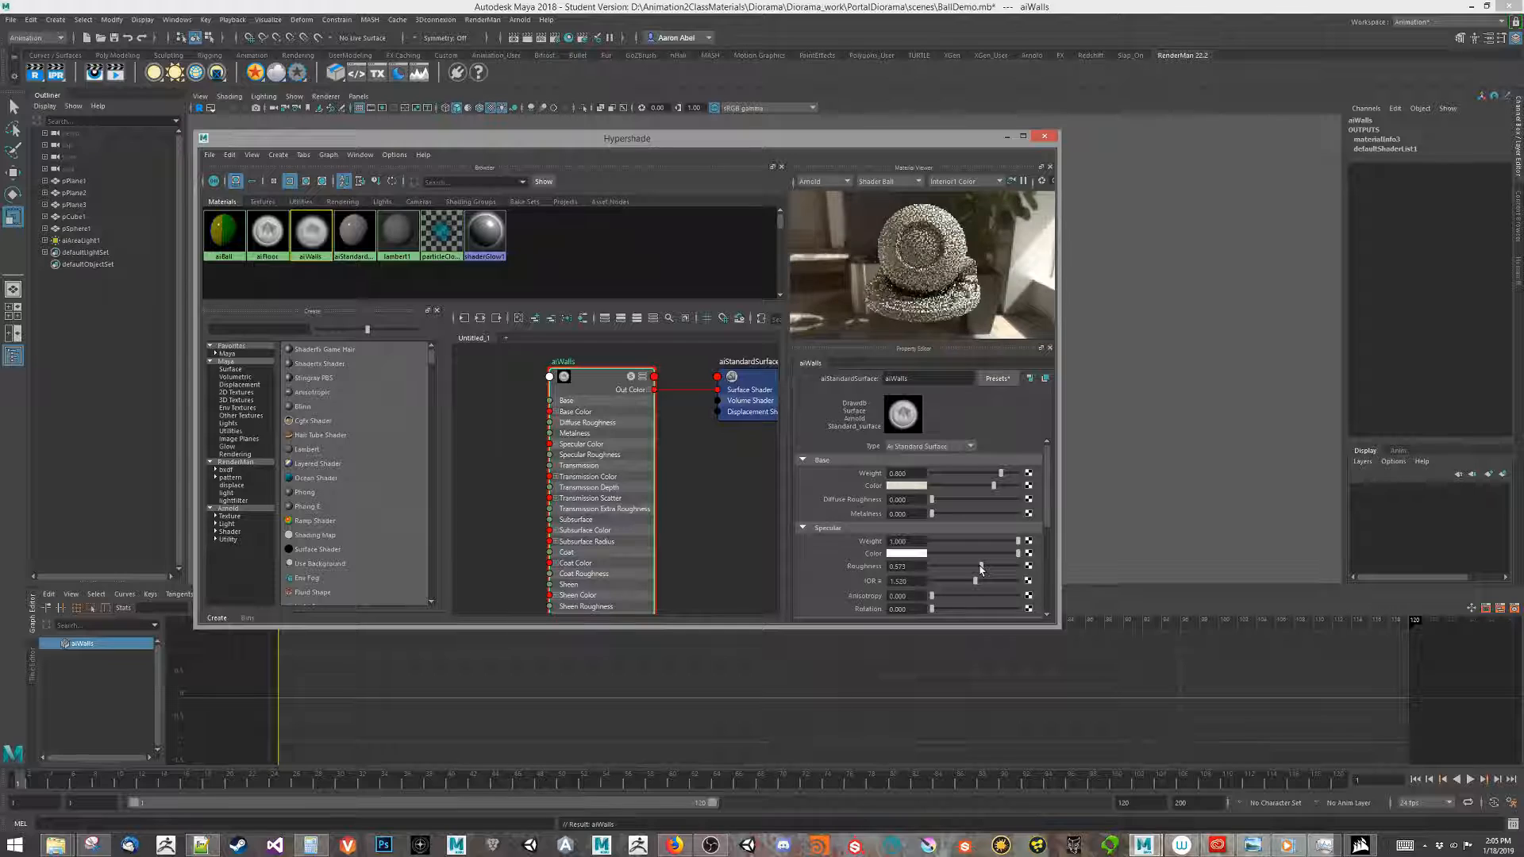
- Move the Hypershade window aside, select both wall planes and assign the aiWalls material to them
left_click(797, 127)
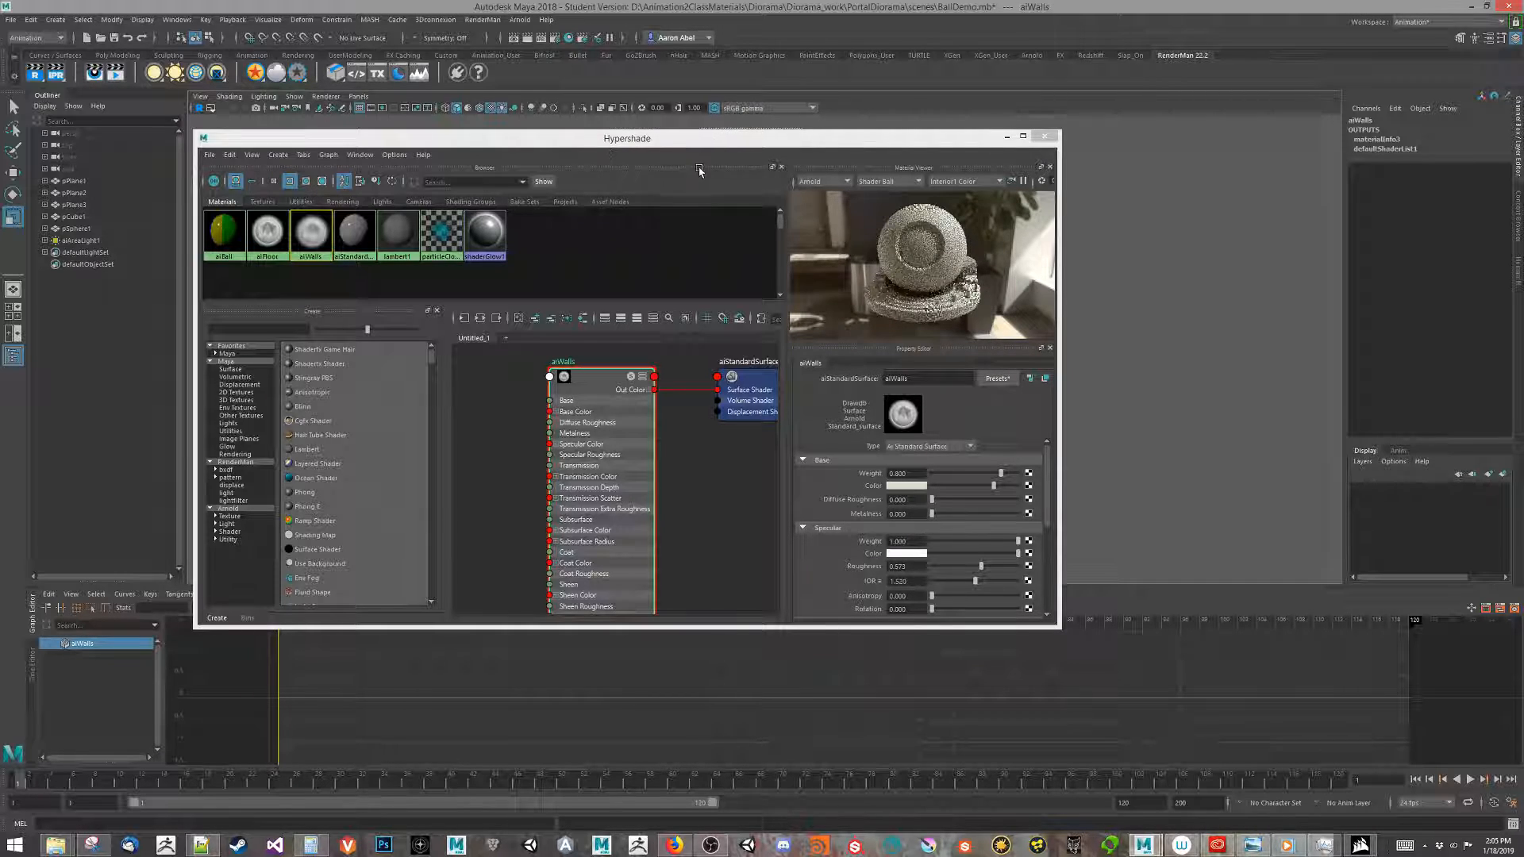
left_click_drag(732, 144, 395, 139)
left_click(630, 274)
left_click(810, 317, "shift")
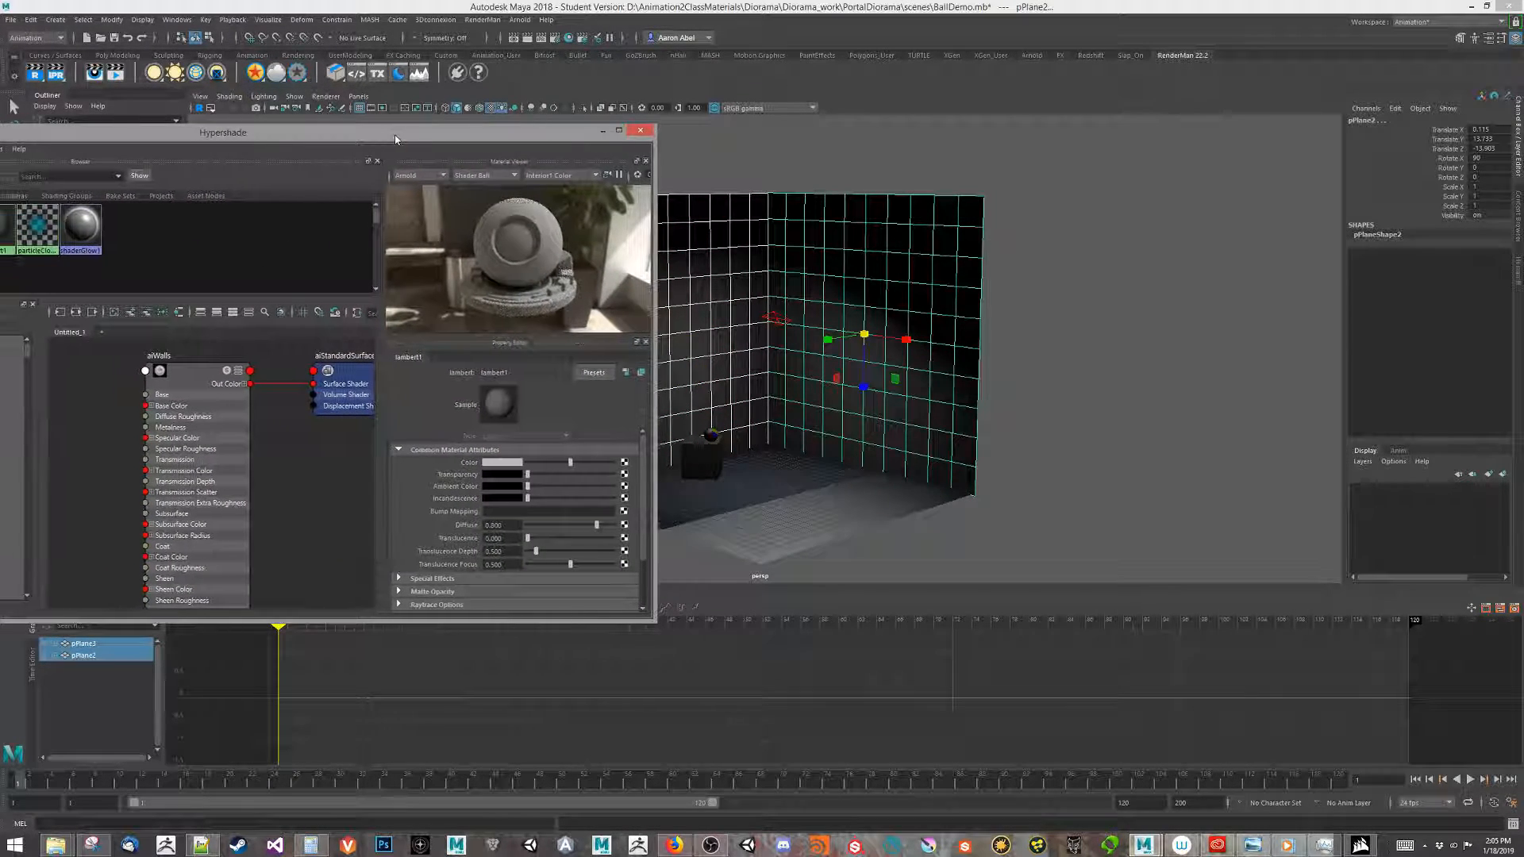
right_click(192, 371)
left_click(192, 335)
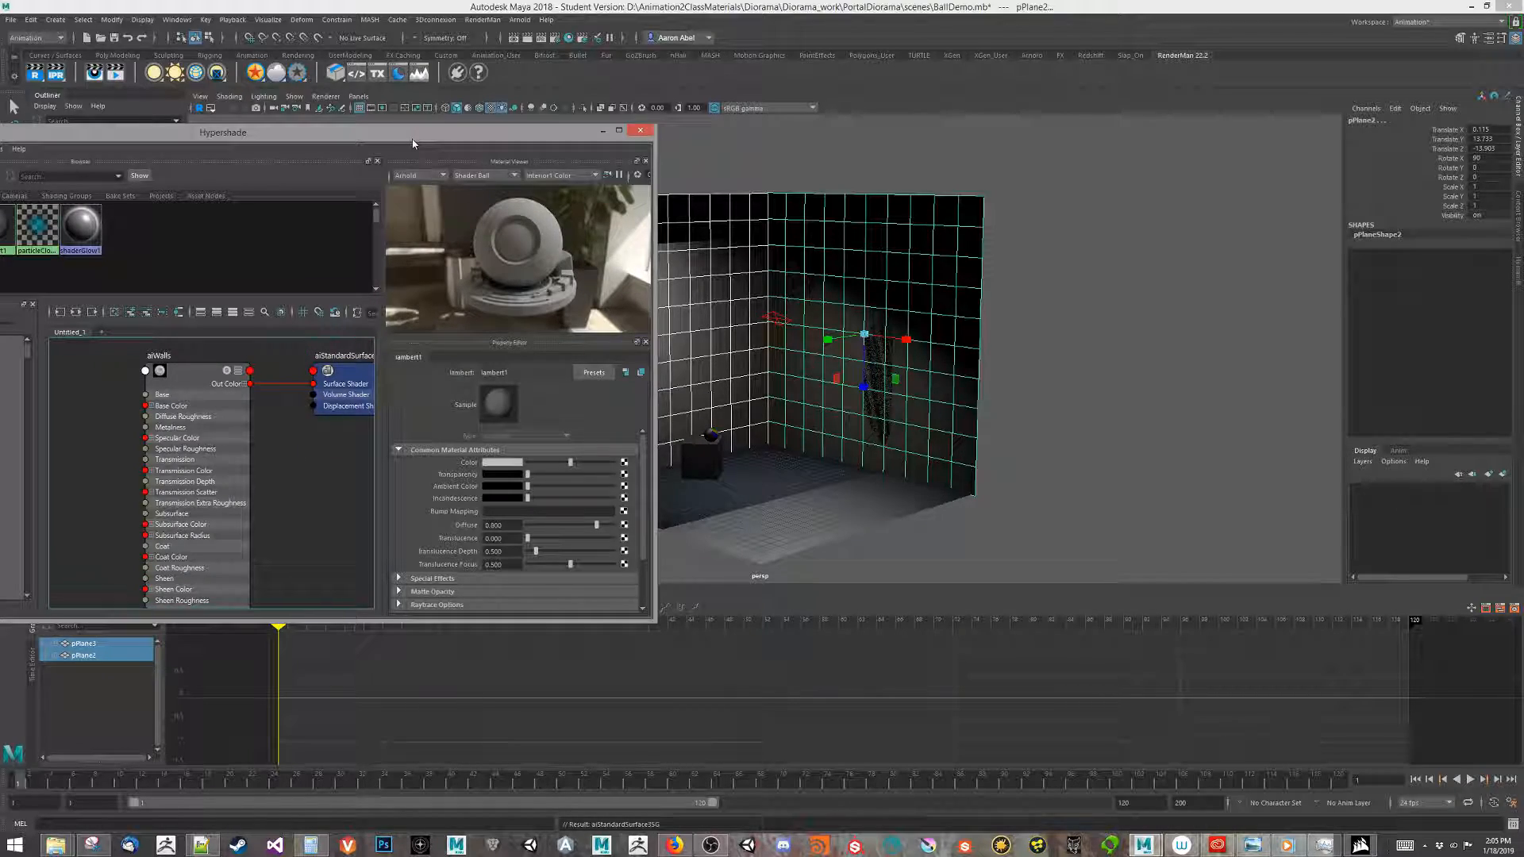
- Uncover and enlarge the room view, select the cube, and bring the Hypershade window back fully on screen
left_click_drag(412, 140, 271, 131)
right_click_drag(673, 462, 1048, 476, "alt")
middle_click_drag(738, 441, 845, 325, "alt")
left_click(747, 430)
left_click_drag(270, 120, 726, 190)
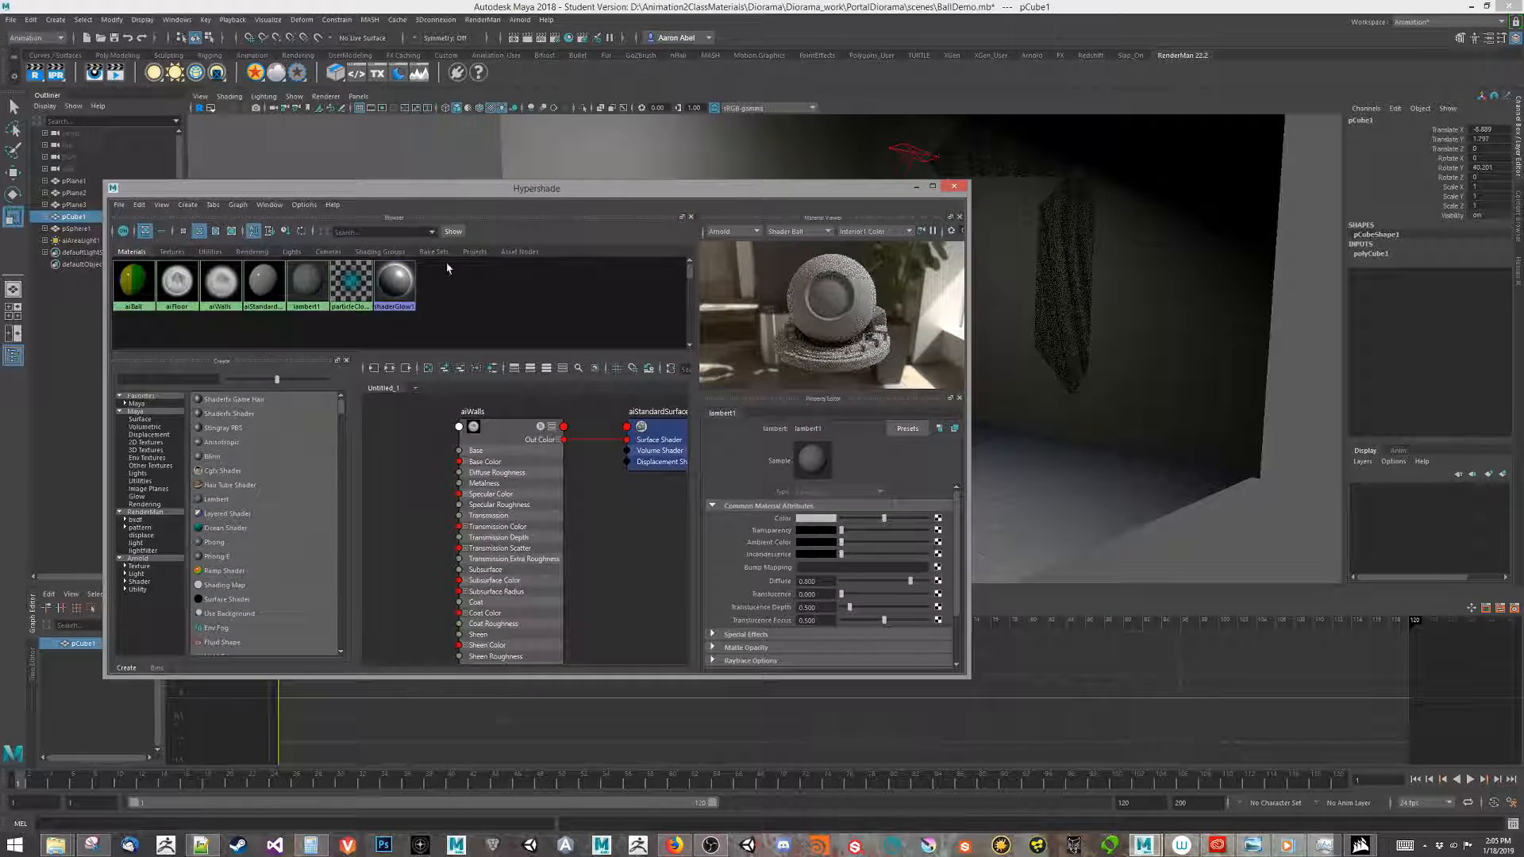
- Graph the aiStandardSurface4 material and rename it as aiBox
left_click(264, 284)
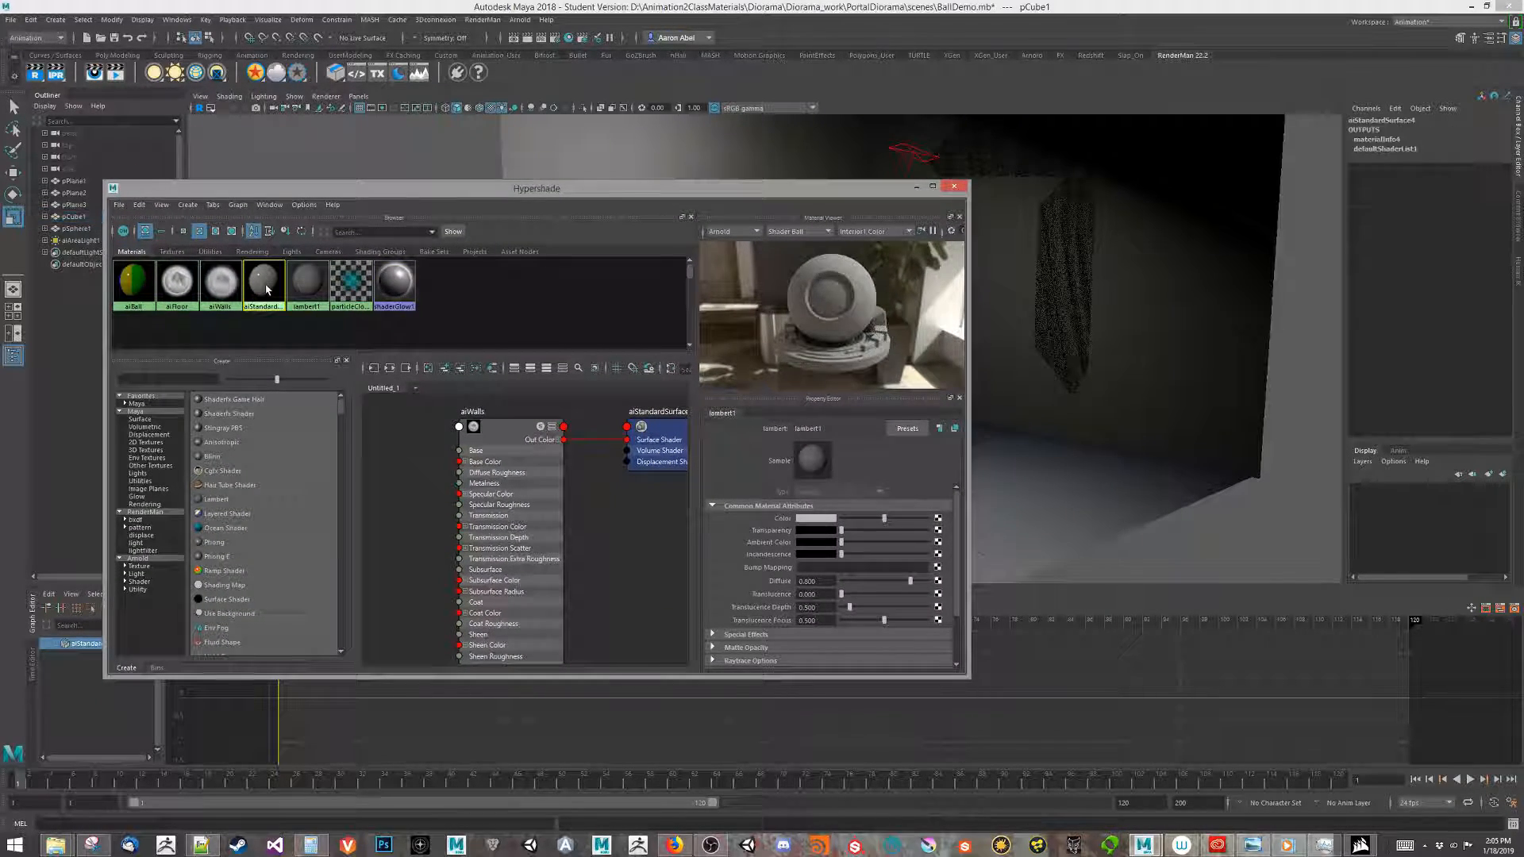
left_click(390, 373)
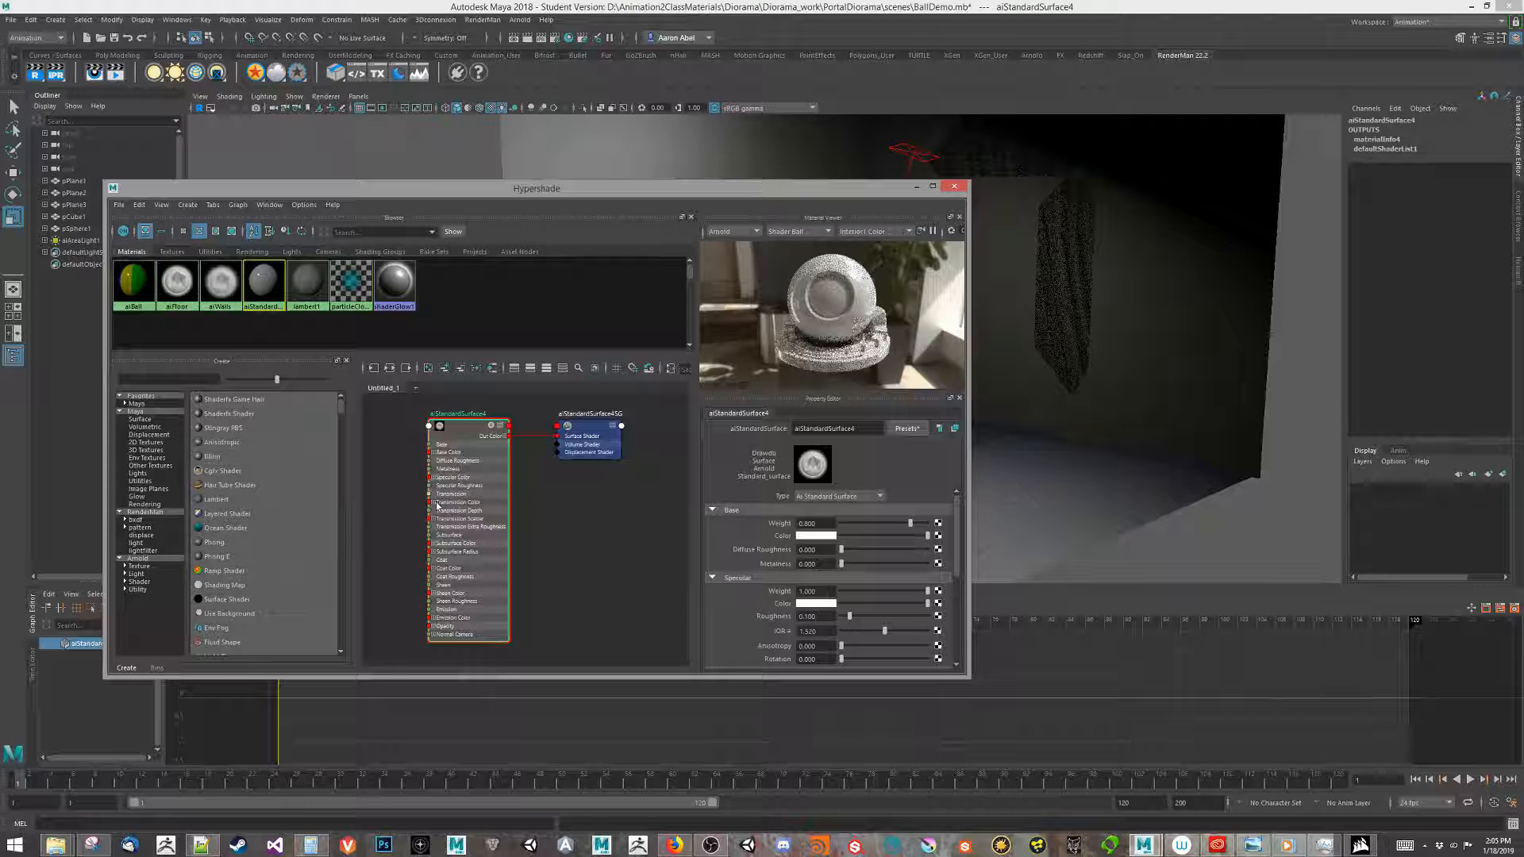
left_click(843, 429)
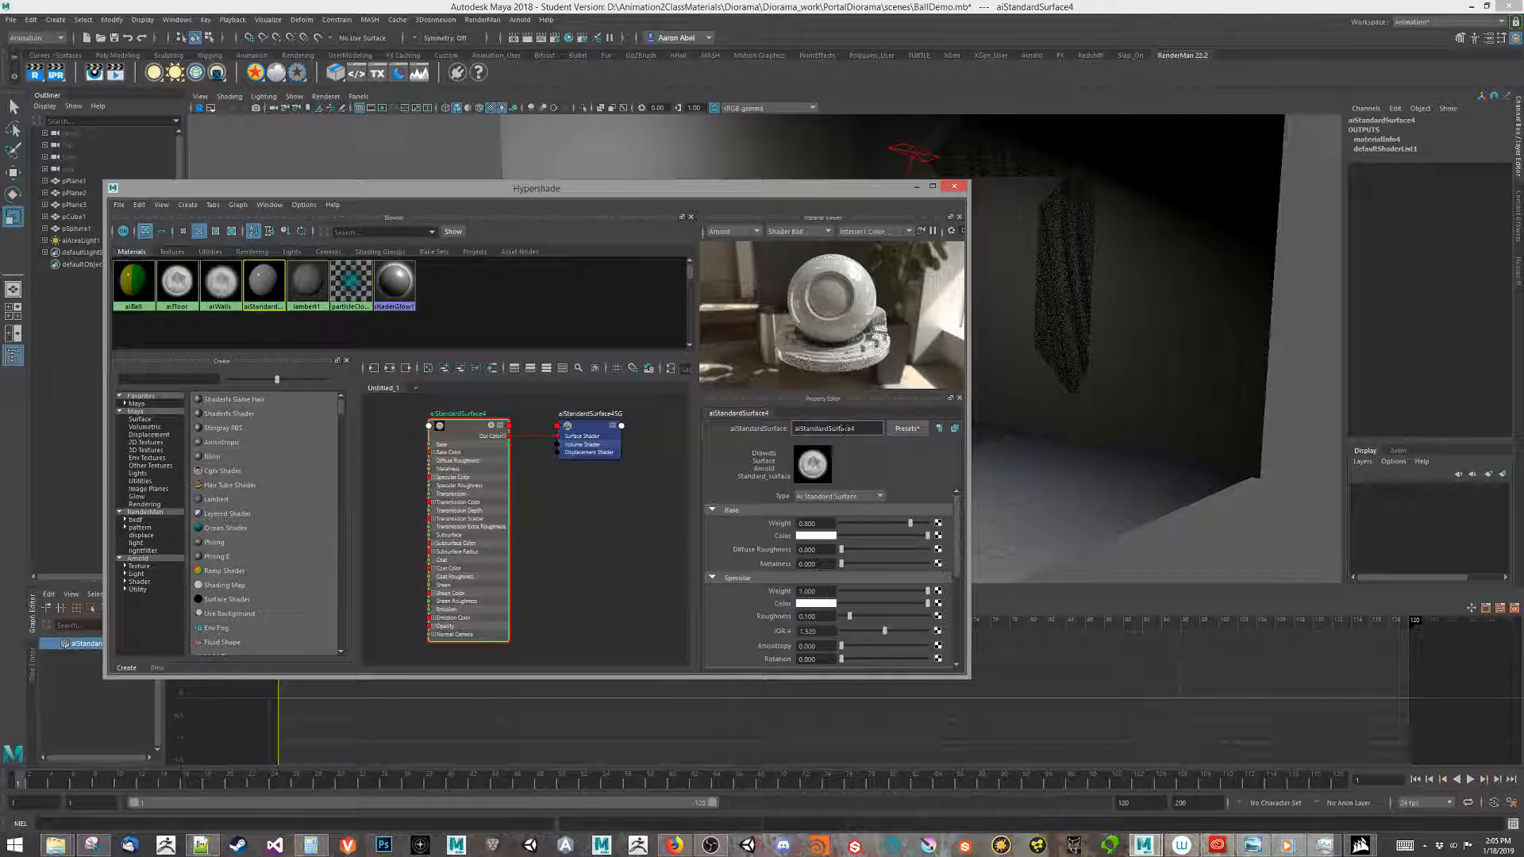
key("shift+Home")
key("Home")
key("shift+End")
type("Box")
key("Return")
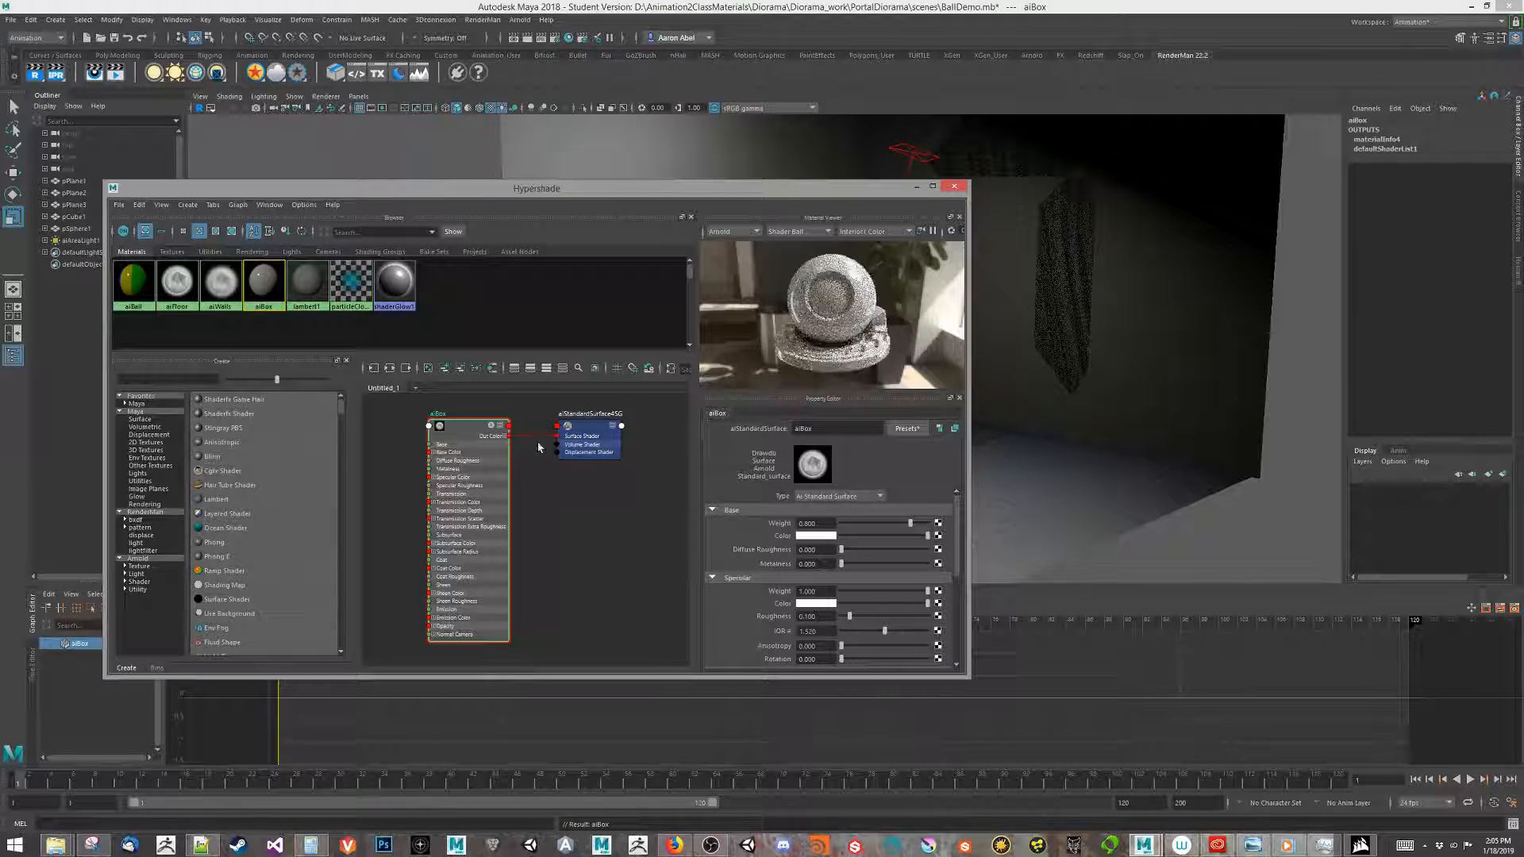
- Move the Hypershade away from the cube and set aiBox's base color to a periwinkle blue, about HSV 230.76, 0.590, 0.760
left_click(806, 535)
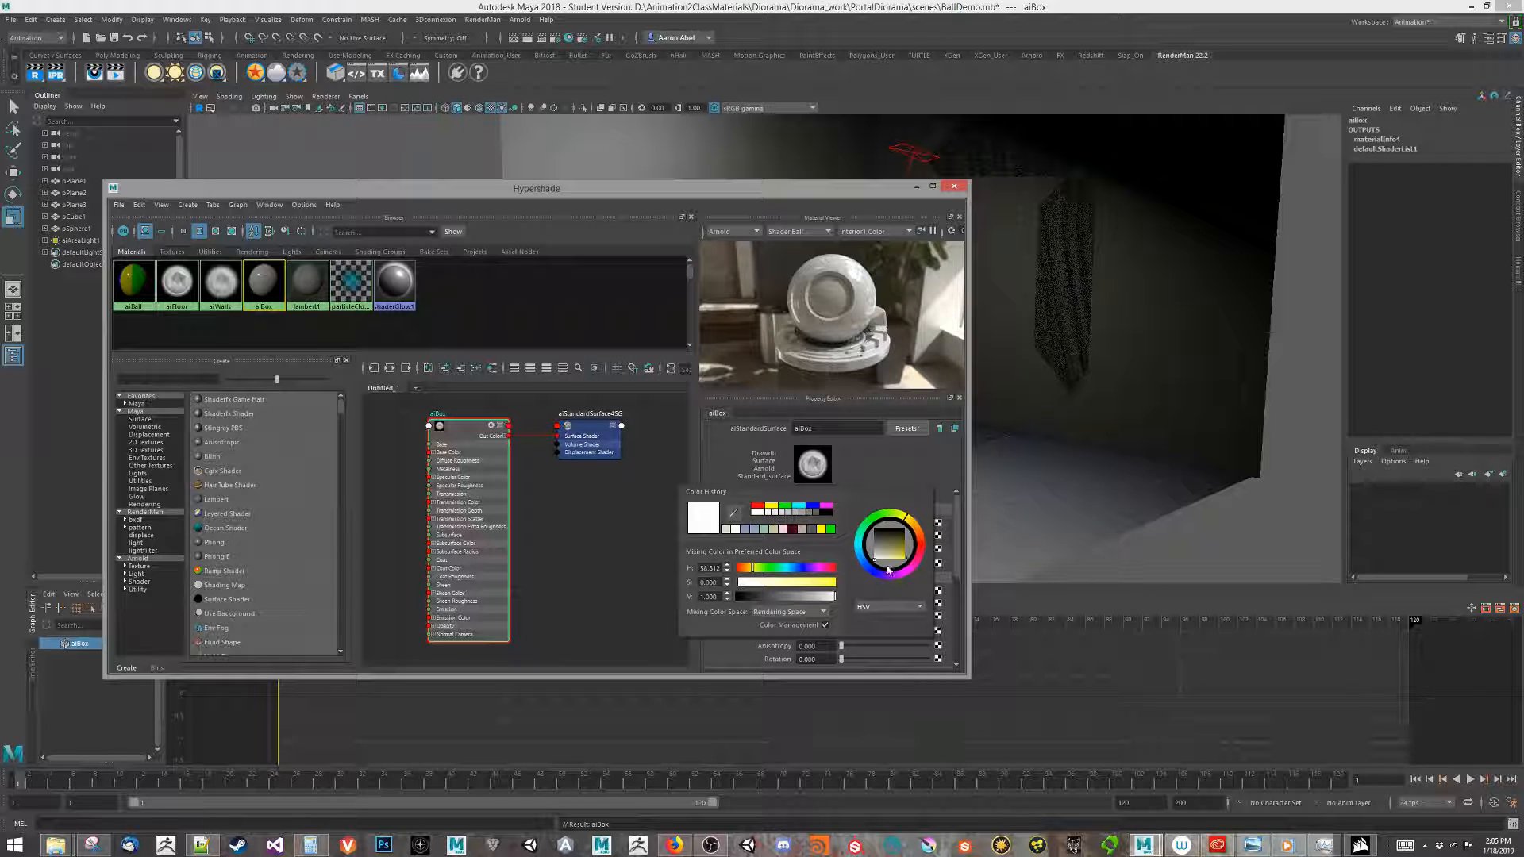
left_click_drag(818, 205, 323, 107)
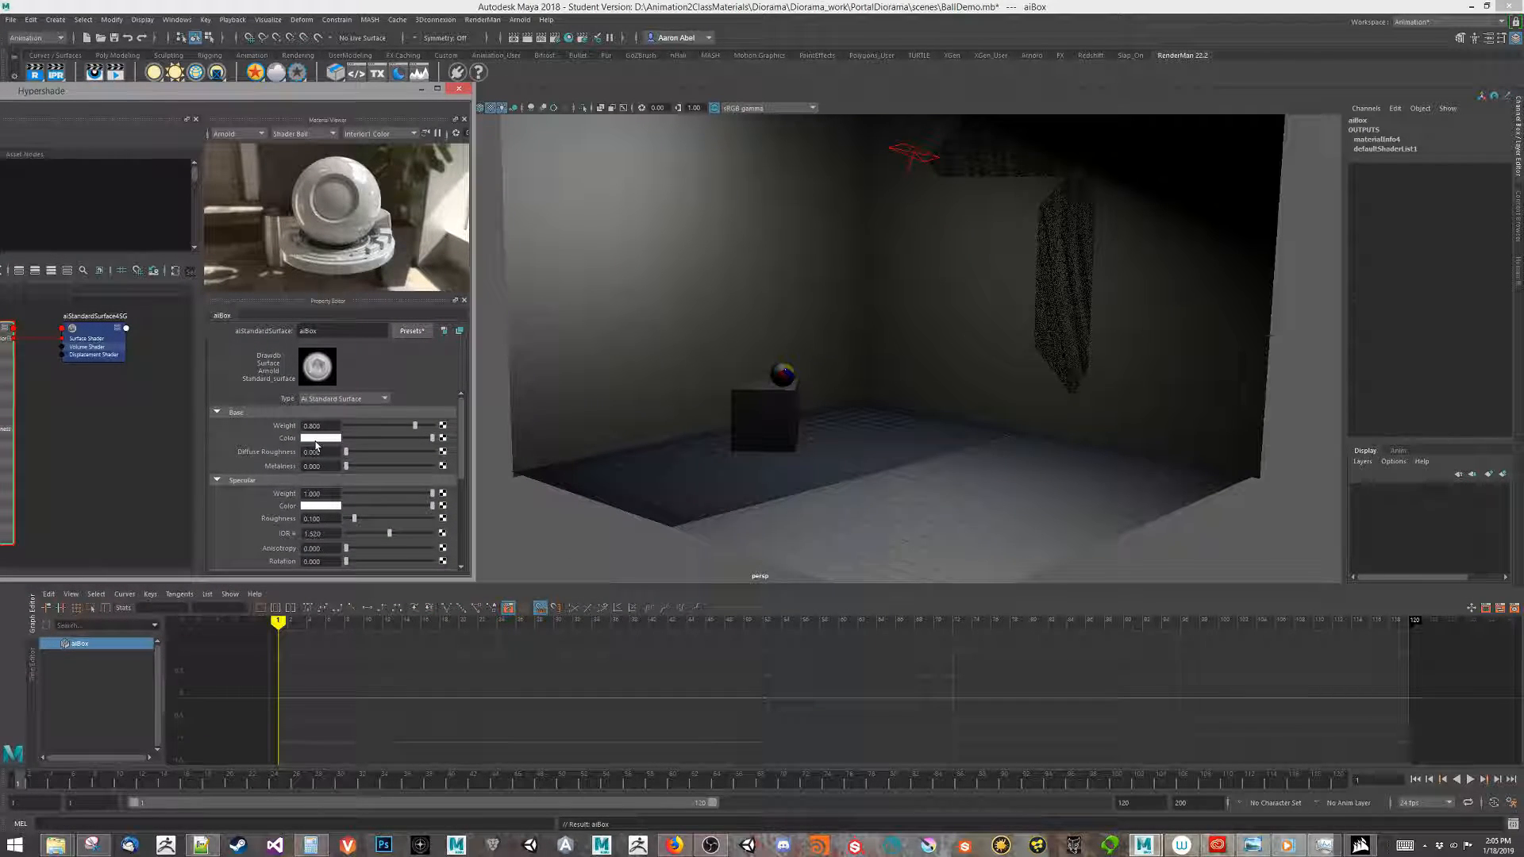
left_click(316, 439)
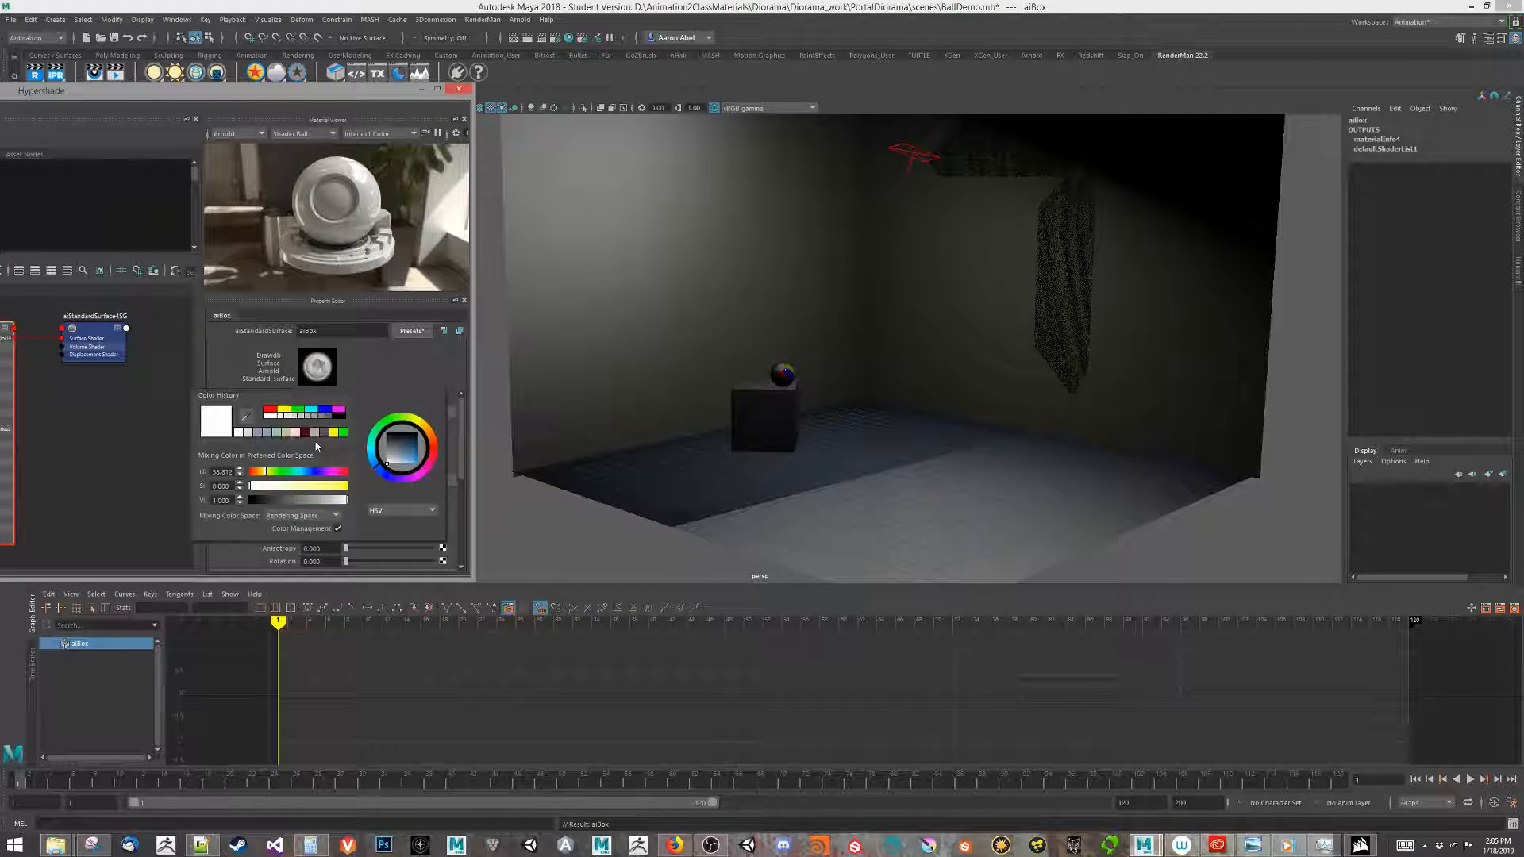
left_click(332, 443)
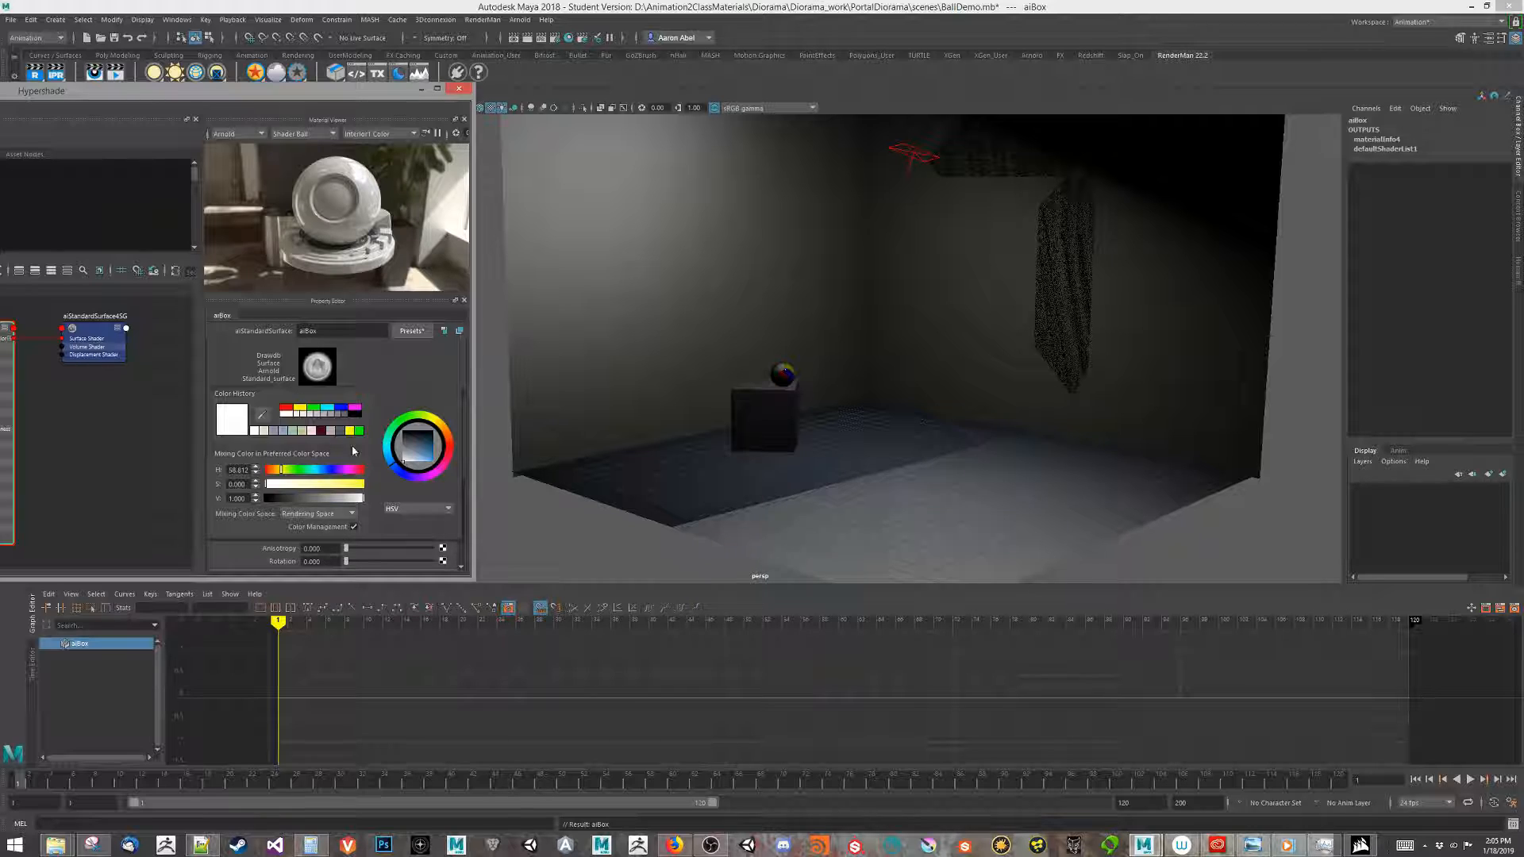
left_click(419, 464)
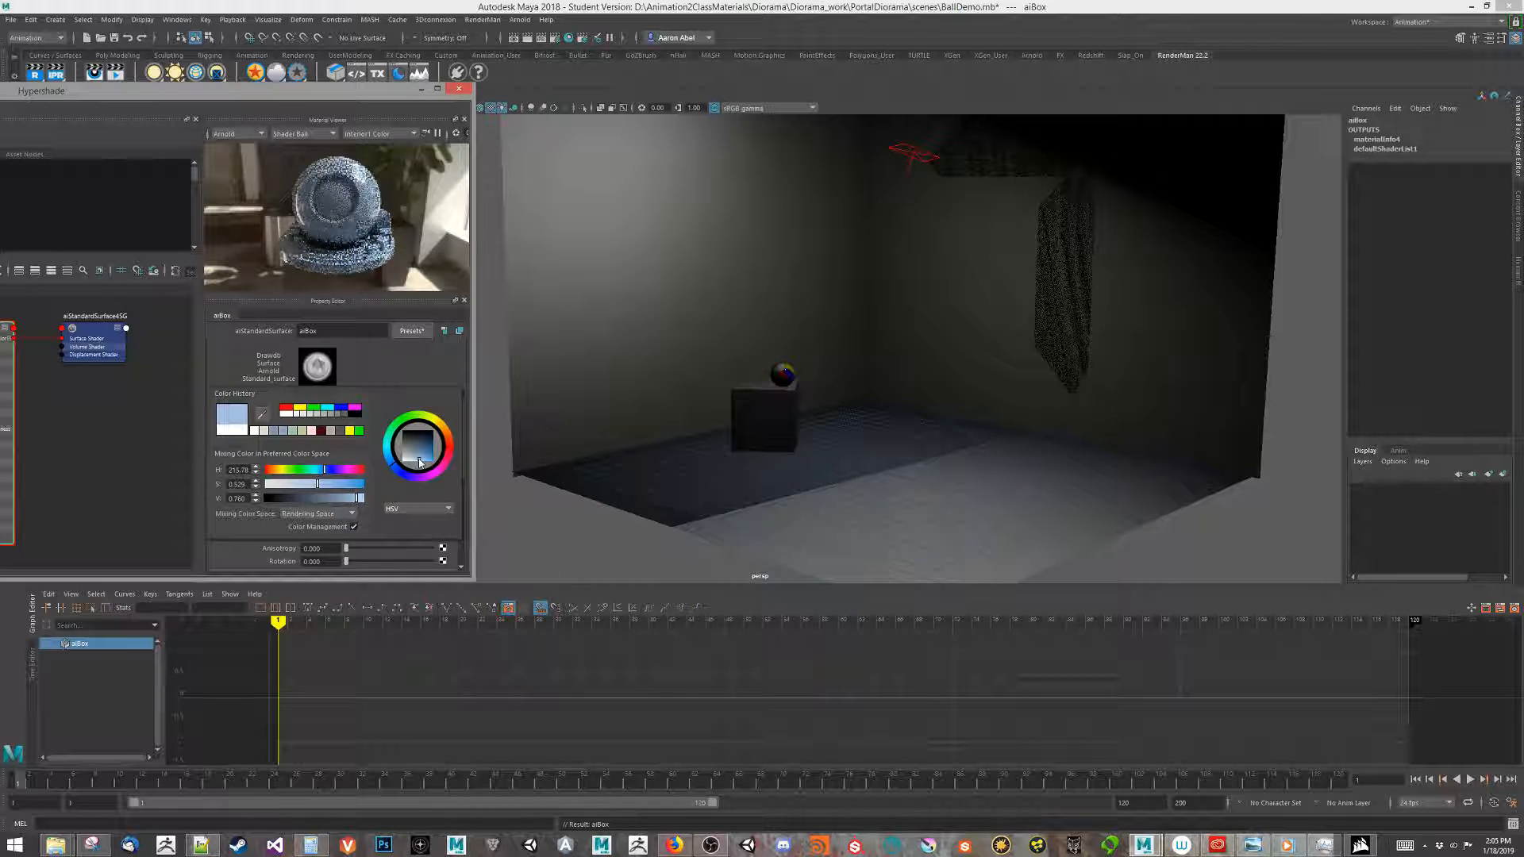
left_click(419, 460)
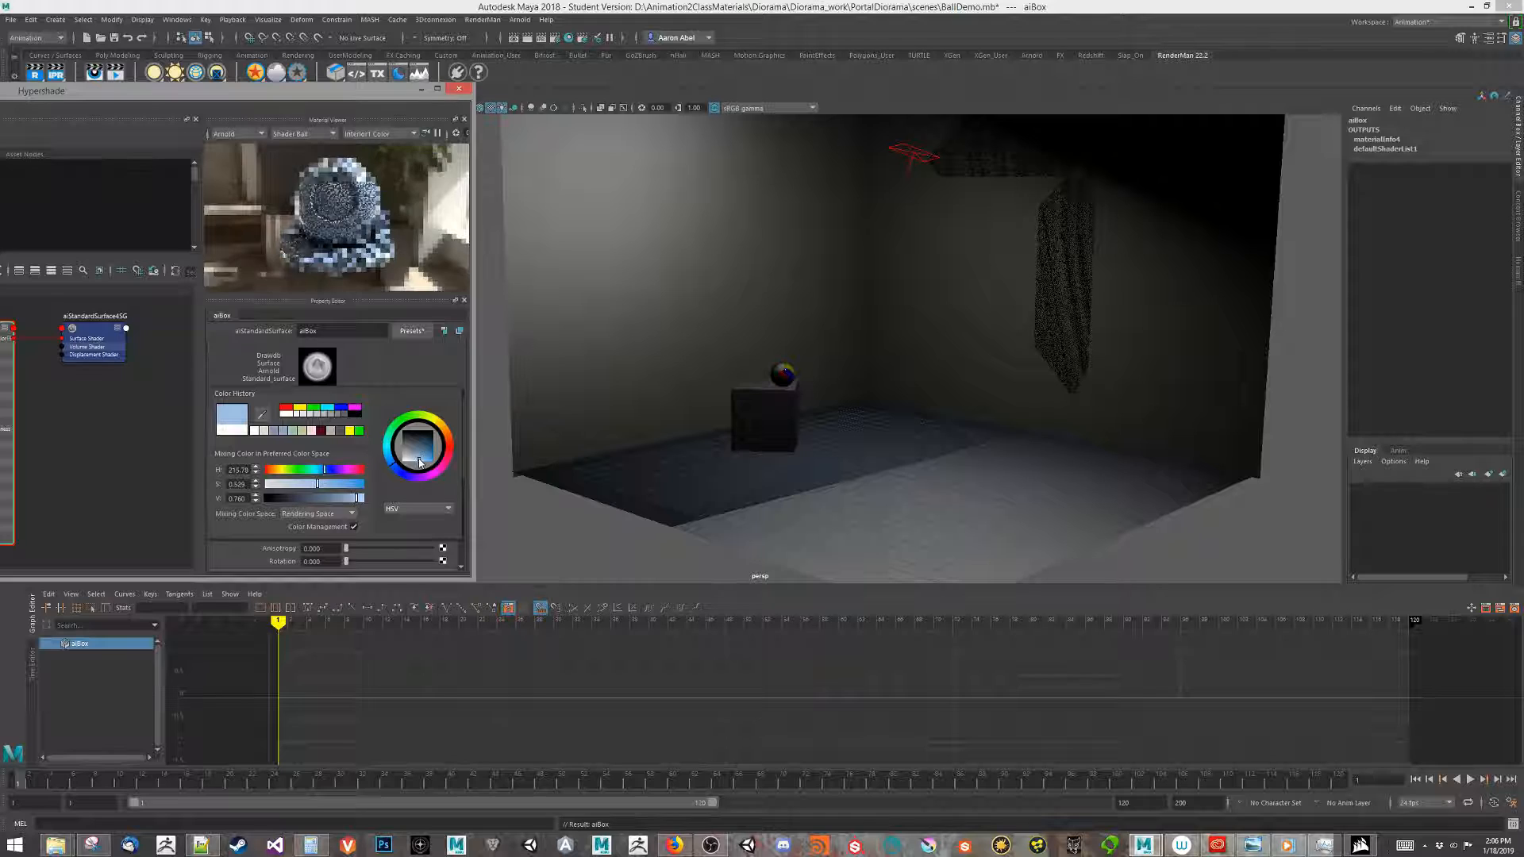
left_click(328, 475)
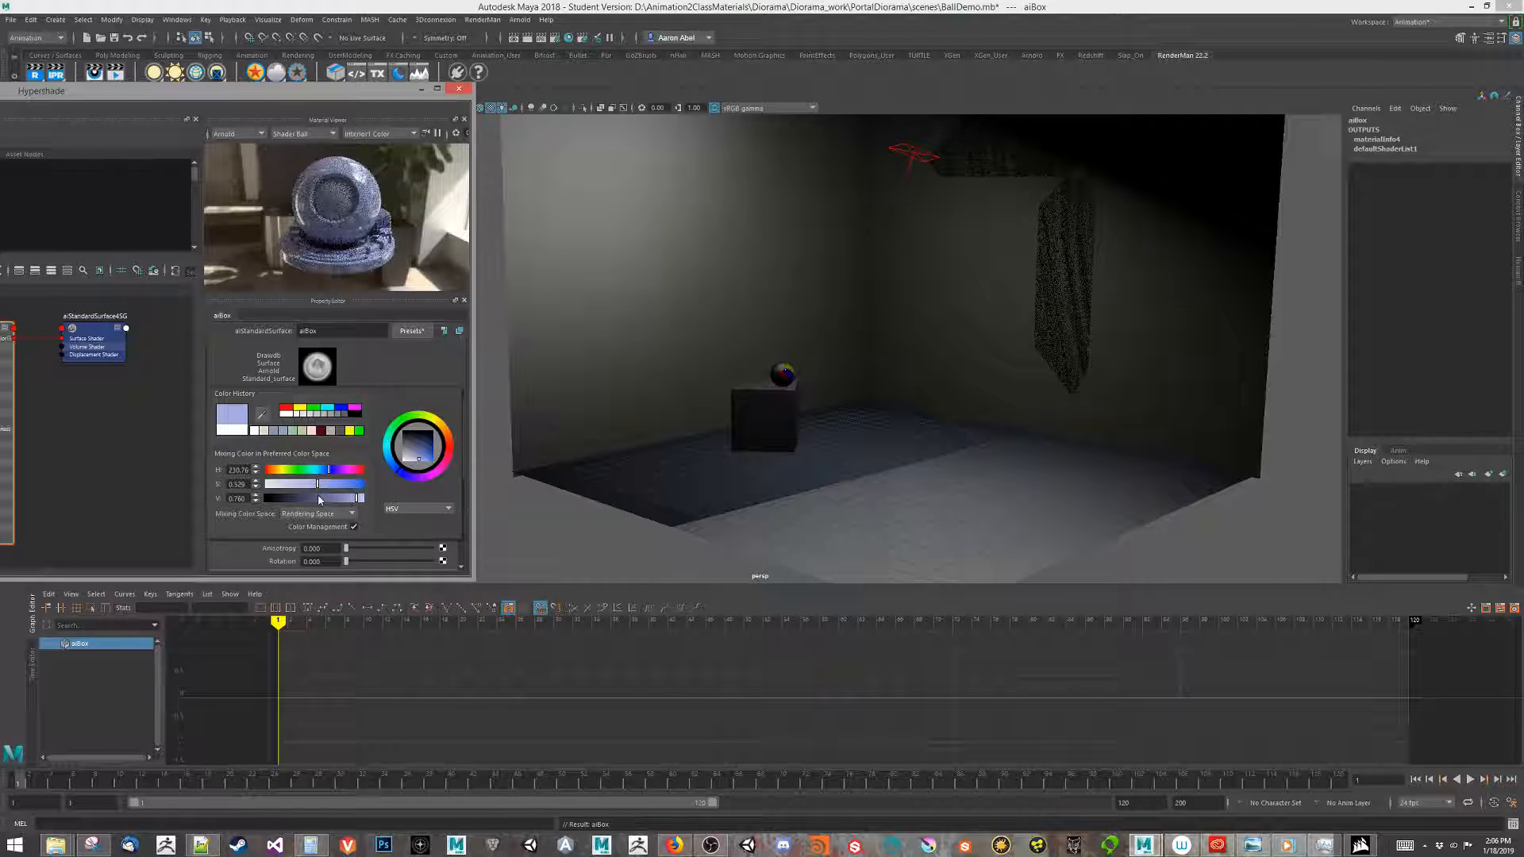
left_click_drag(321, 486, 324, 486)
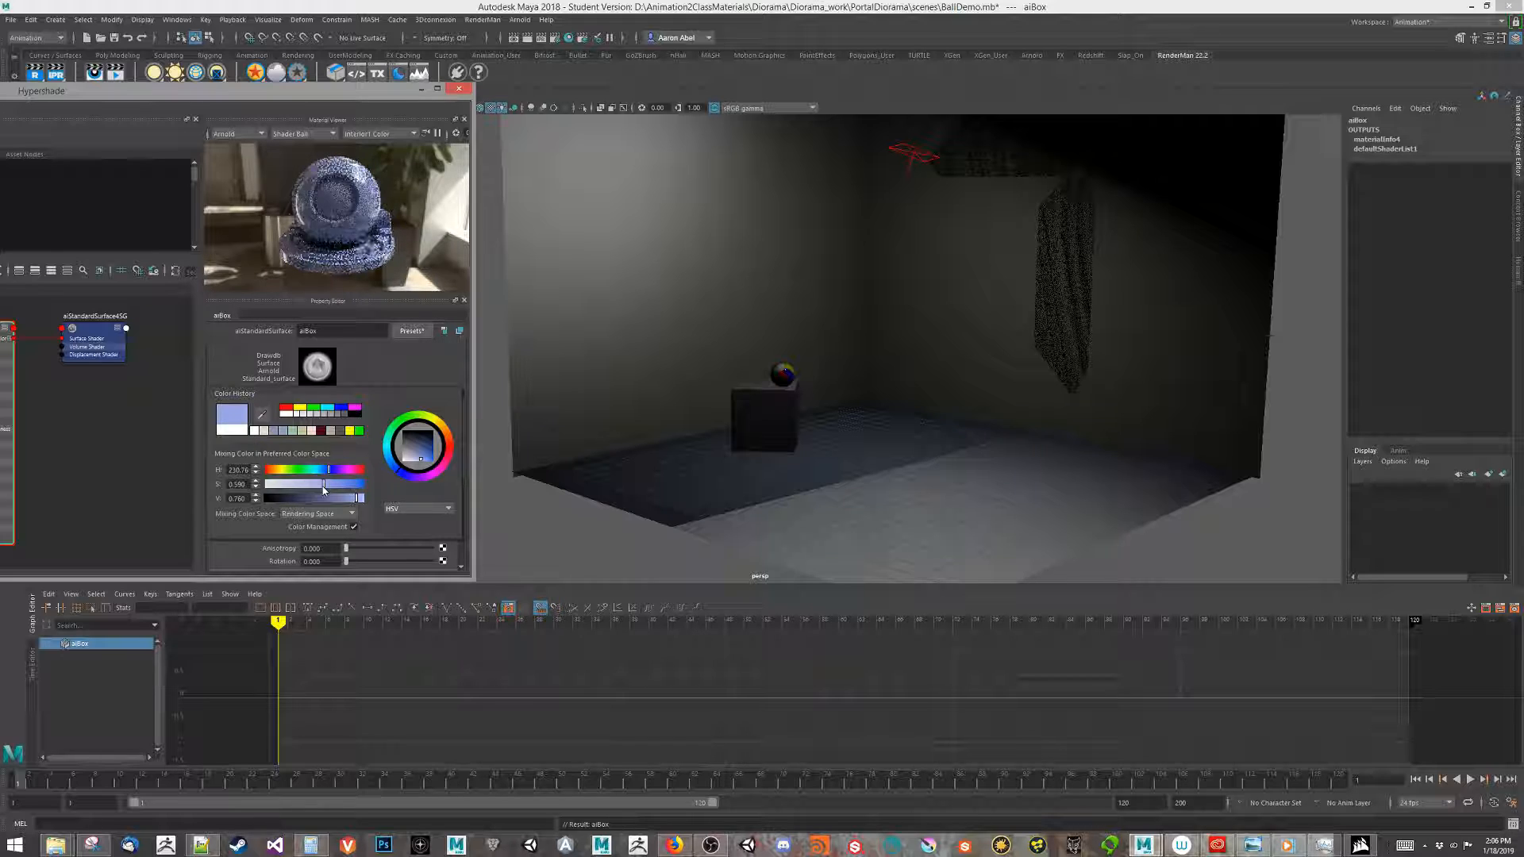
- Raise aiBox's specular roughness to about 0.45 and assign the material to the cube
scroll(255, 514, "down", 1)
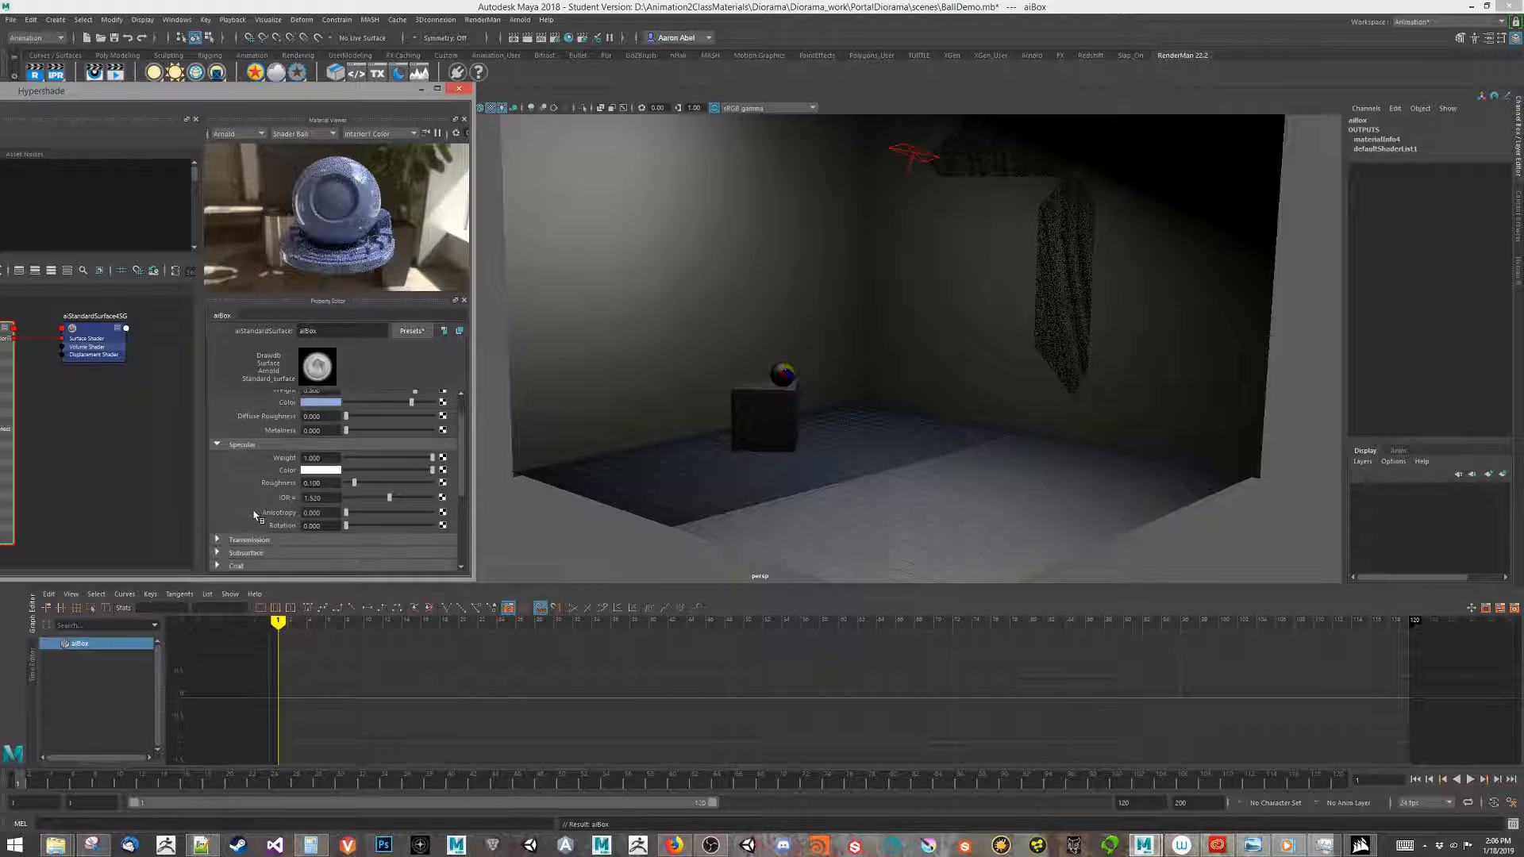
left_click_drag(355, 484, 384, 485)
middle_click_drag(88, 399, 166, 451, "alt")
middle_click_drag(759, 419, 759, 419)
- Minimize the Hypershade, frame the cube and ball more closely, and render the scene in the Arnold RenderView
left_click(459, 88)
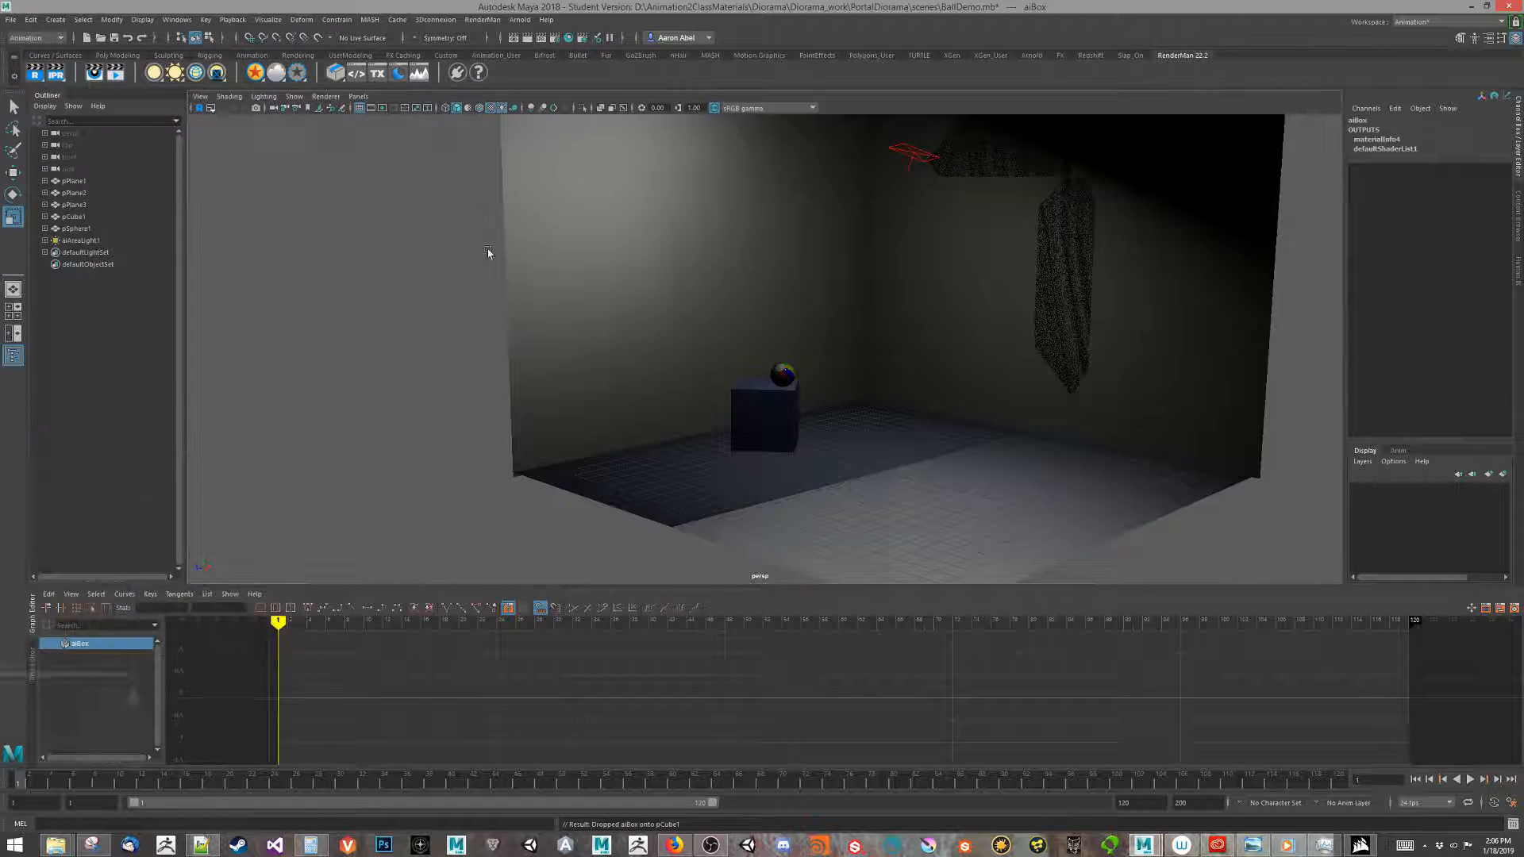
right_click_drag(455, 198, 894, 384, "alt")
middle_click_drag(895, 384, 632, 231, "alt")
right_click_drag(632, 231, 707, 354, "alt")
left_click_drag(707, 353, 690, 305, "alt")
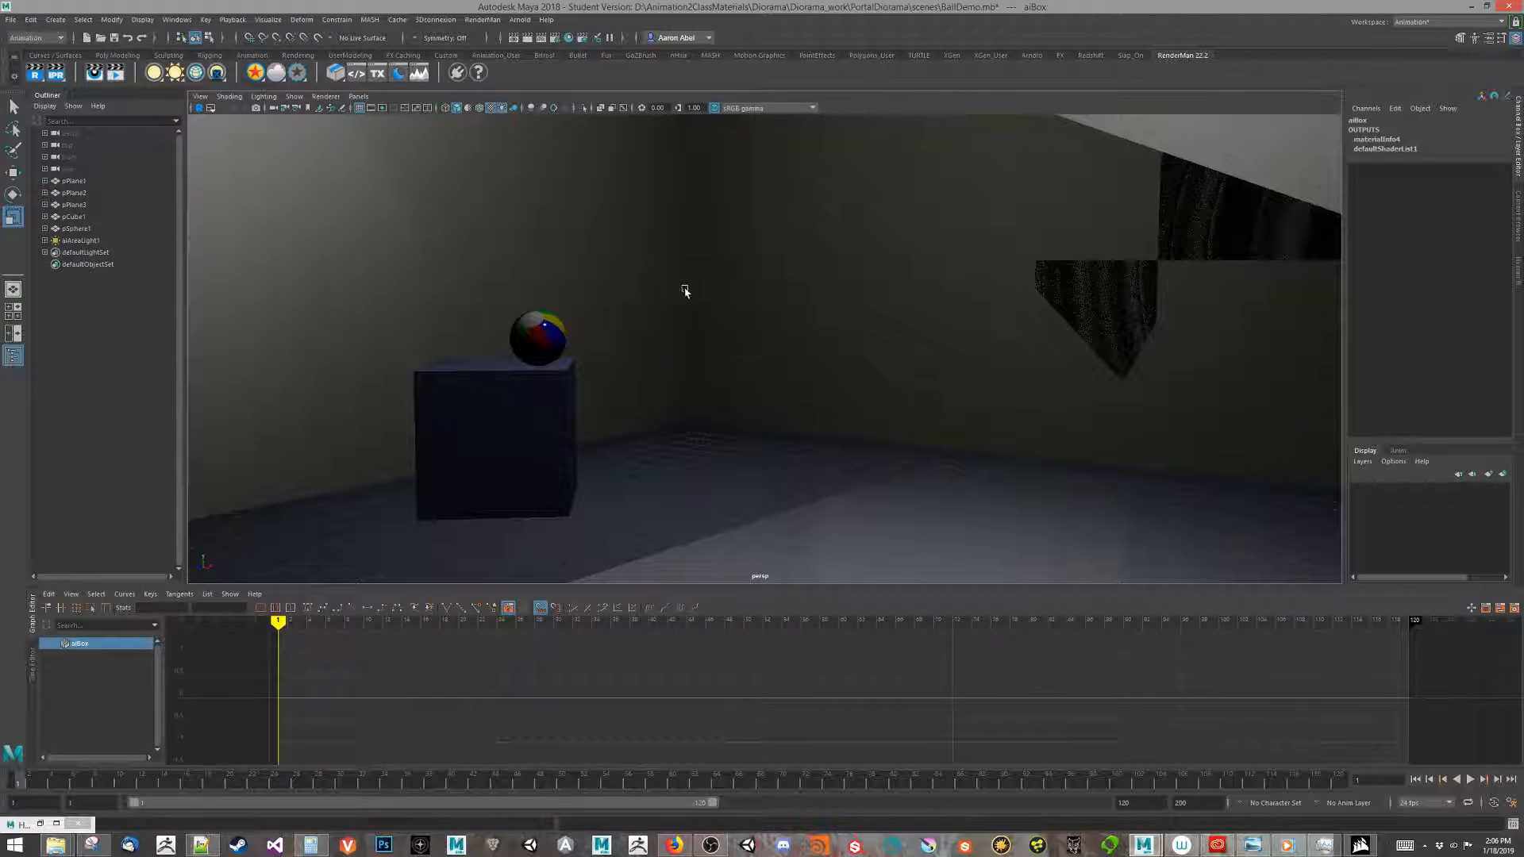
left_click(520, 19)
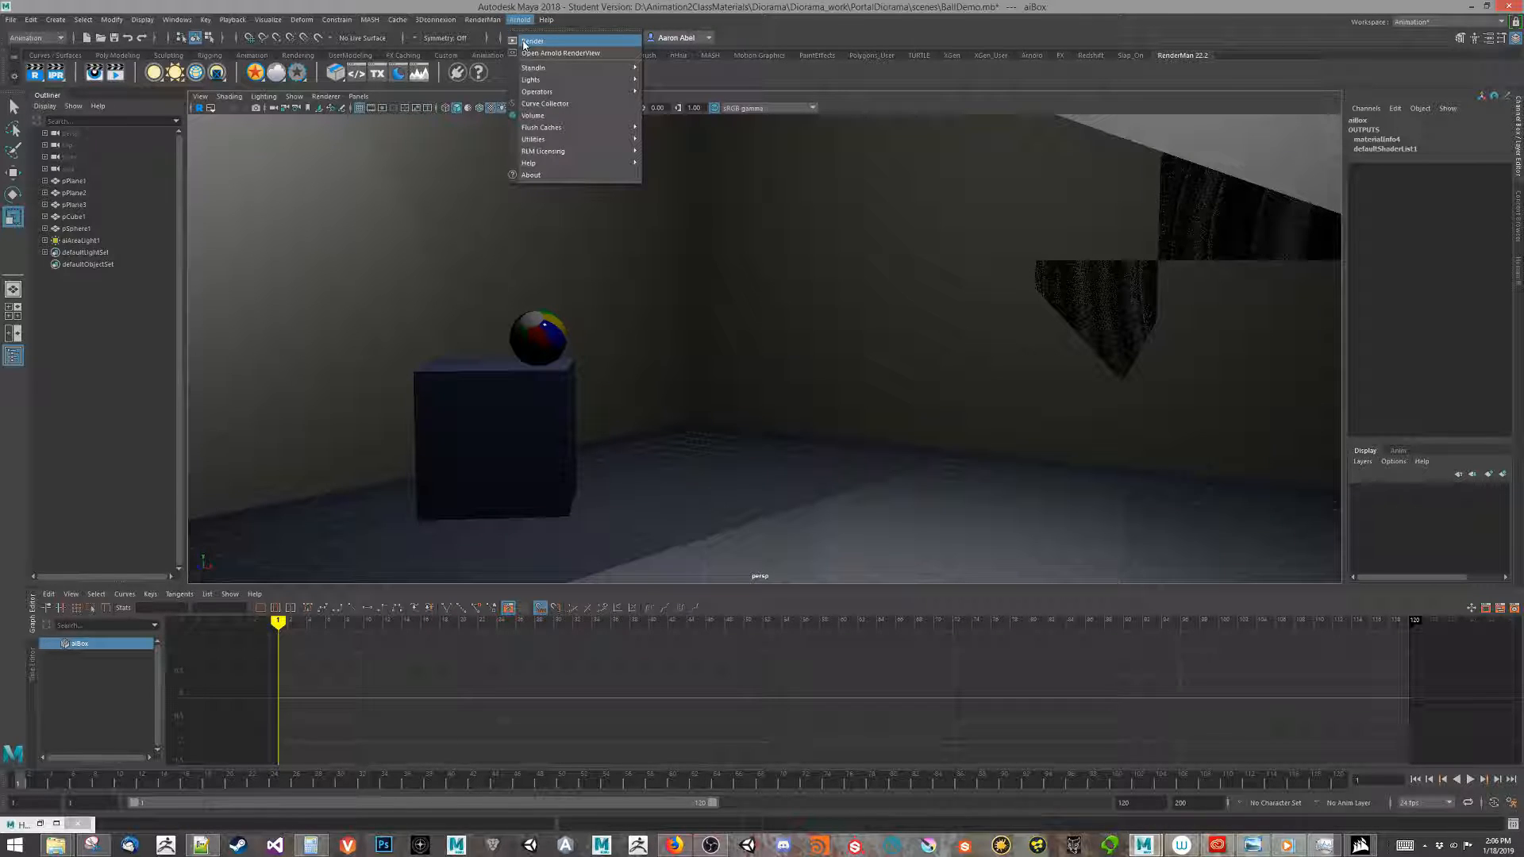
left_click(524, 45)
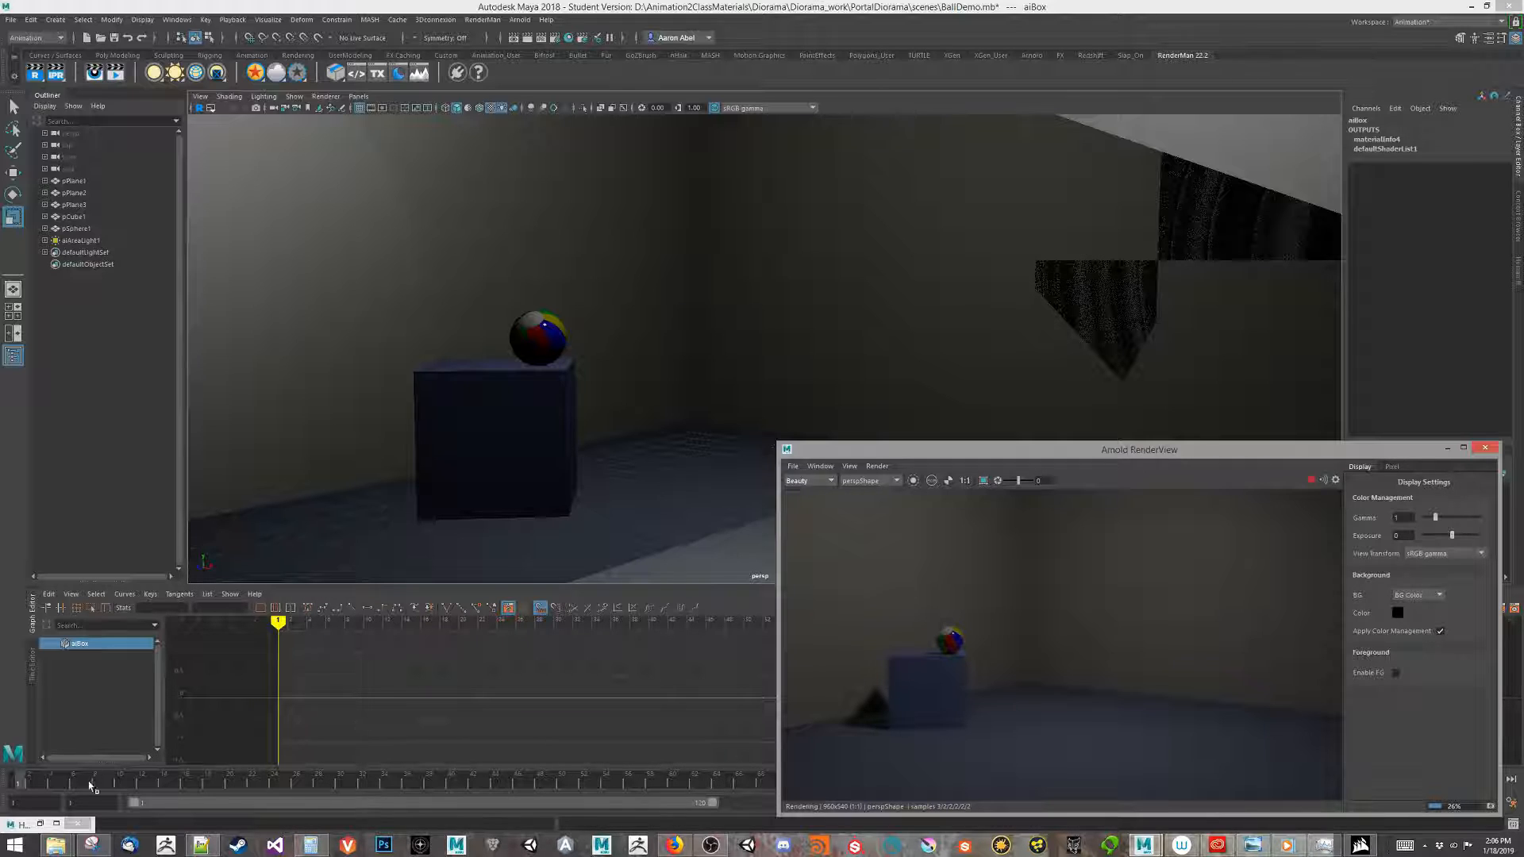
- Restore the Hypershade and change aiBox's base color to a saturated red with hue about 359 and saturation about 0.995
left_click(40, 824)
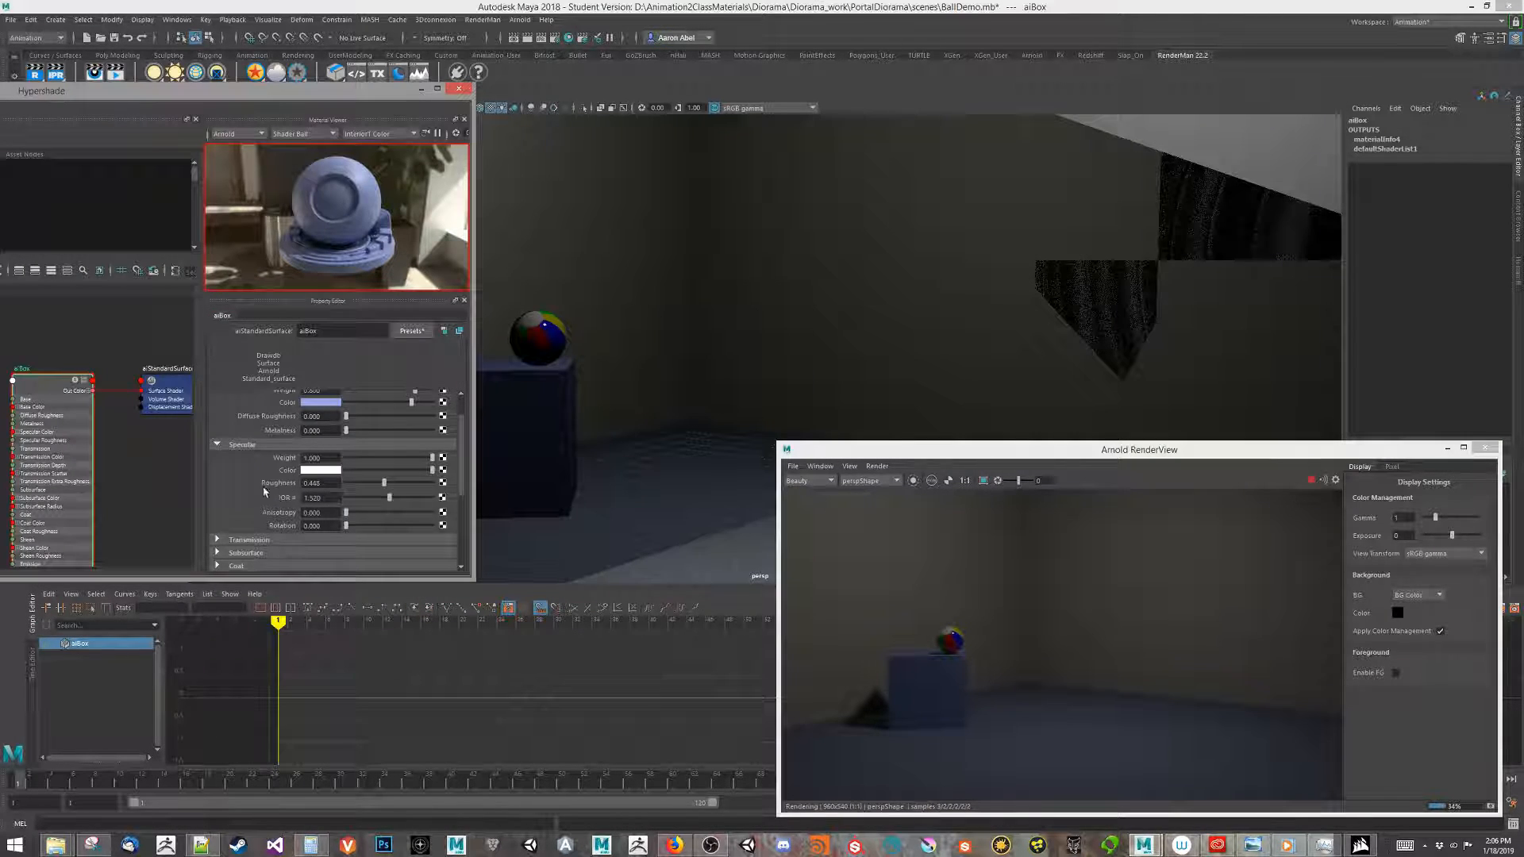
left_click(330, 404)
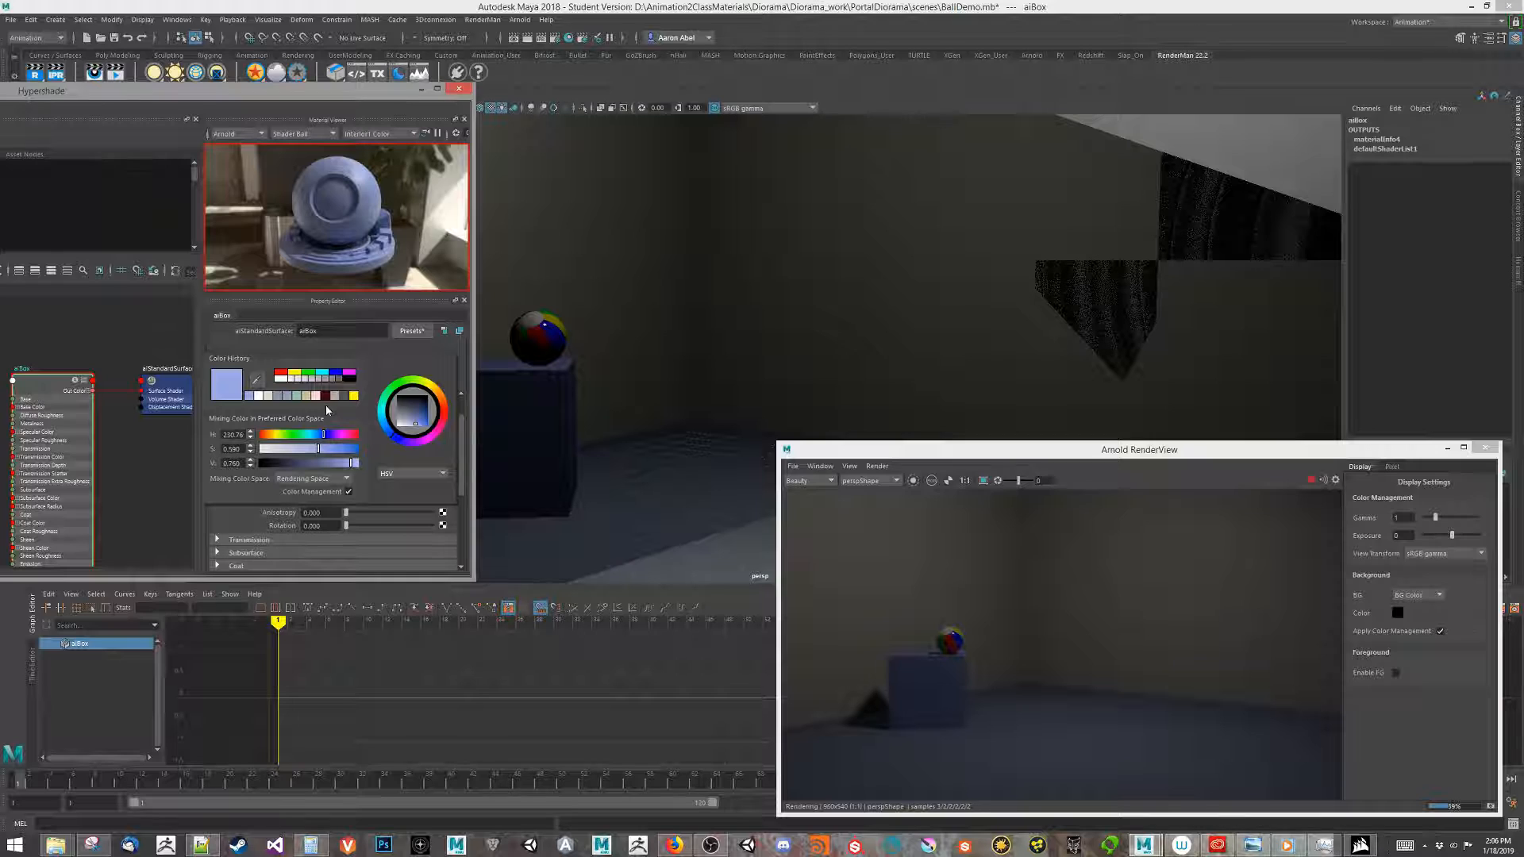
left_click(426, 384)
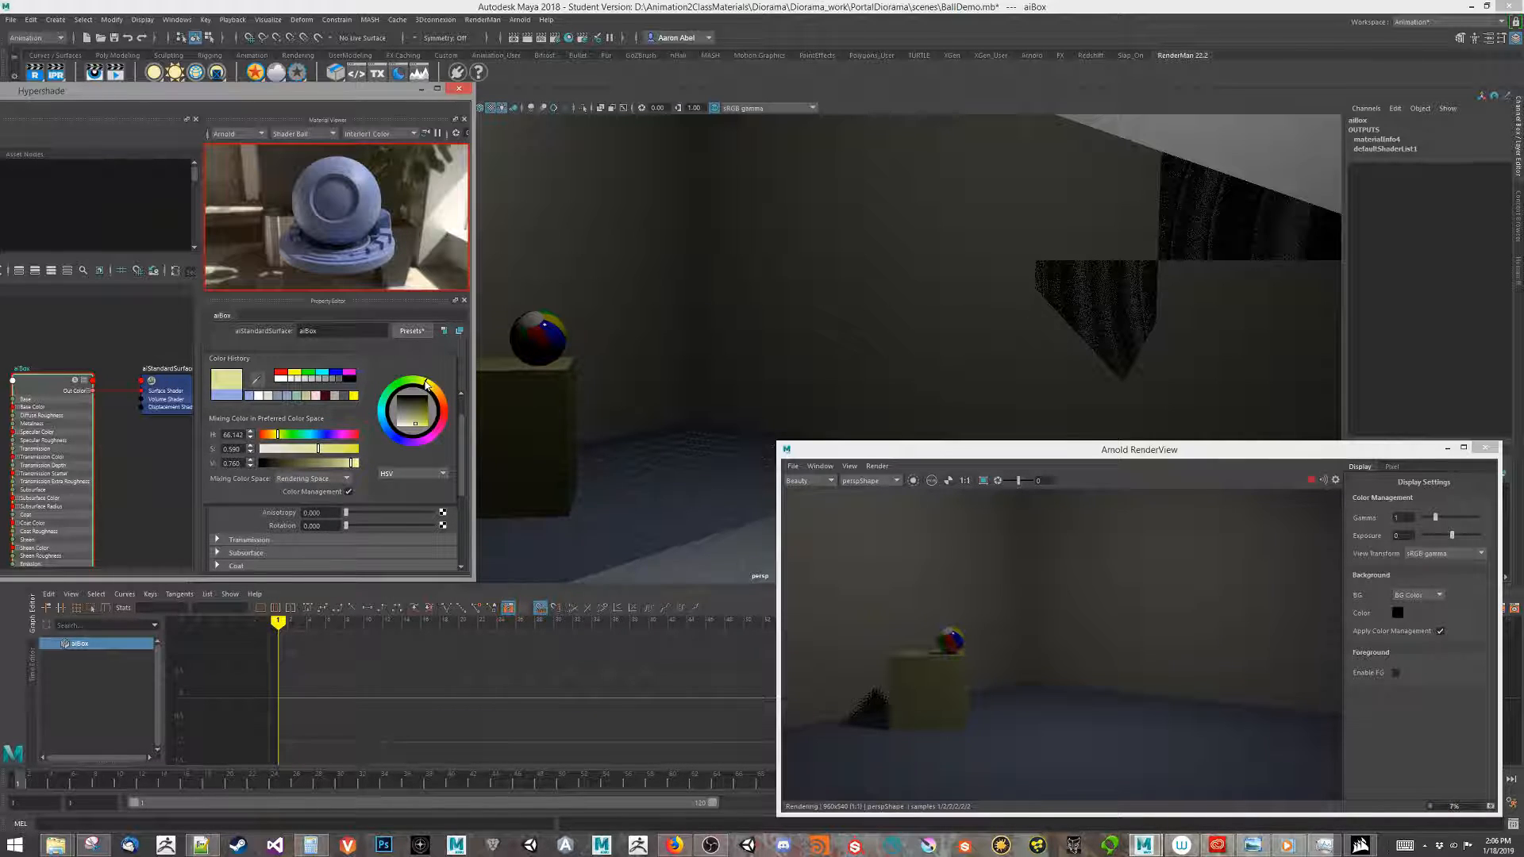
left_click(443, 395)
mouse_move(443, 394)
left_mouse_down()
mouse_move(439, 432)
mouse_move(460, 411)
mouse_move(448, 416)
left_mouse_up()
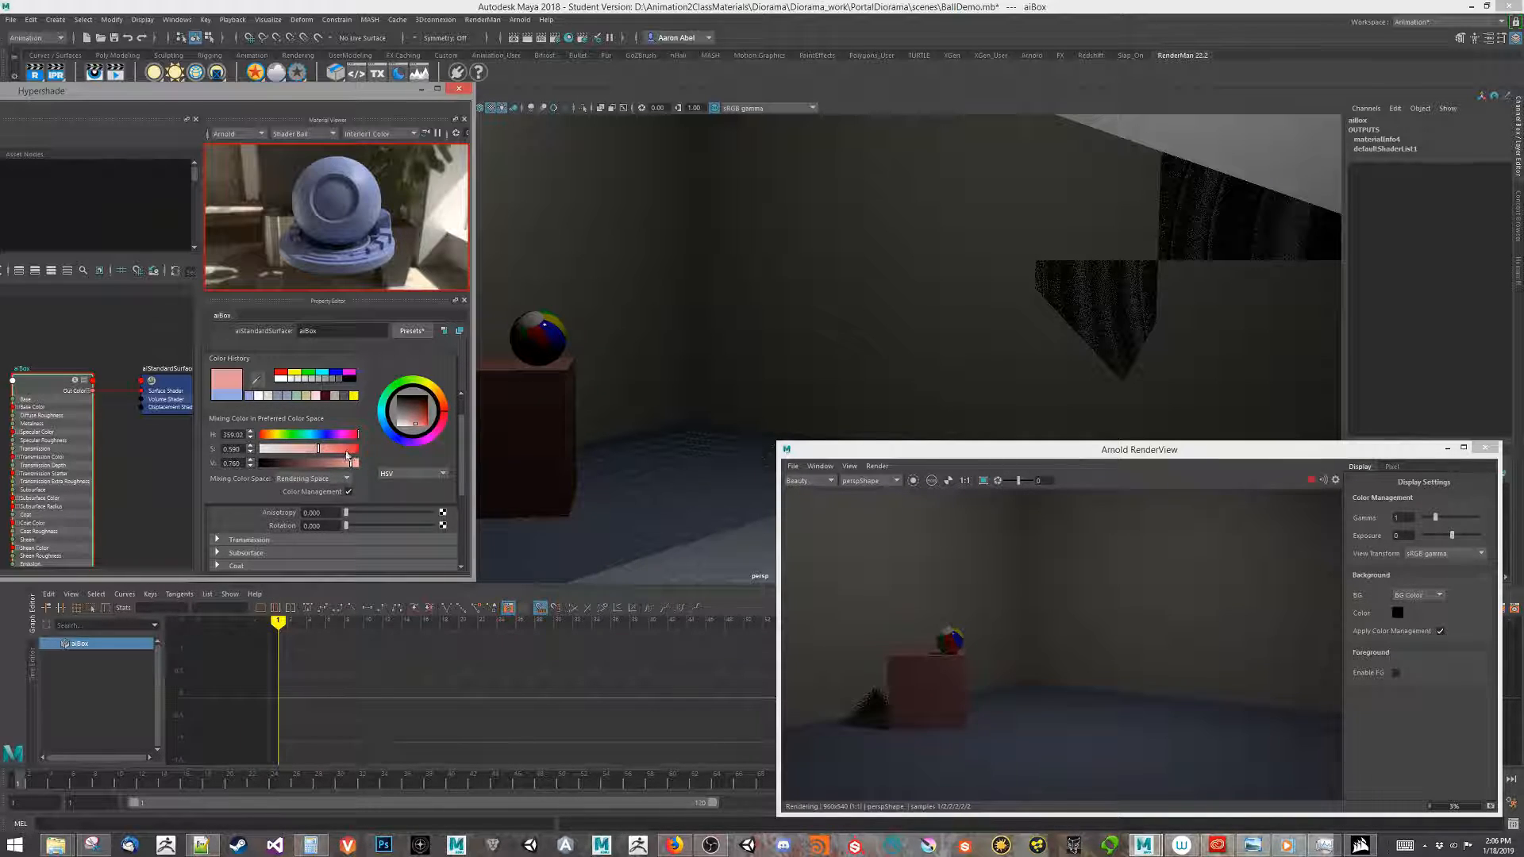
left_click_drag(318, 448, 352, 457)
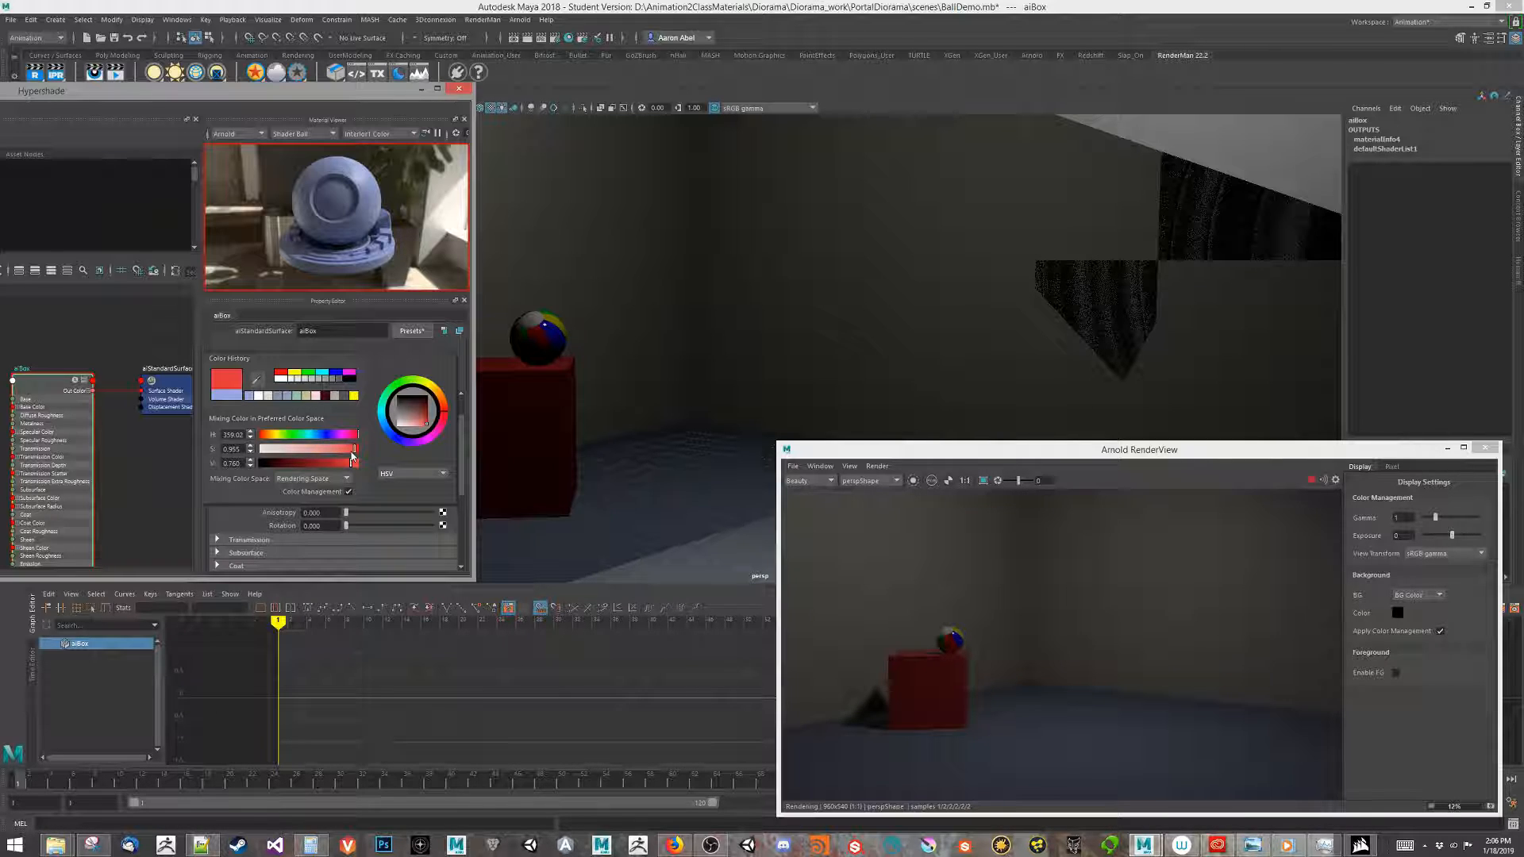
middle_click_drag(1044, 673, 1089, 665)
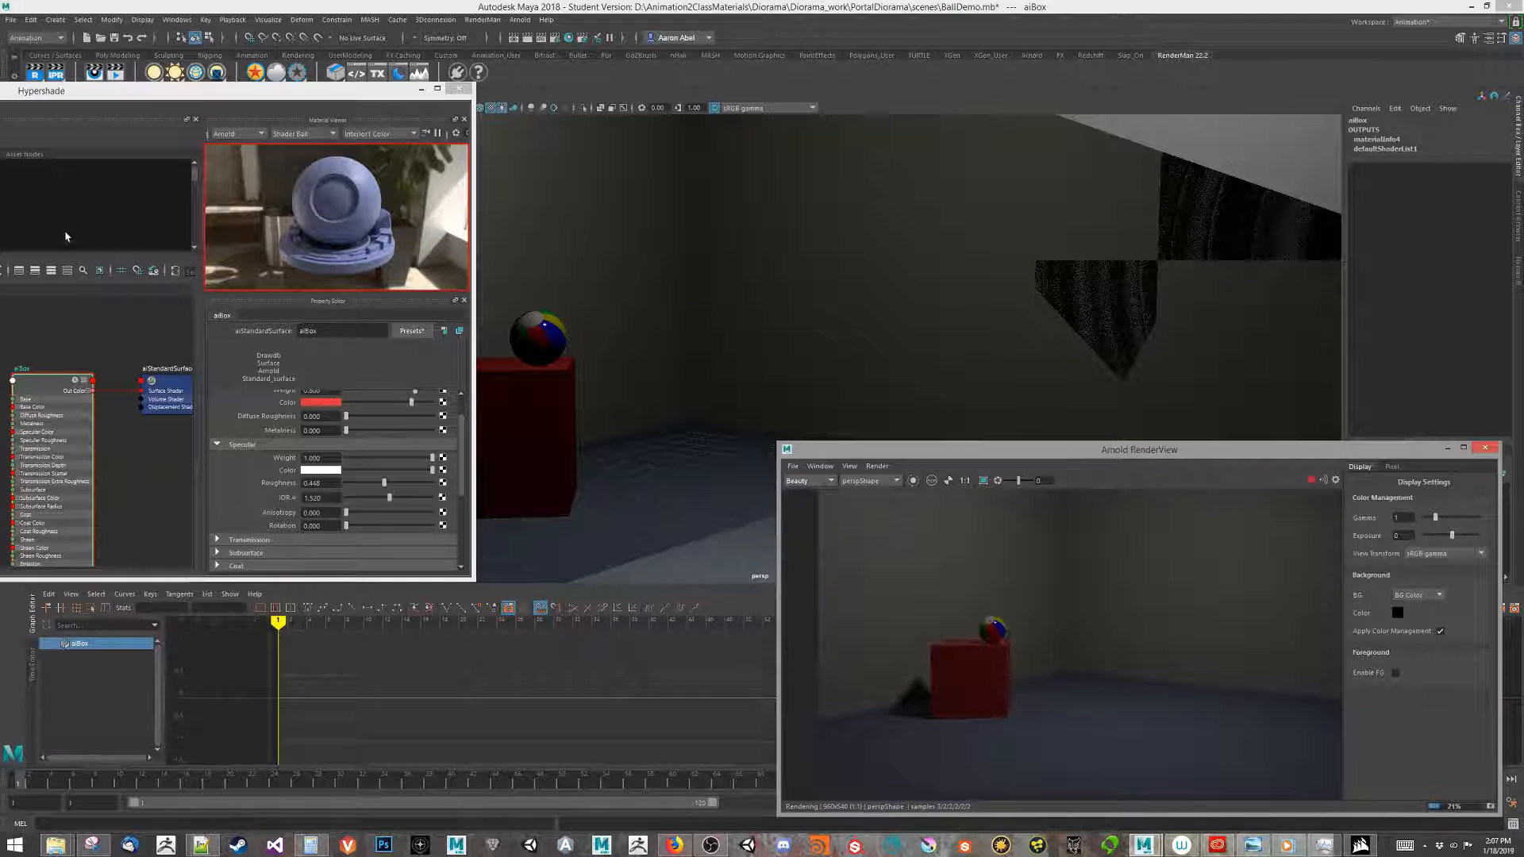
- Bring the whole Hypershade into view and make aiFloor's base color a more saturated, slightly darker blue
left_click_drag(131, 95, 434, 127)
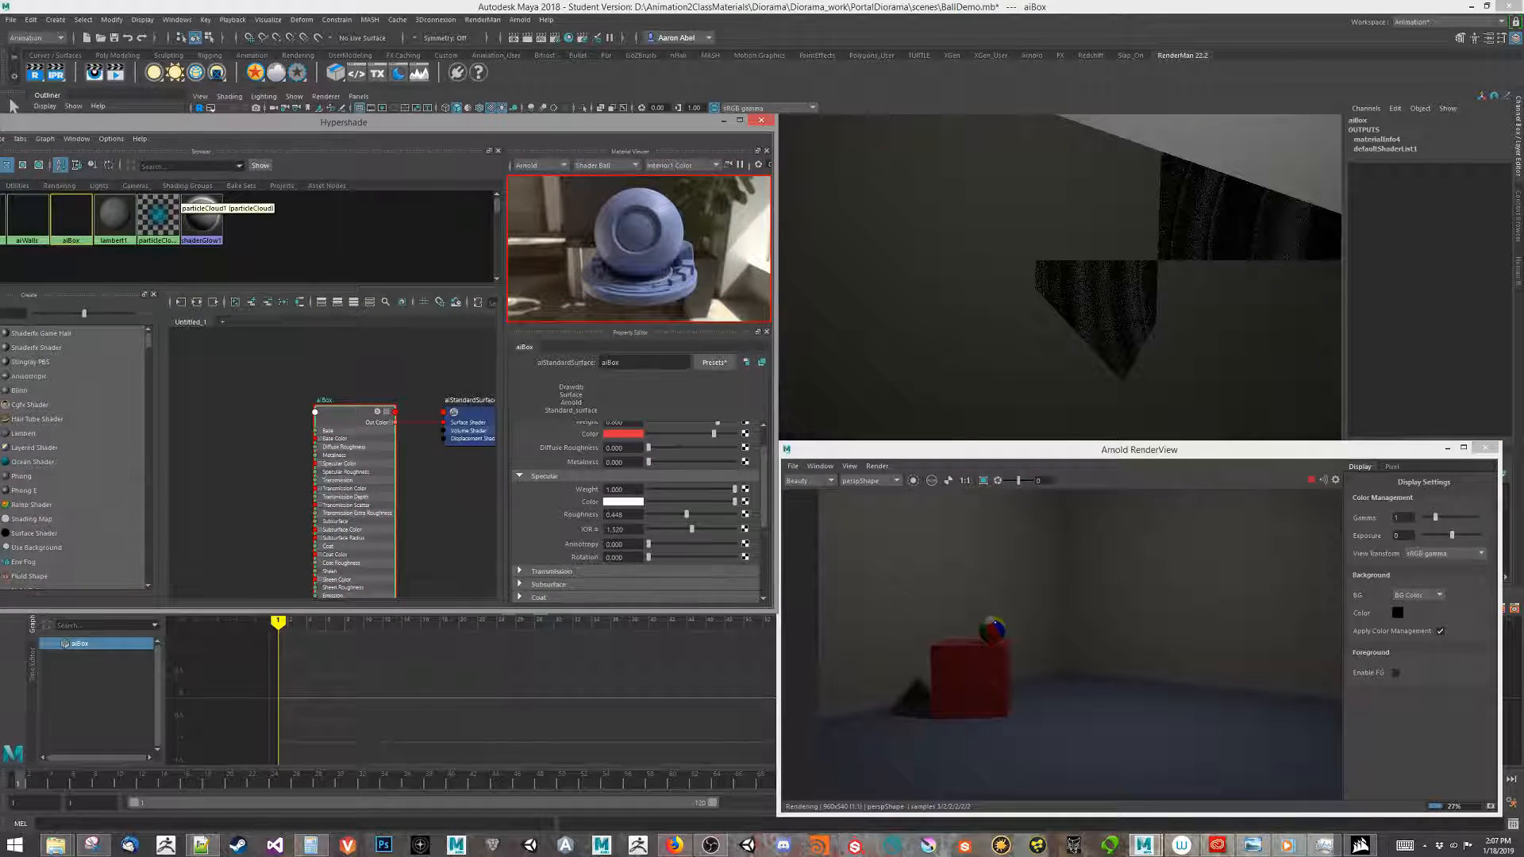
left_click_drag(60, 131, 156, 112)
left_click(37, 194)
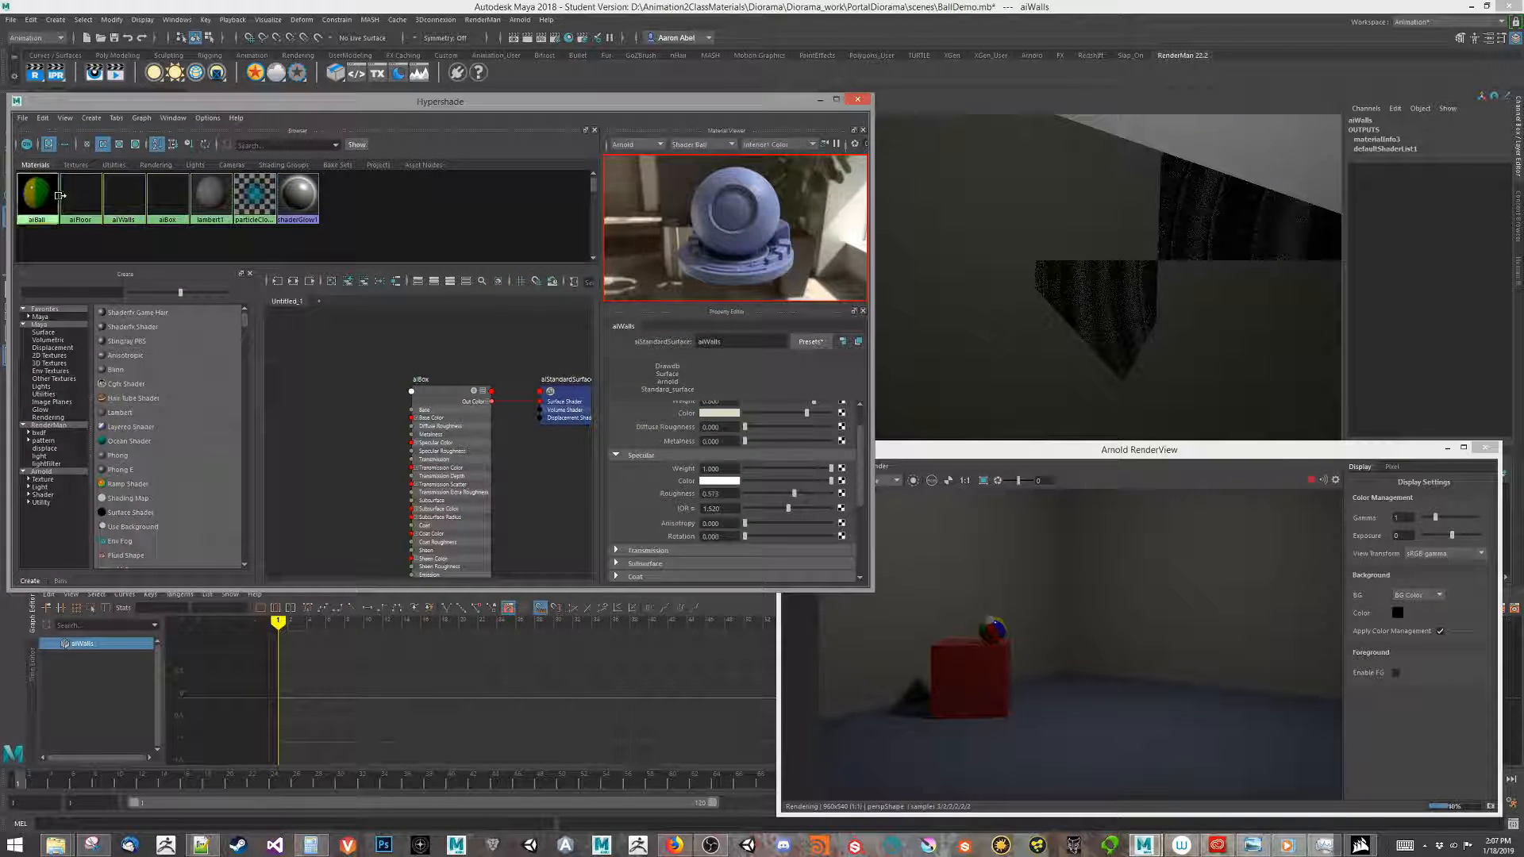
left_click(99, 200)
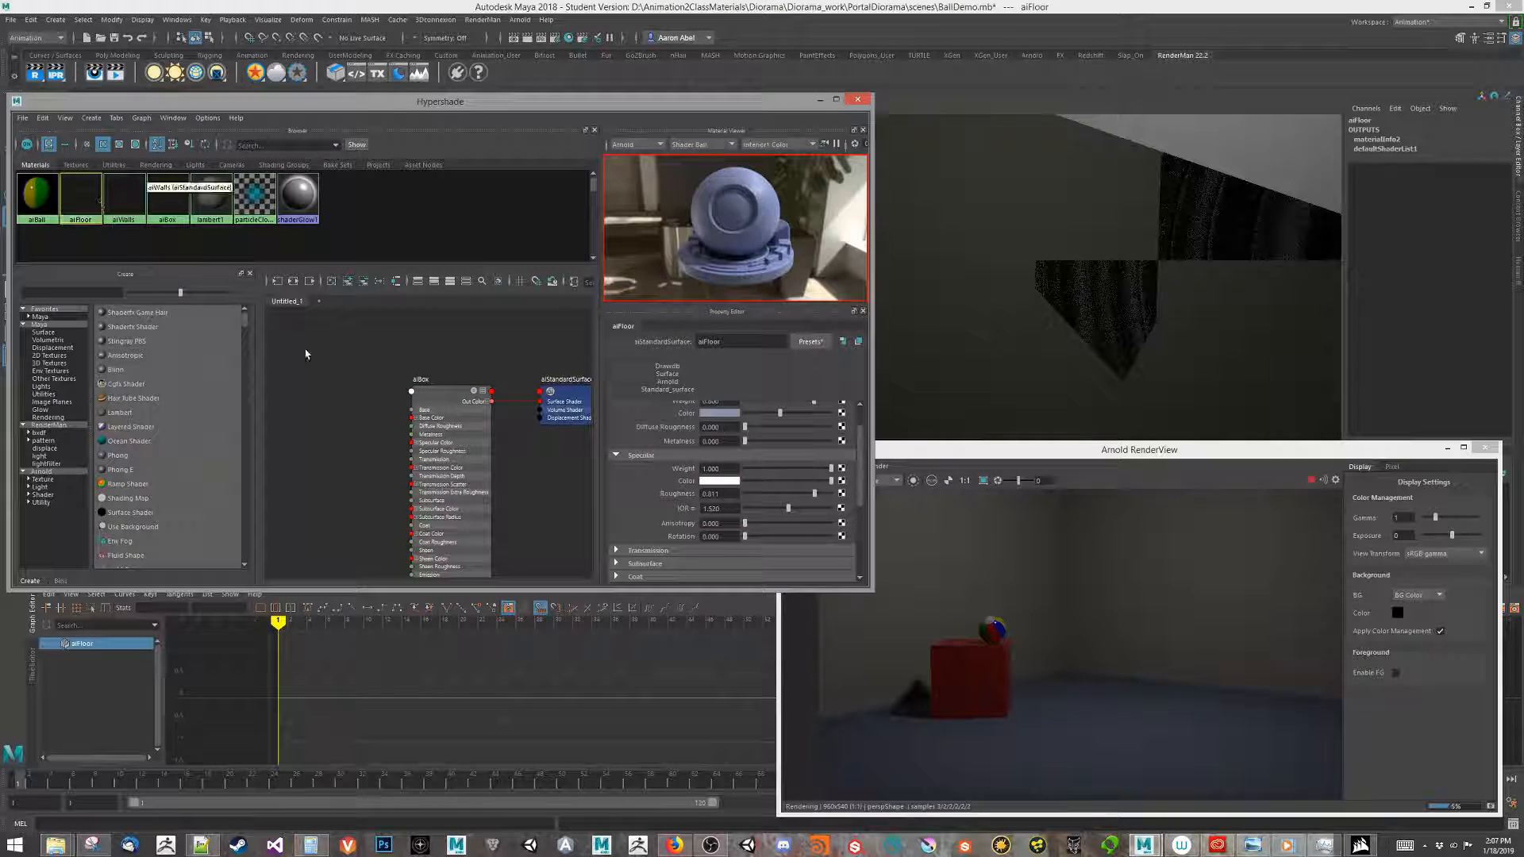
left_click(717, 414)
scroll(657, 458, "up", 1)
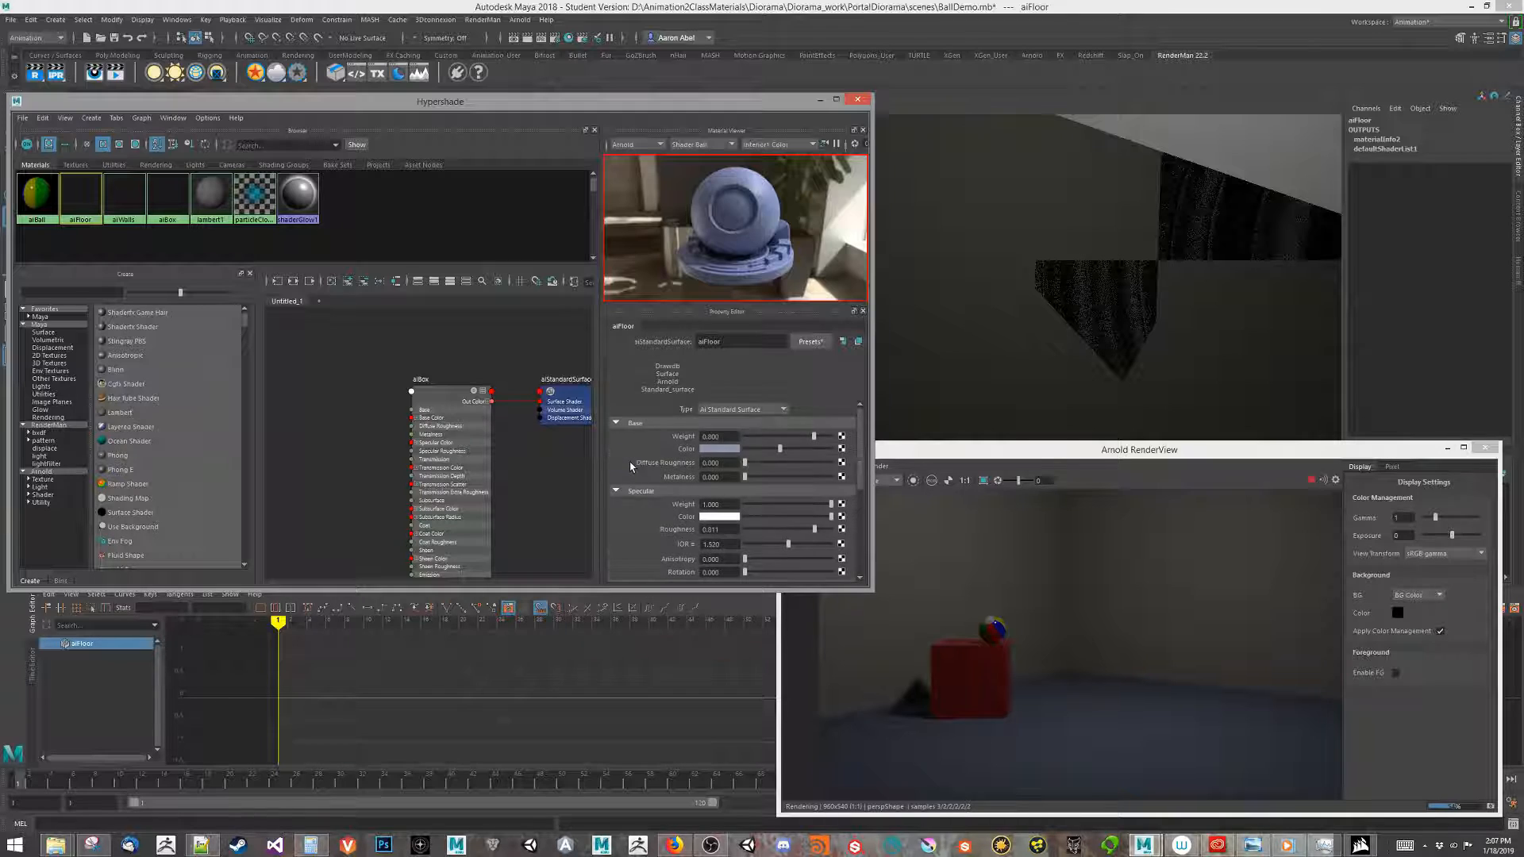
left_click(709, 449)
left_click_drag(680, 499, 708, 492)
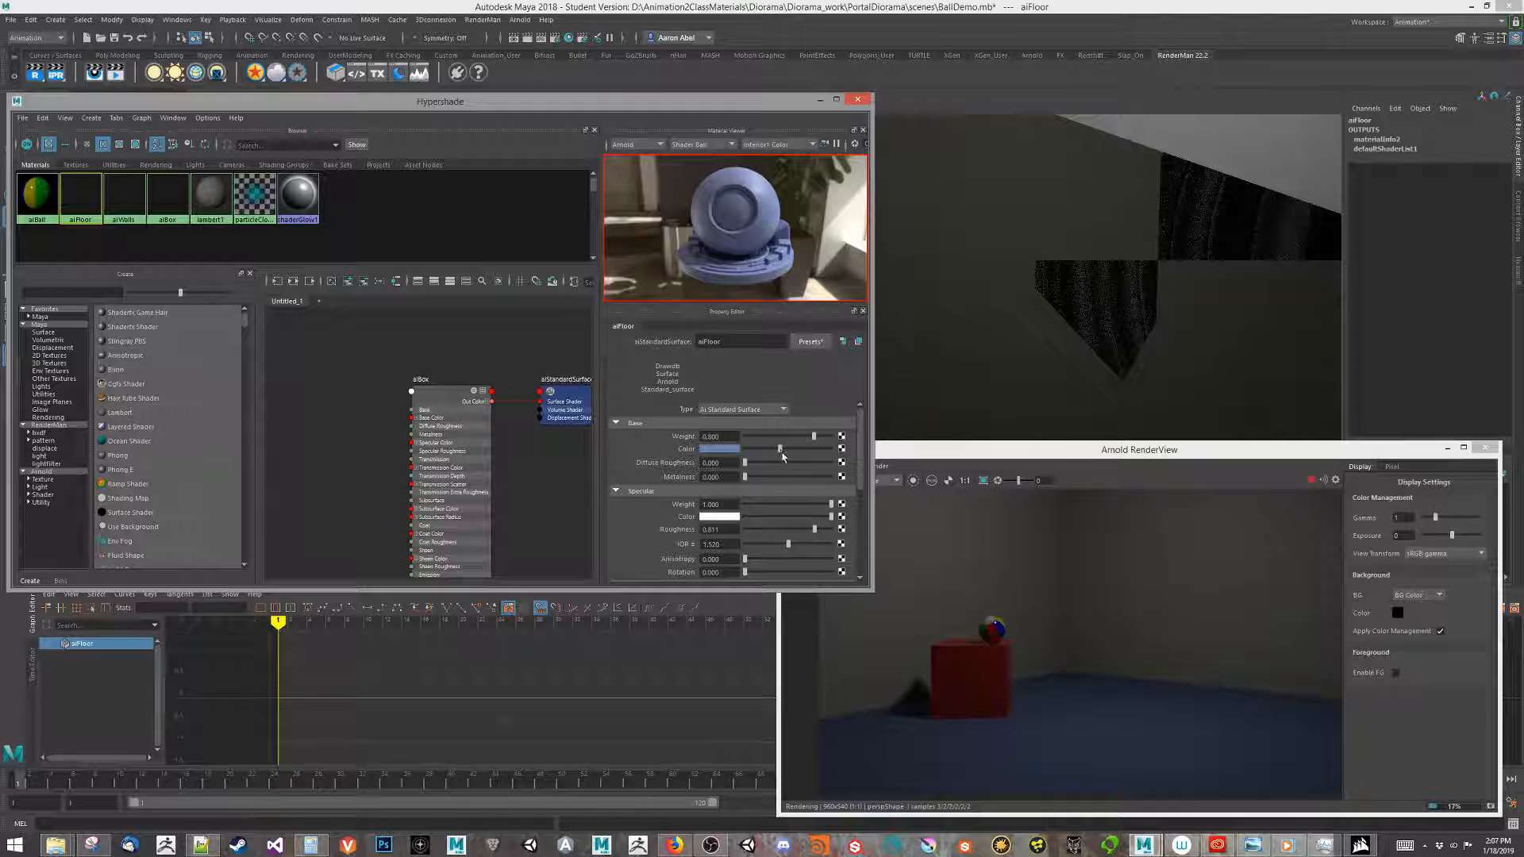
left_click_drag(780, 450, 770, 455)
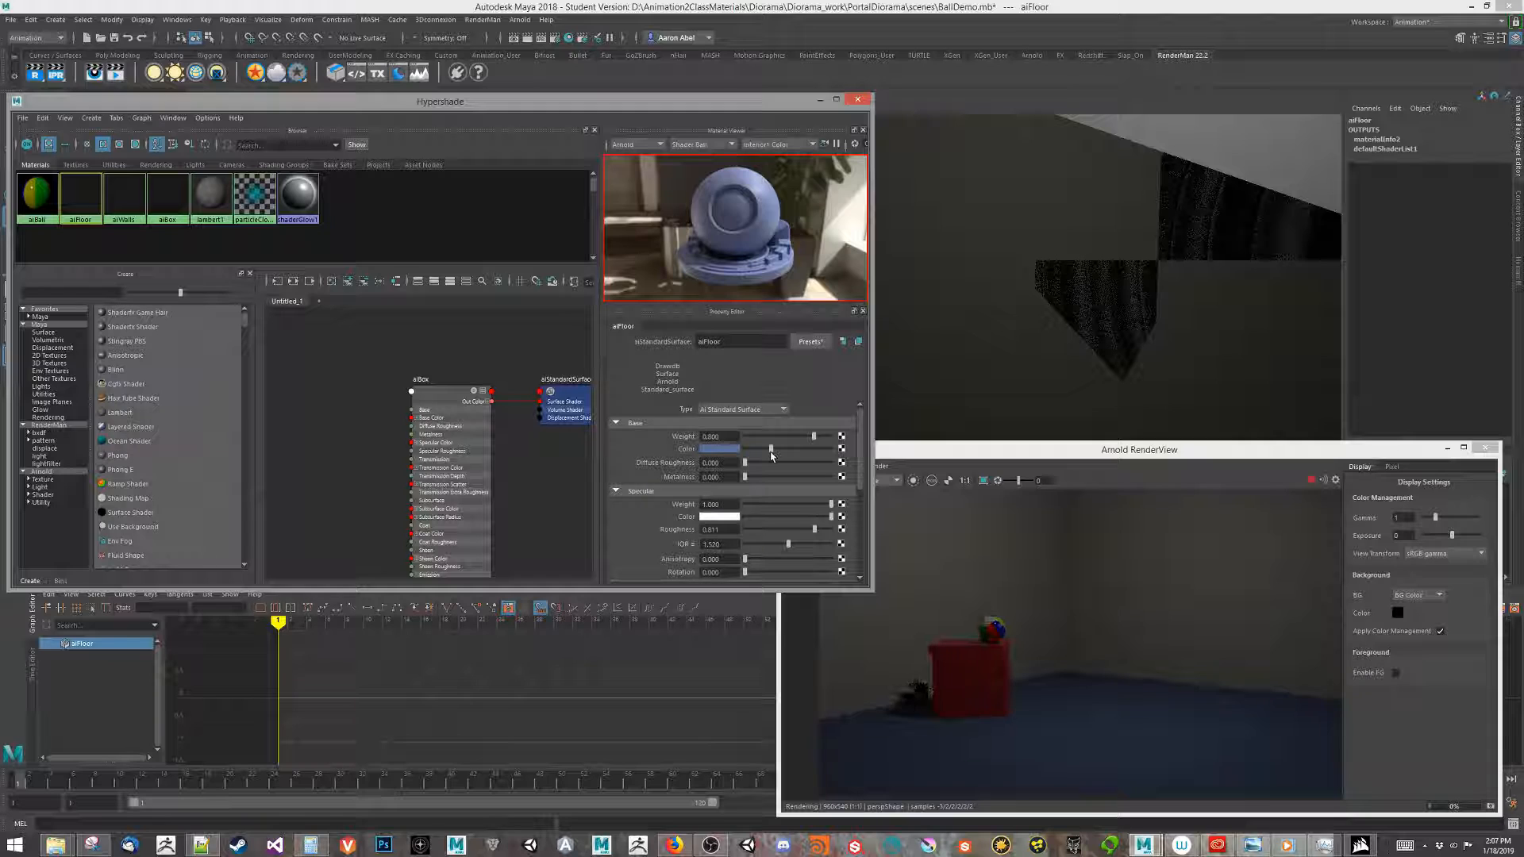
left_click_drag(773, 449, 771, 449)
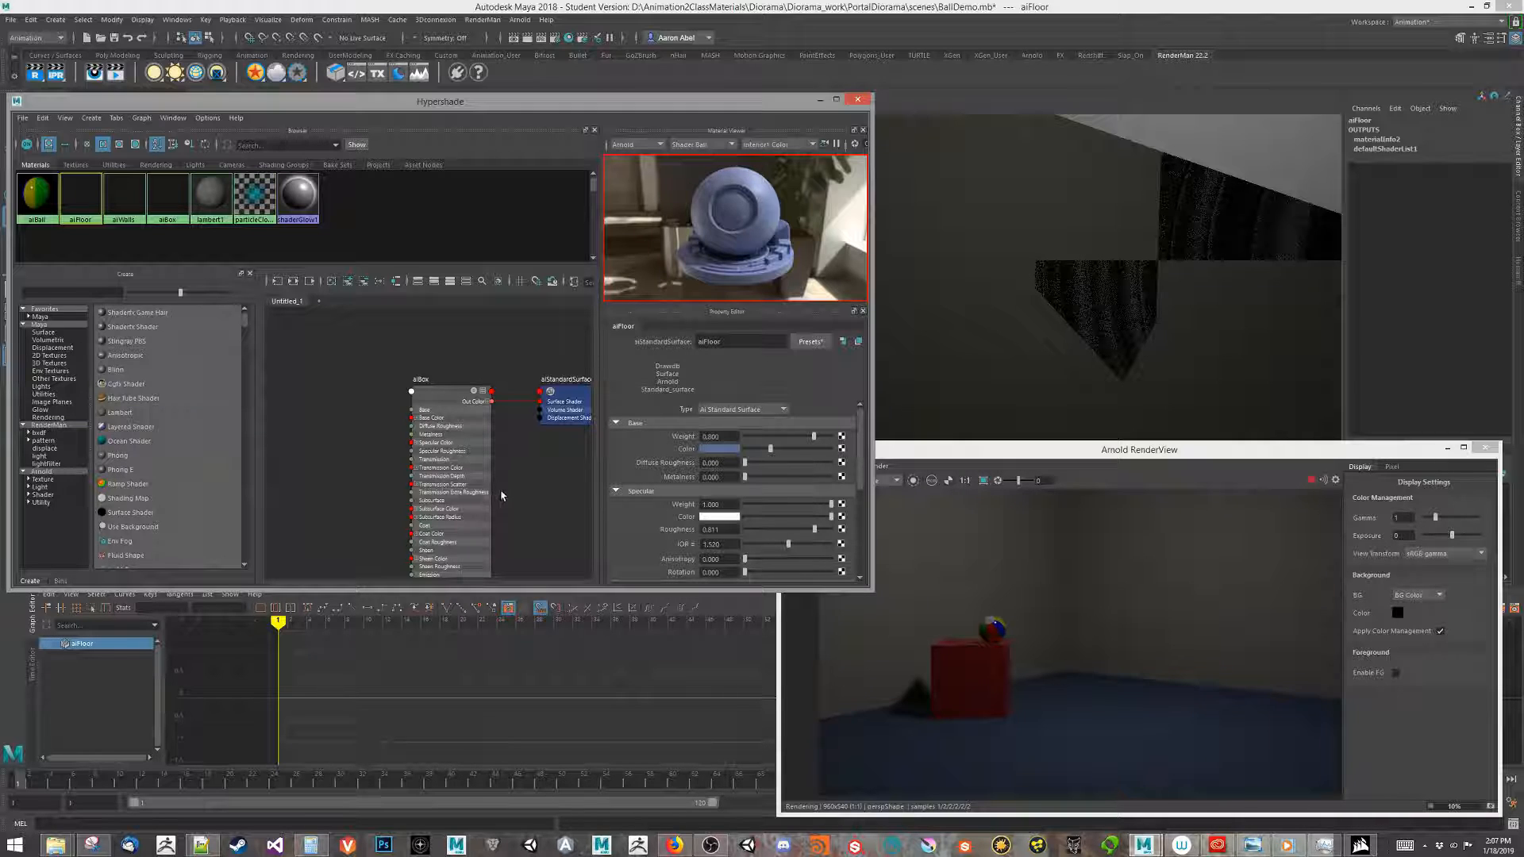
- Raise the saturation of aiWalls' base color to about 0.359 for a stronger pale yellow
left_click(124, 206)
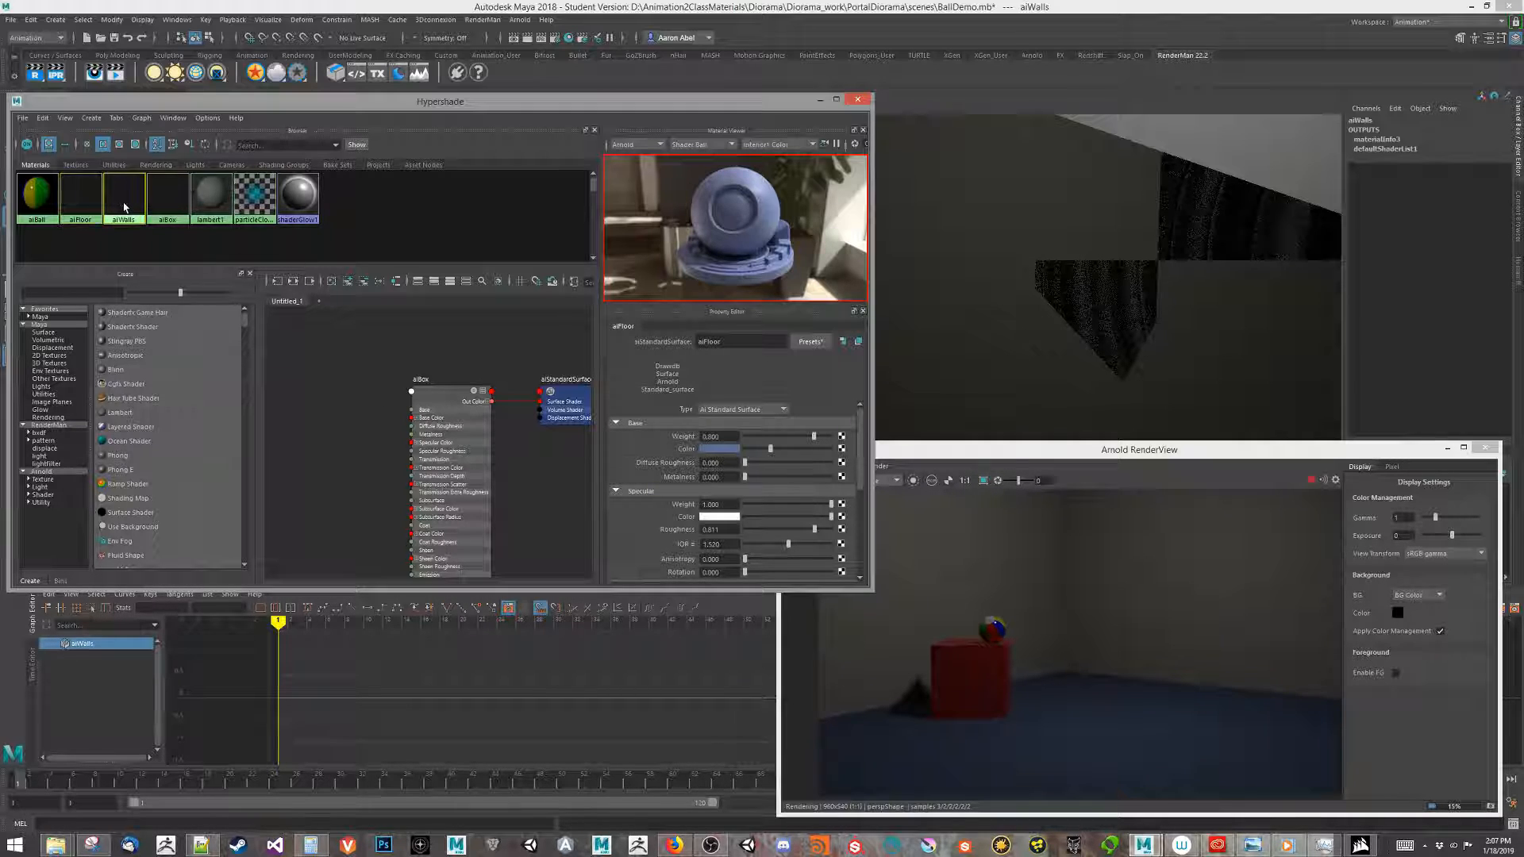
left_click(711, 450)
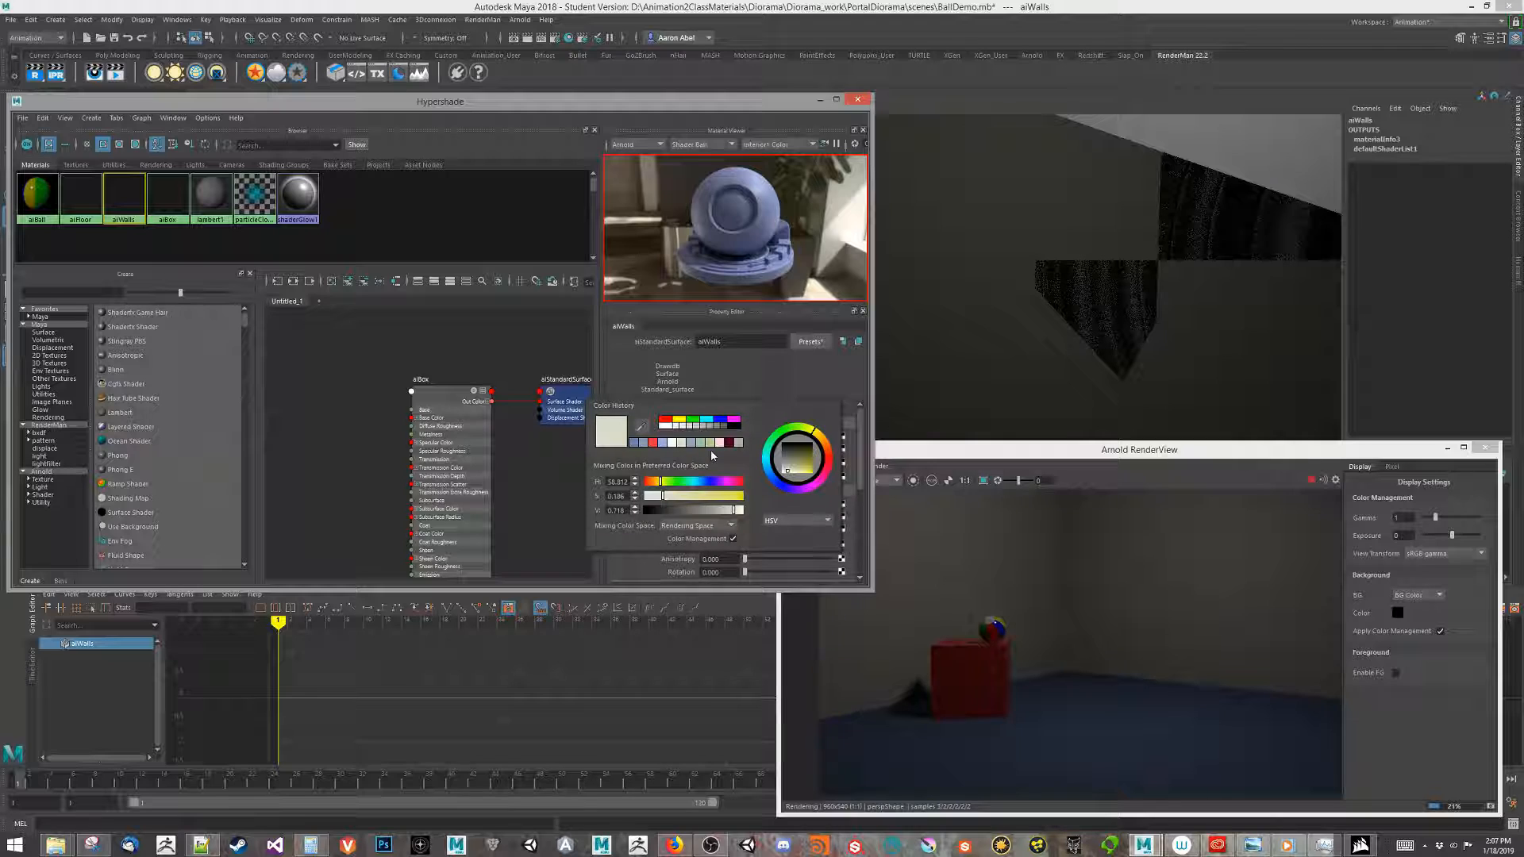
left_click_drag(665, 500, 679, 501)
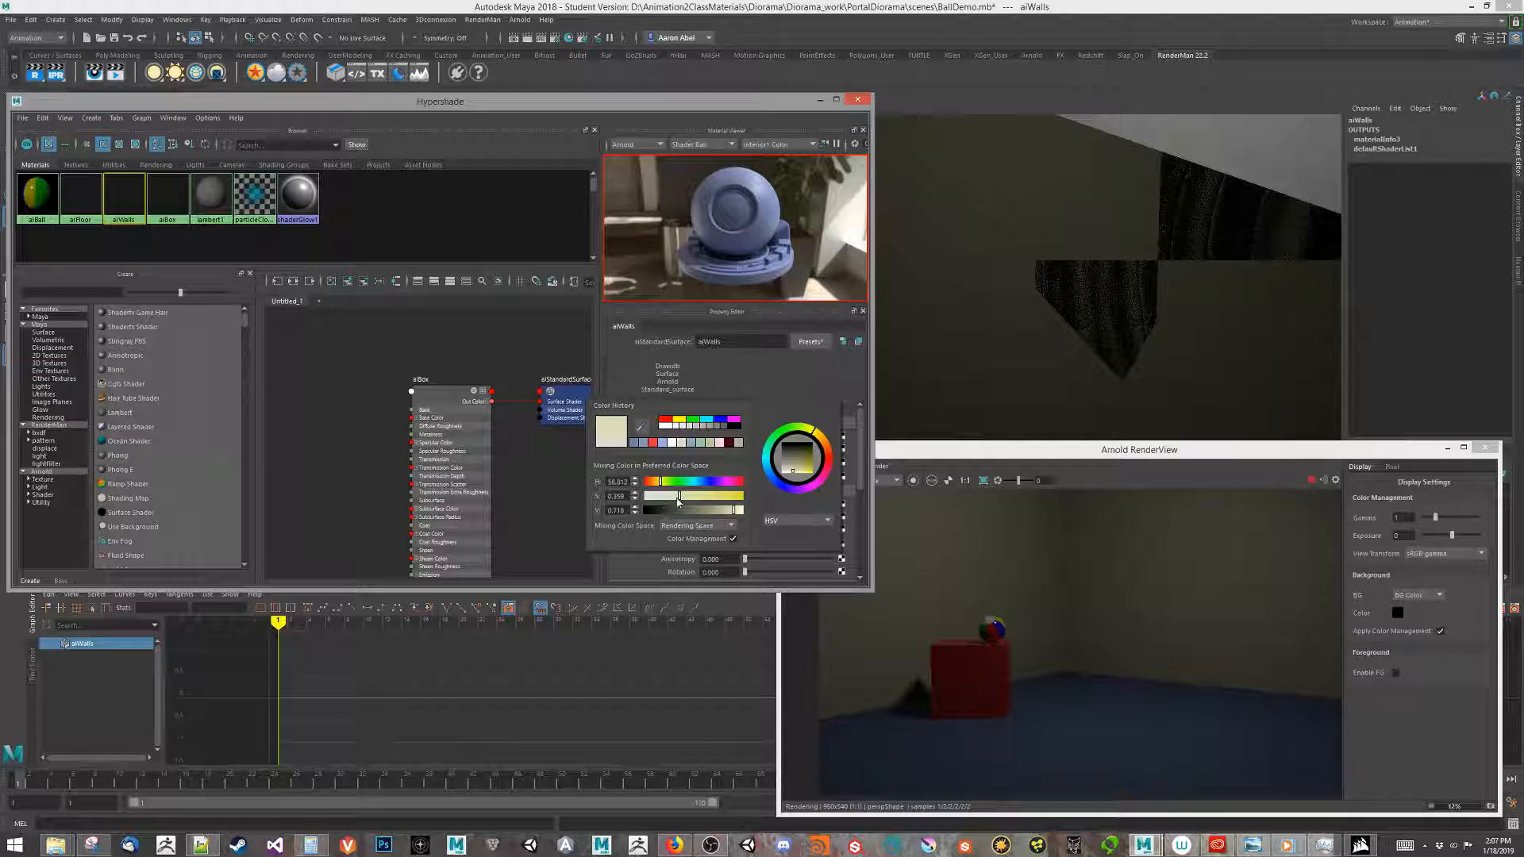
left_click(679, 498)
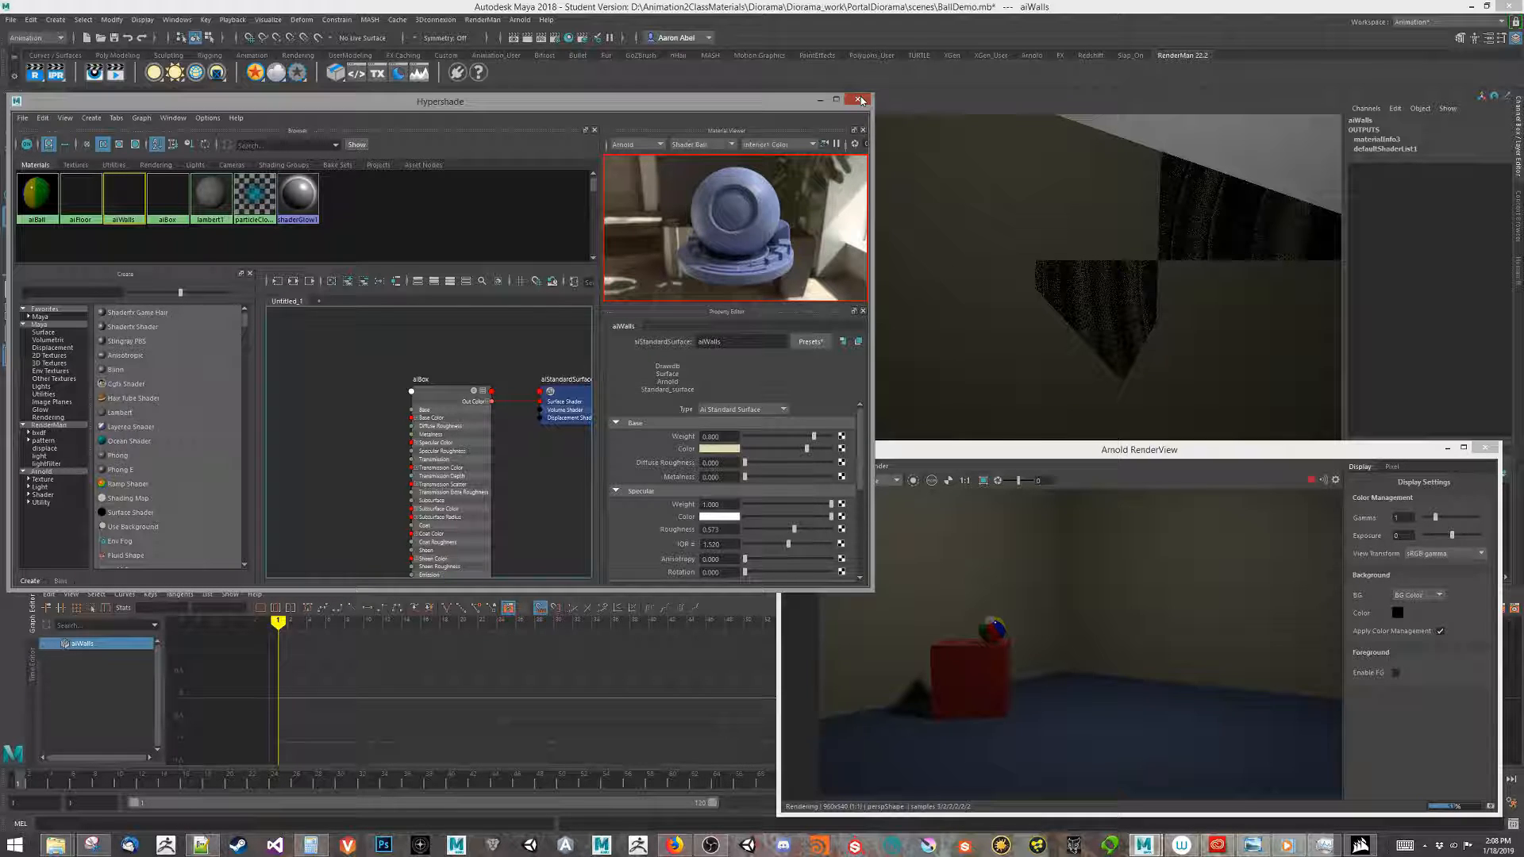
- Close the Hypershade and Arnold RenderView, and turn on shadows in the perspective viewport
left_click(861, 100)
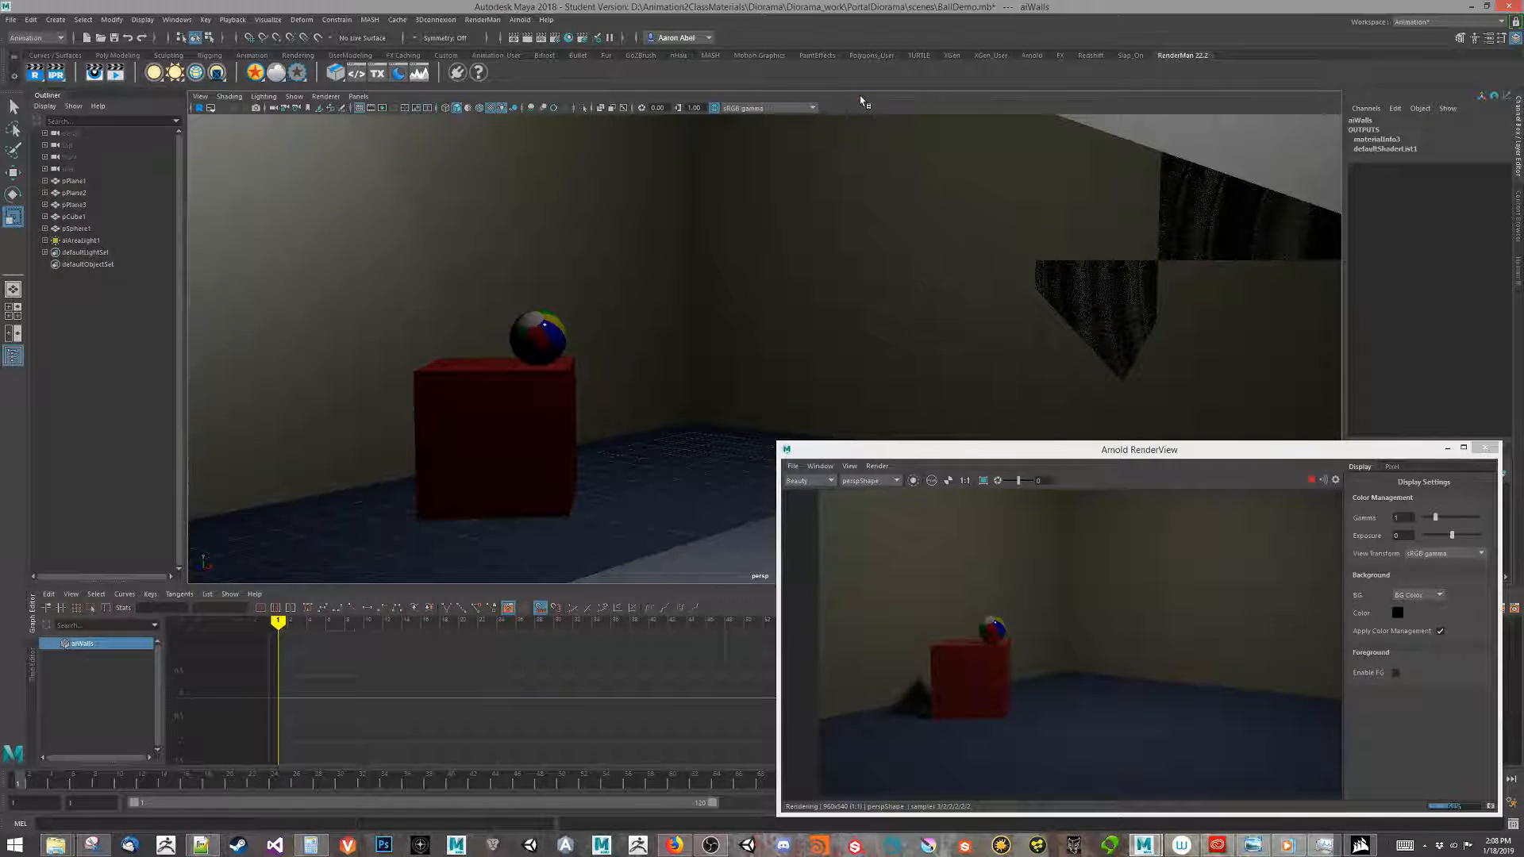
left_click(1485, 448)
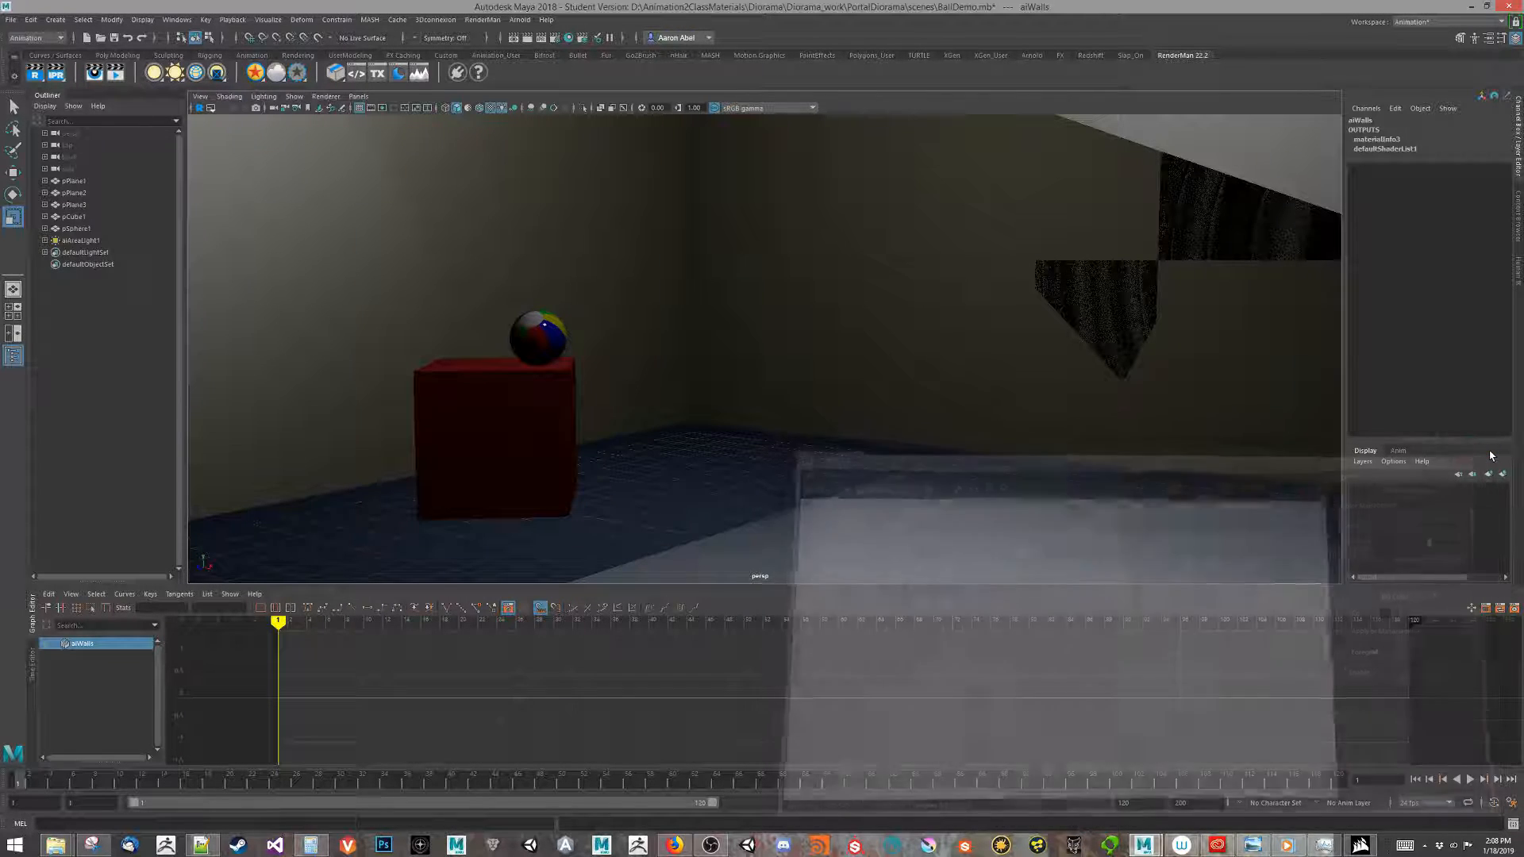
left_click_drag(620, 424, 545, 409, "alt")
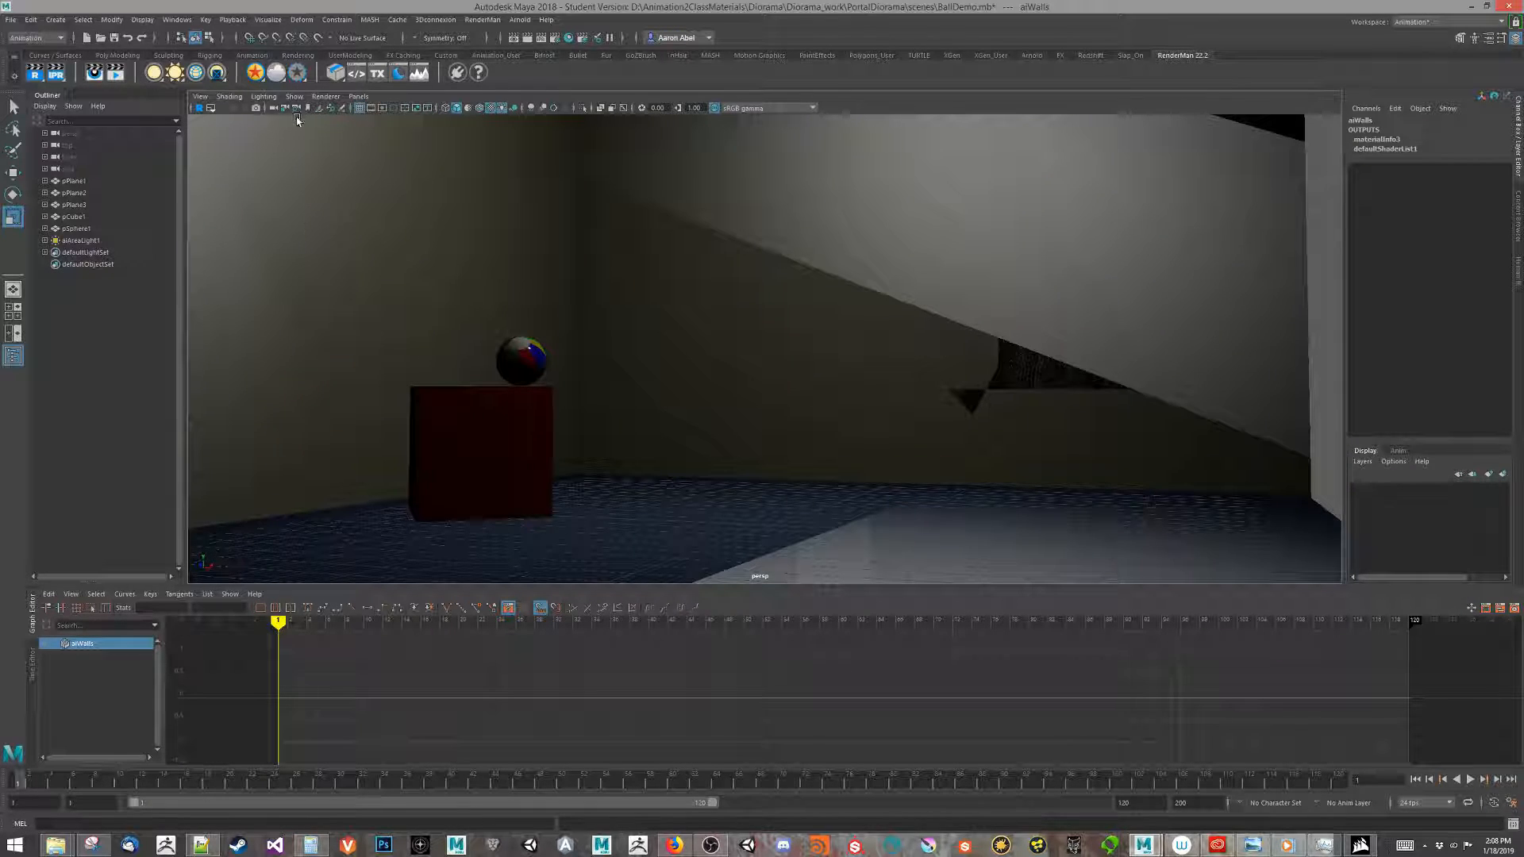
left_click(261, 97)
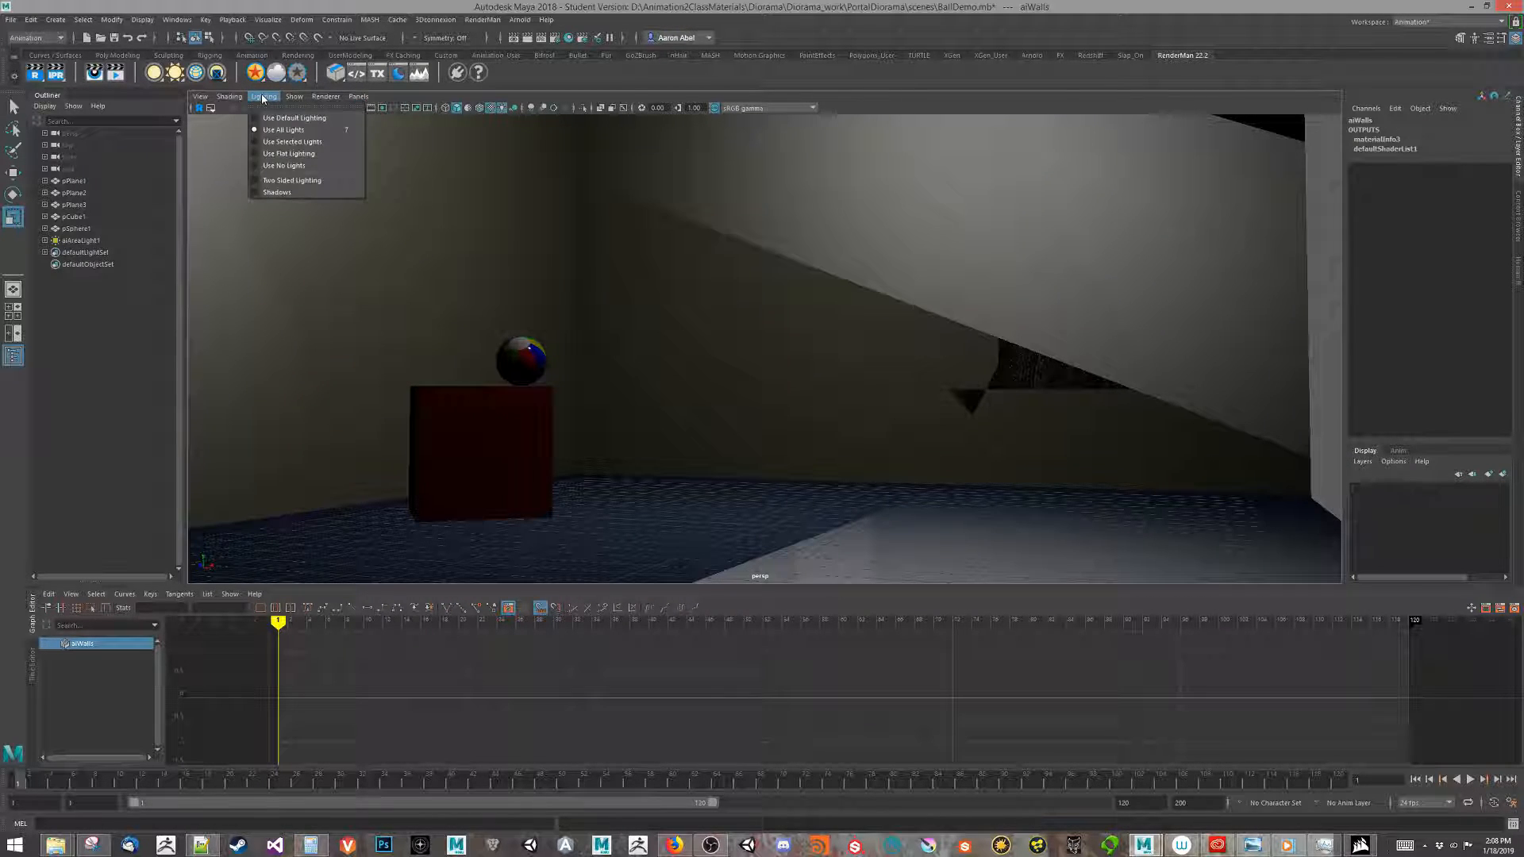
left_click(269, 191)
left_click_drag(600, 345, 661, 371, "alt")
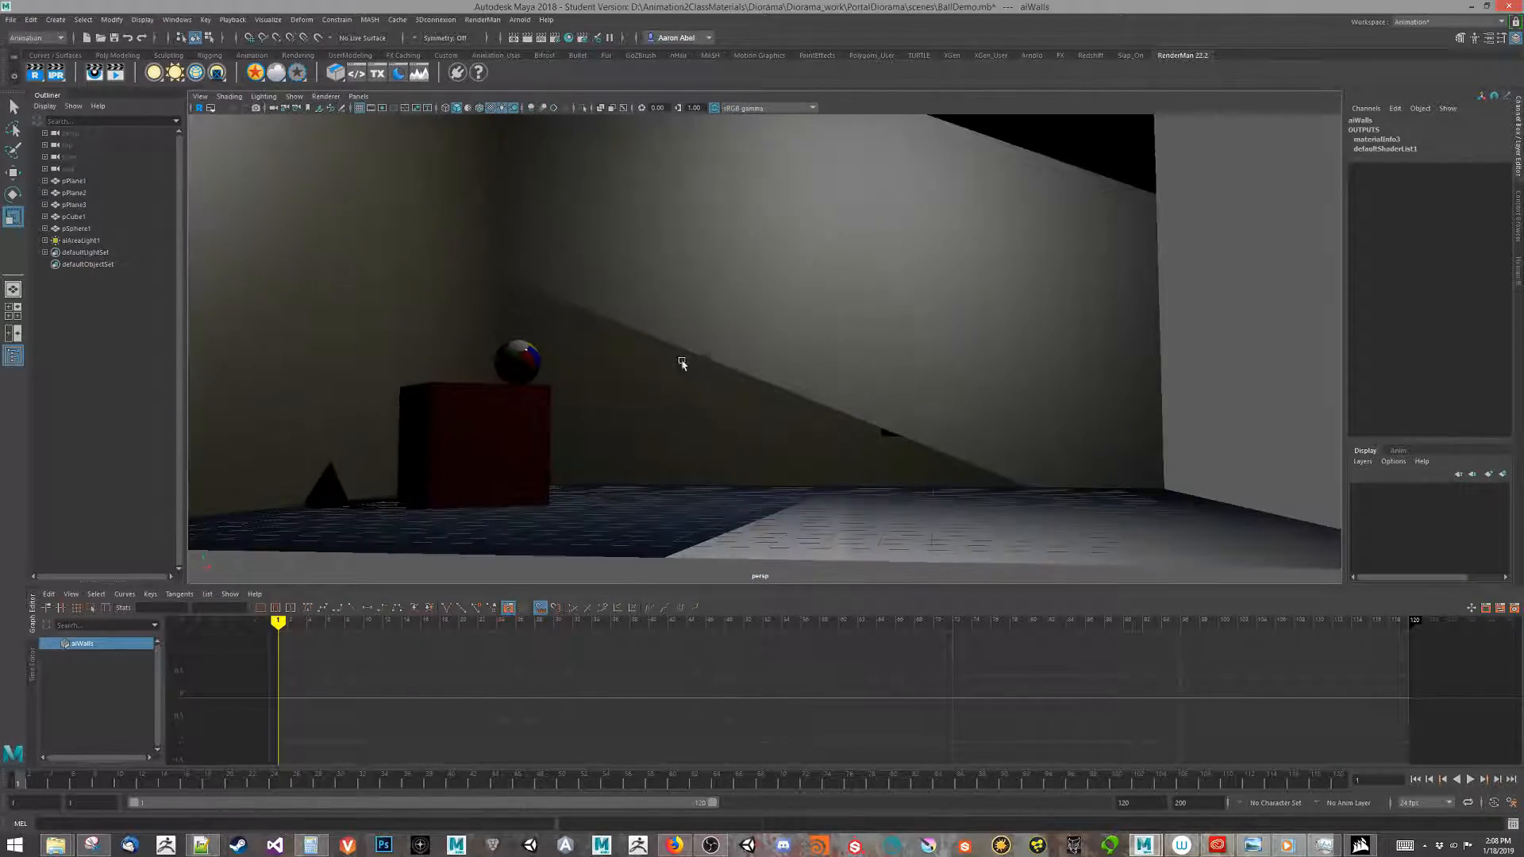
left_click(992, 232)
left_click_drag(1102, 307, 674, 468, "alt")
left_click(711, 431)
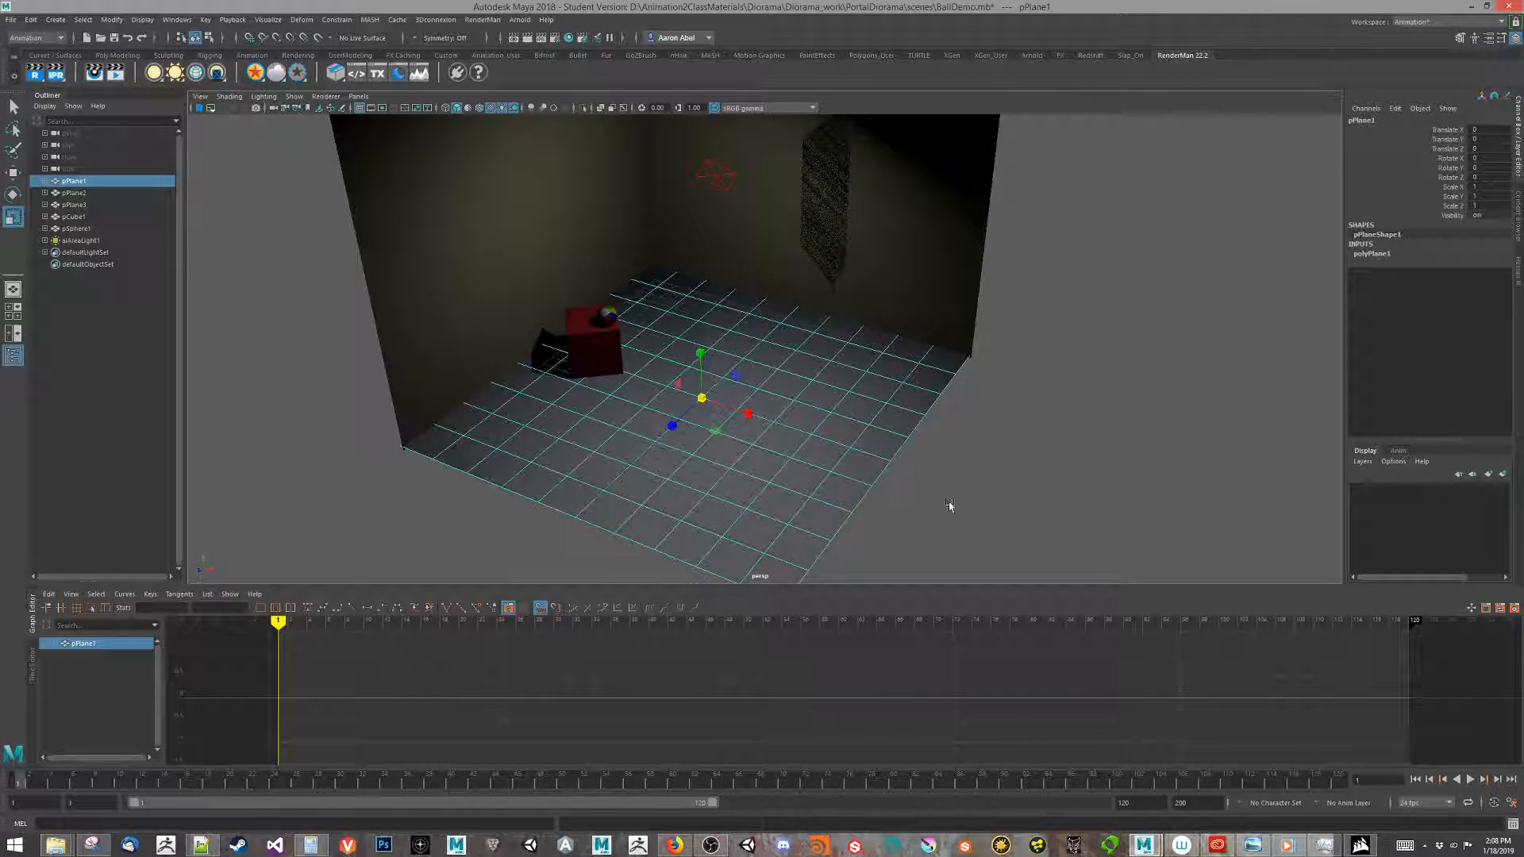
left_click(937, 225, "shift")
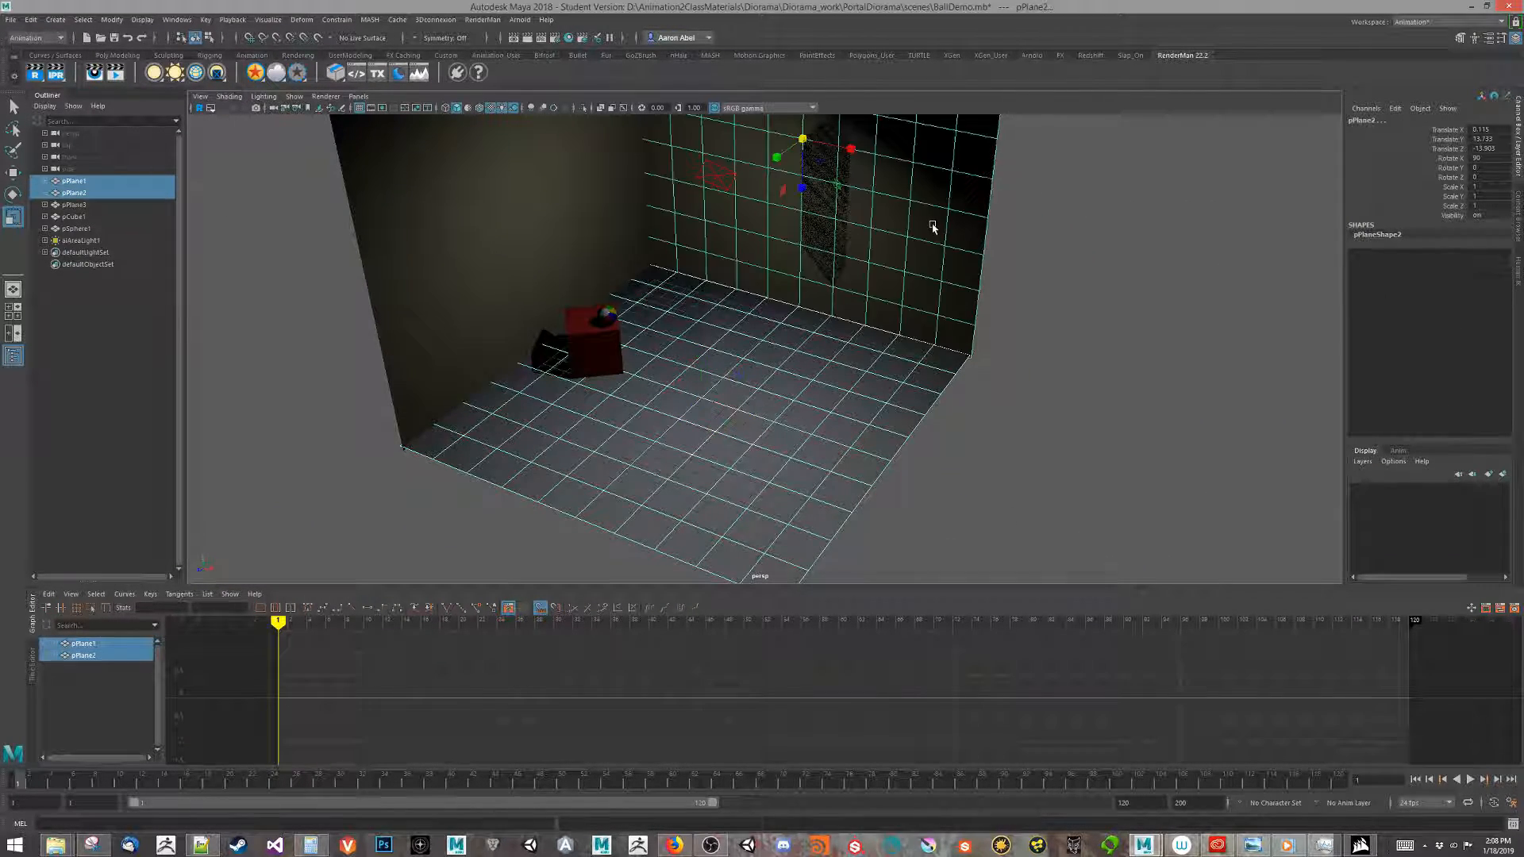
left_click(550, 218, "shift")
double_click(1361, 235)
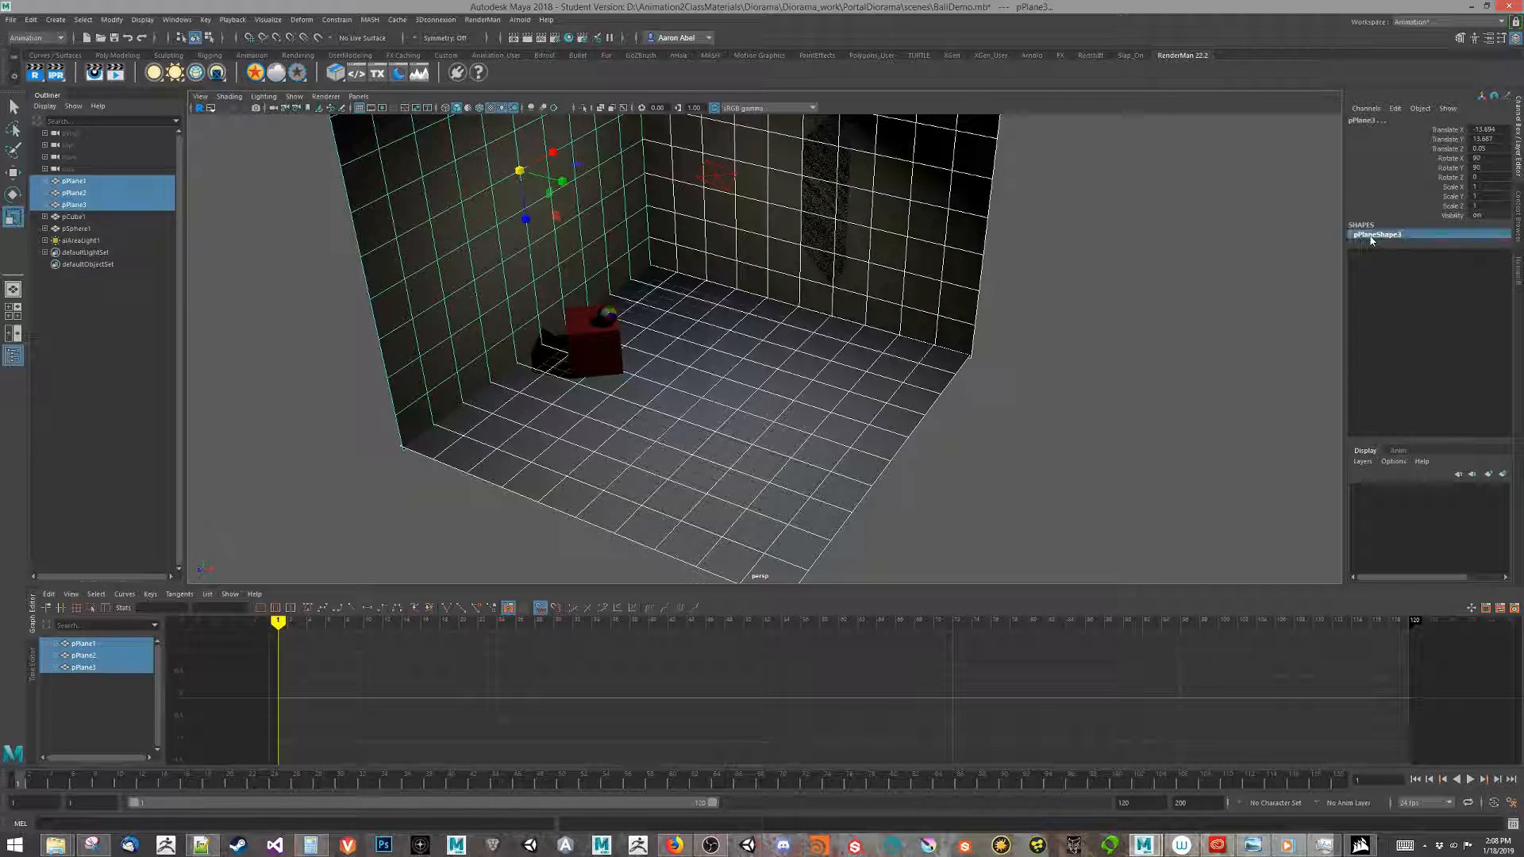
- Enlarge the floor plane to a width and height of about 95.7 and shift it along X away from the side wall
left_click(833, 364)
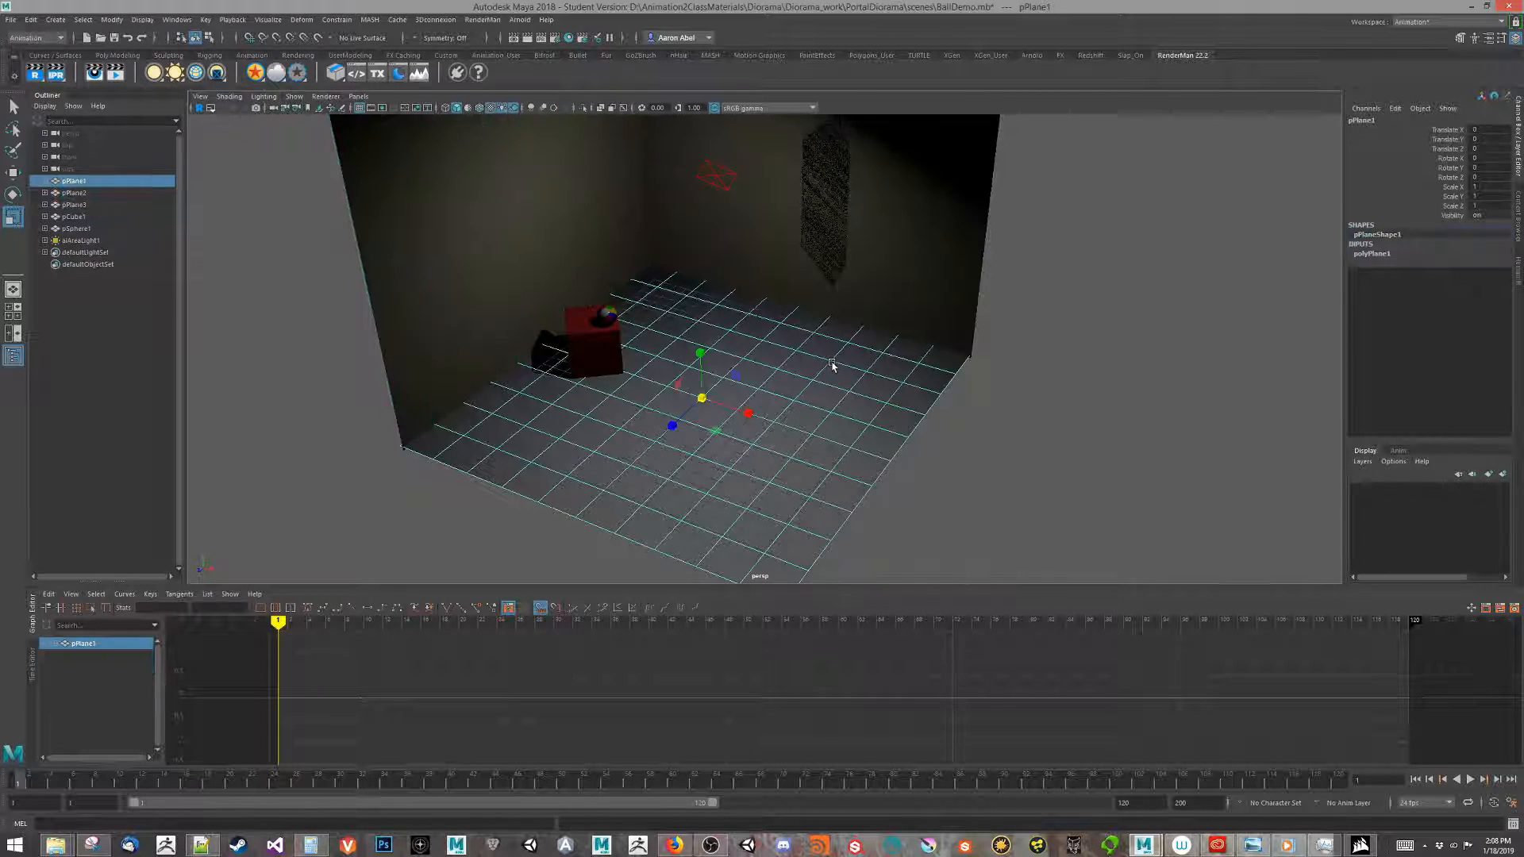
left_click(1375, 255)
left_click_drag(1451, 263, 1462, 278)
middle_click_drag(1120, 388, 1166, 329)
scroll(872, 407, "down", 5)
left_click_drag(894, 377, 1020, 401, "alt")
key("w")
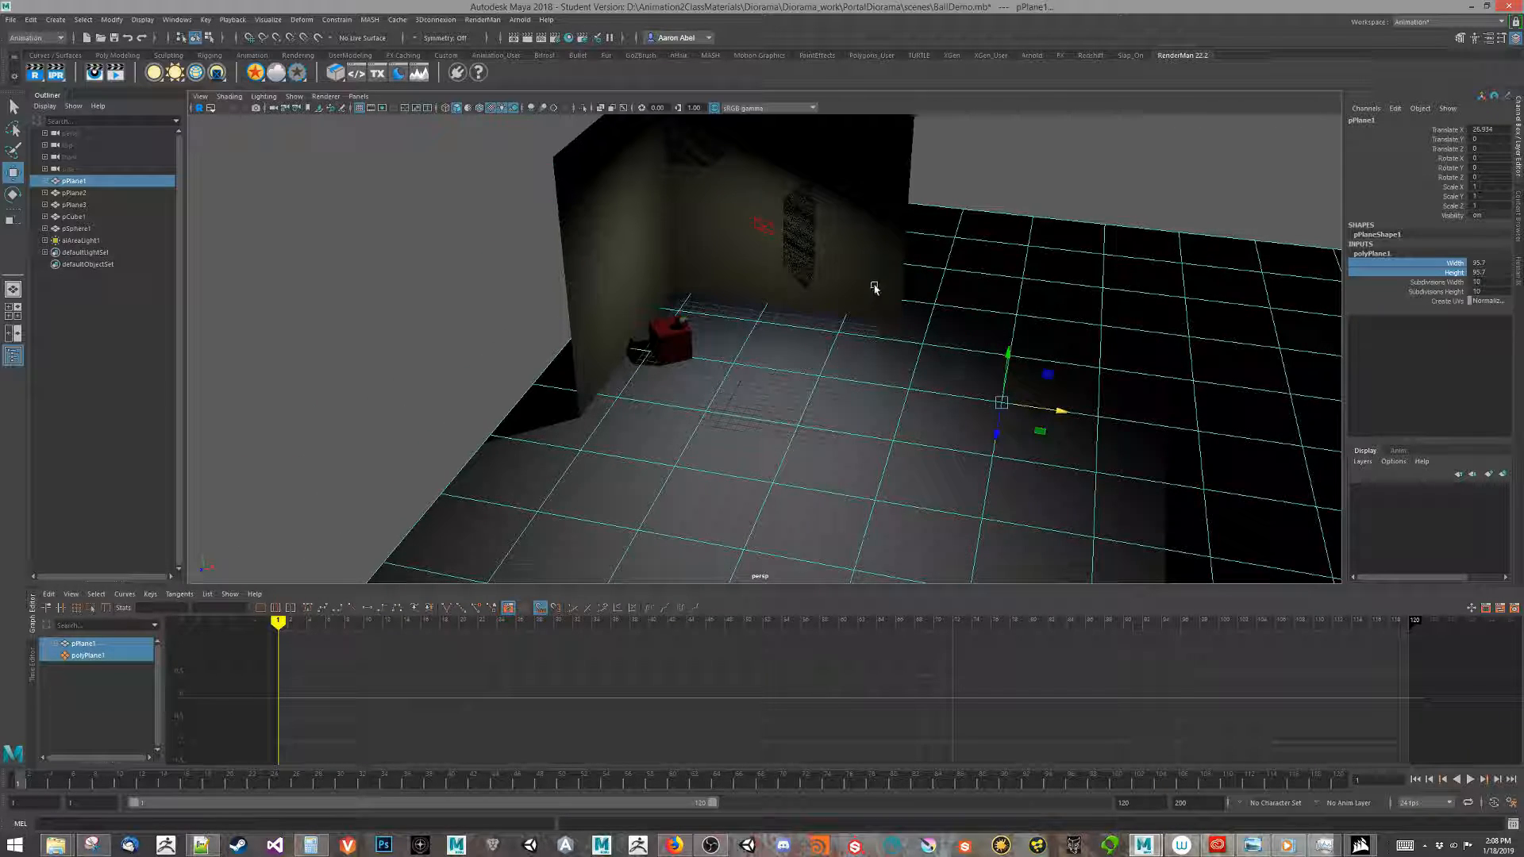
- Check the two wall planes for creation inputs that control their width and height
left_click(877, 289)
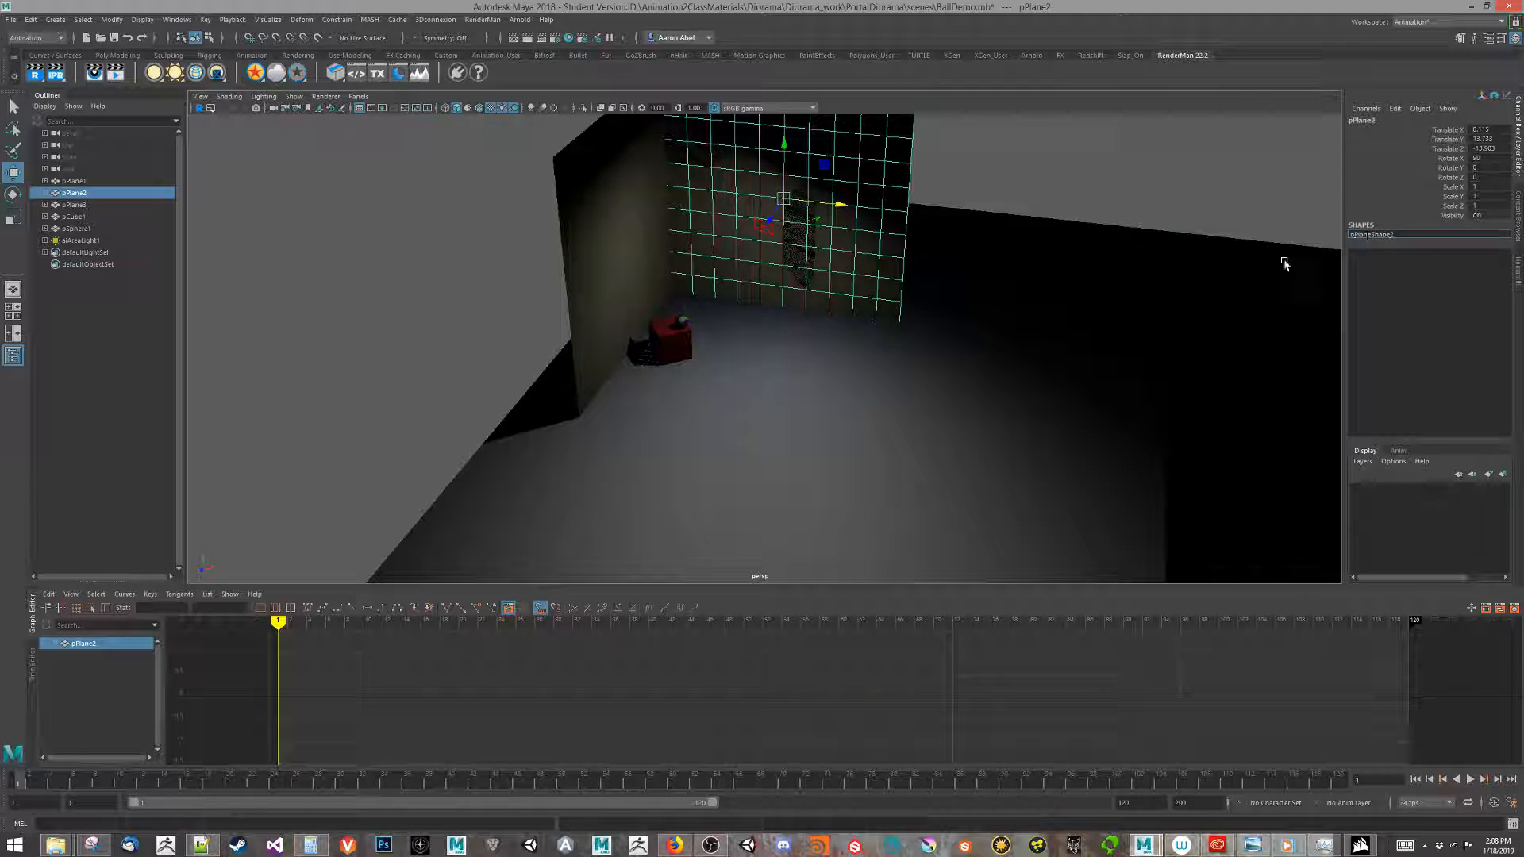
left_click(1055, 176)
key("ctrl+z")
left_click(598, 215)
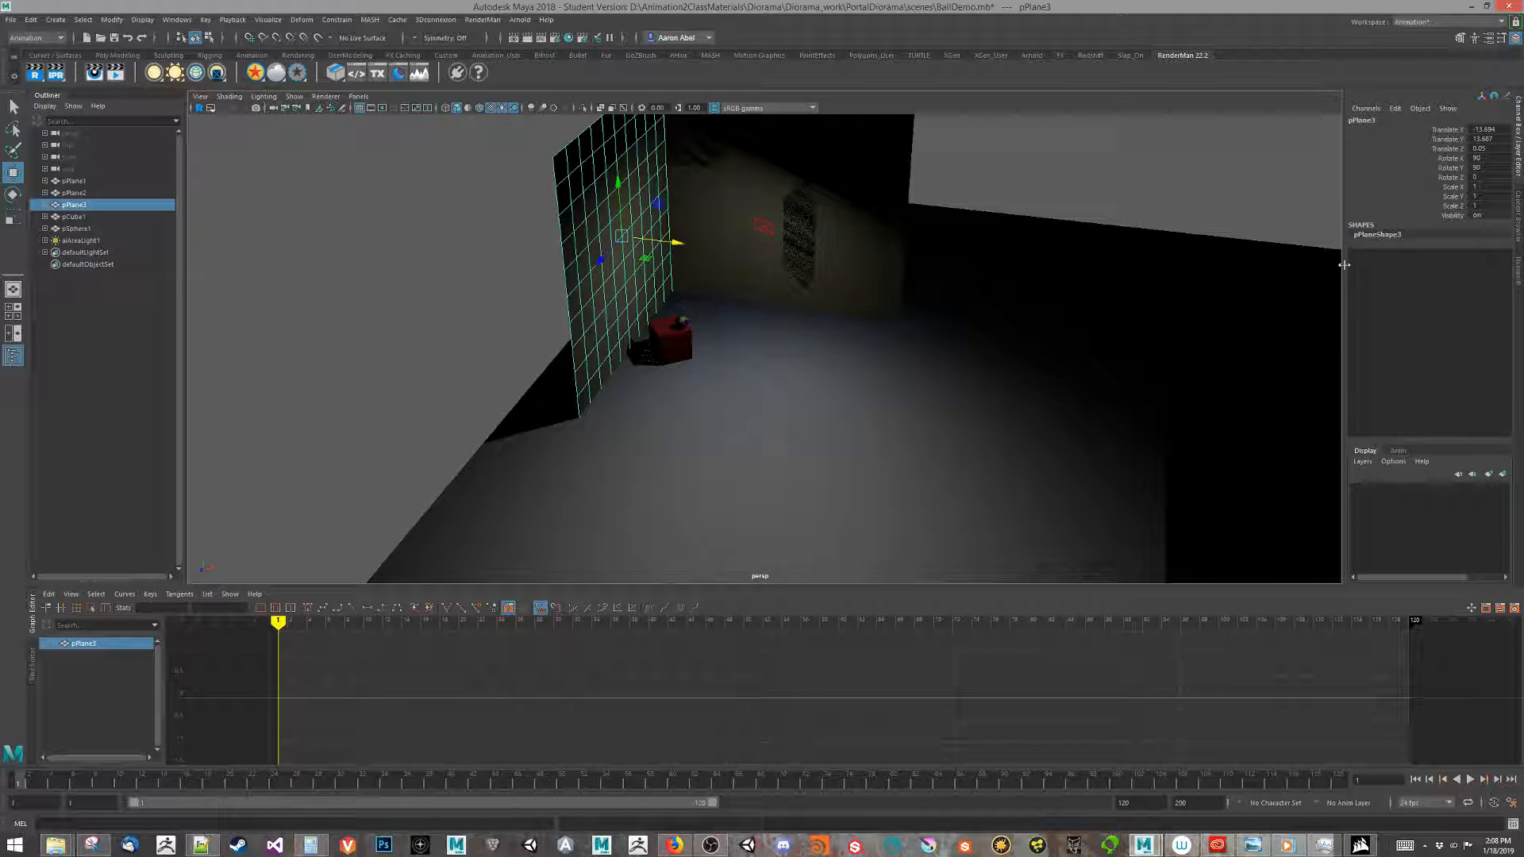
left_click(909, 343)
left_click(746, 191)
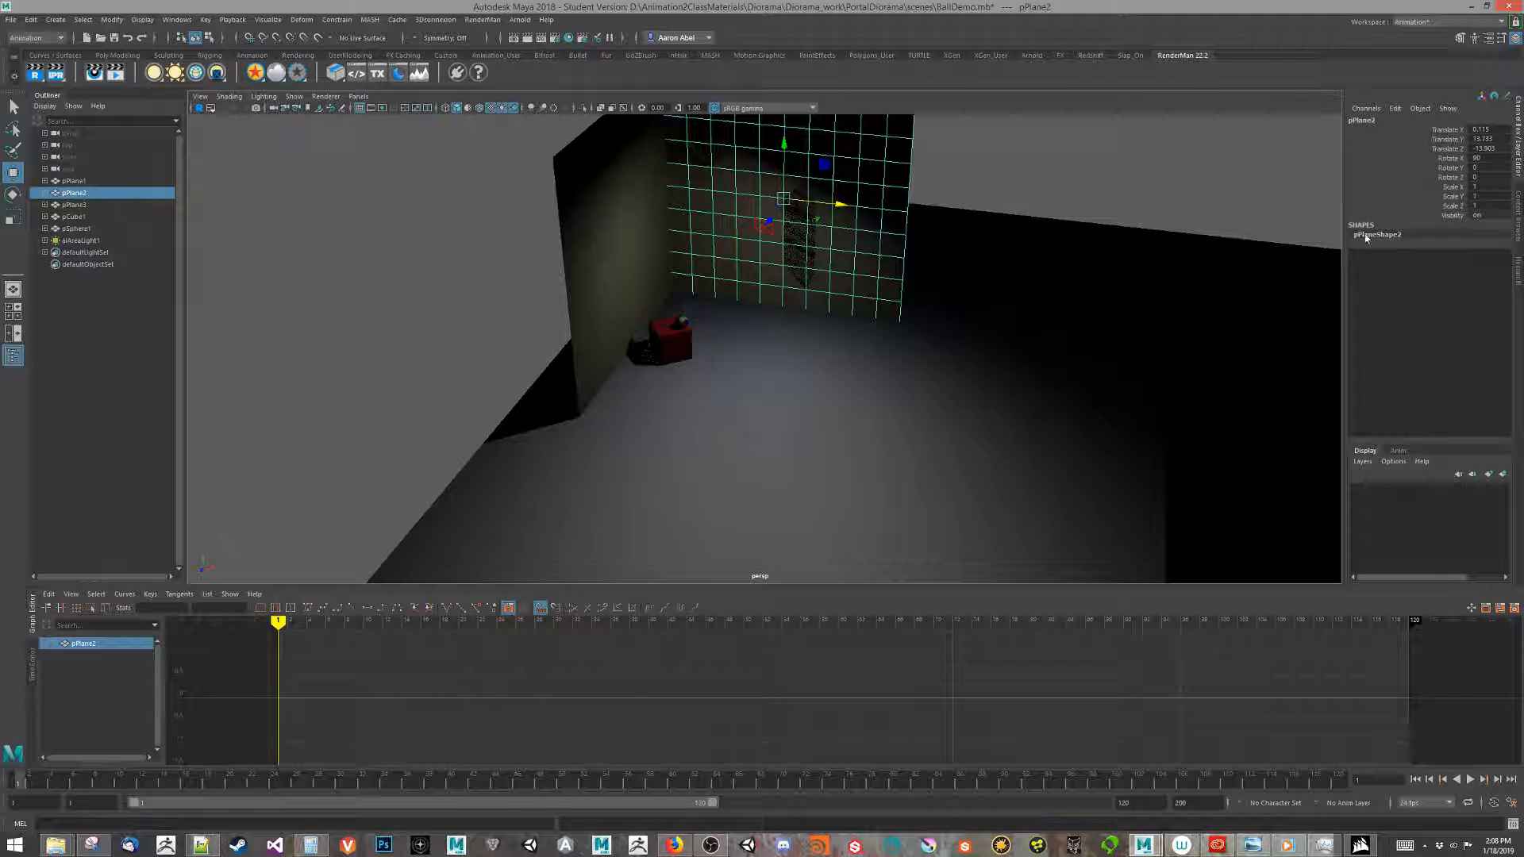
left_click(616, 203)
- Scale the back wall plane up uniformly so it extends well past the area behind the cube
left_click(831, 252)
key("r")
left_click_drag(837, 205, 932, 222)
key("ctrl+z")
left_click_drag(791, 205, 900, 218)
key("w")
- Scale the side wall plane beside the cube uniformly to about 2.6 and move it along Z to about 2.142
left_click(641, 256)
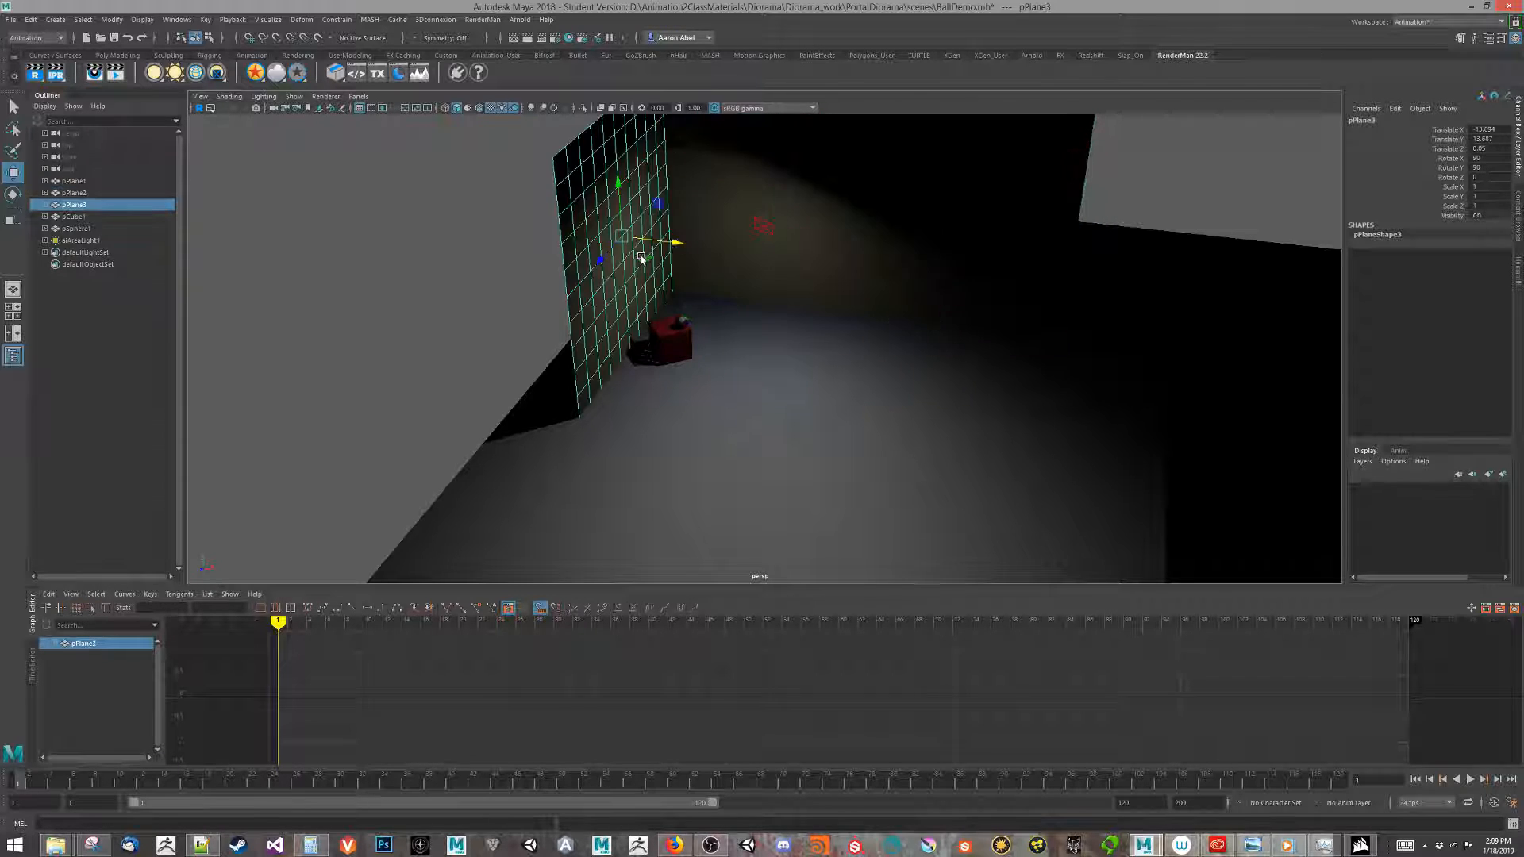
key("r")
left_click_drag(625, 237, 859, 237)
key("w")
left_click_drag(617, 251, 648, 273)
- Frame the enlarged room, check it in an Arnold render, and close the Arnold RenderView
right_click_drag(648, 273, 1000, 327, "alt")
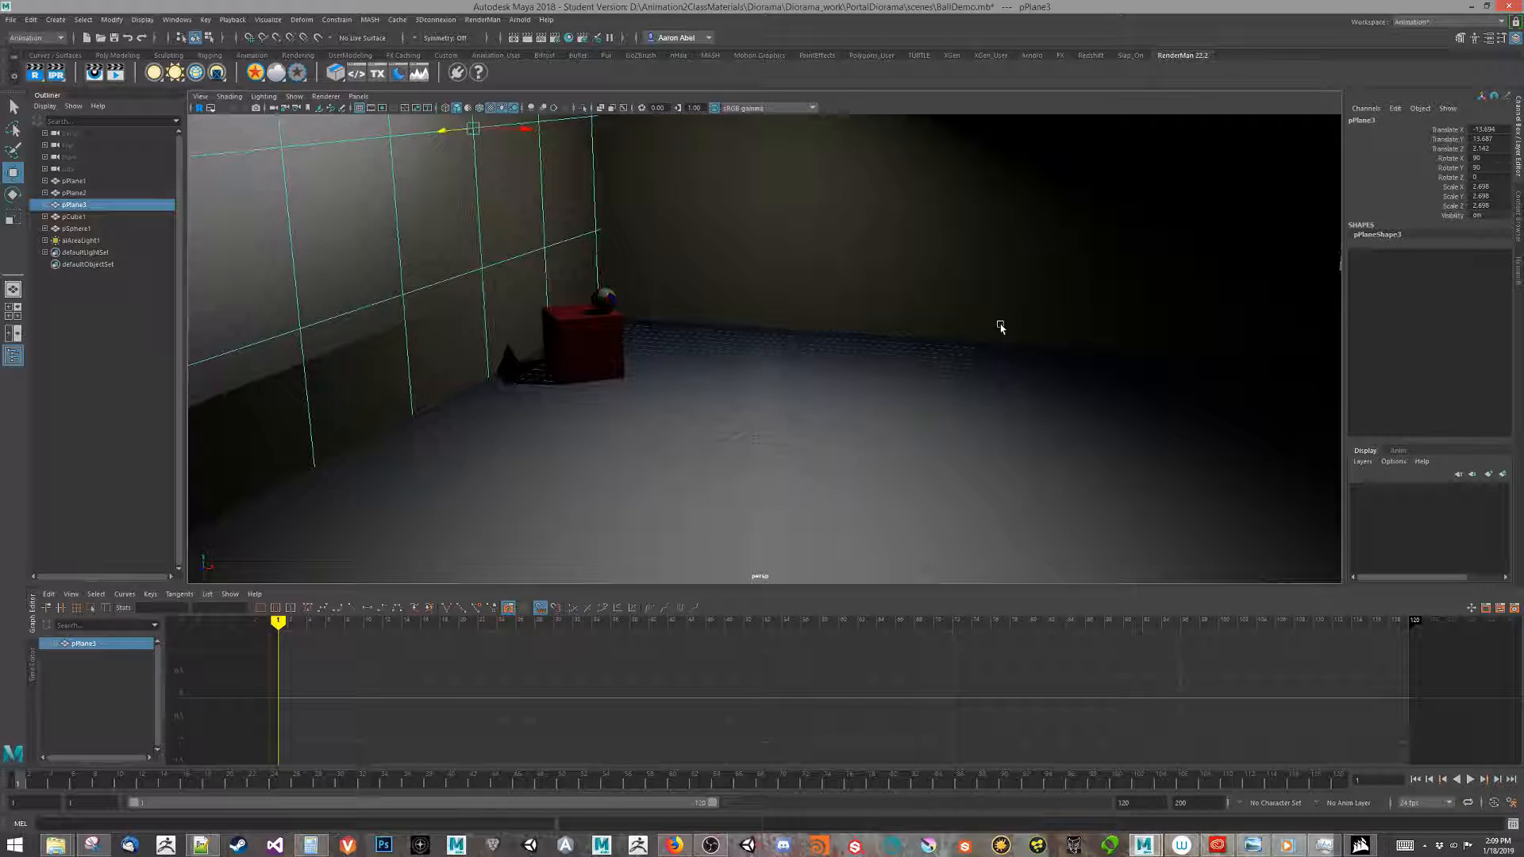
middle_click_drag(786, 357, 765, 381, "alt")
left_click_drag(861, 364, 707, 367, "alt")
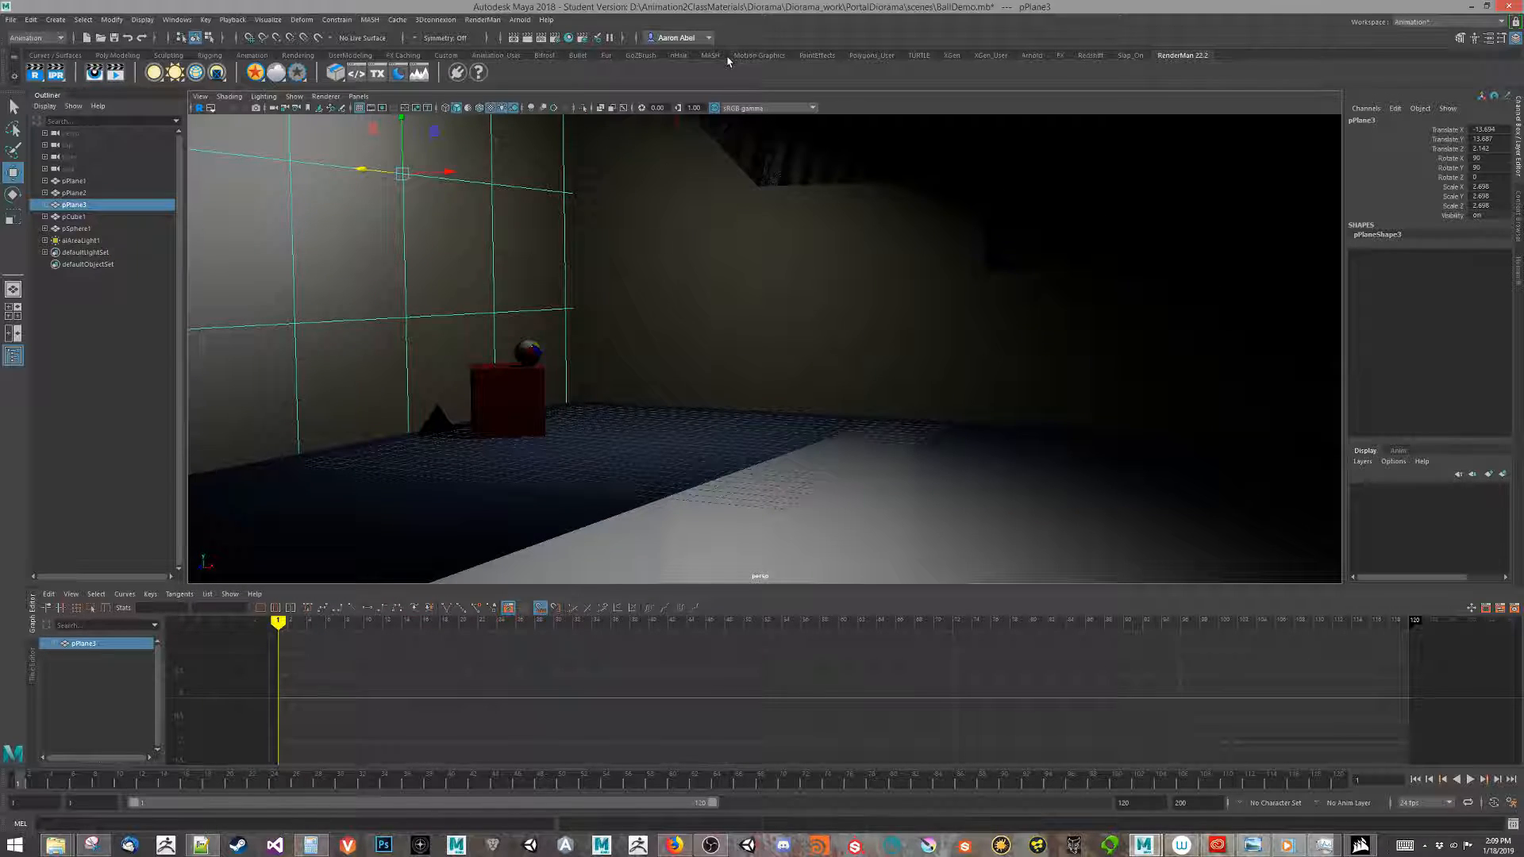
left_click(519, 19)
left_click(532, 42)
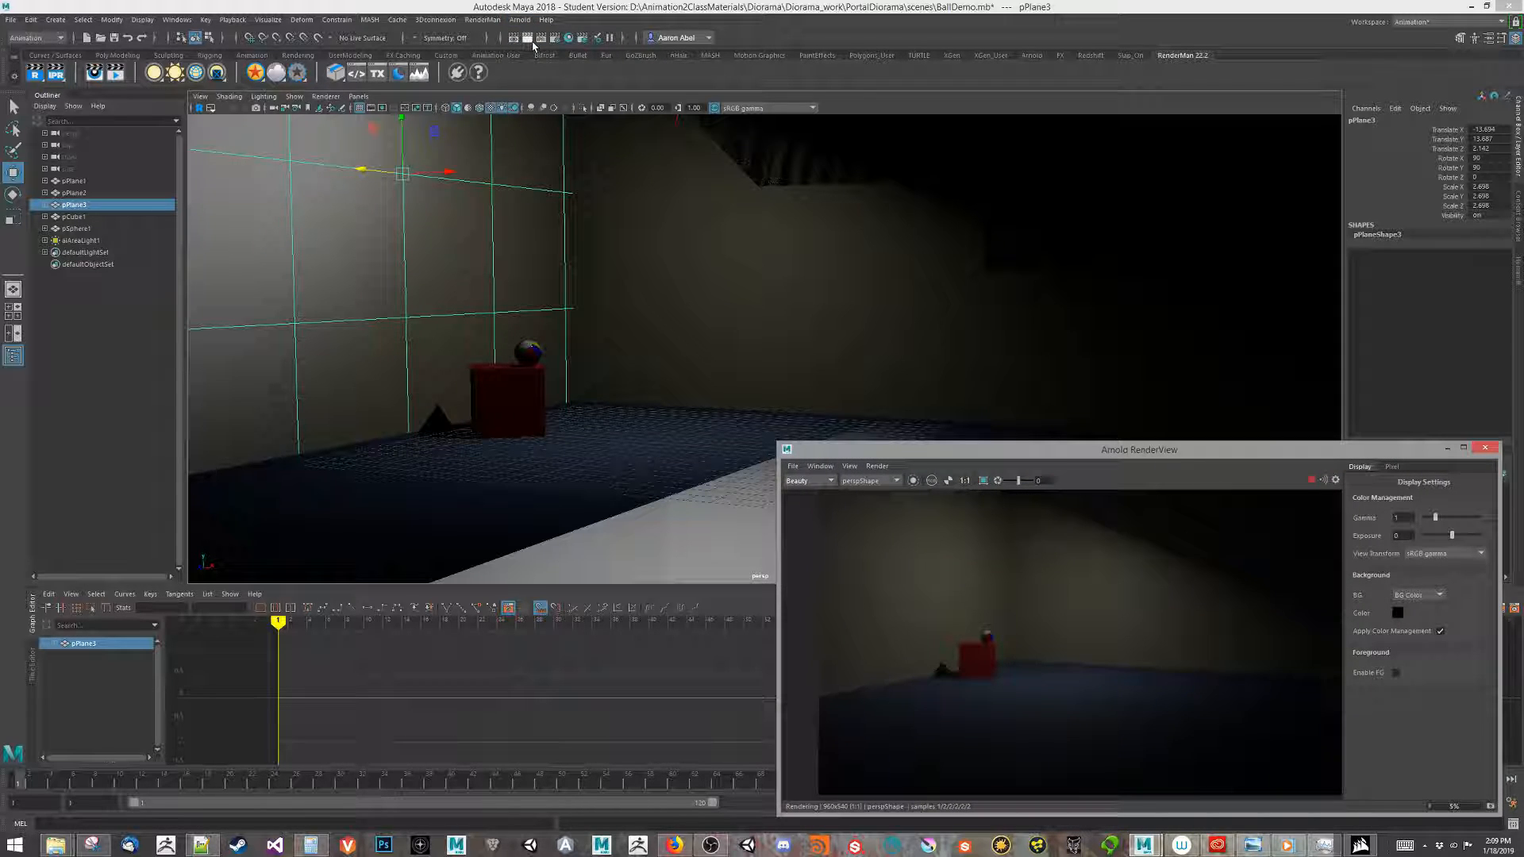
left_click(1482, 446)
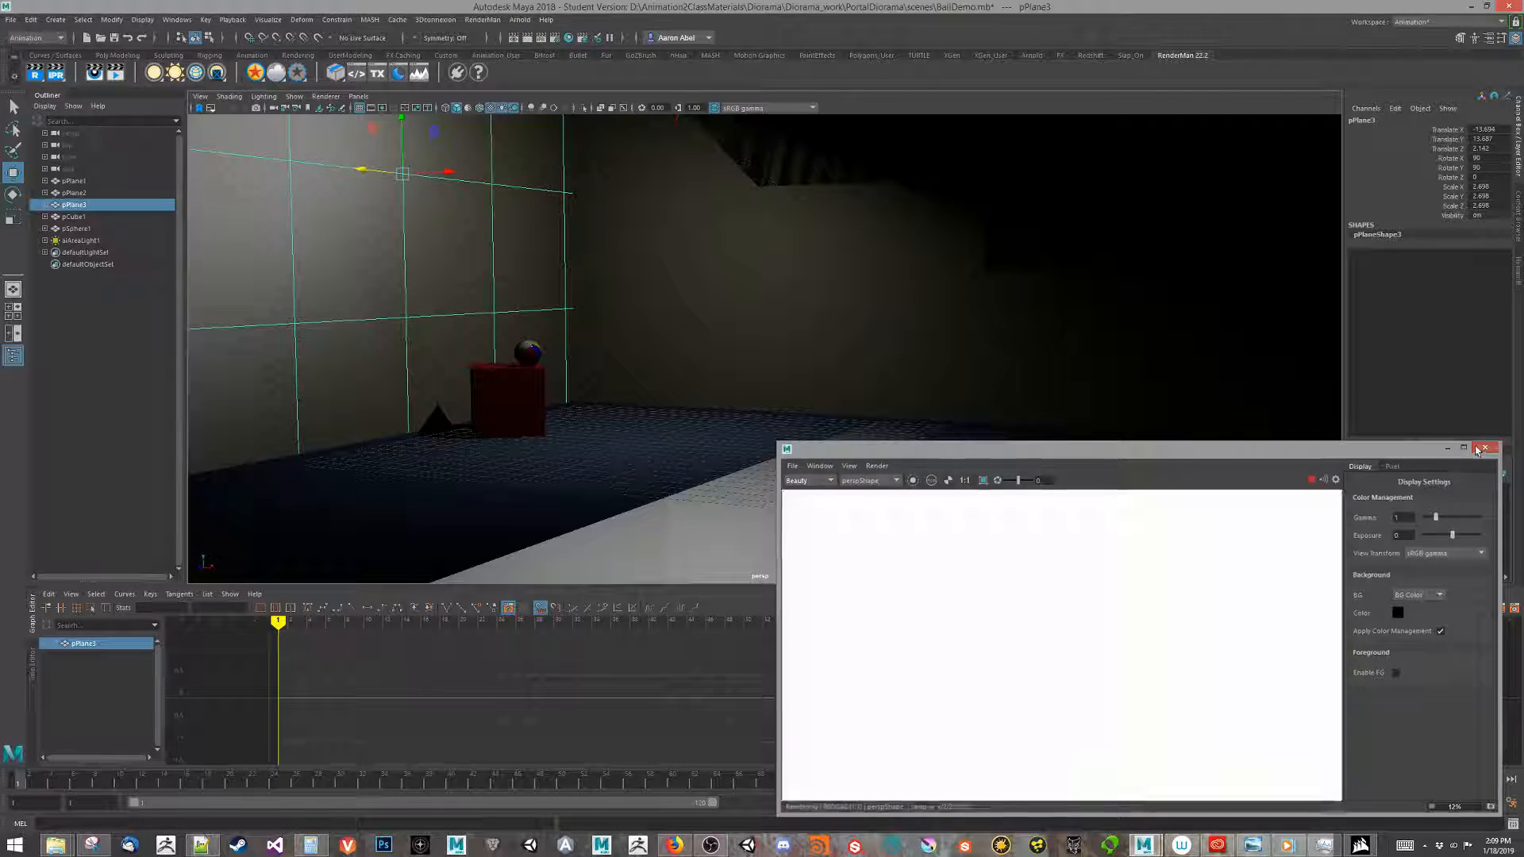
- Frame the cube, ball and room corner more closely in the perspective view
scroll(731, 344, "up", 3)
mouse_move(730, 343)
left_mouse_down("alt")
mouse_move(796, 343)
mouse_move(701, 365)
mouse_move(793, 394)
mouse_move(825, 379)
left_mouse_up("alt")
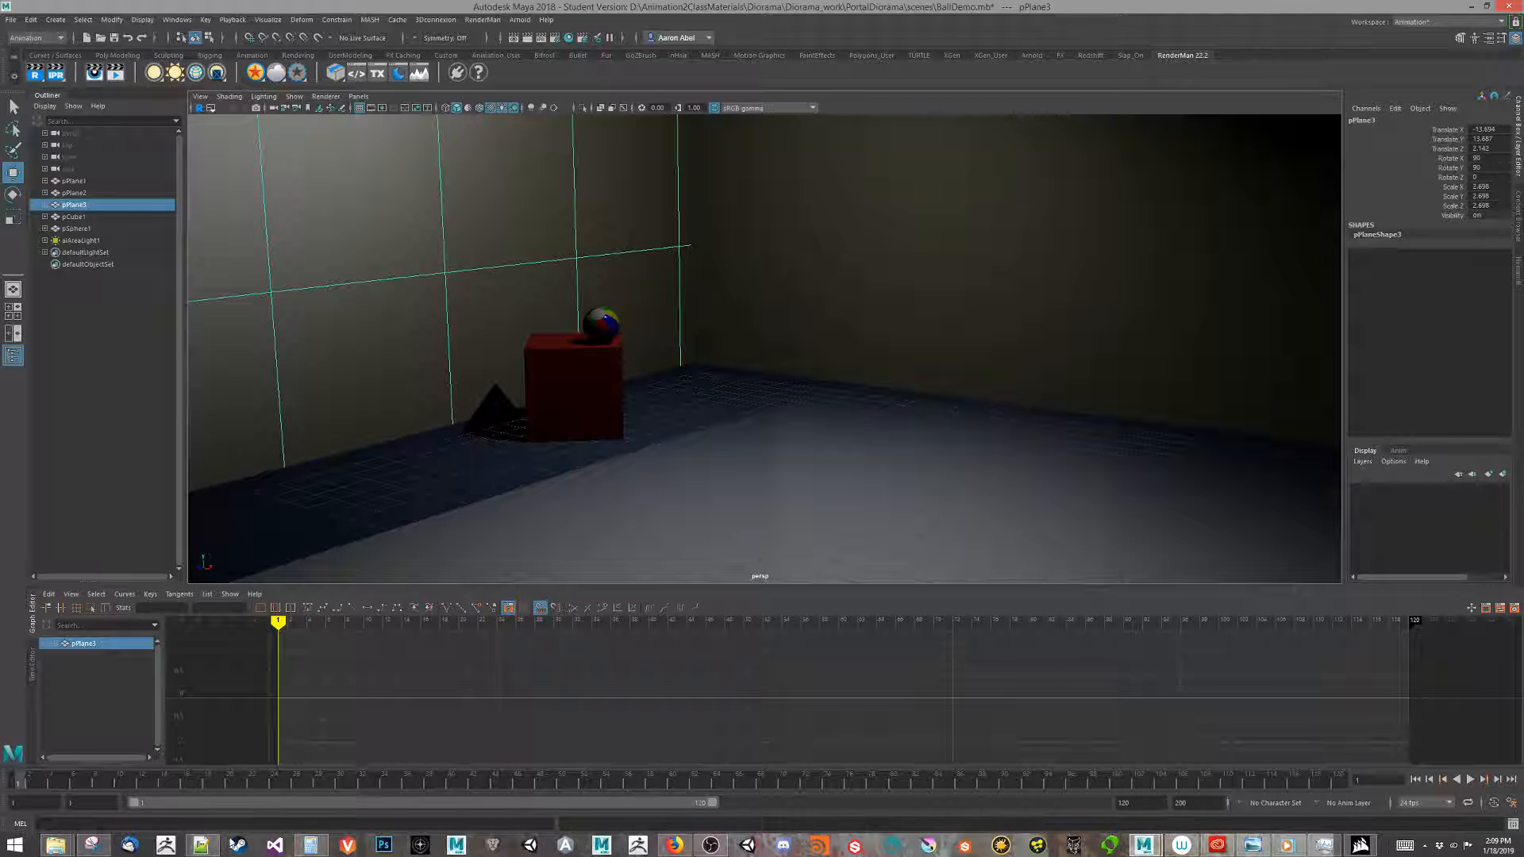
mouse_move(324, 850)
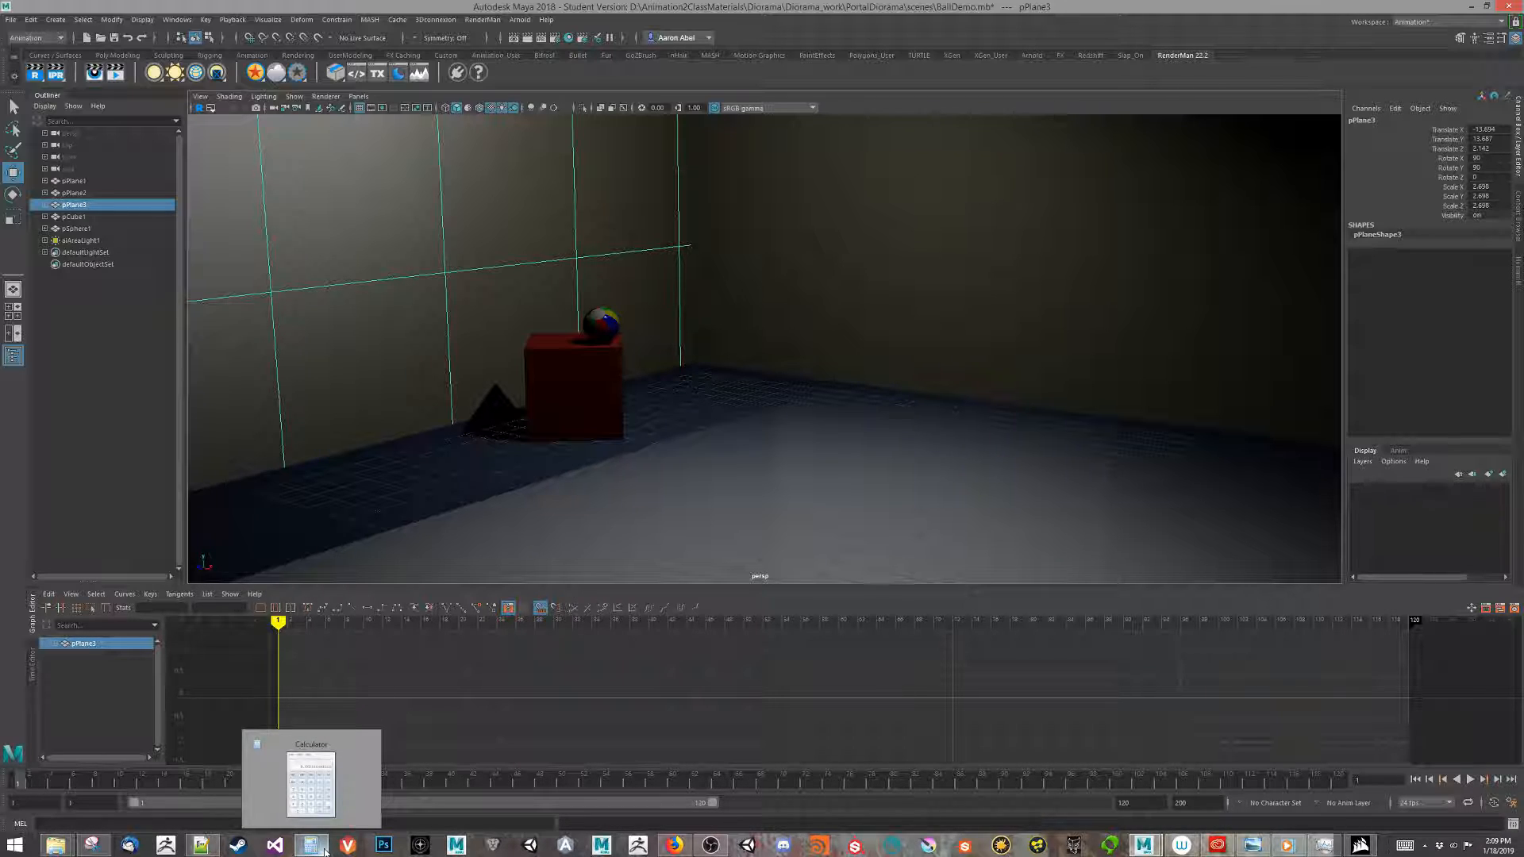